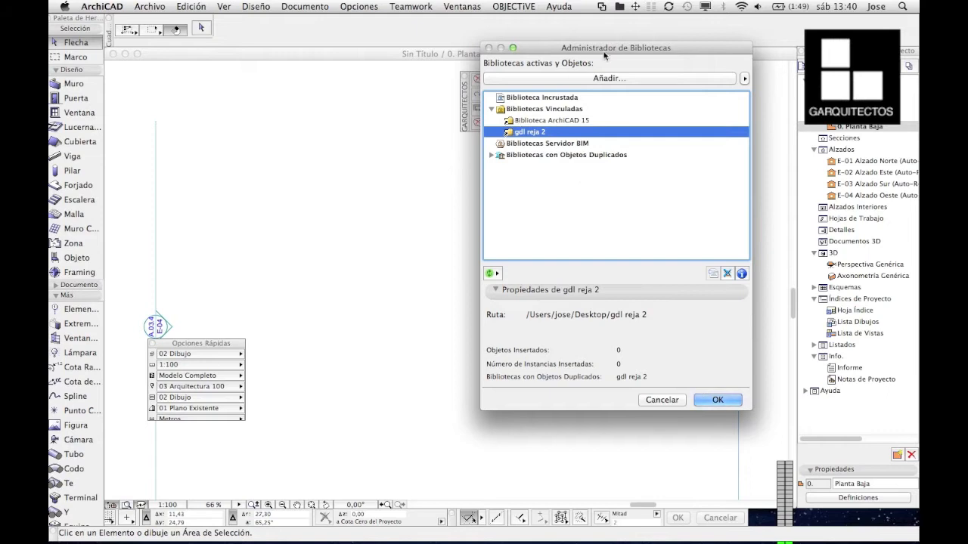
- Confirm the linked gdl reja 2 library and browse to its folder in the Object tool's default settings
key("Return")
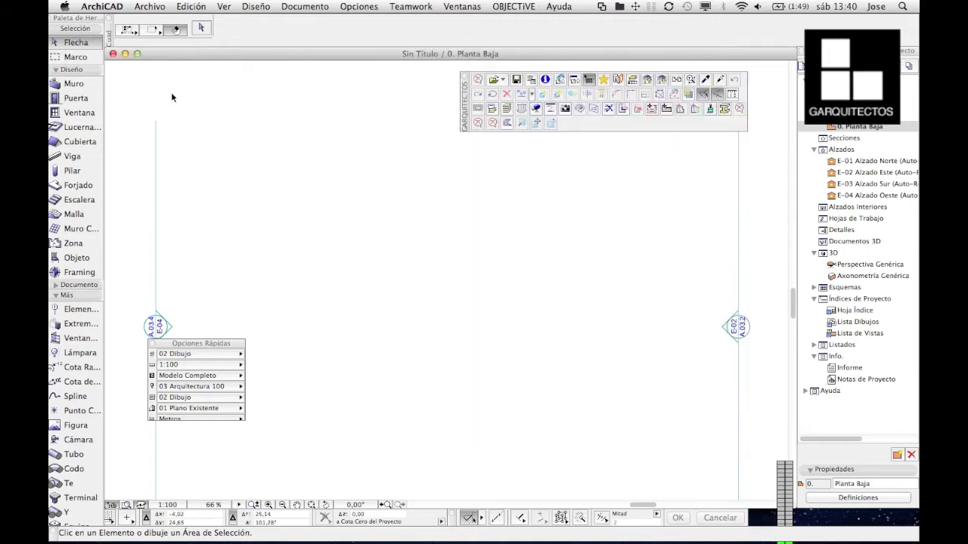
middle_click_drag(265, 238, 278, 231)
left_click(85, 260)
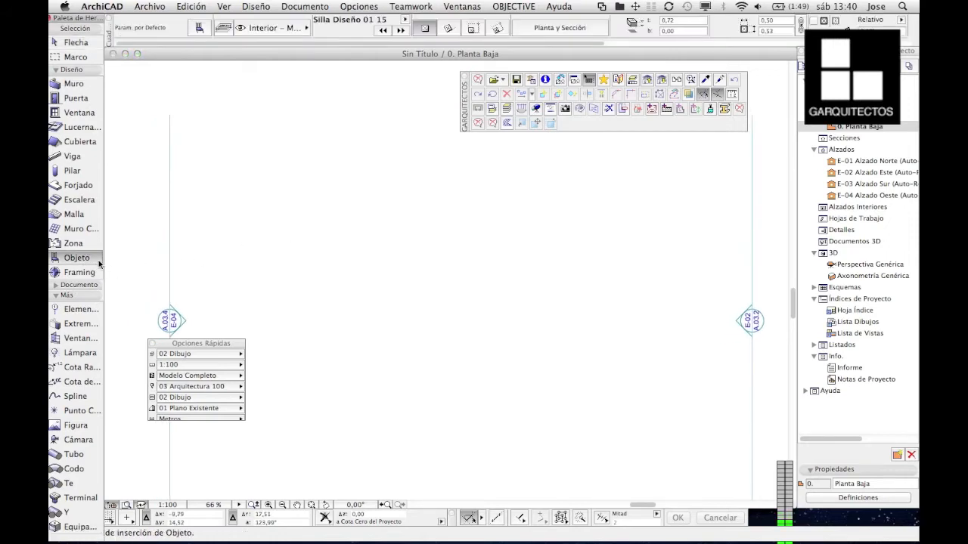
left_click(198, 28)
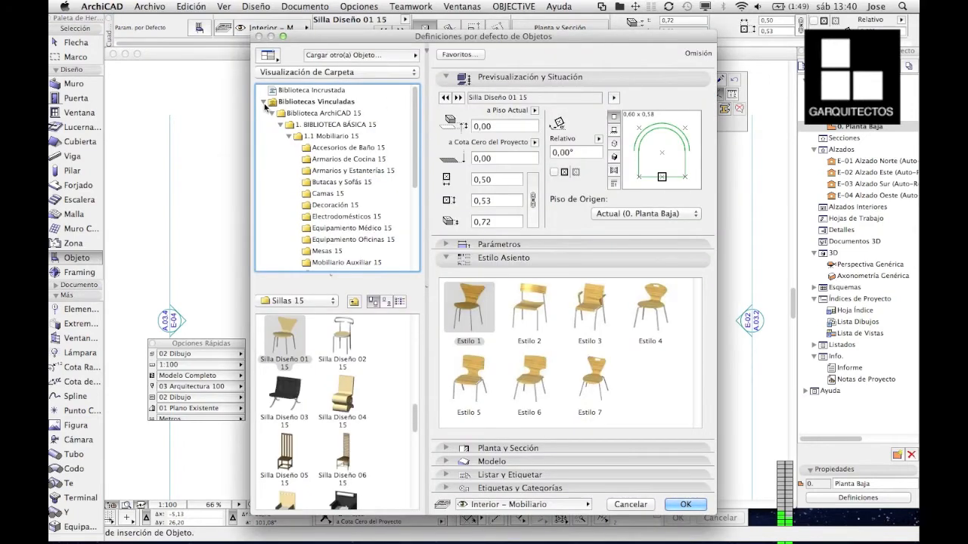
left_click(264, 102)
left_click(263, 102)
left_click(272, 112)
left_click(302, 125)
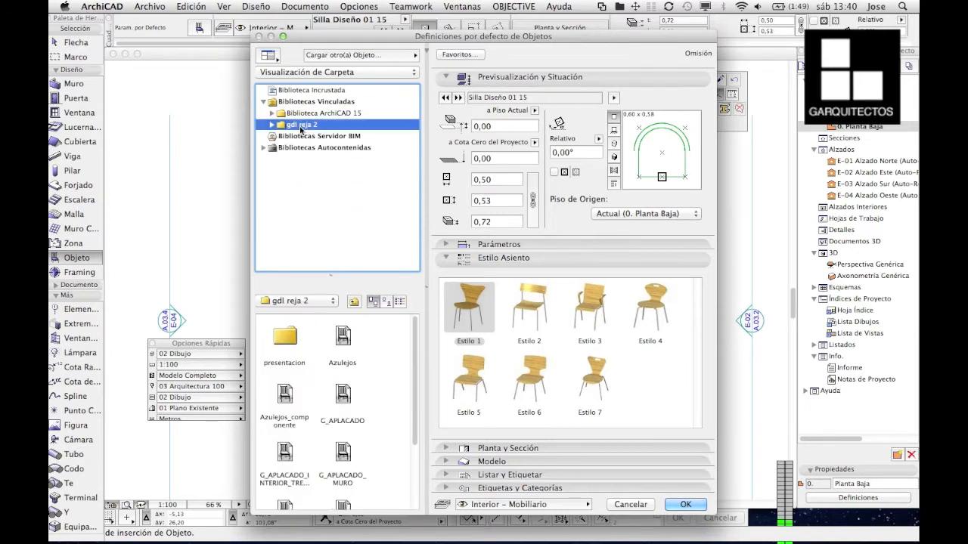
- Choose Azulejos from the gdl reja 2 library as the default object
scroll(408, 388, "down", 5)
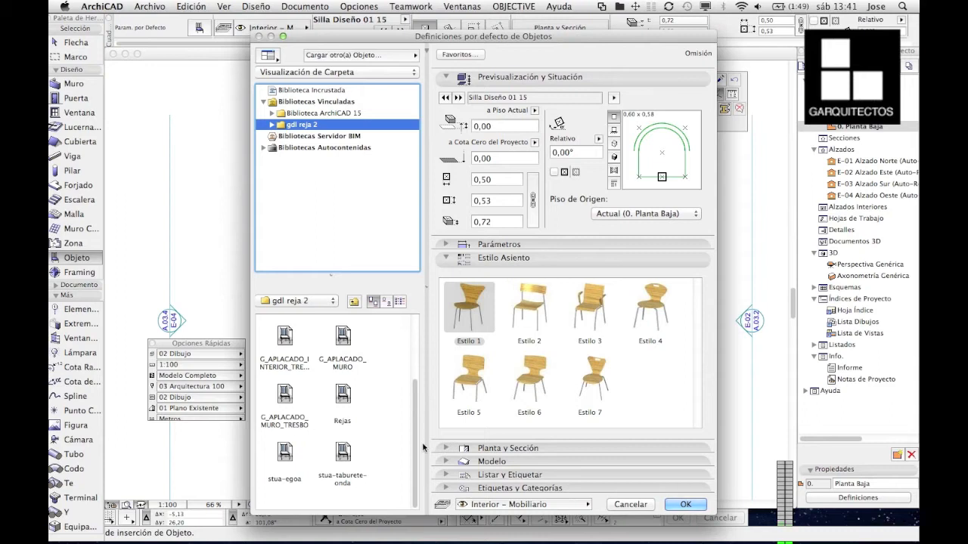
scroll(419, 426, "up", 5)
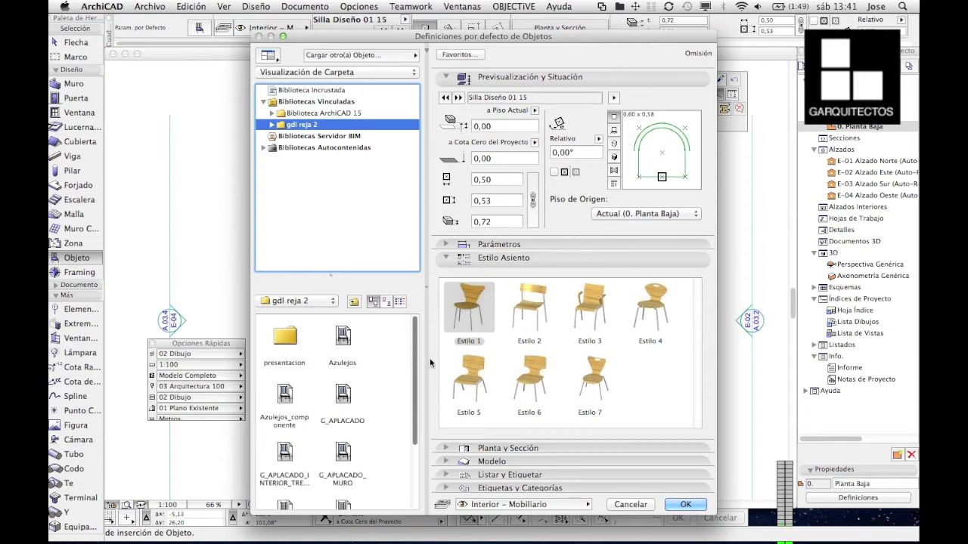
left_click(343, 337)
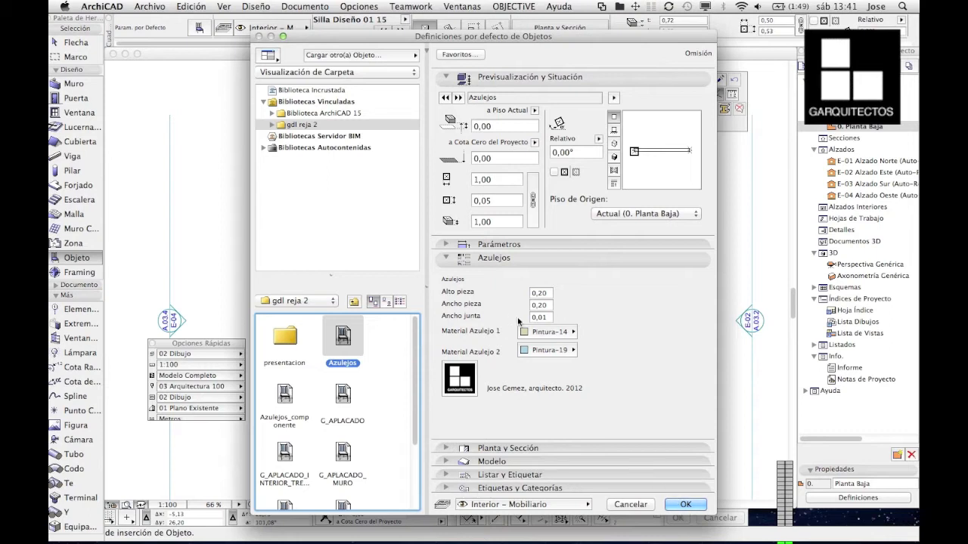
left_click(685, 504)
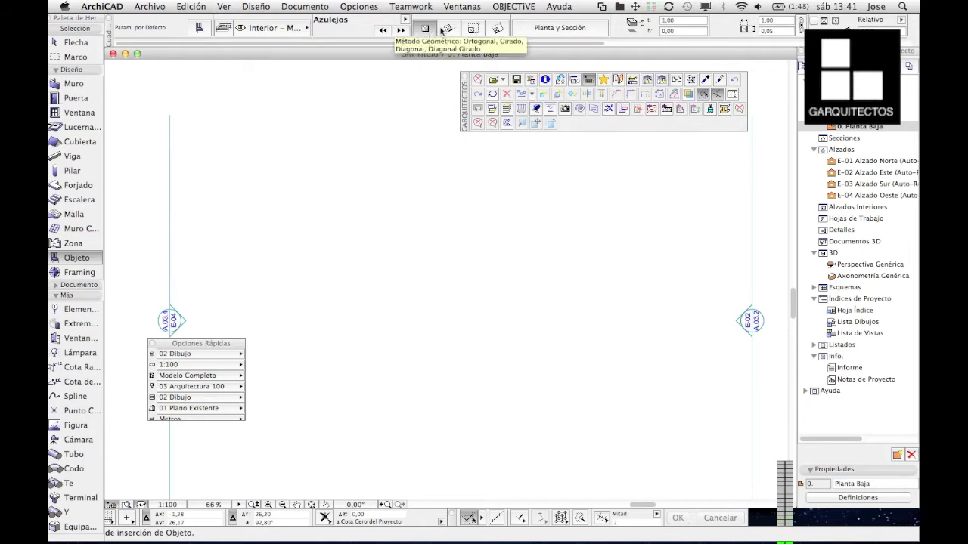
- Place the Azulejos object horizontally in the floor plan using the rotated diagonal method, about 4.25 m long and 0.38 m deep
left_click(474, 28)
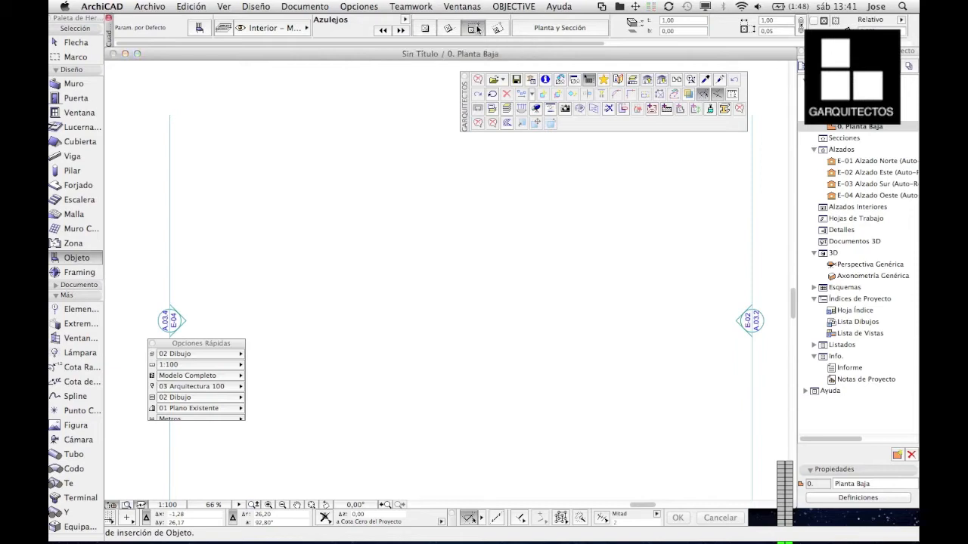
left_click(499, 29)
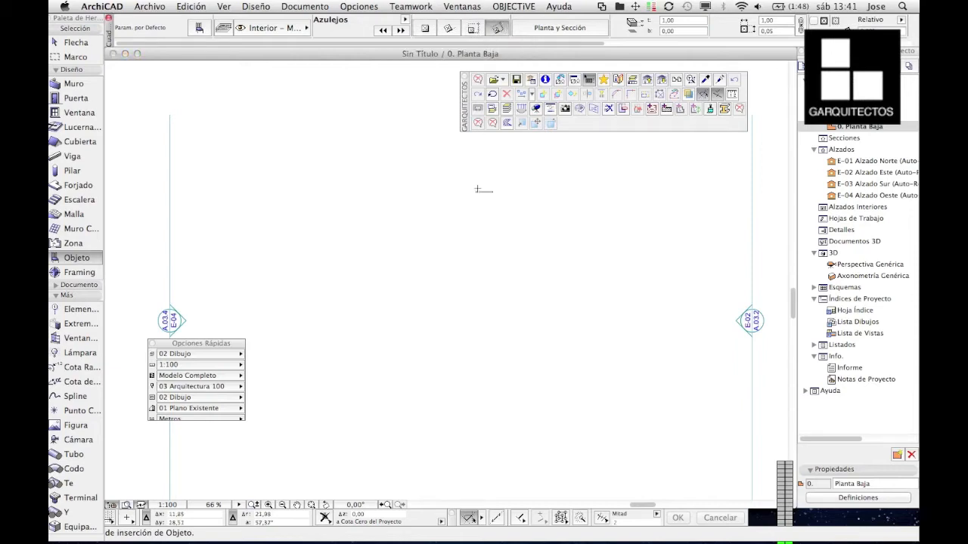
left_click(419, 318)
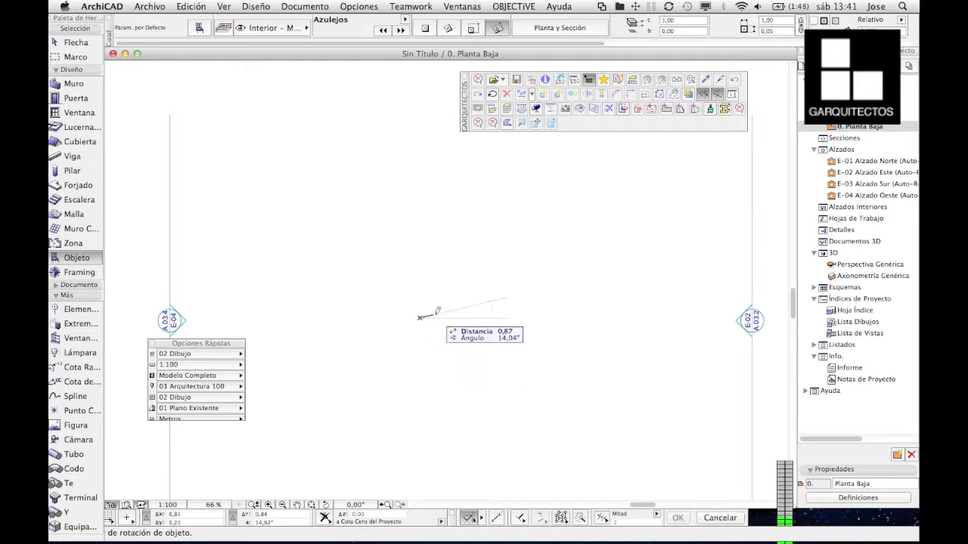
scroll(460, 307, "up", 4)
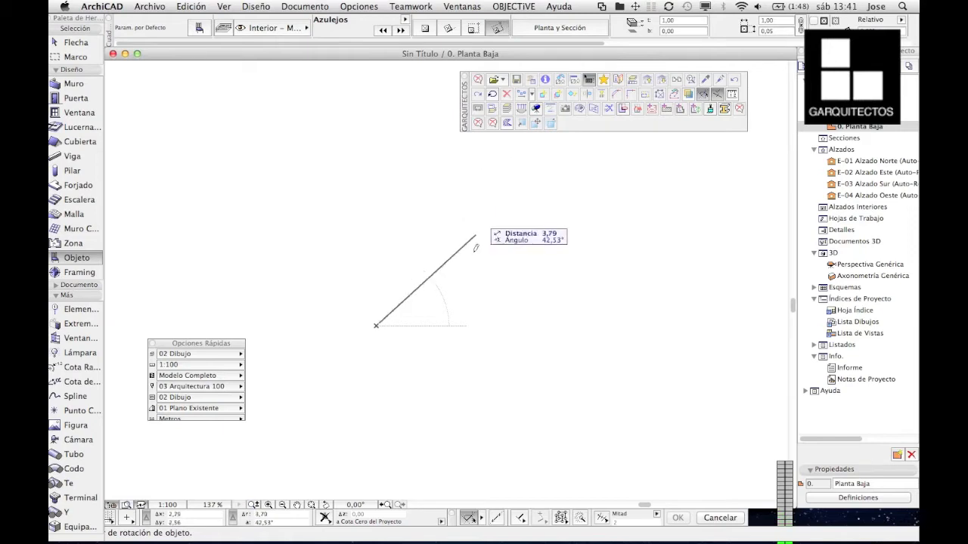
left_click(528, 325)
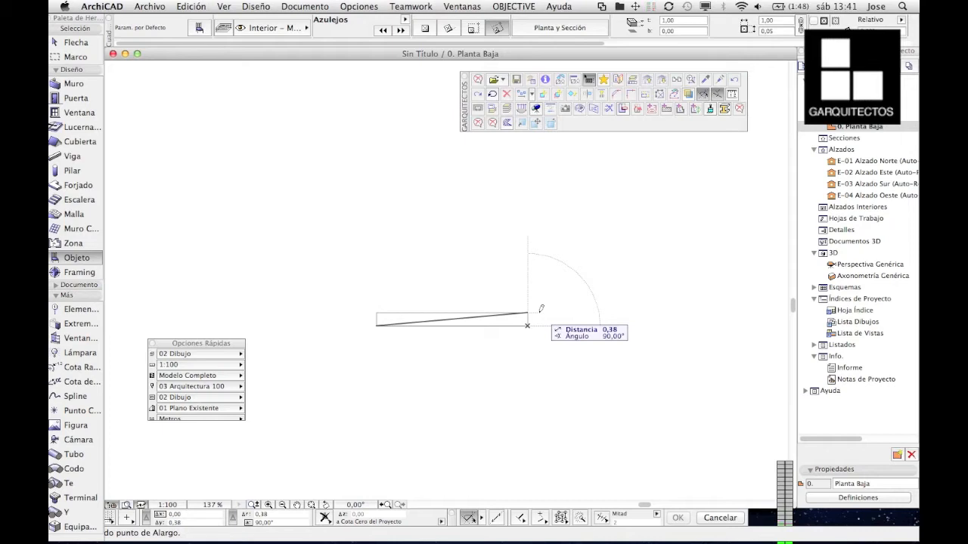
left_click(540, 310)
key("w")
left_click(527, 318)
- Examine the tile object's pattern and faces in the generic perspective from a closer, oblique viewpoint
left_click(848, 267)
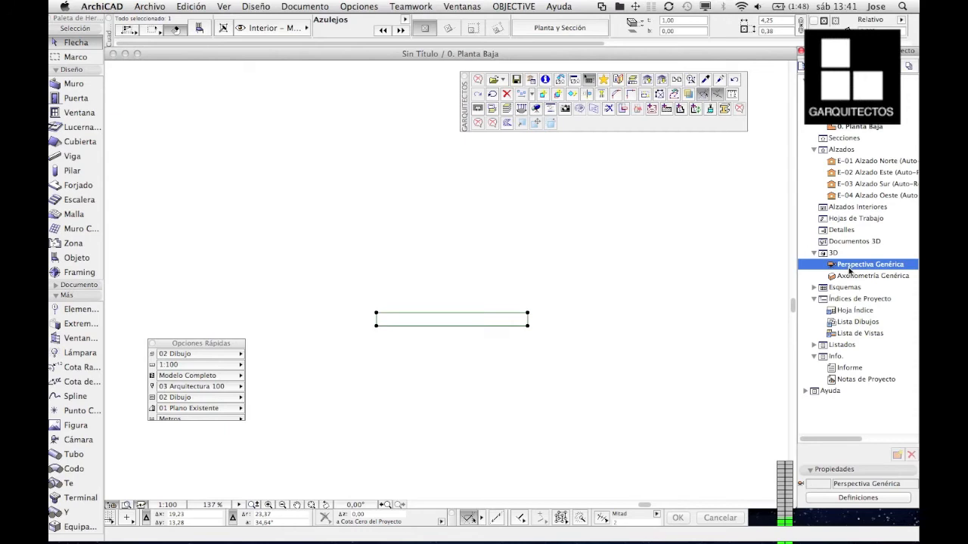
mouse_move(49, 1)
left_click(524, 185)
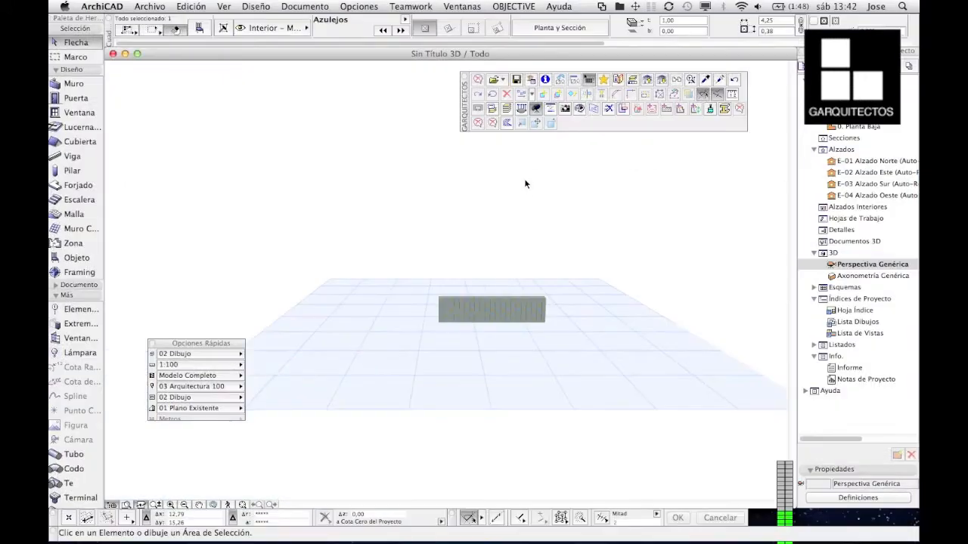
scroll(482, 297, "up", 5)
scroll(445, 315, "up", 1)
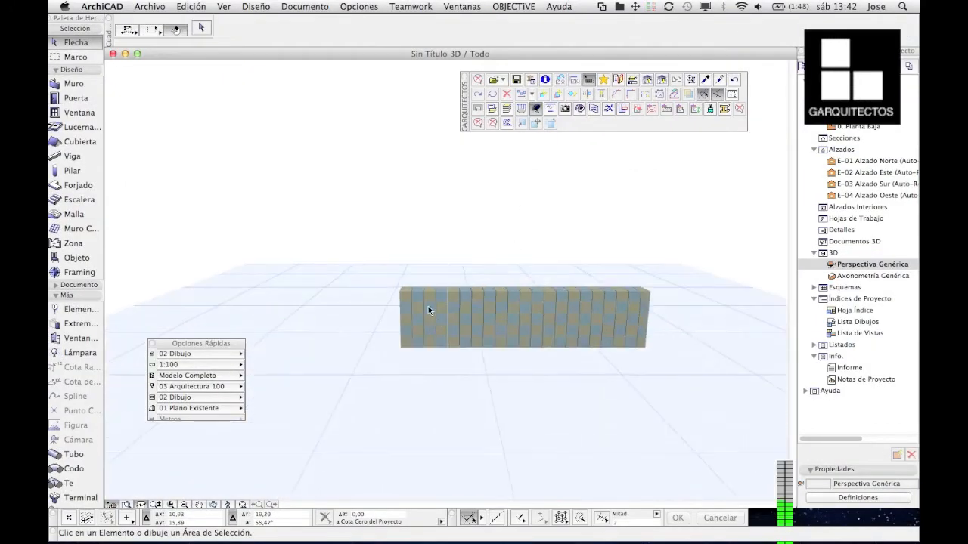
left_click(215, 505)
left_click_drag(502, 298, 646, 328)
scroll(484, 354, "up", 5)
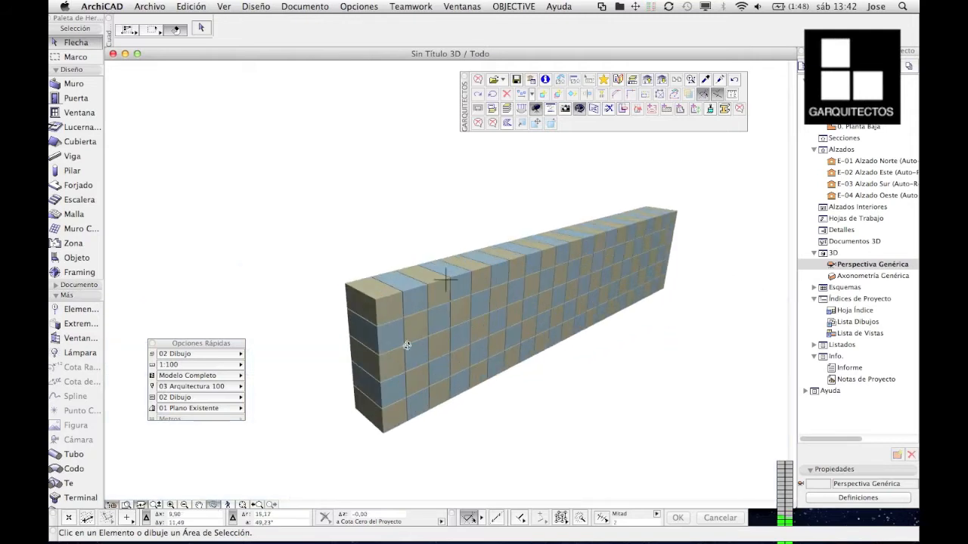
- Set the tile object's Azulejo 1 material to a Pdr-Piedra stone and its Azulejo 2 material to Pdr-Mármol Blanco
left_click(400, 297)
key("Escape")
left_click(404, 300)
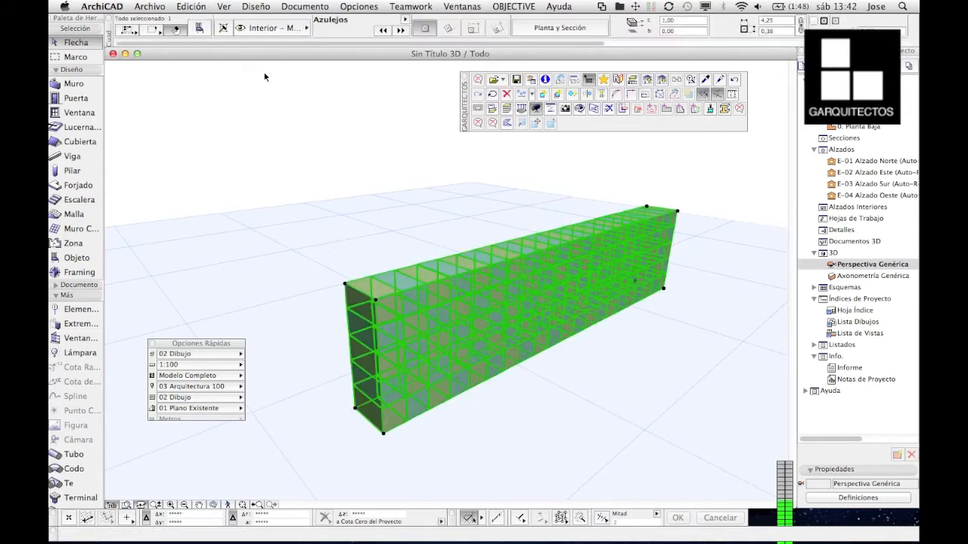
left_click(200, 26)
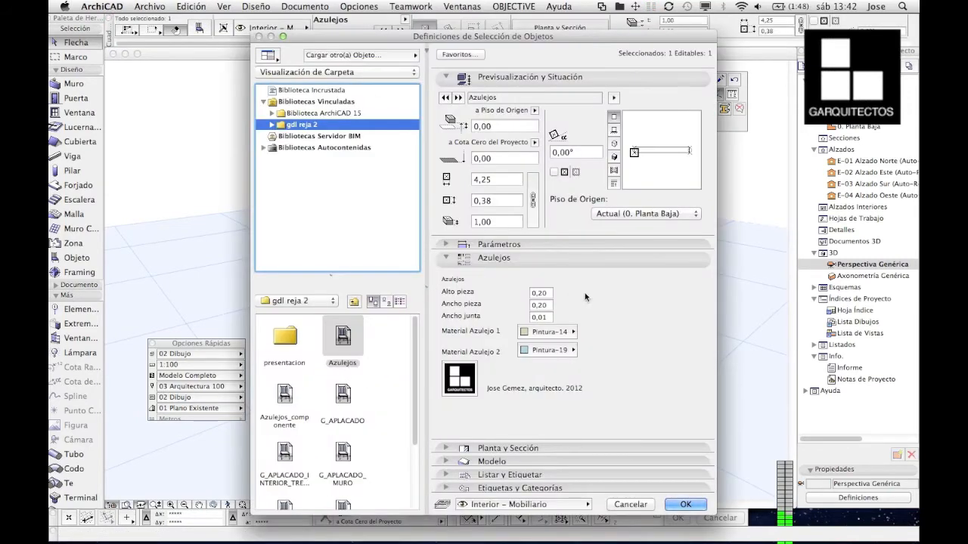
left_click(560, 333)
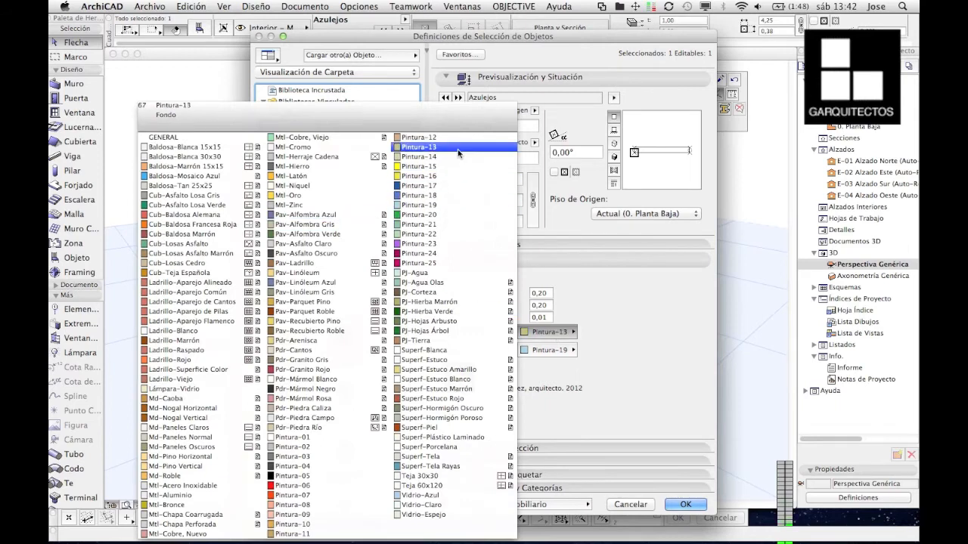
left_click(333, 419)
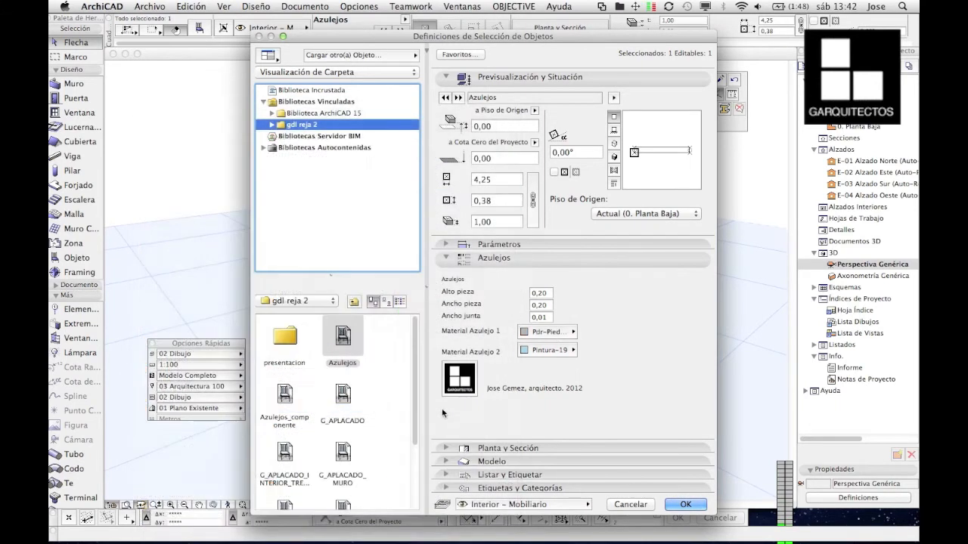
left_click(563, 348)
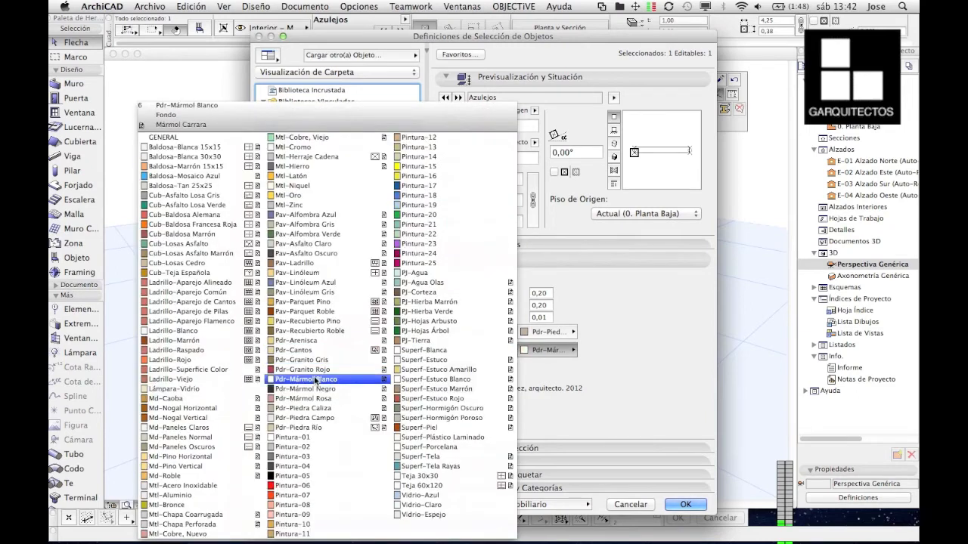
left_click(325, 377)
left_click(613, 157)
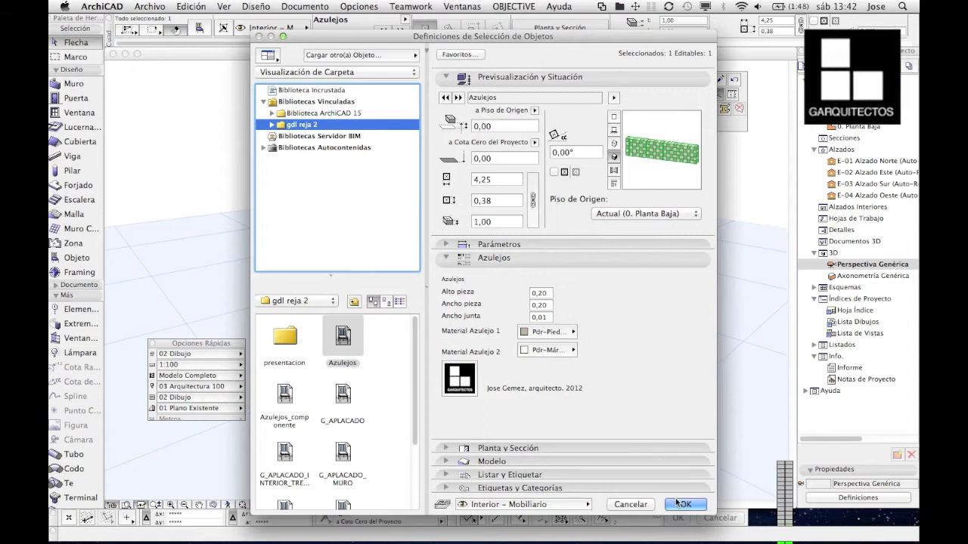
left_click(685, 505)
- Inspect the tile object's new materials in the perspective, up close and from a lower viewpoint
left_click(577, 426)
left_click(484, 320)
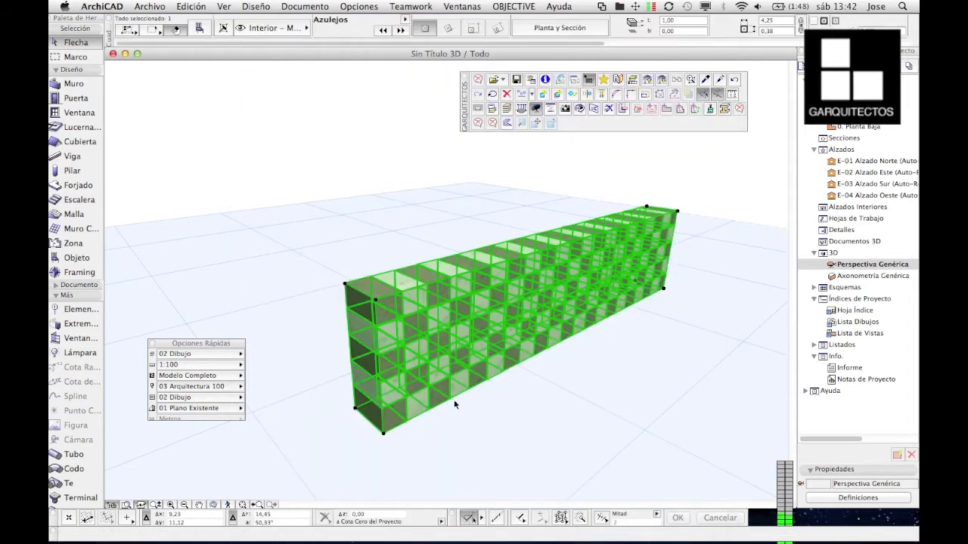
left_click(516, 386)
scroll(529, 385, "up", 3)
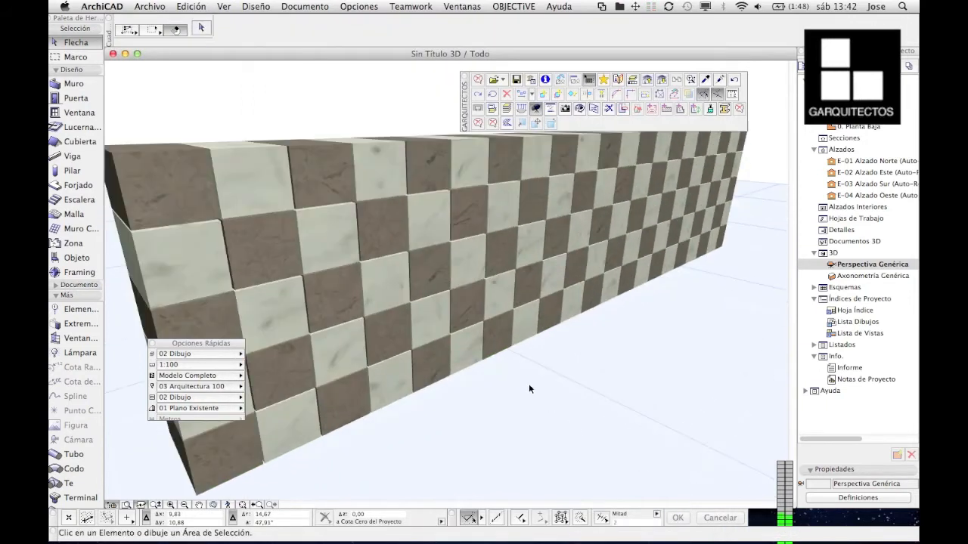
scroll(438, 310, "down", 3)
left_click(437, 310)
left_click(481, 353)
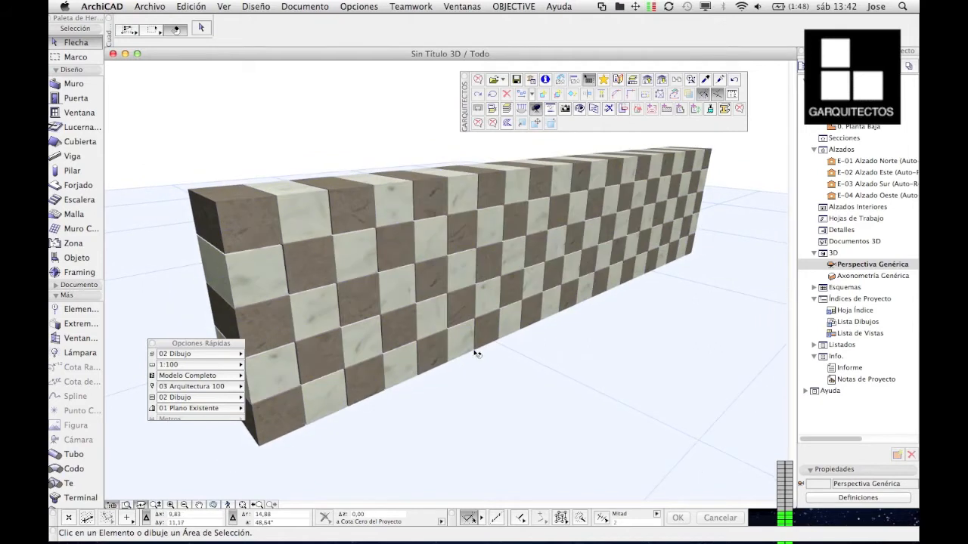
left_click(212, 505)
left_click_drag(449, 379, 483, 312)
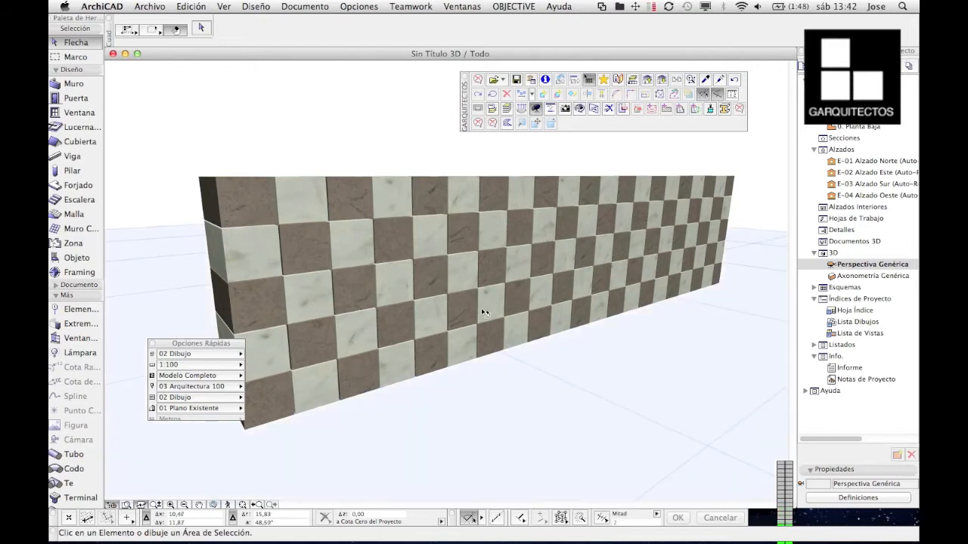
- Draw a straight horizontal wall above the tile object in the Planta Baja floor plan
left_click(541, 284)
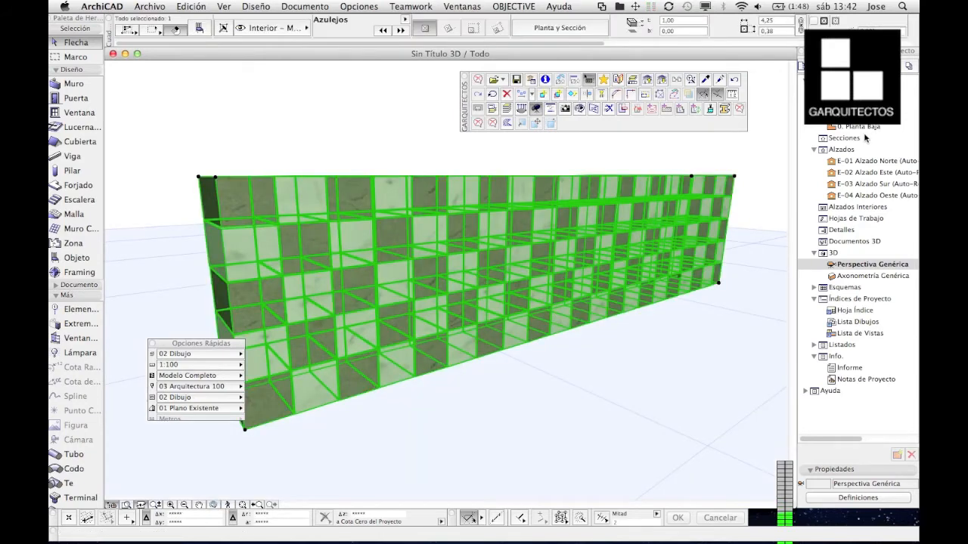
double_click(868, 127)
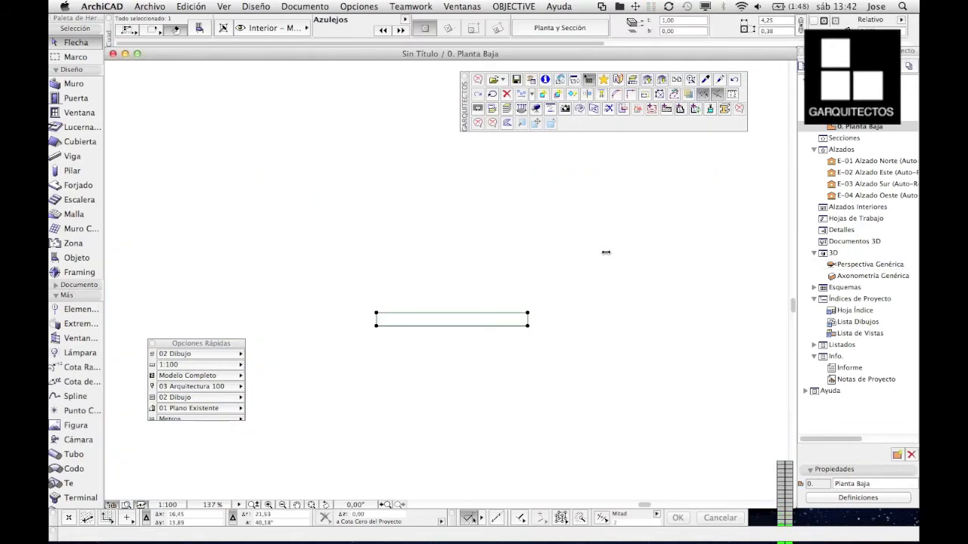
left_click(408, 239)
left_click(73, 83)
left_click(321, 245)
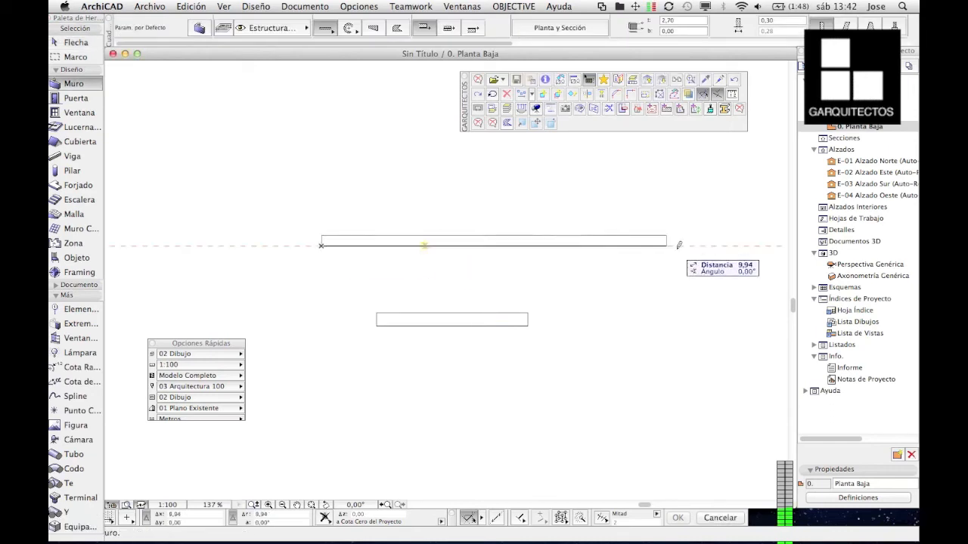
left_click(699, 241)
key("Escape")
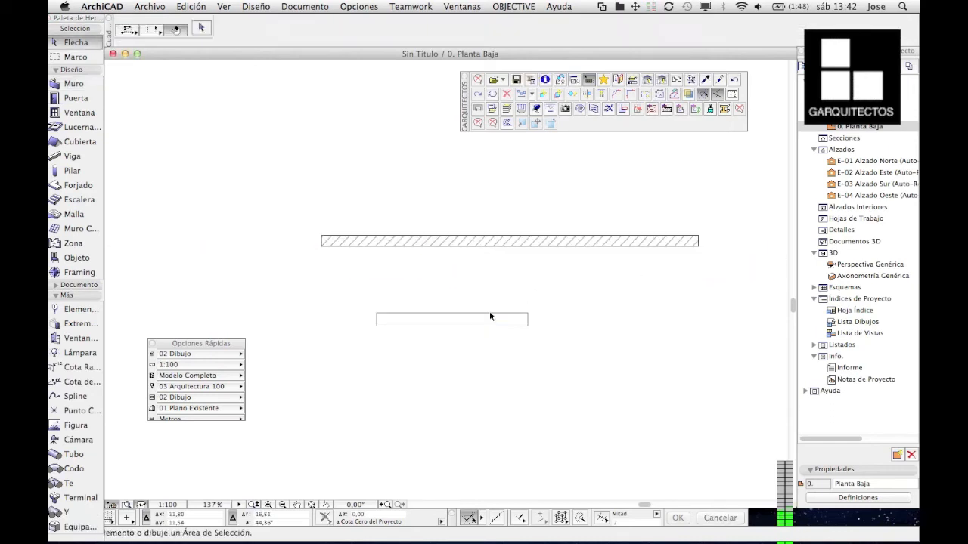
- Move the tile object against the wall's lower face and reduce its depth to about 0.05 m
left_click(376, 317)
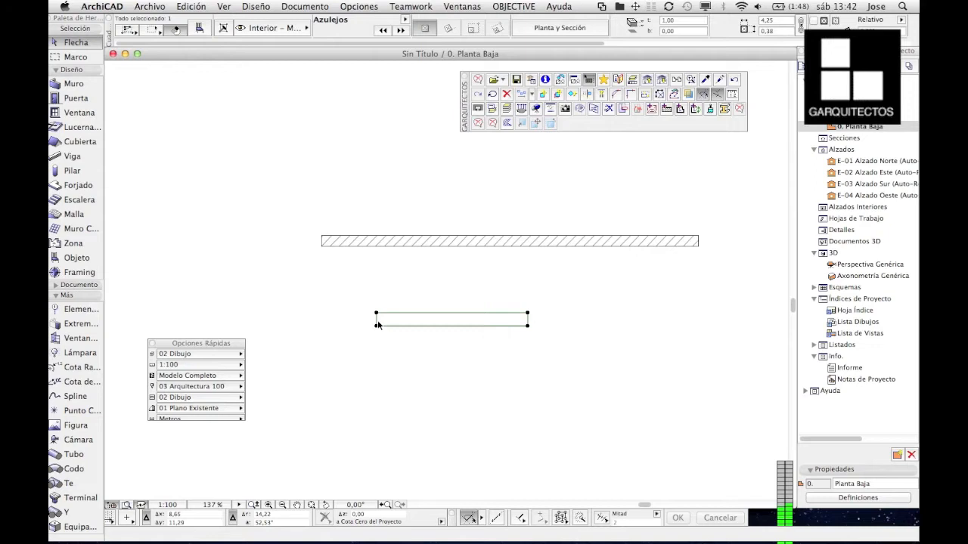
left_click_drag(378, 317, 486, 251)
left_click(636, 261)
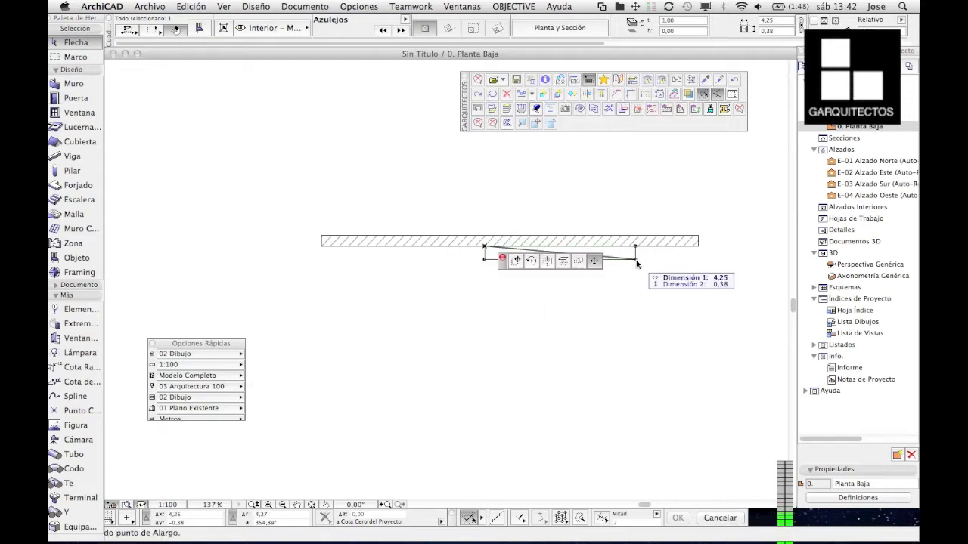
scroll(637, 262, "up", 5)
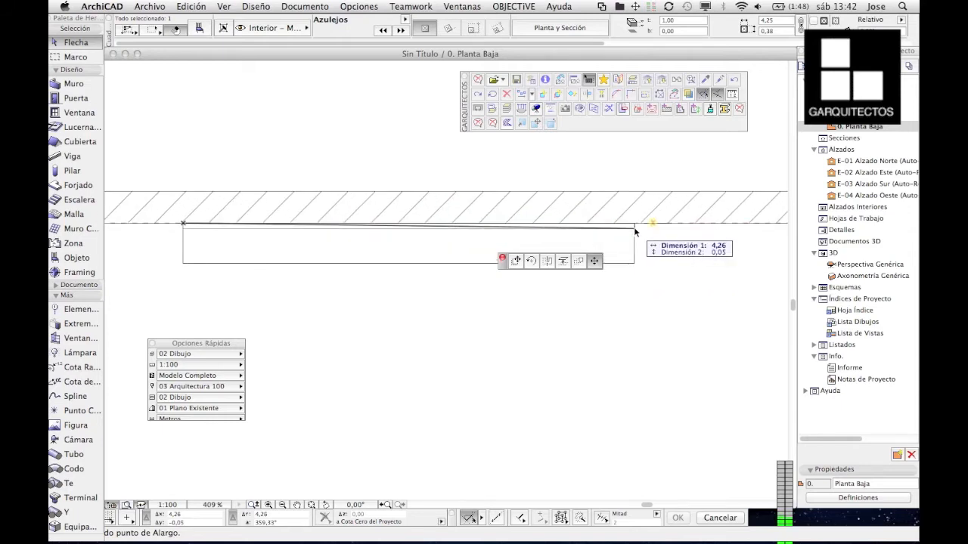
left_click(633, 227)
left_click(553, 241)
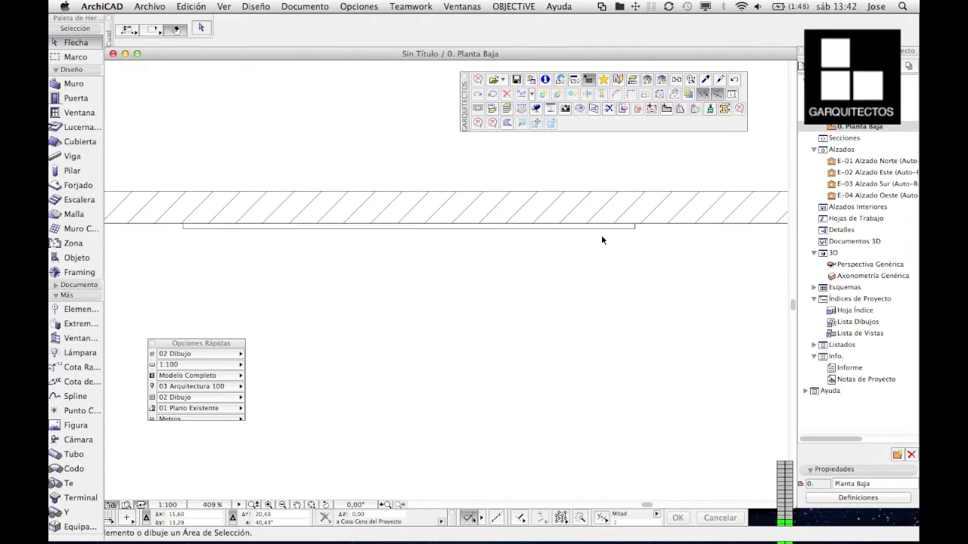
- Stretch the tile object's height upward against the brick wall in the generic perspective to about 1.90 m
left_click(633, 228)
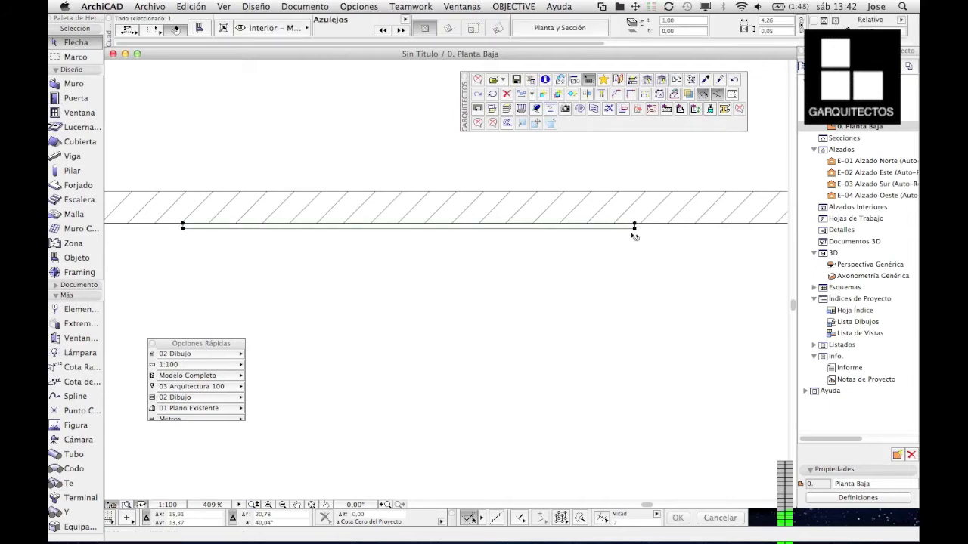
double_click(873, 268)
middle_click_drag(526, 246, 449, 235, "shift")
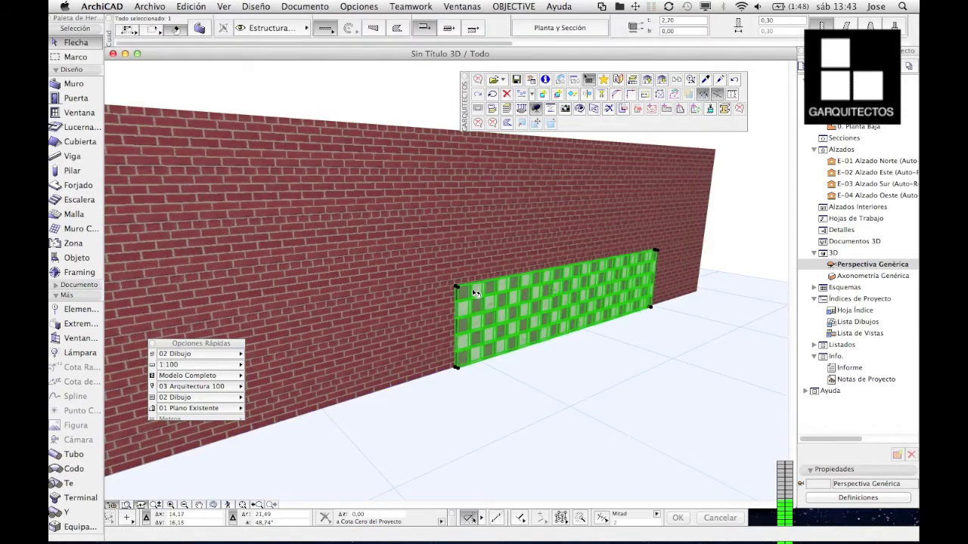
left_click(459, 289)
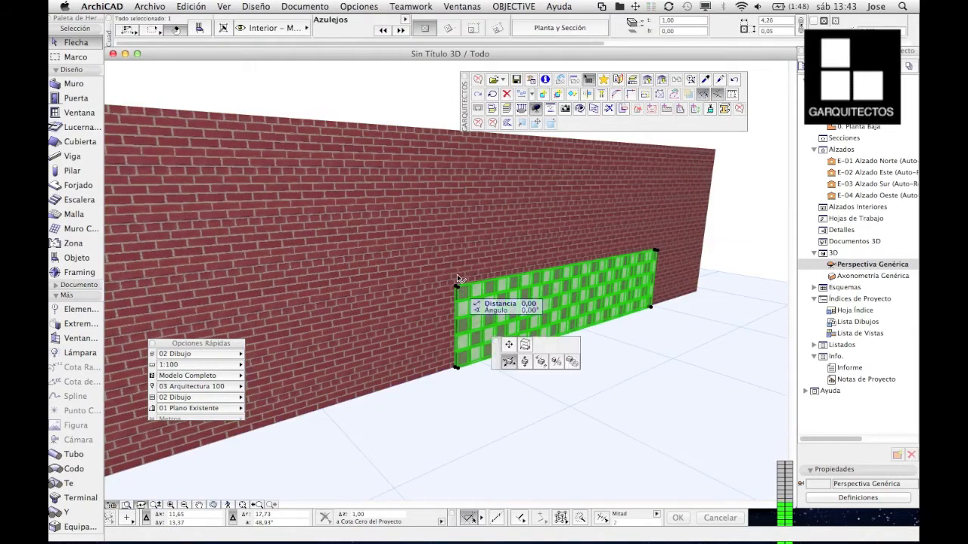
left_click(532, 261)
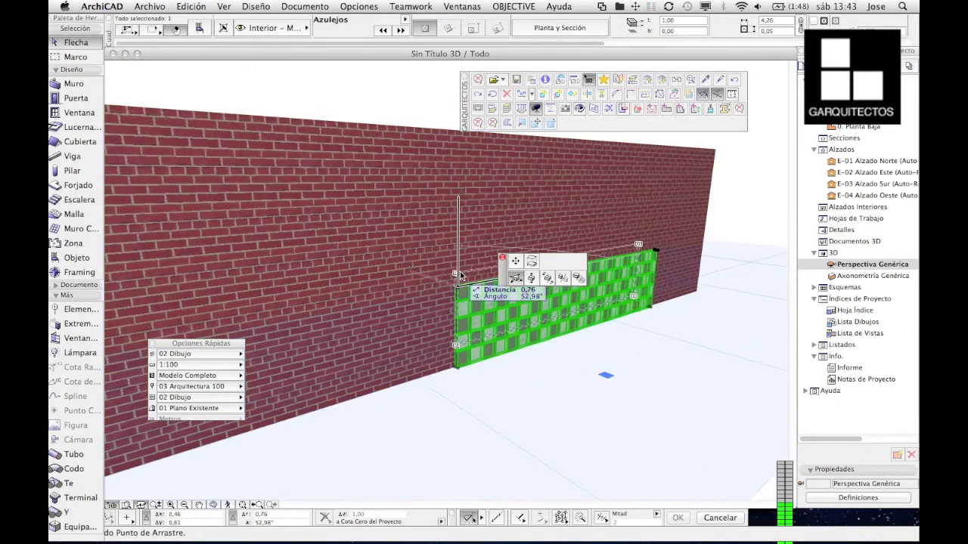
left_click(470, 210)
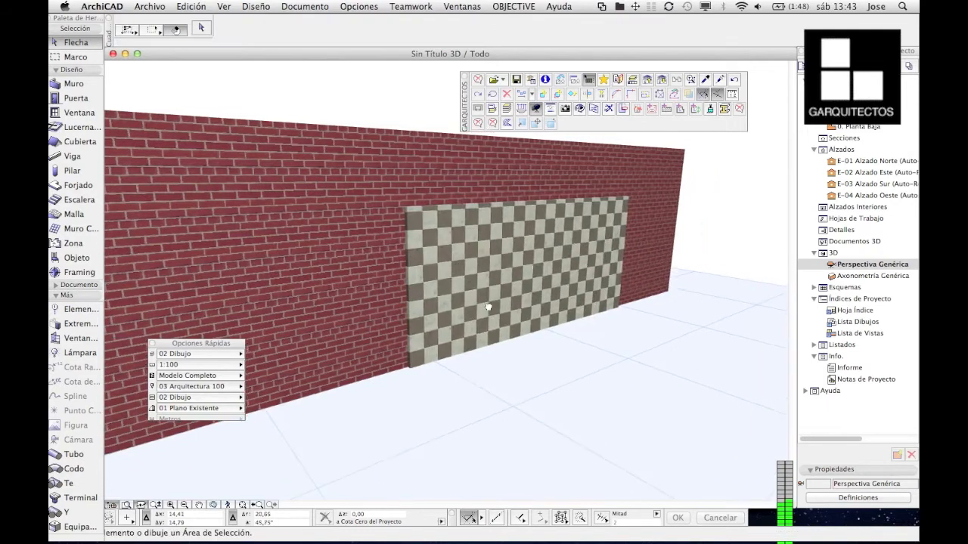
- Link all surfaces of the brick wall and give them the Pintura-01 material
left_click(529, 267)
left_click(355, 163)
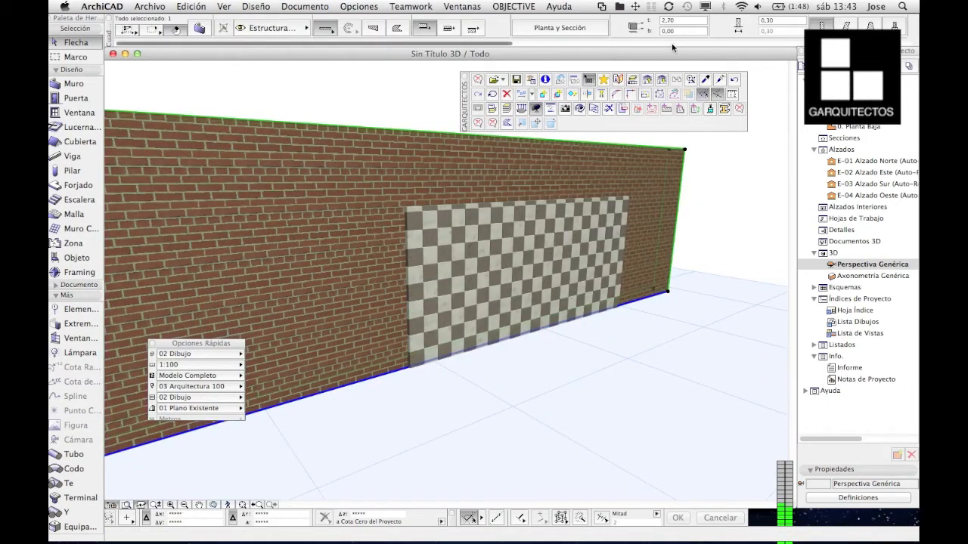
left_click(467, 30)
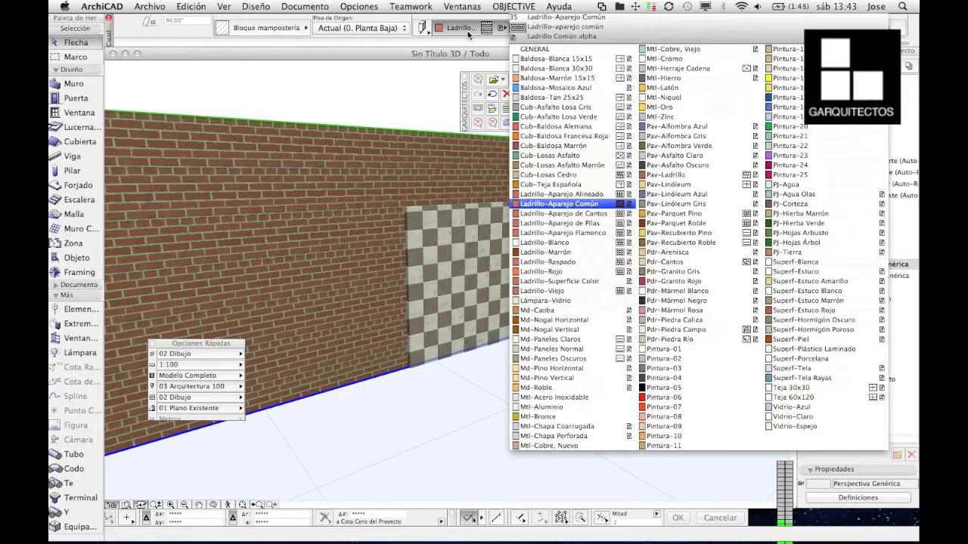
left_click(421, 29)
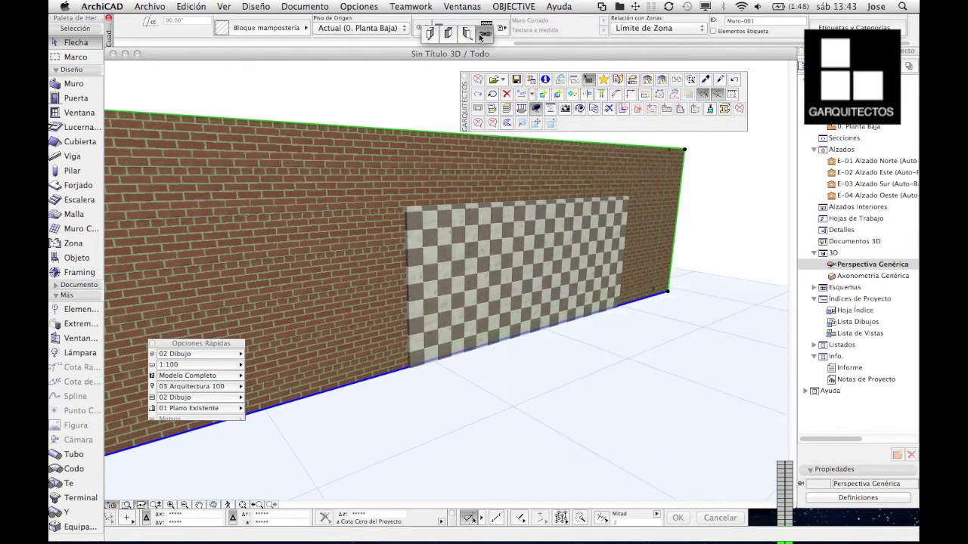
left_click(481, 33)
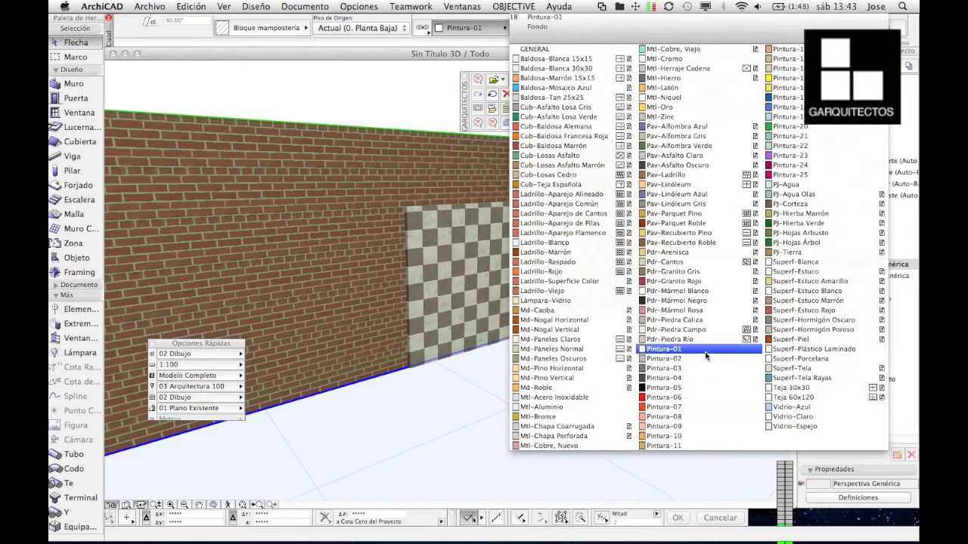
left_click(663, 349)
left_click(591, 374)
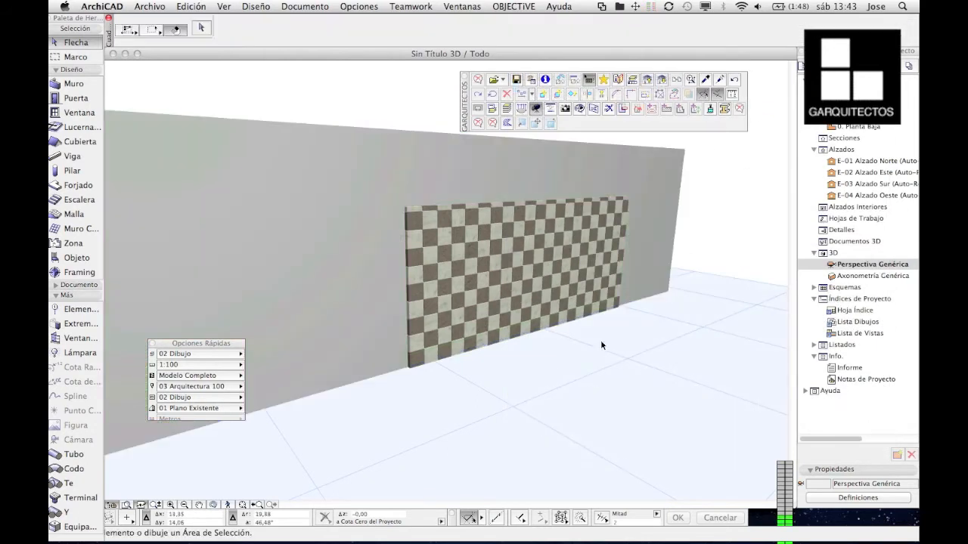
- Draw a rectangular floor slab in the Planta Baja plan, from the wall's upper-left corner to below its right end
double_click(858, 127)
scroll(443, 267, "down", 5)
left_click(472, 272)
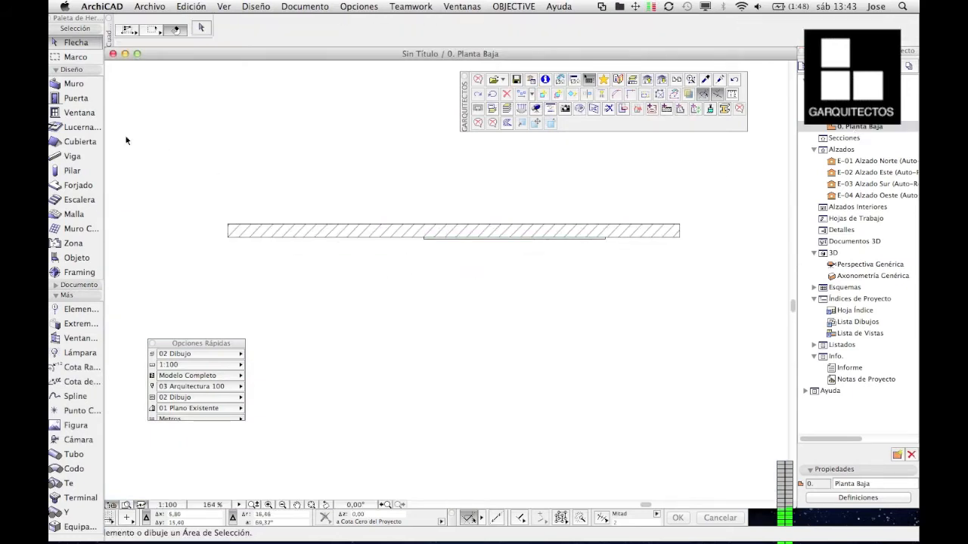
left_click(79, 185)
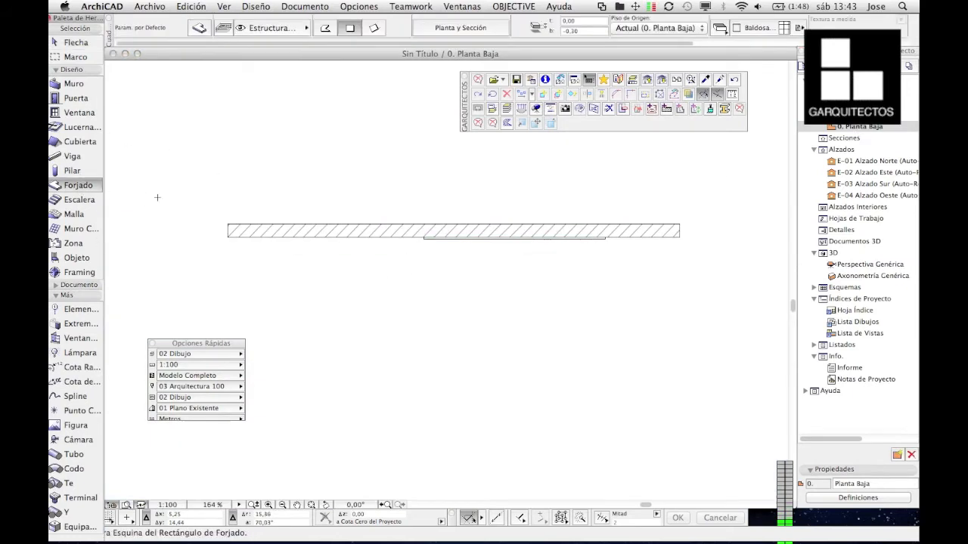
left_click(228, 225)
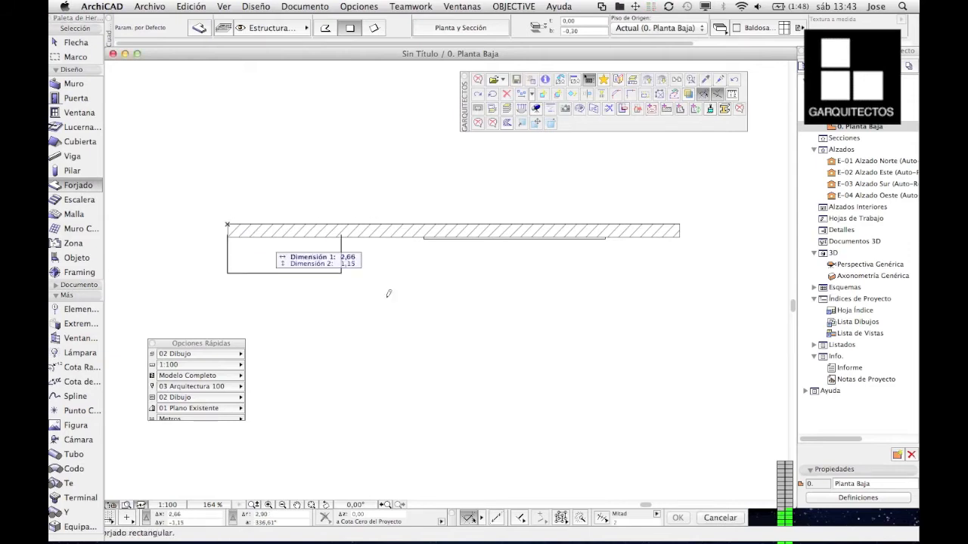
left_click(683, 386)
double_click(869, 264)
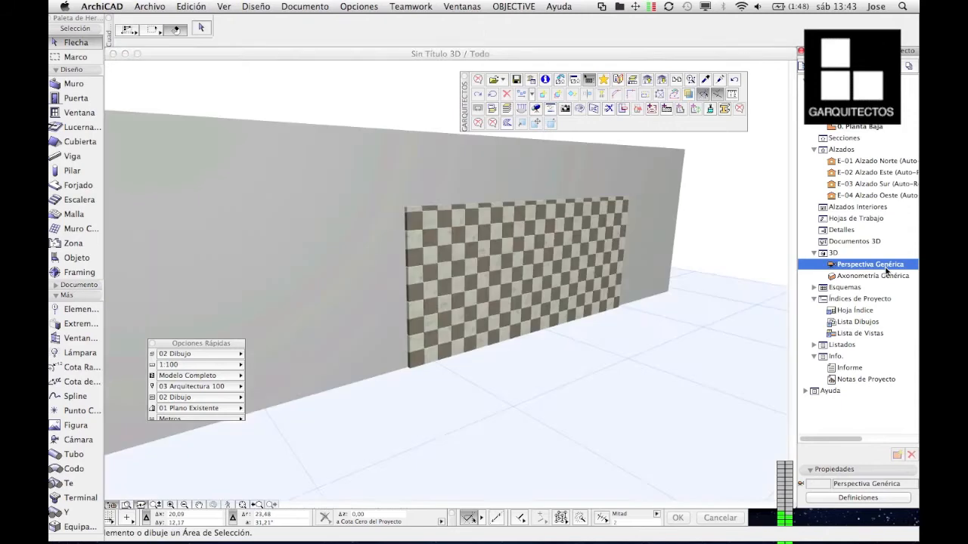
- Choose the Cama Doble 01 15 bed from the Camas 15 folder of Biblioteca ArchiCAD 15 as the default object in the floor plan
double_click(858, 127)
left_click(76, 257)
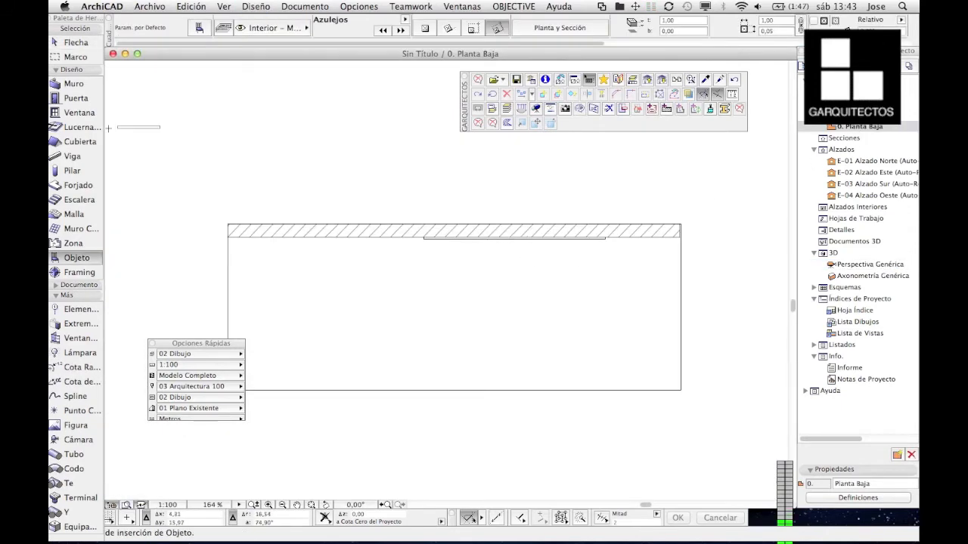
left_click(199, 28)
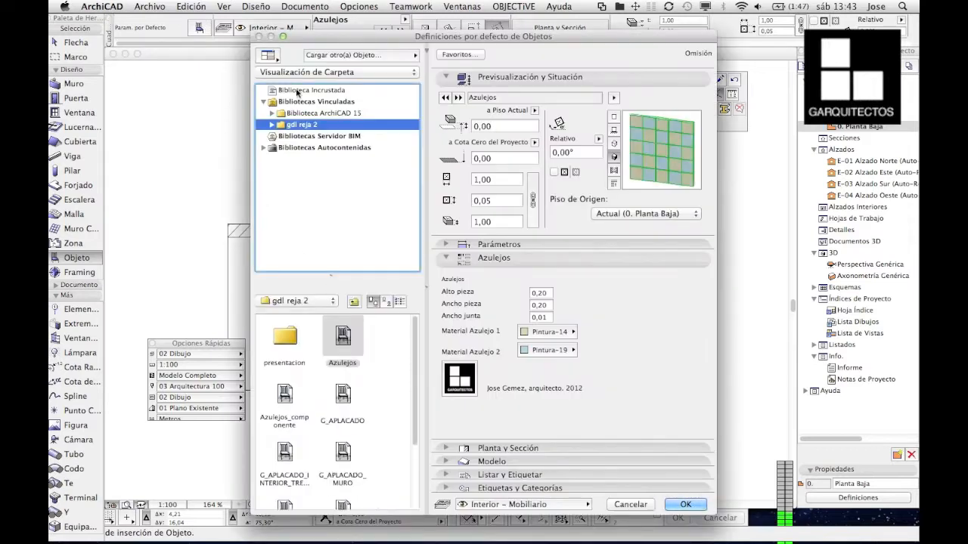
left_click(272, 113)
left_click(280, 125)
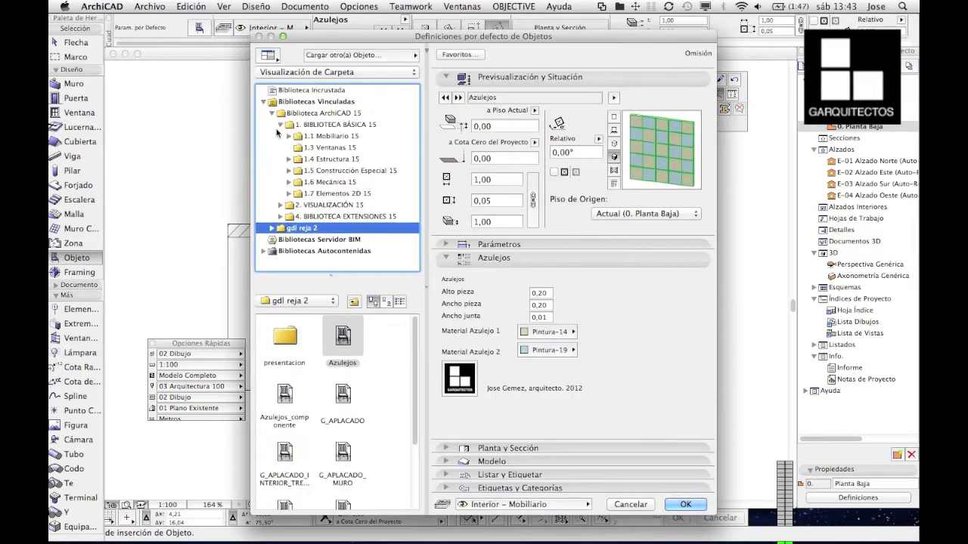
left_click(290, 137)
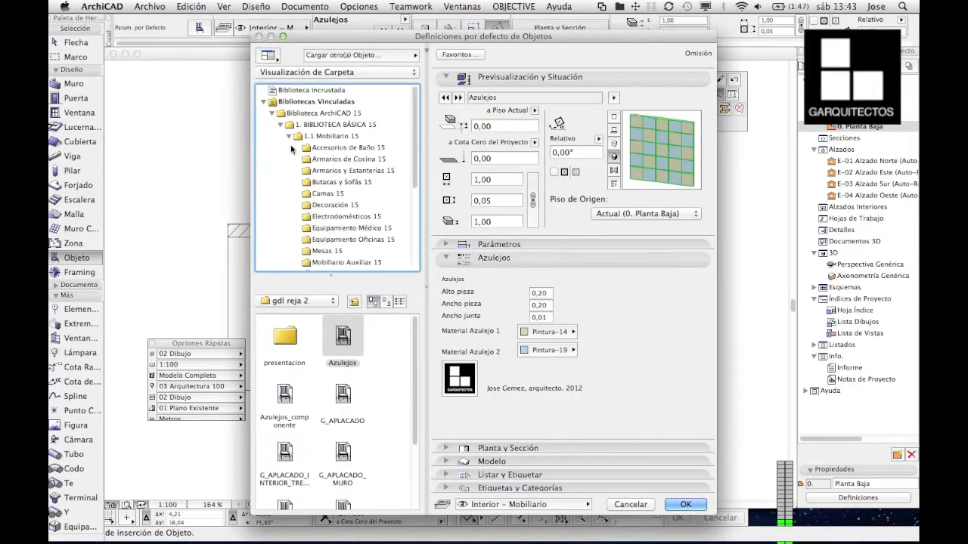
left_click(321, 196)
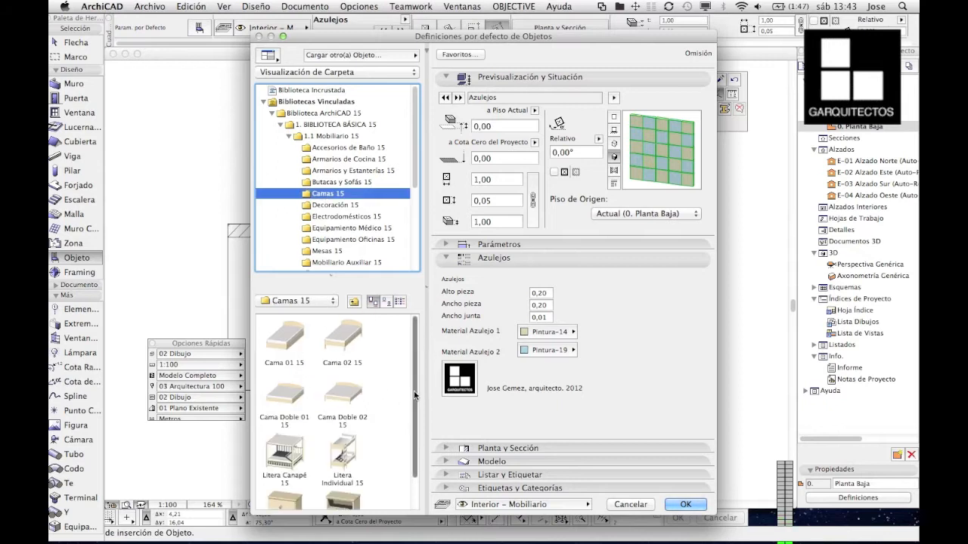
scroll(402, 404, "down", 2)
left_click(294, 345)
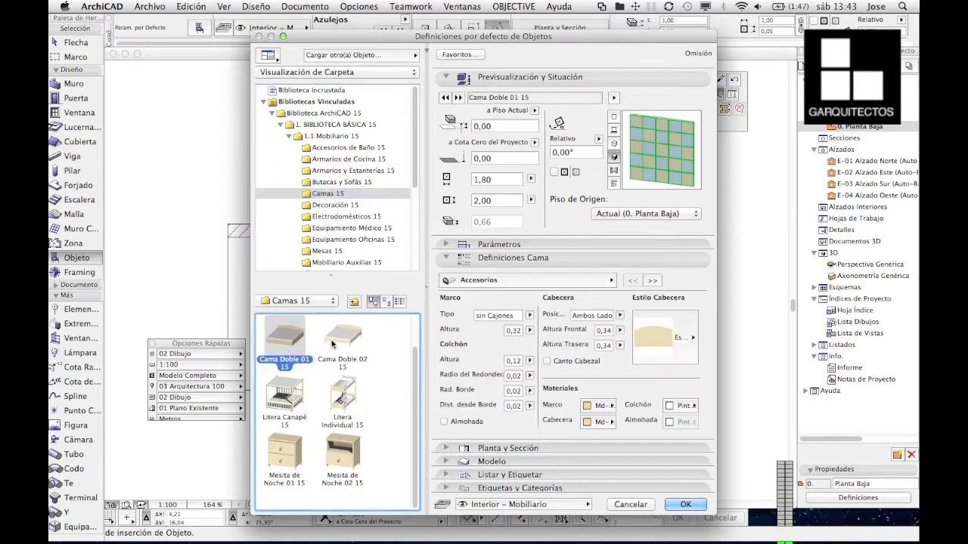
left_click(685, 503)
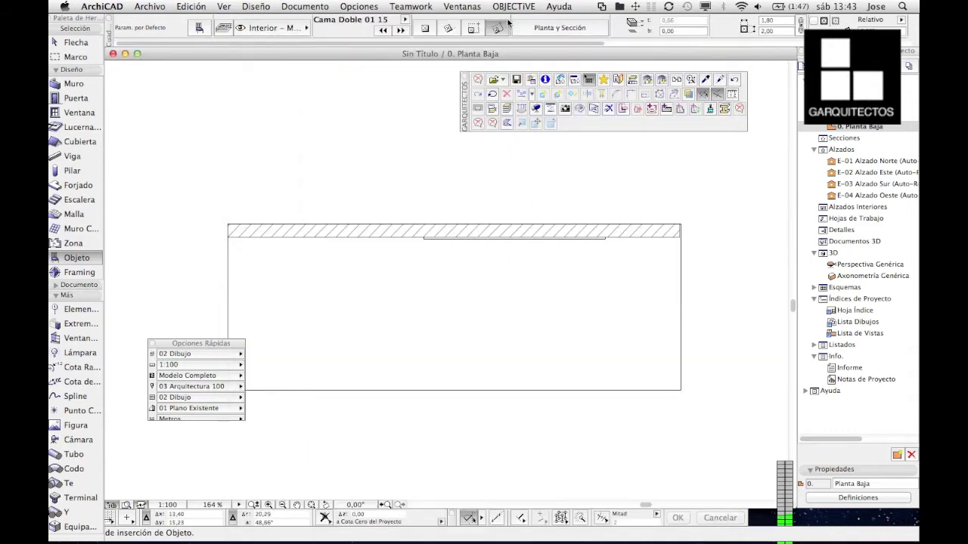
- Place the double bed unrotated on the slab with its head against the tile object, and show it in the perspective
left_click(425, 29)
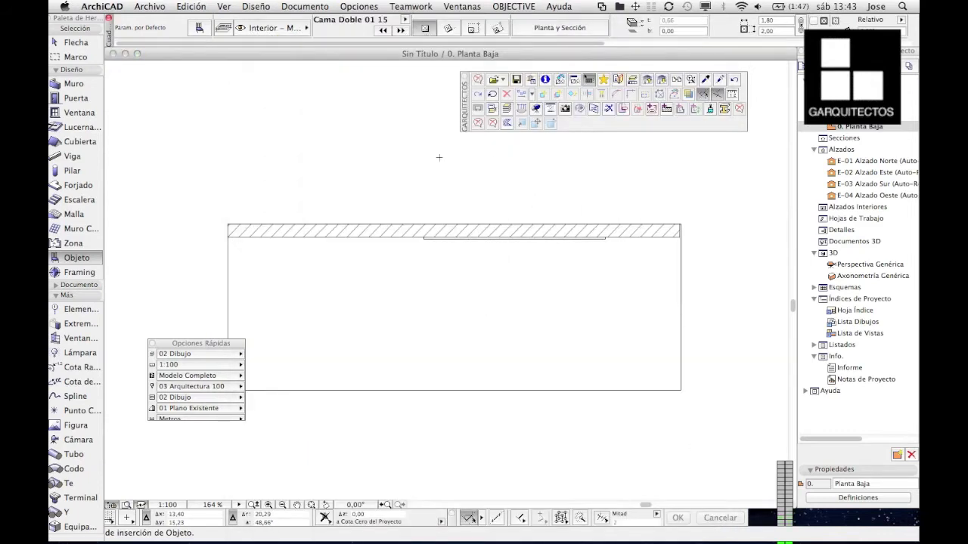
left_click(498, 326)
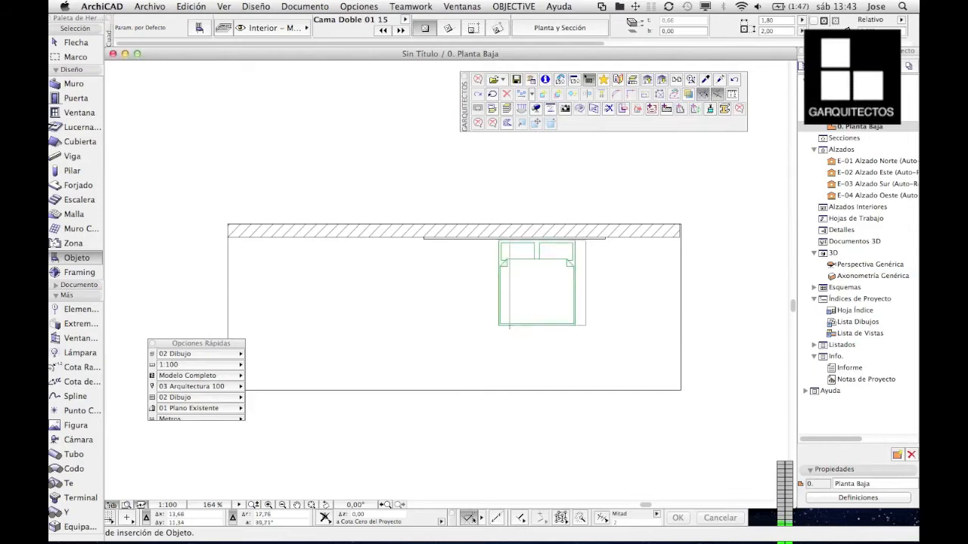
double_click(861, 265)
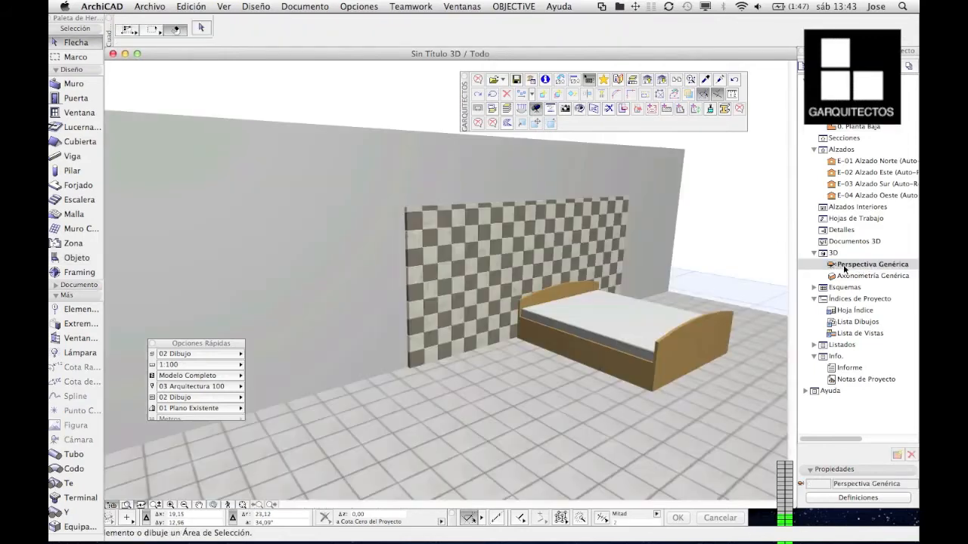
- View the tiled wall more frontally and raise the tile object's height to about 2.24 m
left_click(501, 282)
key("Escape")
left_click(216, 504)
left_click_drag(629, 269, 541, 259)
left_click(536, 249)
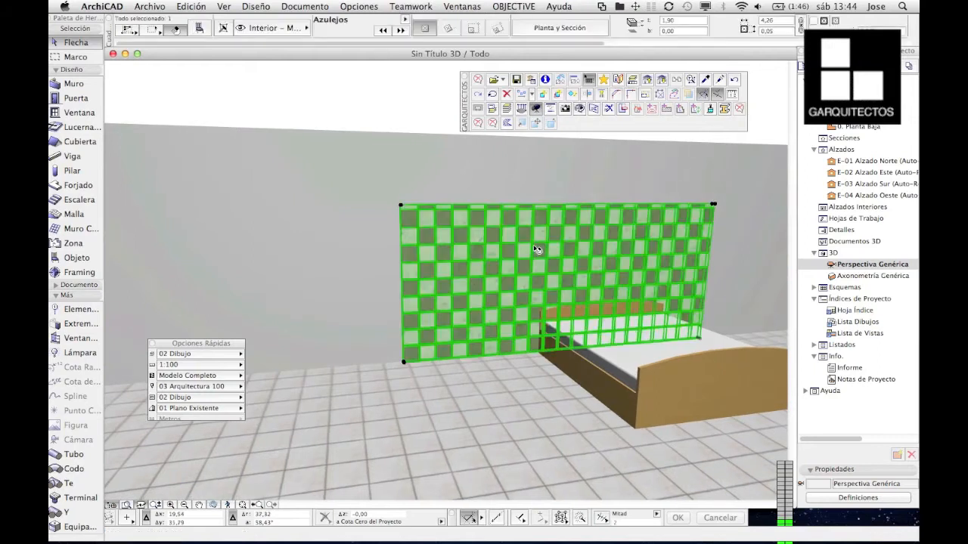
key("Escape")
left_click(420, 219)
left_click(401, 205)
left_click(400, 176)
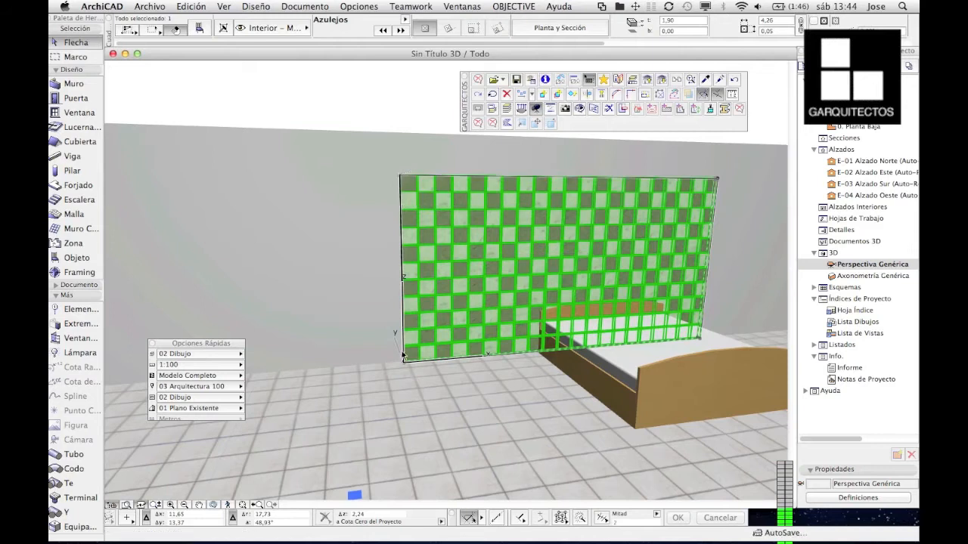
key("Escape")
left_click(421, 354)
left_click(404, 363)
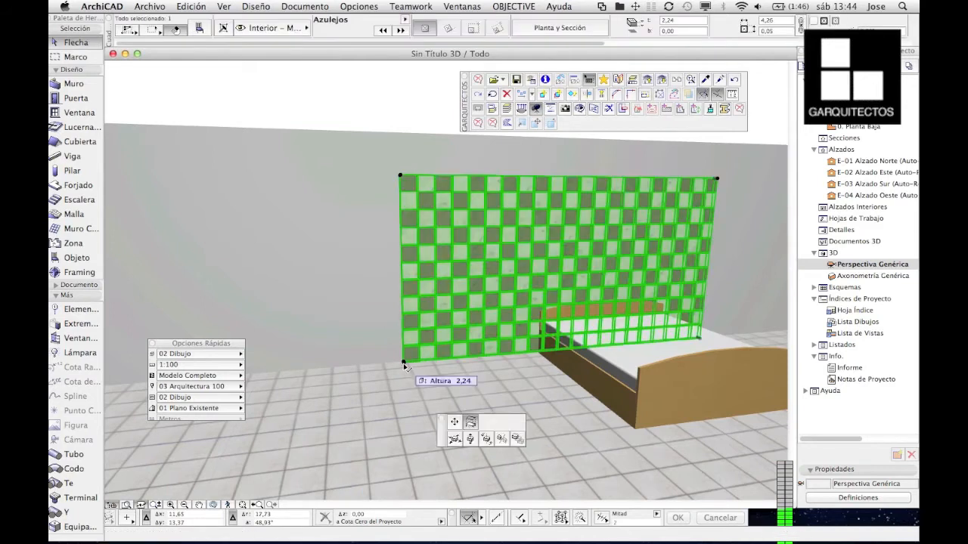
left_click(516, 278)
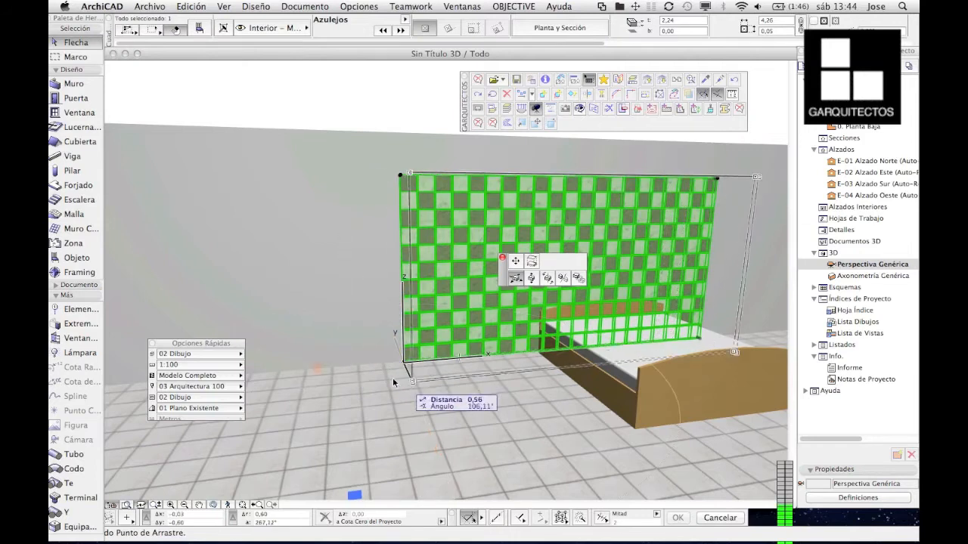
left_click(401, 368)
key("Escape")
- Set the tile object's piece width (Ancho pieza) to 0.60 m
left_click(516, 251)
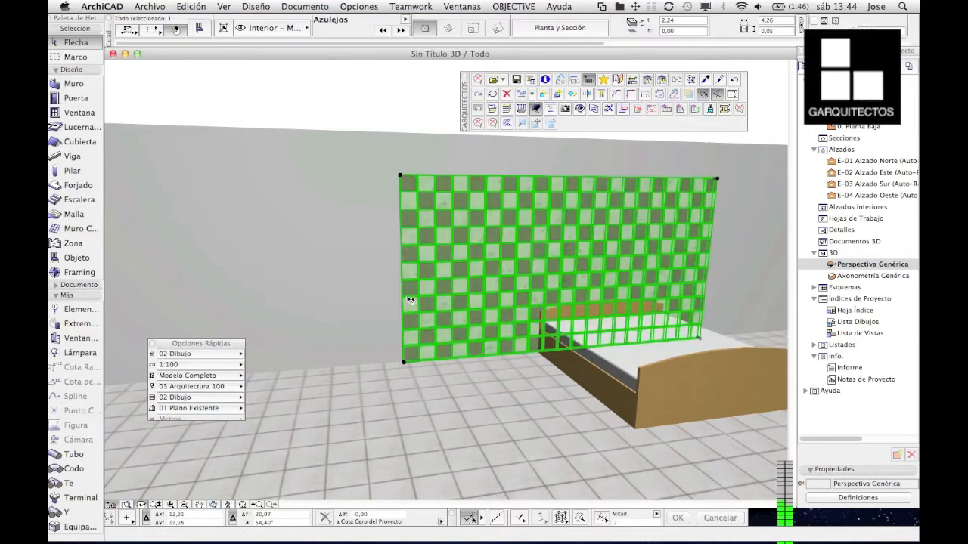
left_click(199, 28)
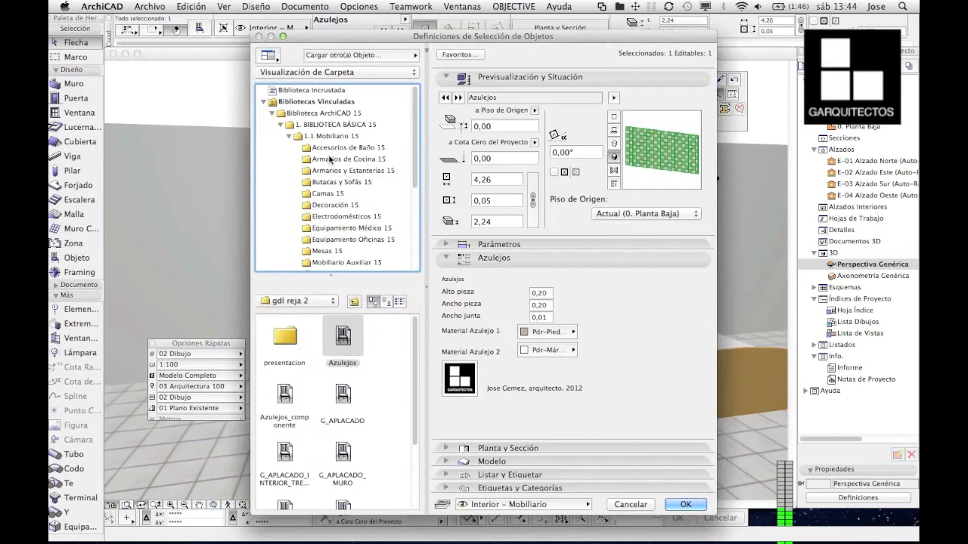
left_click_drag(549, 38, 348, 29)
left_click(339, 295)
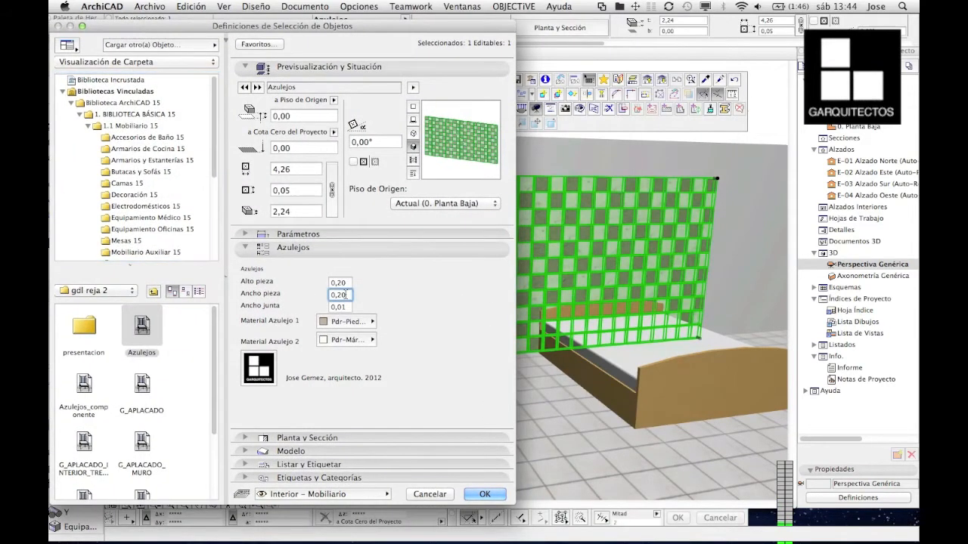
left_click_drag(340, 294, 393, 303)
key("BackSpace")
key("BackSpace")
type("60")
left_click(484, 493)
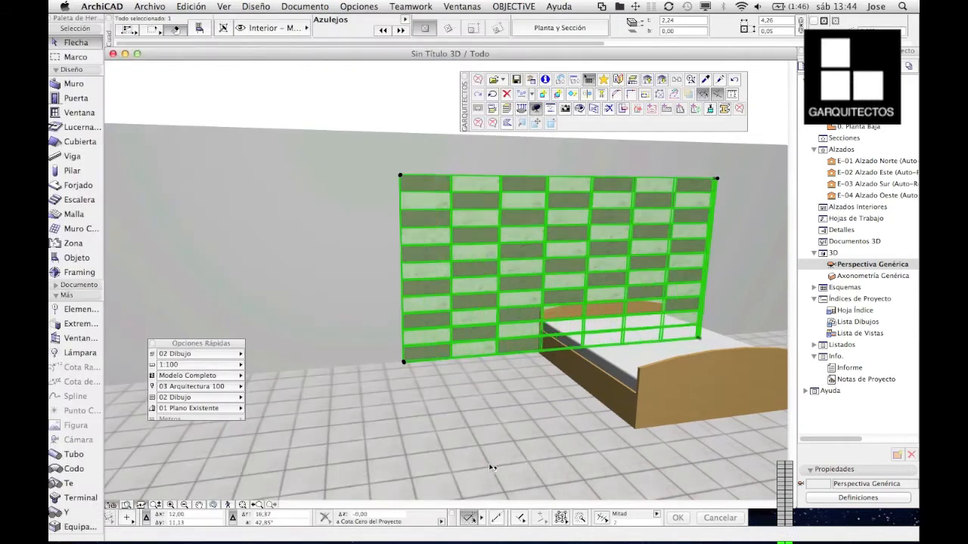
- Set the tile object's Material Azulejo 1 to an Md-Nogal wood and Material Azulejo 2 to Md-Pino Horizontal
left_click(513, 244)
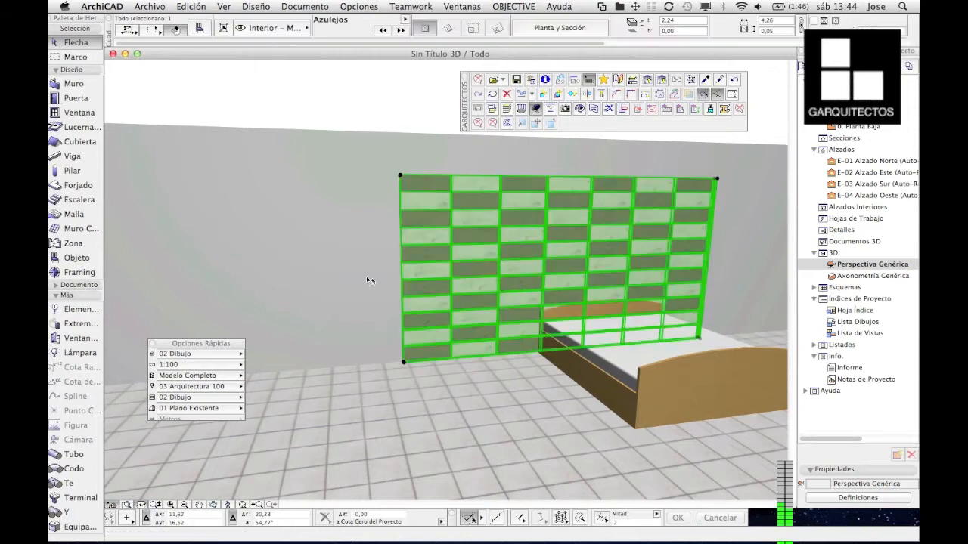
left_click(199, 30)
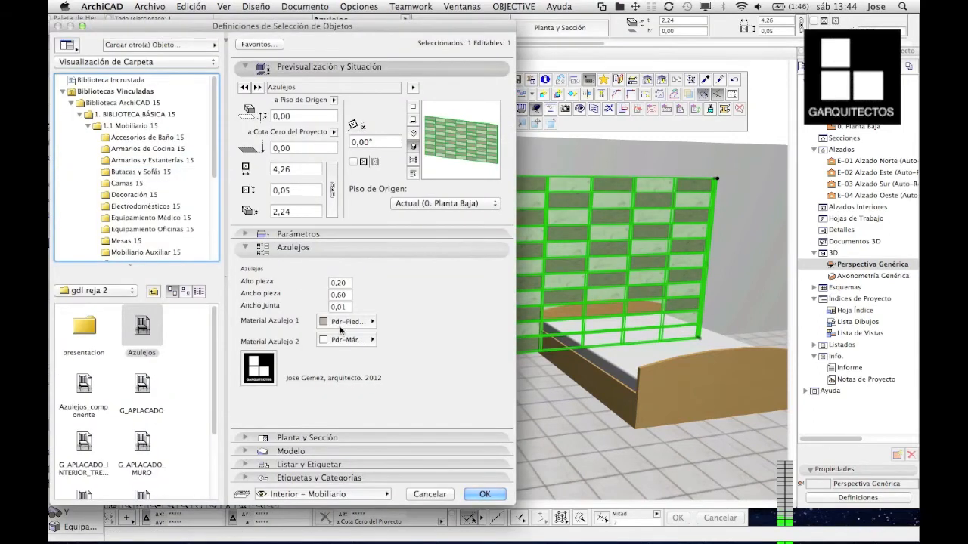
left_click(349, 322)
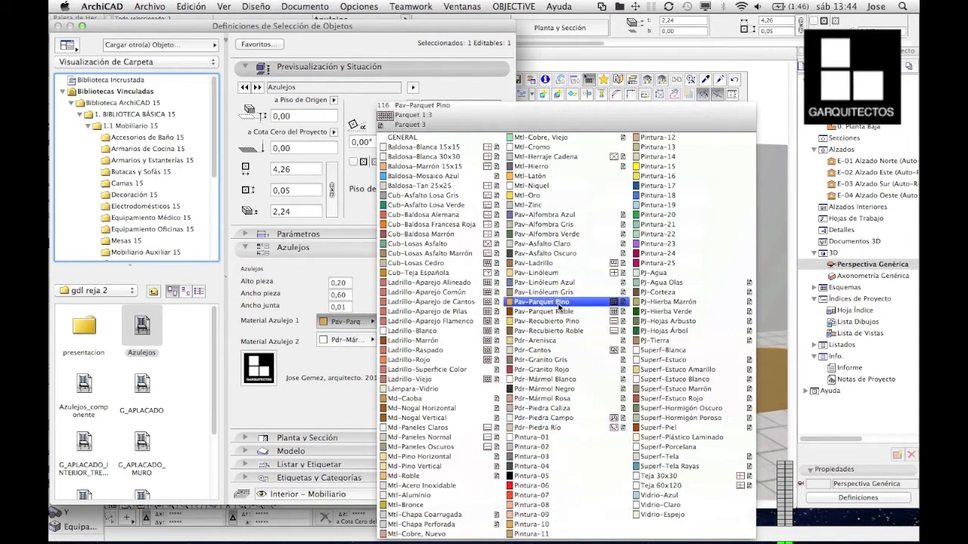
left_click(444, 421)
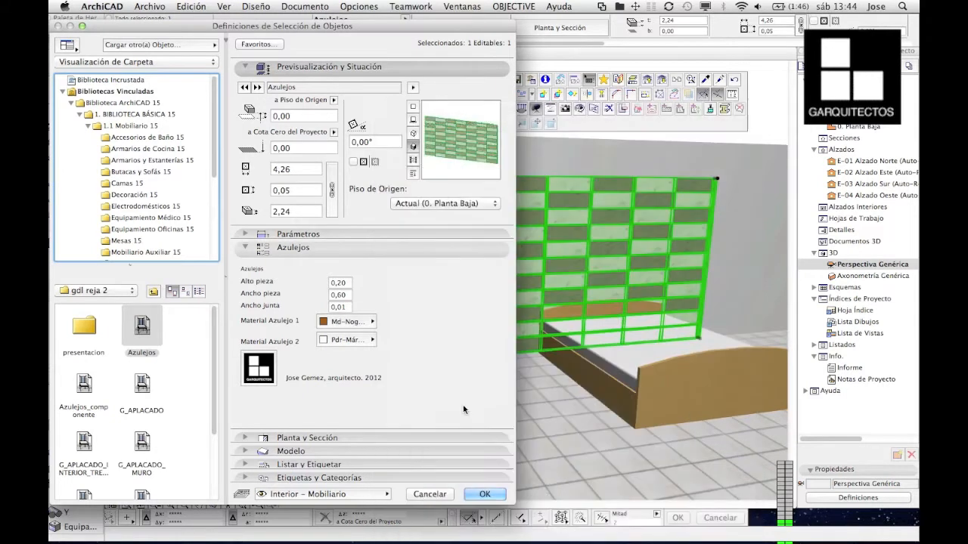
left_click(366, 341)
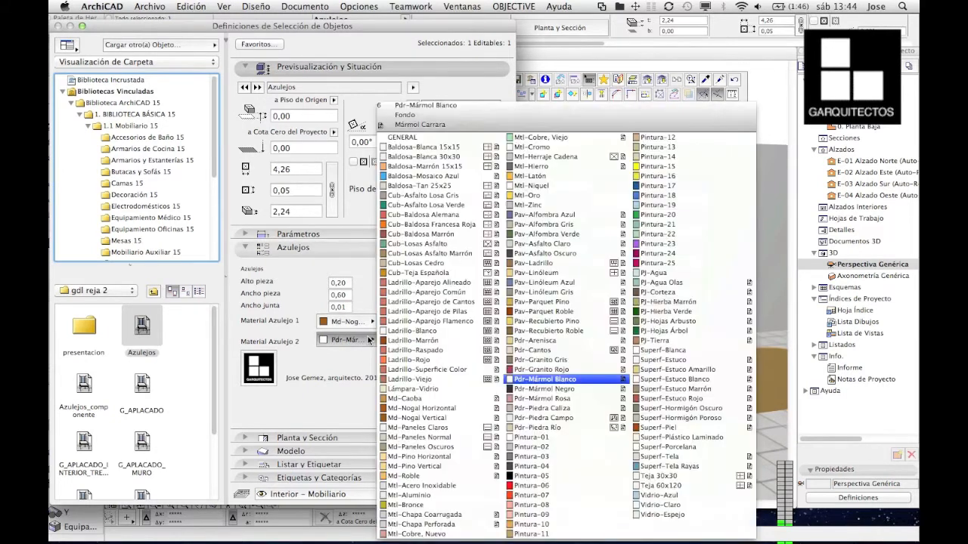
left_click(432, 465)
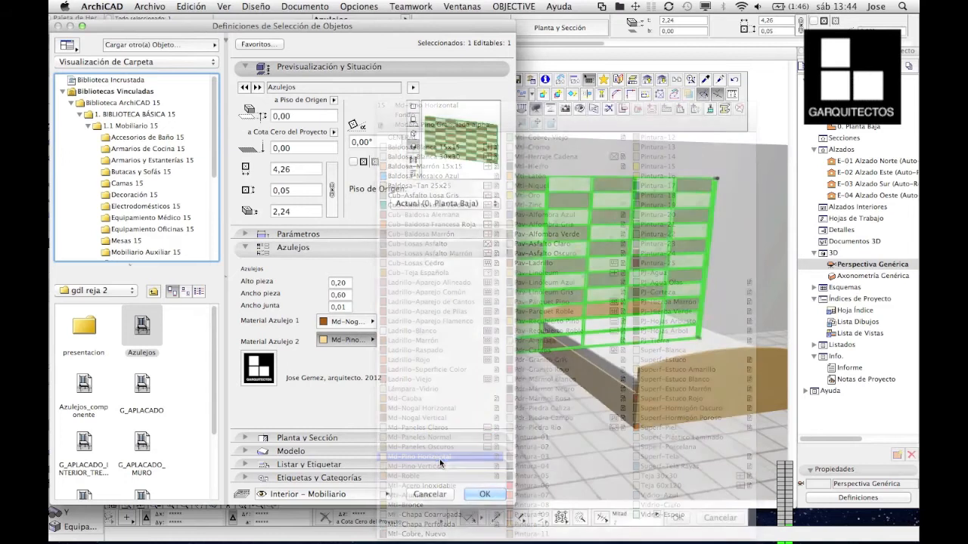
left_click(485, 493)
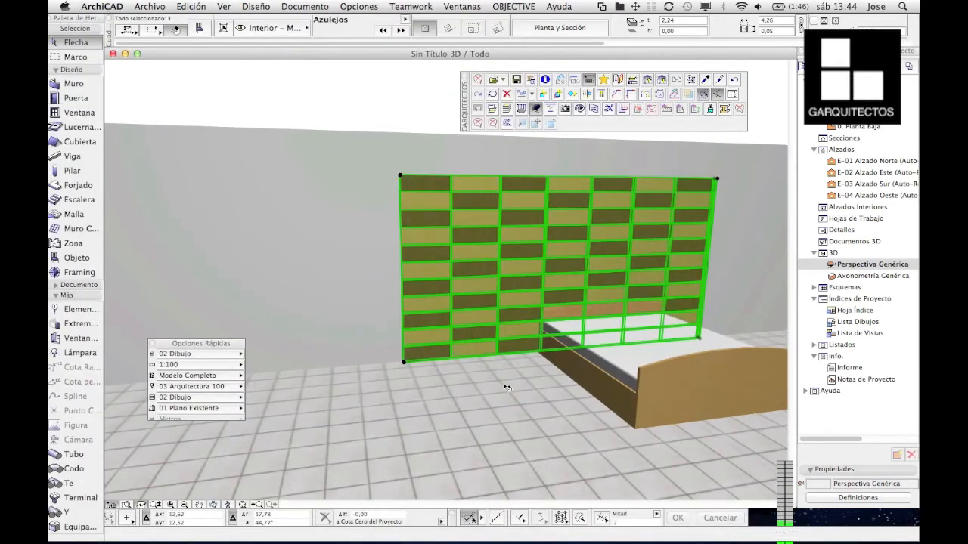
left_click(541, 350)
key("Escape")
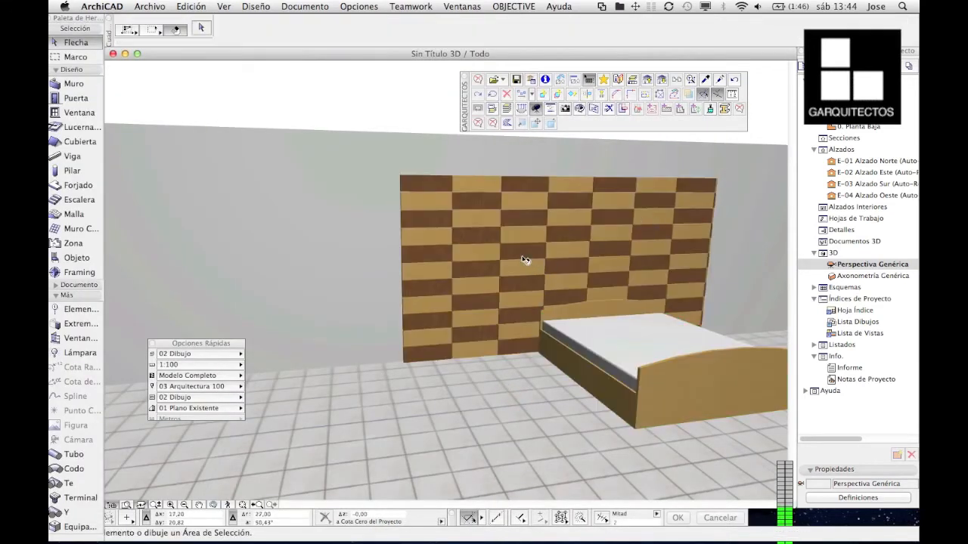
- Set the tile object's joint width (Ancho junta) to 0.05 m
left_click(679, 201)
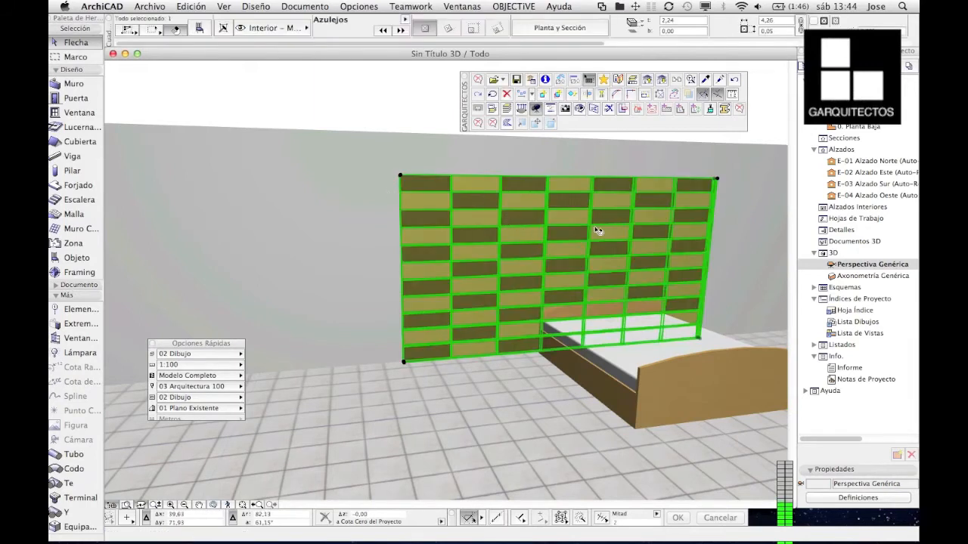
left_click(195, 28)
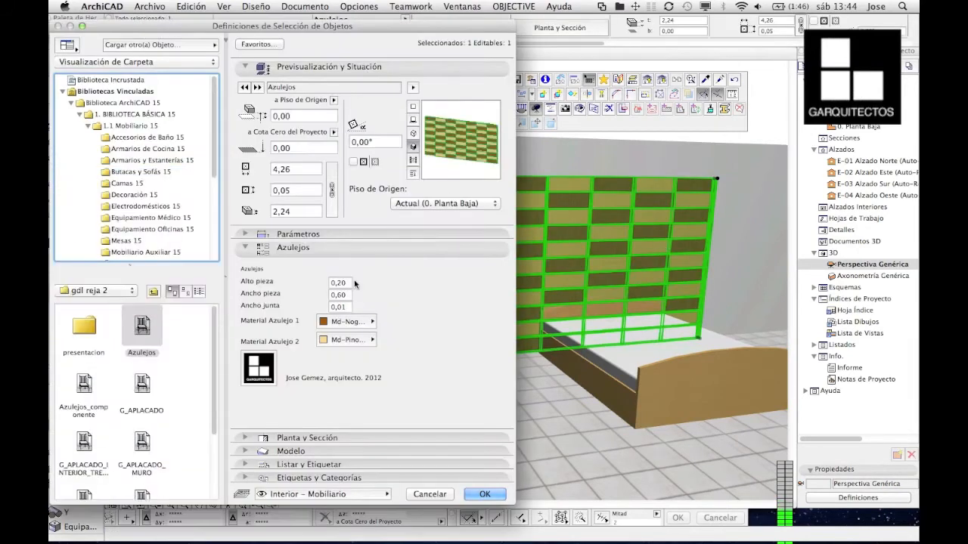
left_click(342, 306)
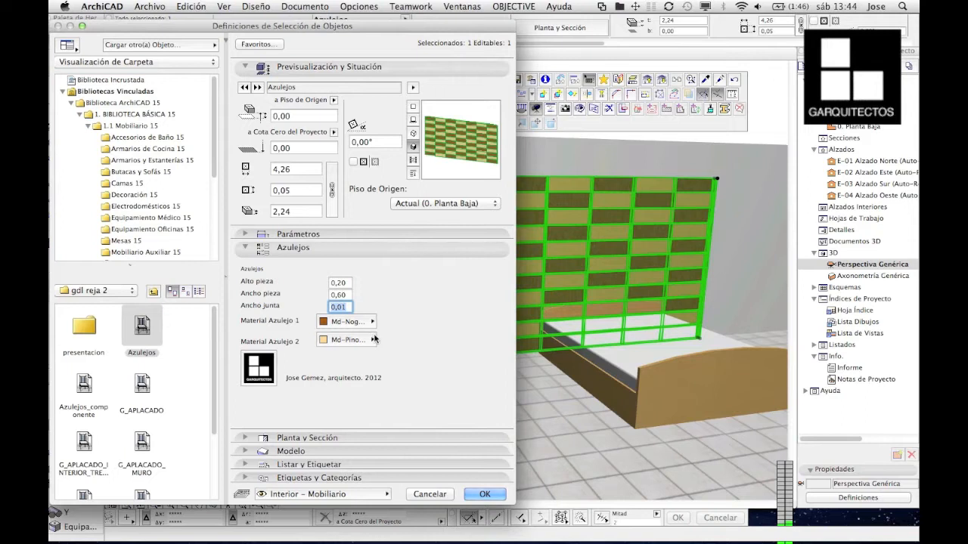
key("BackSpace")
type("5")
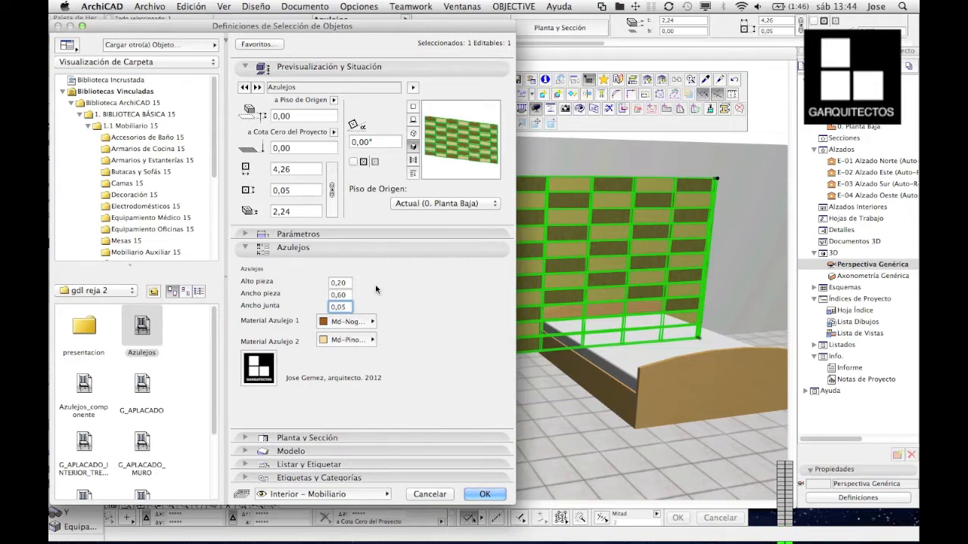
left_click(485, 494)
key("Escape")
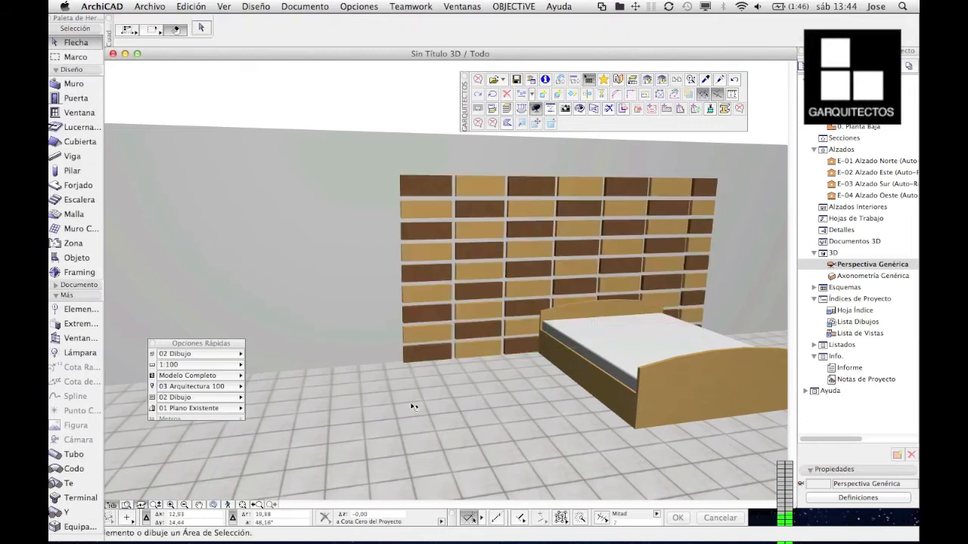
- View the tiled wall more frontally and activate sun shadows (Sombras Solares) for the 3D window
middle_click_drag(413, 406, 372, 406)
left_click(214, 505)
left_click_drag(488, 361, 438, 335)
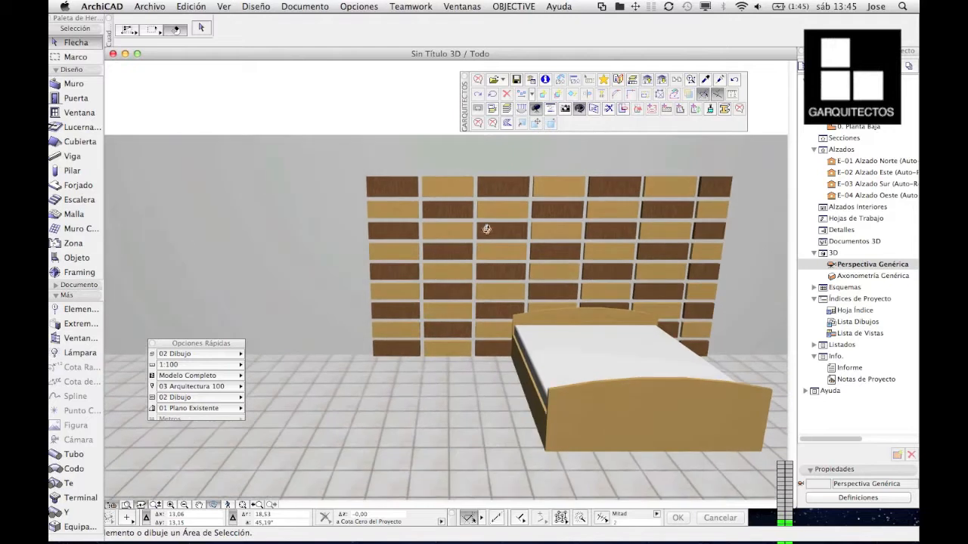
right_click(870, 268)
left_click(780, 406)
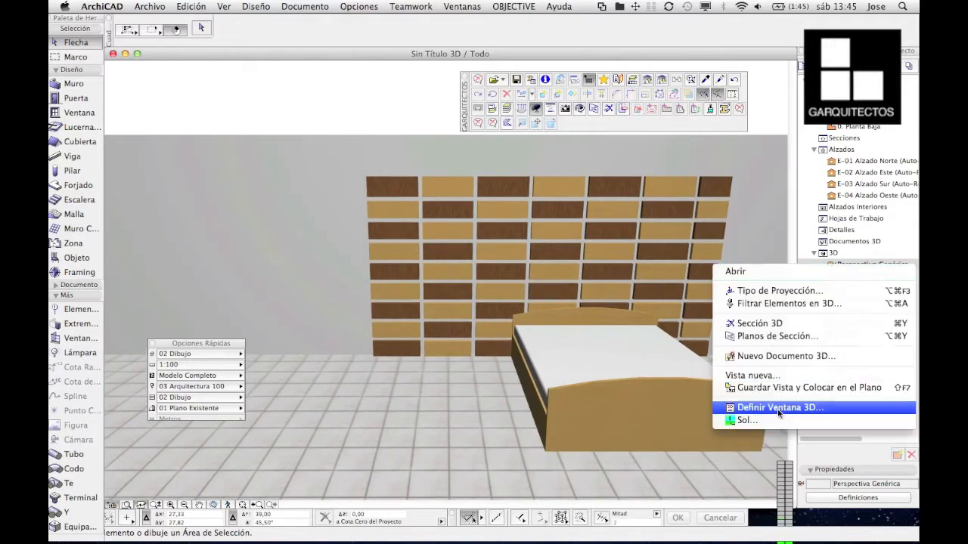
left_click(465, 297)
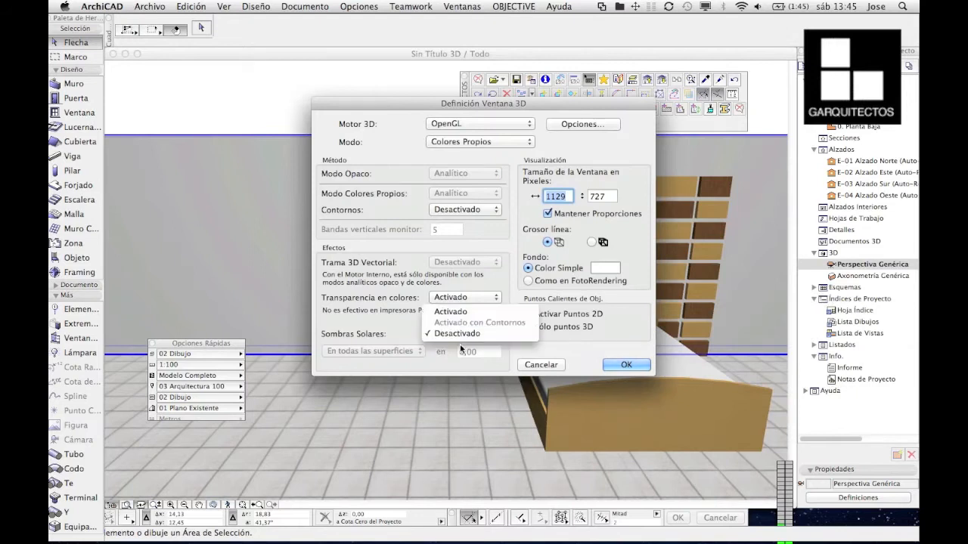
left_click(471, 312)
left_click(624, 365)
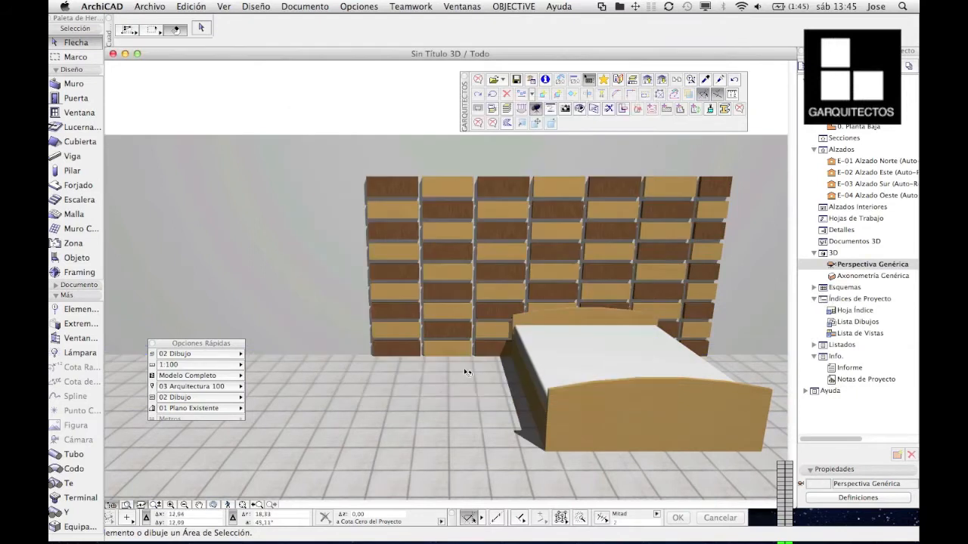
- Change the tile object's Material Azulejo 2 to Vidrio-Claro and view the shadowed wall obliquely with nothing selected
left_click(215, 505)
left_click_drag(393, 395, 465, 406)
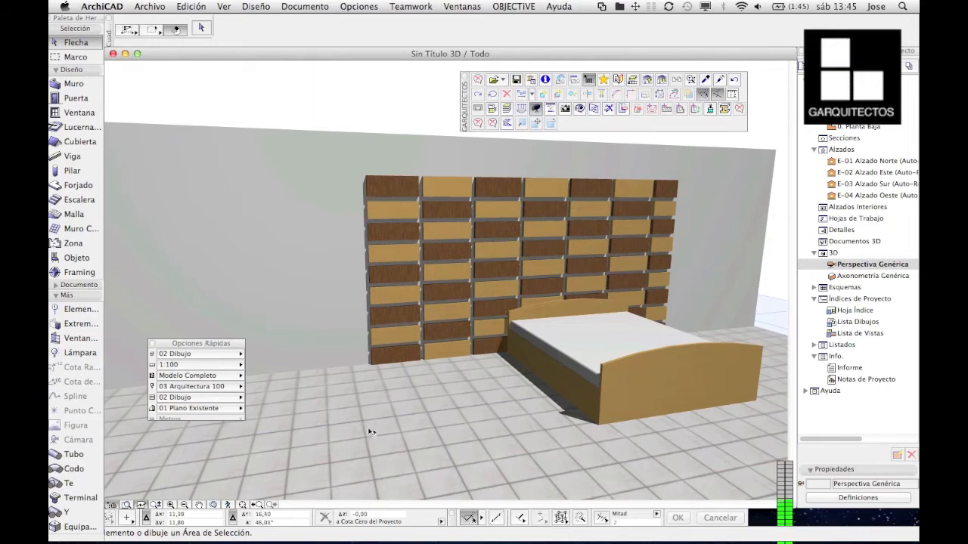
left_click_drag(475, 366, 452, 370)
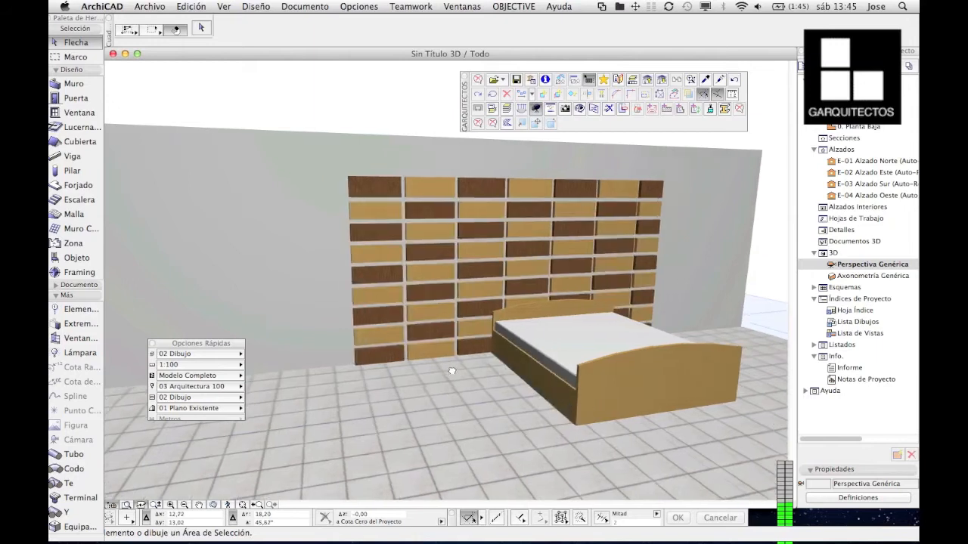
left_click(392, 347)
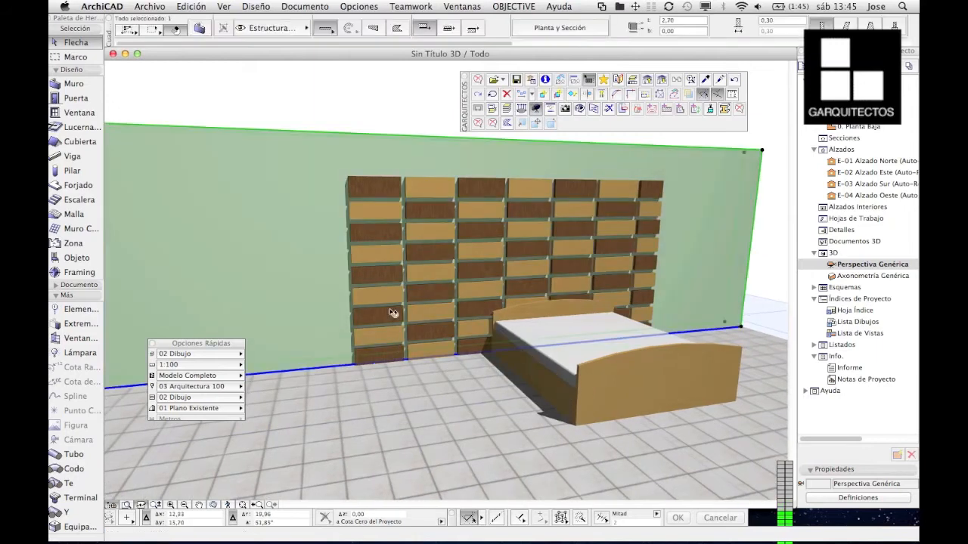
left_click(351, 185)
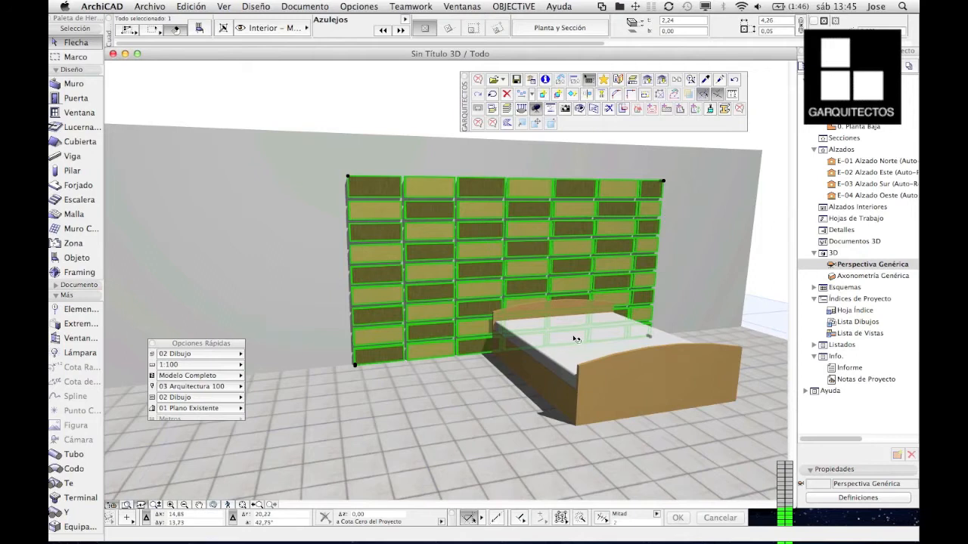
left_click(446, 218)
left_click(200, 29)
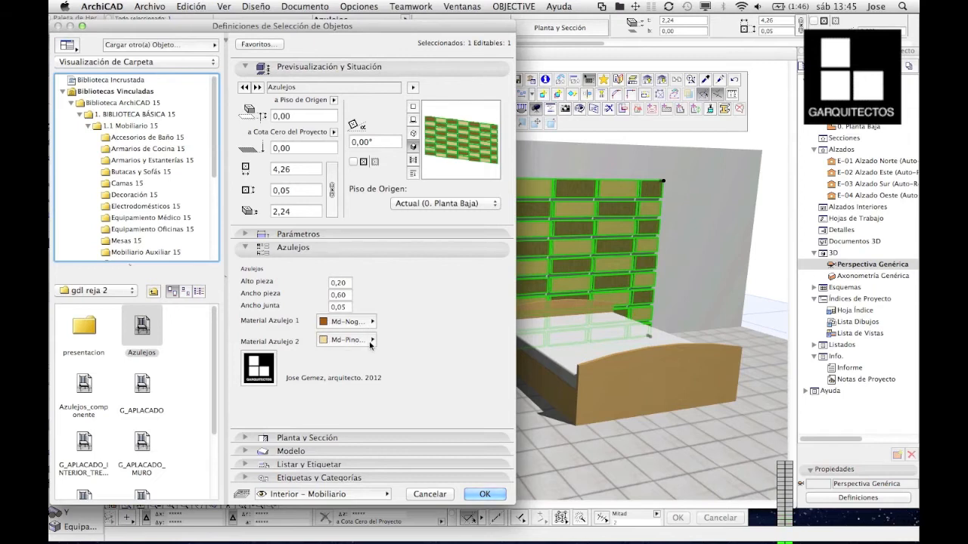
left_click(363, 340)
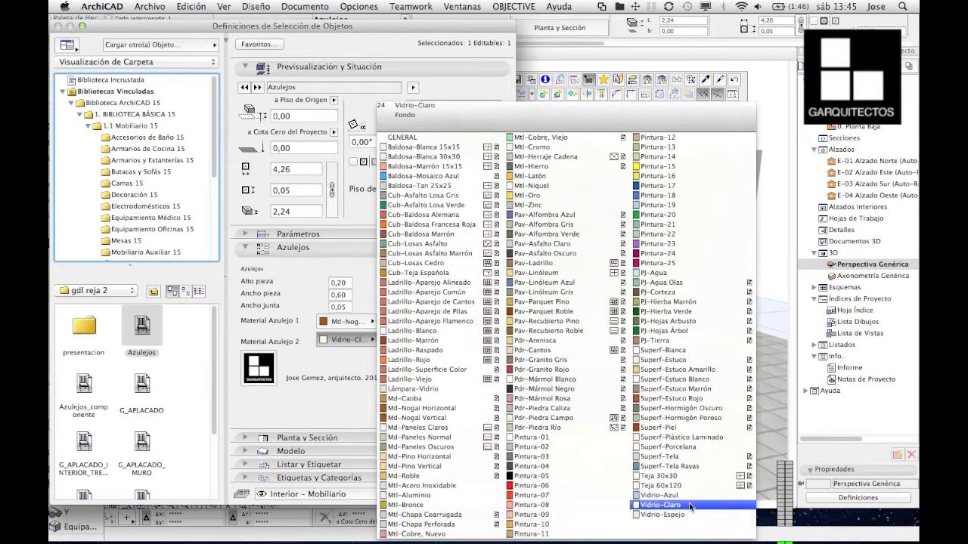
left_click(690, 505)
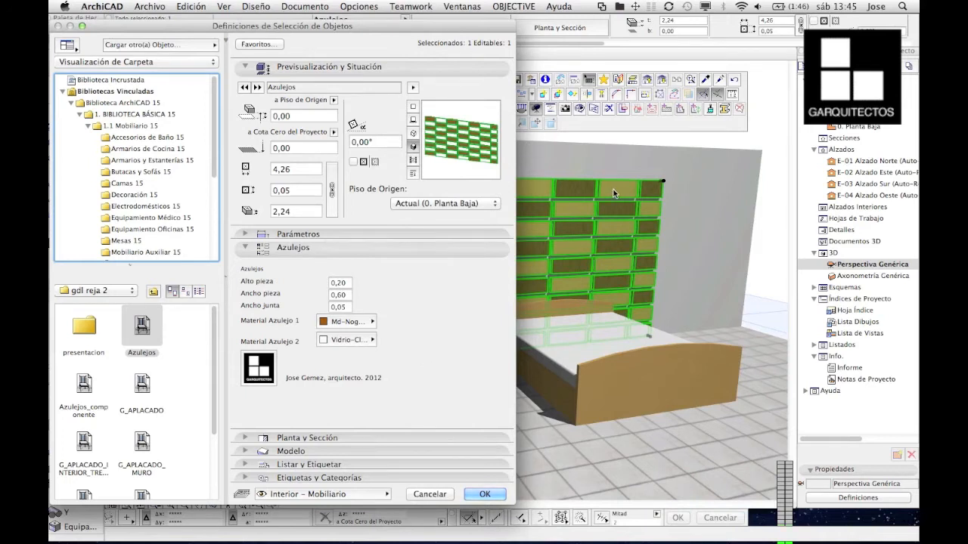
left_click(480, 495)
left_click(511, 435)
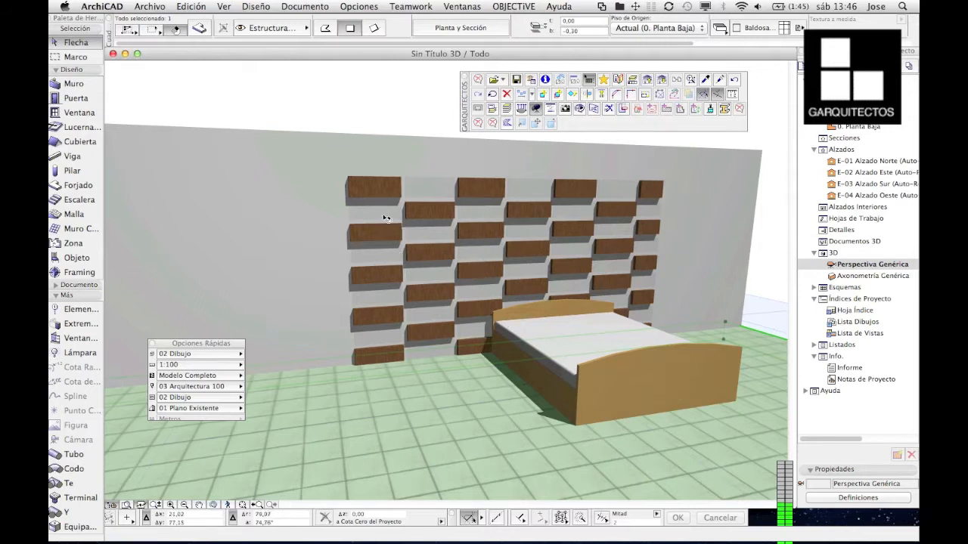
middle_click_drag(425, 273, 413, 276)
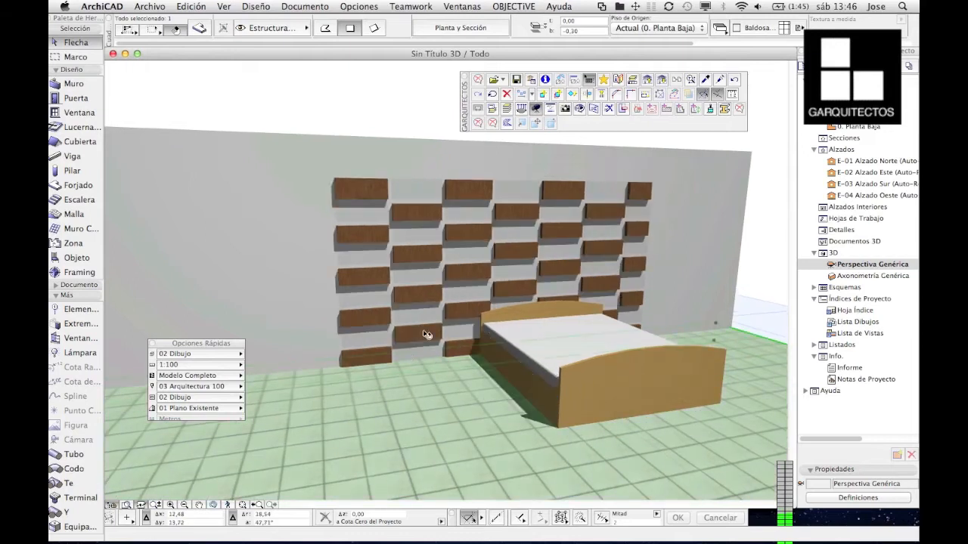
key("Escape")
- In the Planta Baja floor plan, draw a horizontal section line about 8 m long just in front of the bed's foot, looking towards the tiled wall
double_click(861, 127)
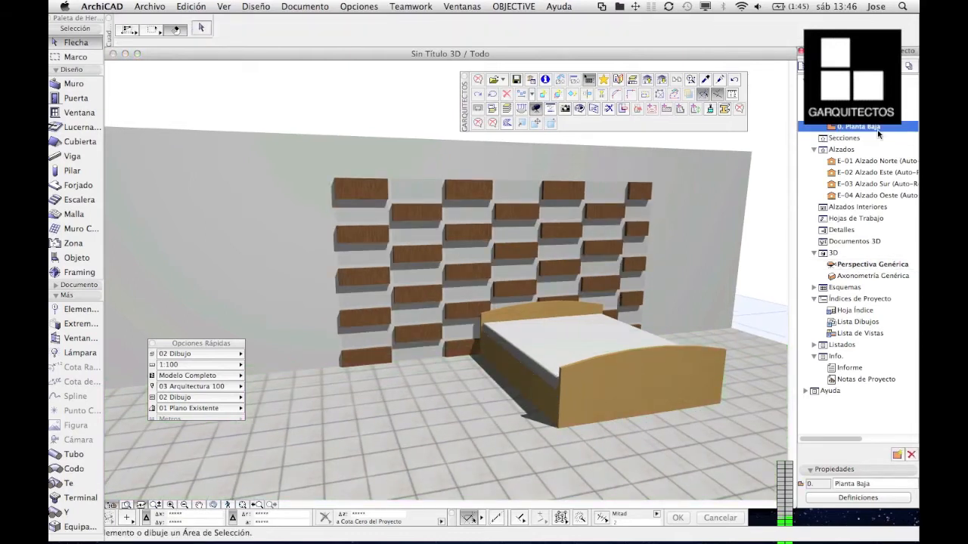
left_click(80, 285)
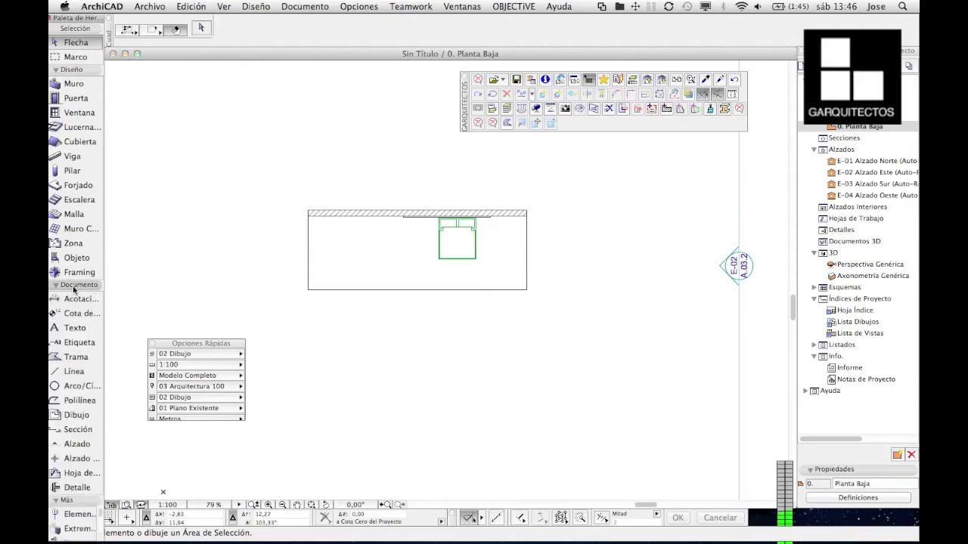
left_click(78, 429)
left_click(381, 268)
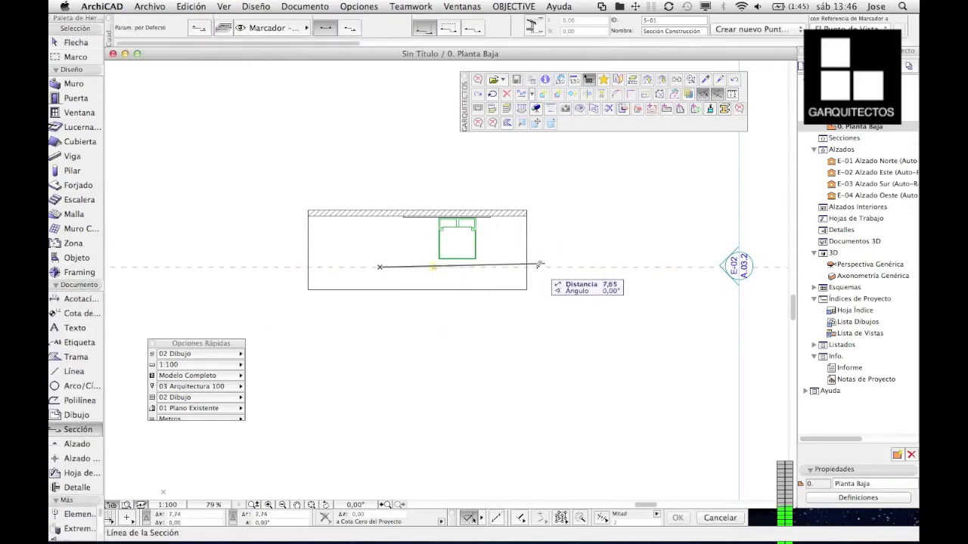
left_click(549, 267)
left_click(544, 253)
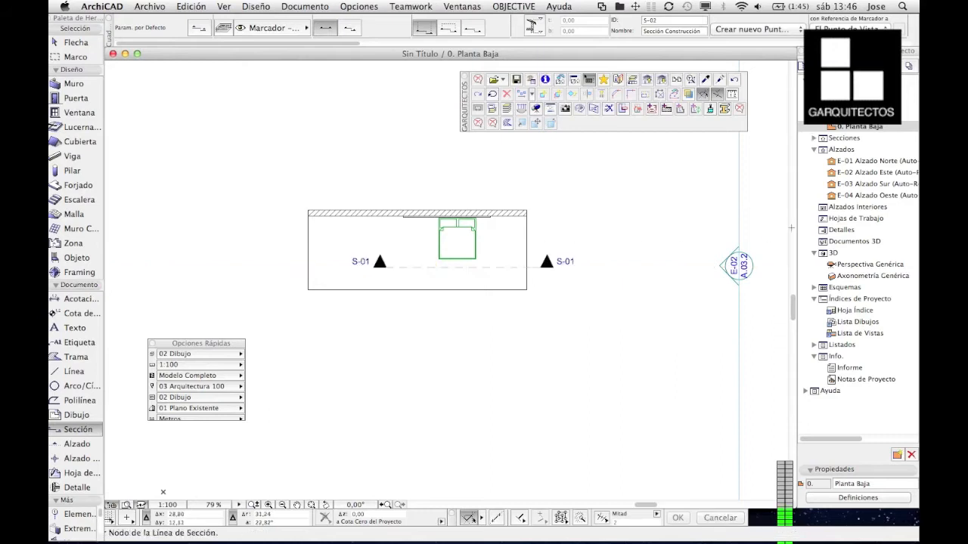
key("Escape")
- Open the S-01 Sección Construcción section and frame the tiled wall and bed in it
left_click(813, 139)
double_click(870, 148)
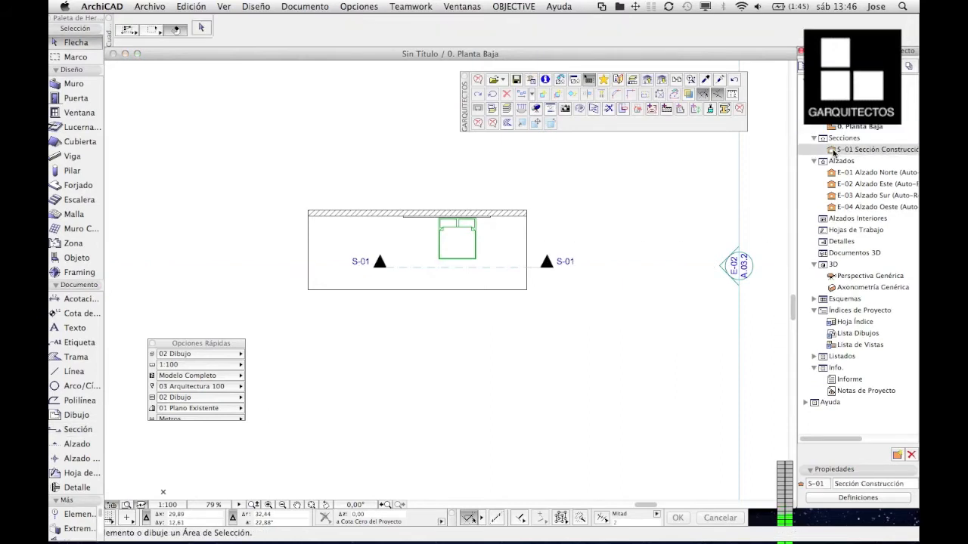
scroll(424, 338, "up", 4)
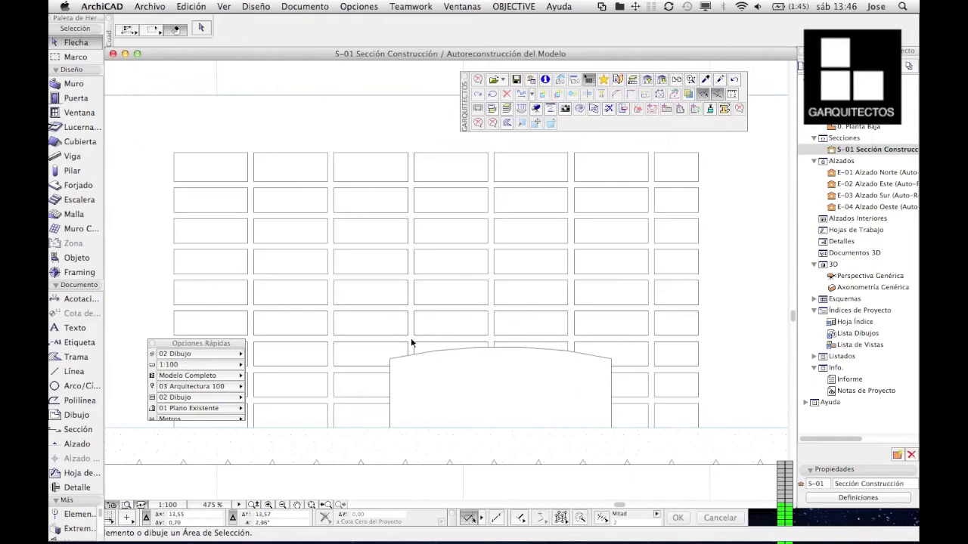
middle_click_drag(442, 320, 466, 319)
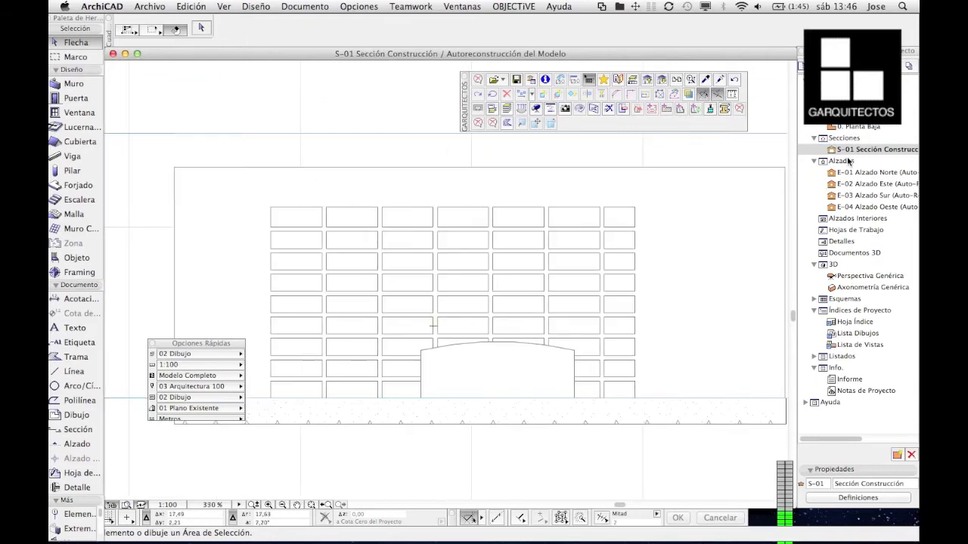
- In the S-01 section's model display settings, fill uncut surfaces with Colores propios del material (Sombreados) and enable Sombra solar
left_click(850, 500)
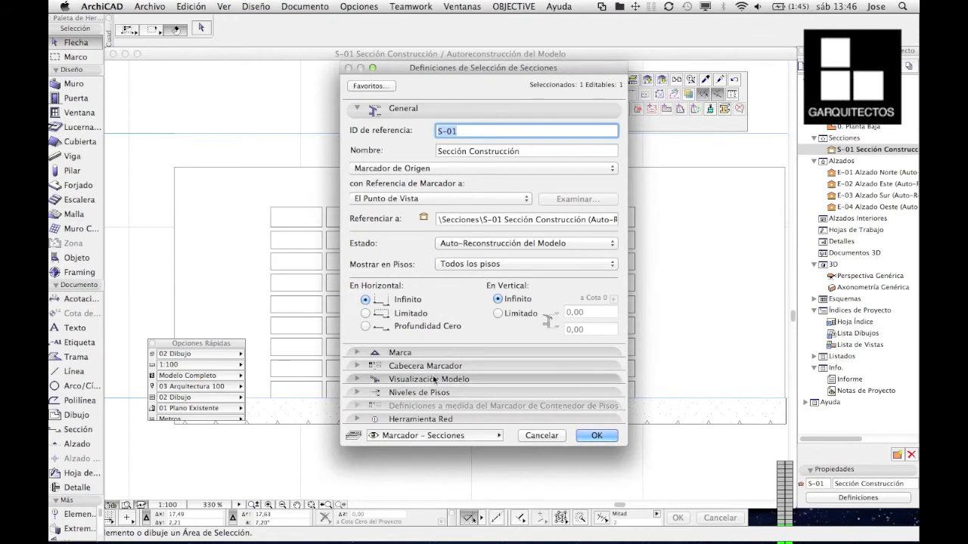
left_click(467, 379)
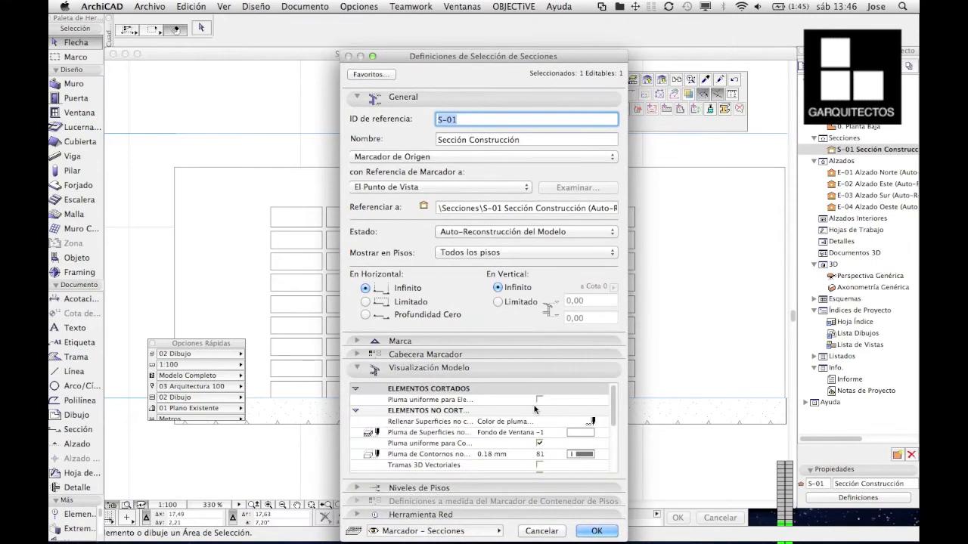
left_click(591, 424)
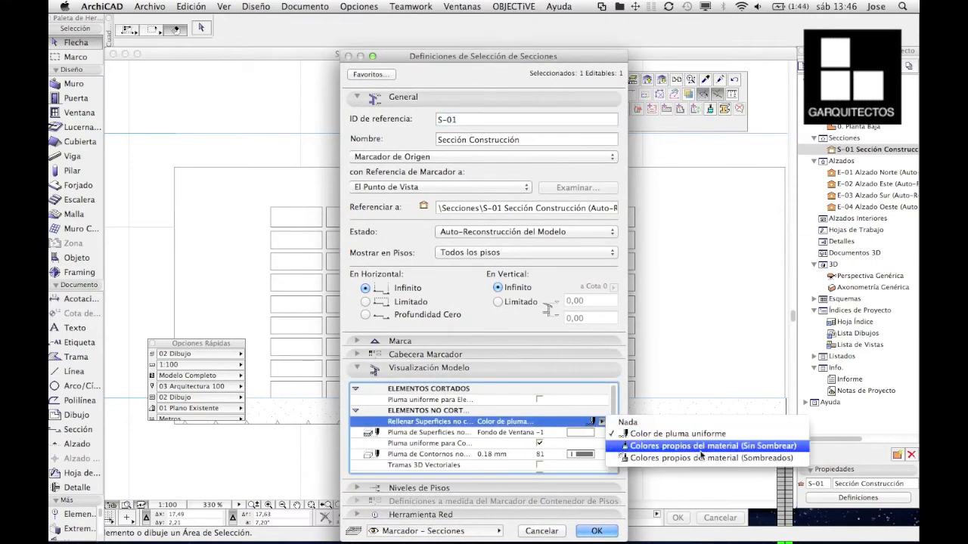
left_click(713, 457)
left_click(614, 449)
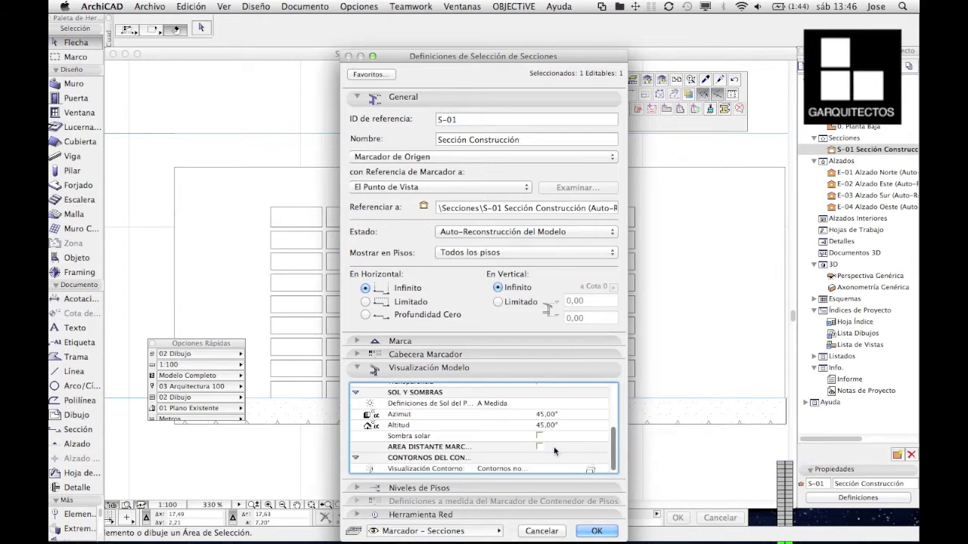
left_click(539, 437)
left_click(597, 531)
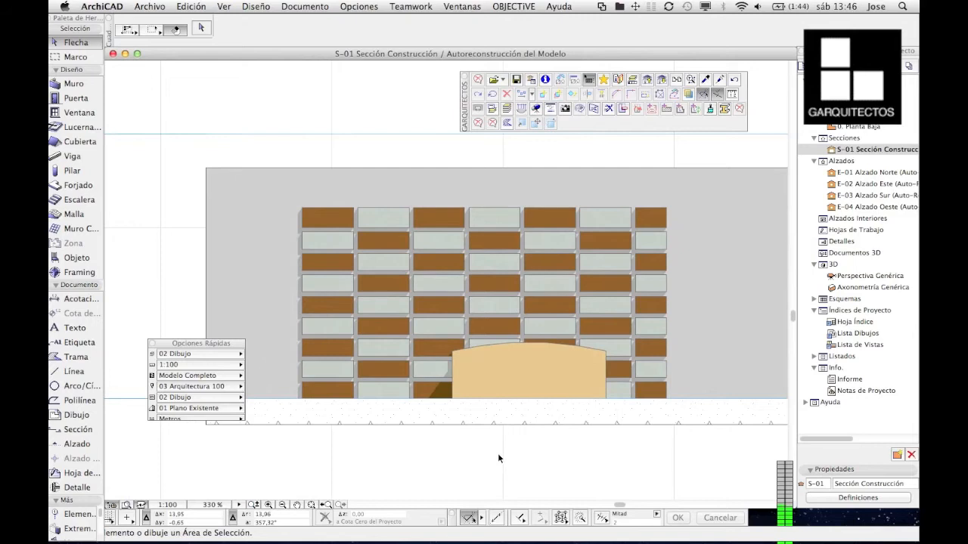
- In the section, move the tiled wall cladding one tile width to the right along the wall
left_click(499, 246)
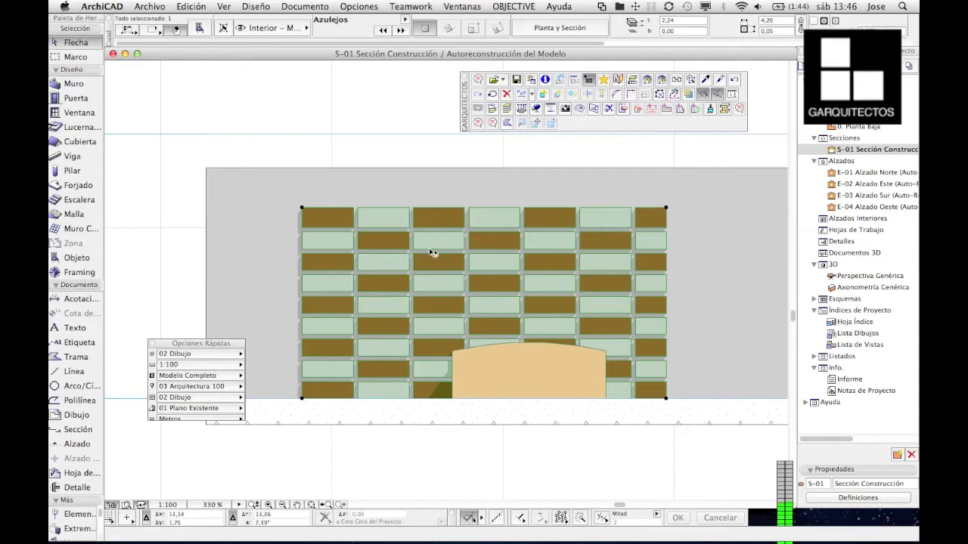
left_click_drag(302, 207, 360, 212)
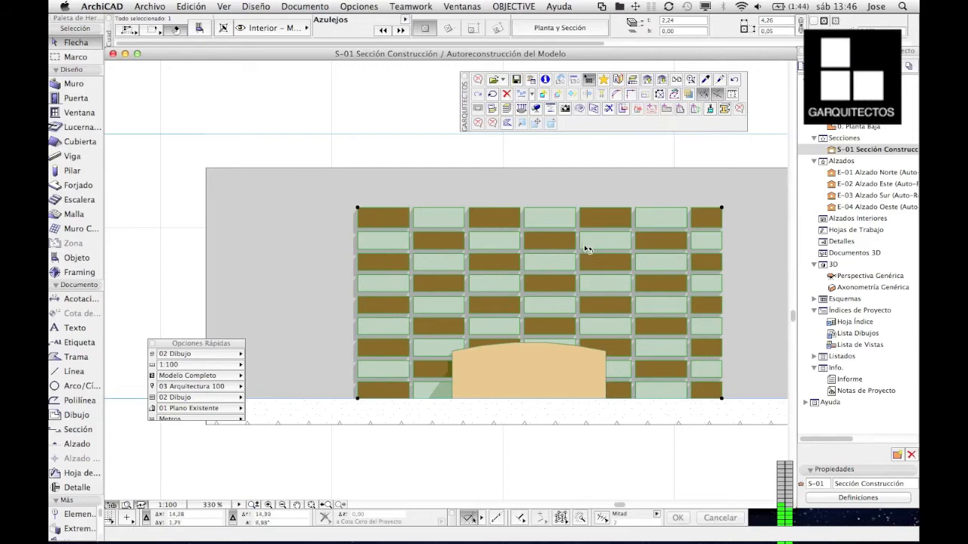
key("Escape")
- In the Planta Baja floor plan, set the scale to 1:50 and check the wall tile object by selecting it
double_click(833, 127)
scroll(468, 218, "up", 5)
scroll(449, 230, "up", 3)
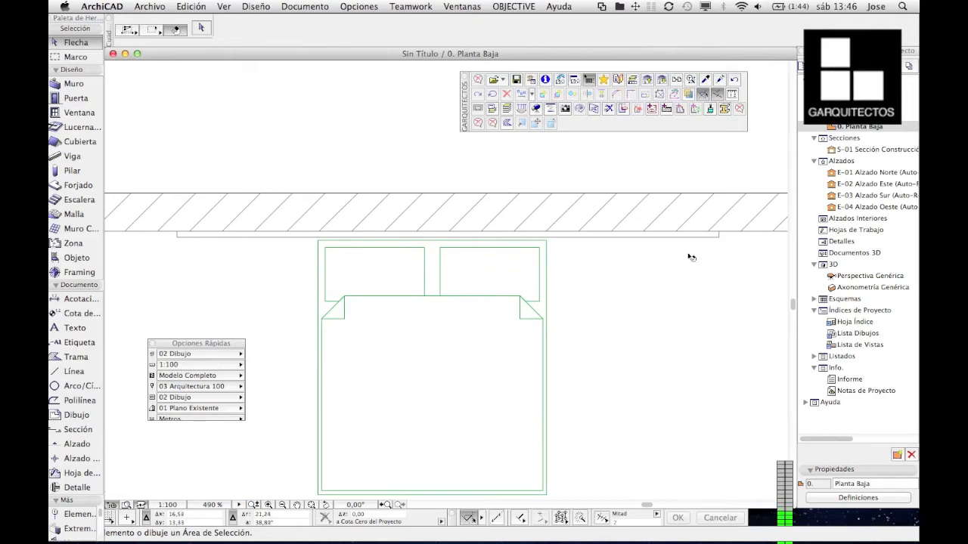
left_click(167, 505)
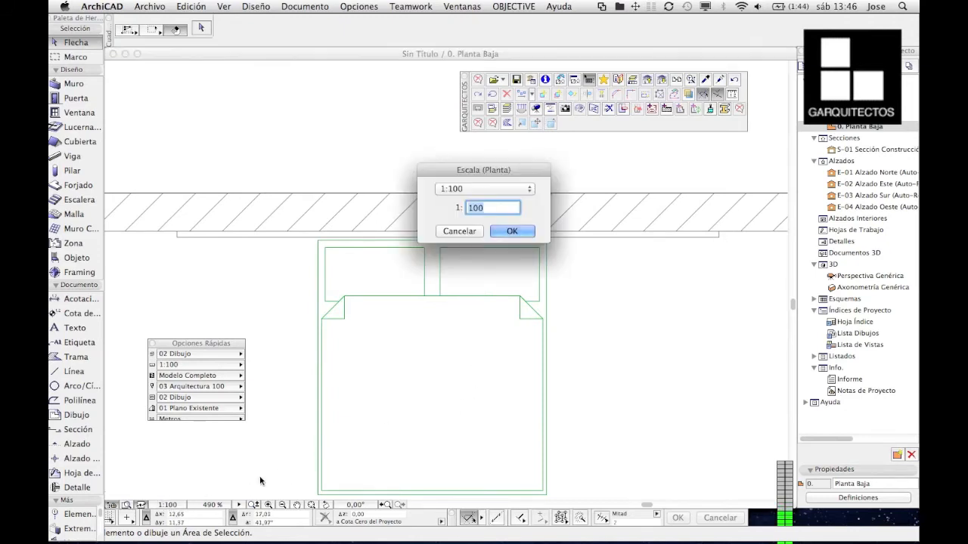
left_click(462, 190)
left_click(449, 178)
left_click(514, 230)
scroll(516, 238, "down", 5)
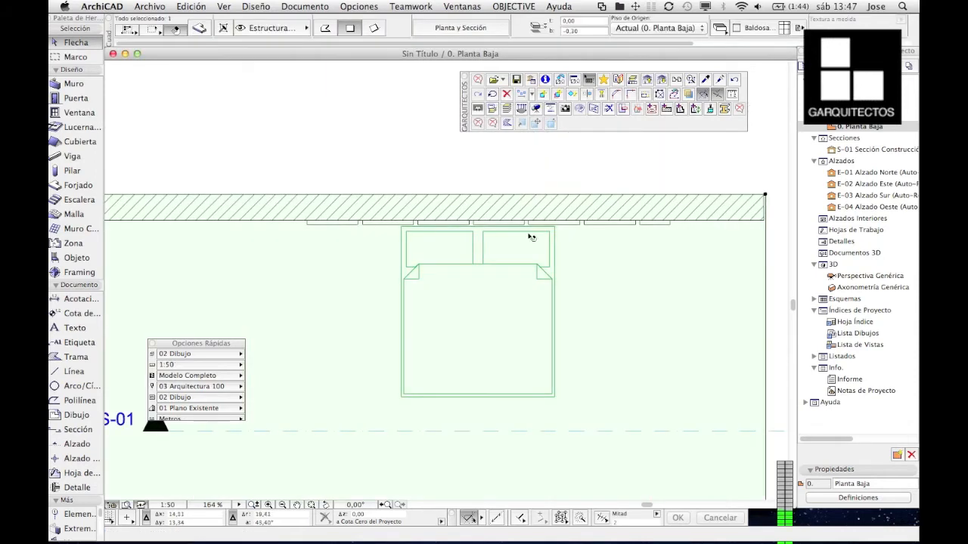
left_click(670, 224)
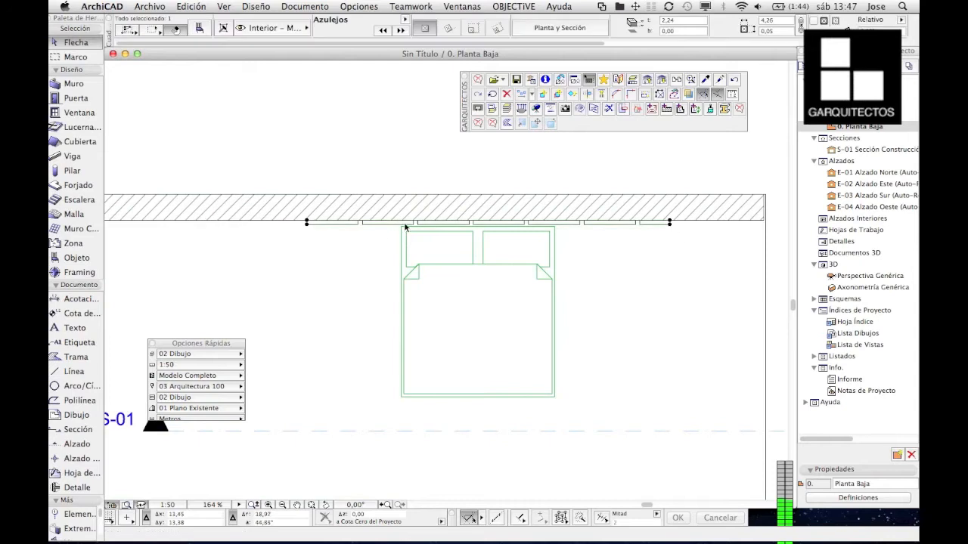
left_click(751, 272)
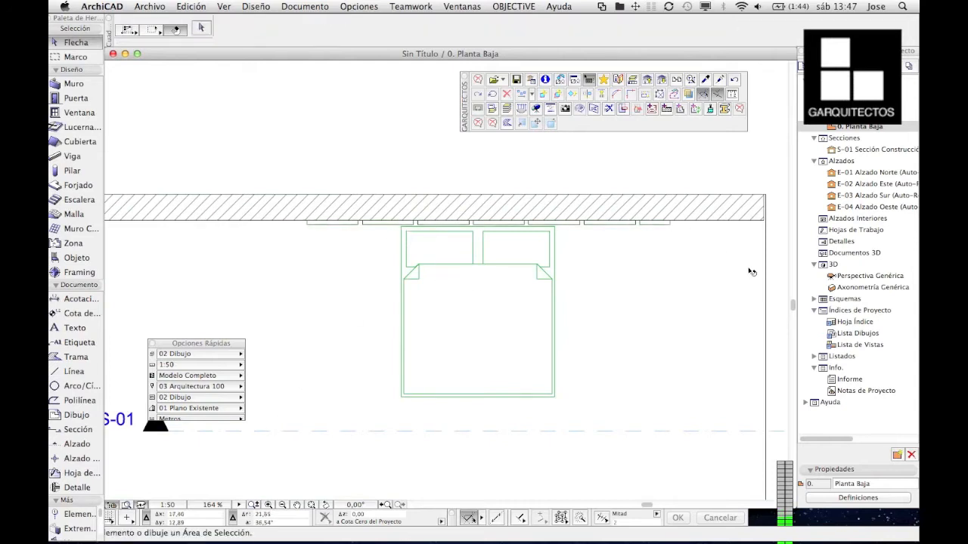
- View the tiled wall in Perspectiva Genérica and select its Azulejos object
double_click(846, 278)
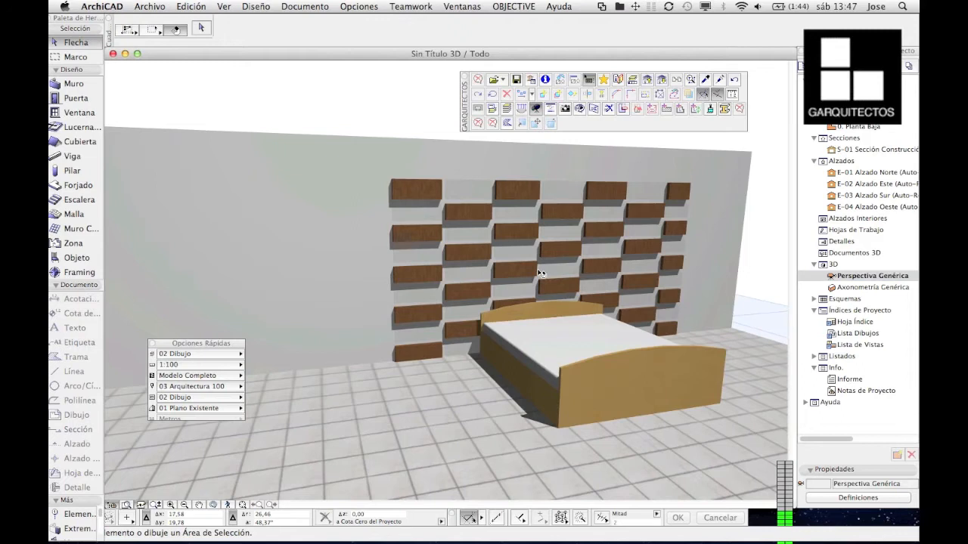
middle_click_drag(538, 272, 472, 232)
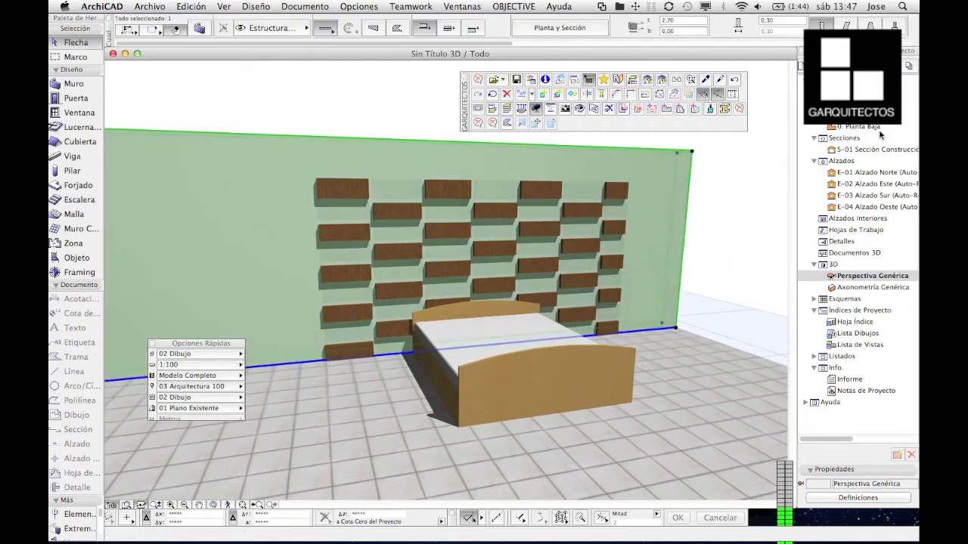
left_click(624, 185)
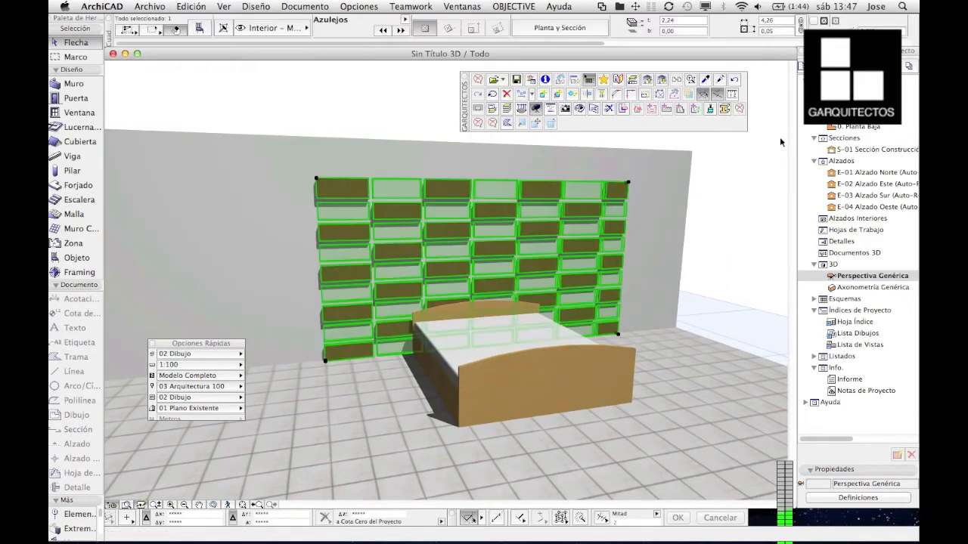
- In the Planta Baja floor plan, place a copy of the wall tile object away from the wall, across the bed
double_click(847, 128)
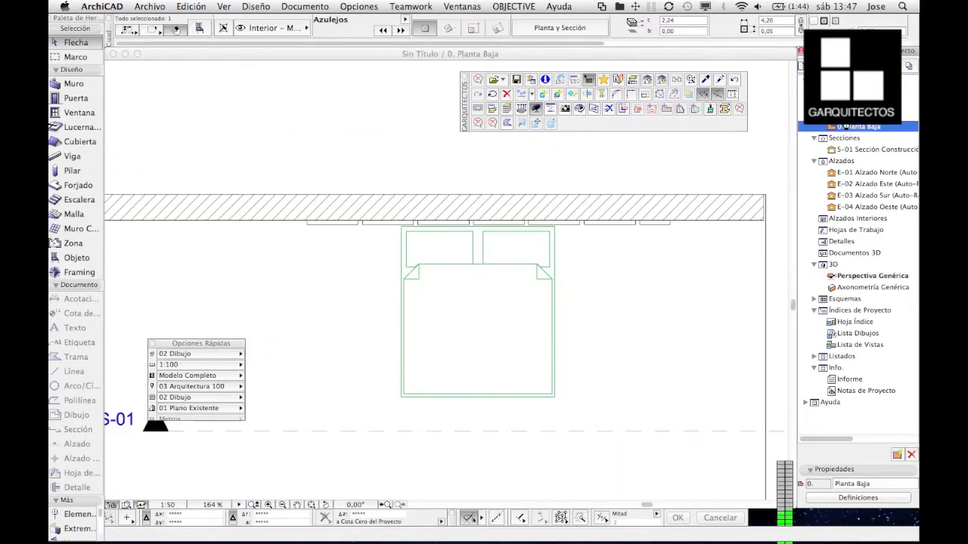
left_click(316, 226)
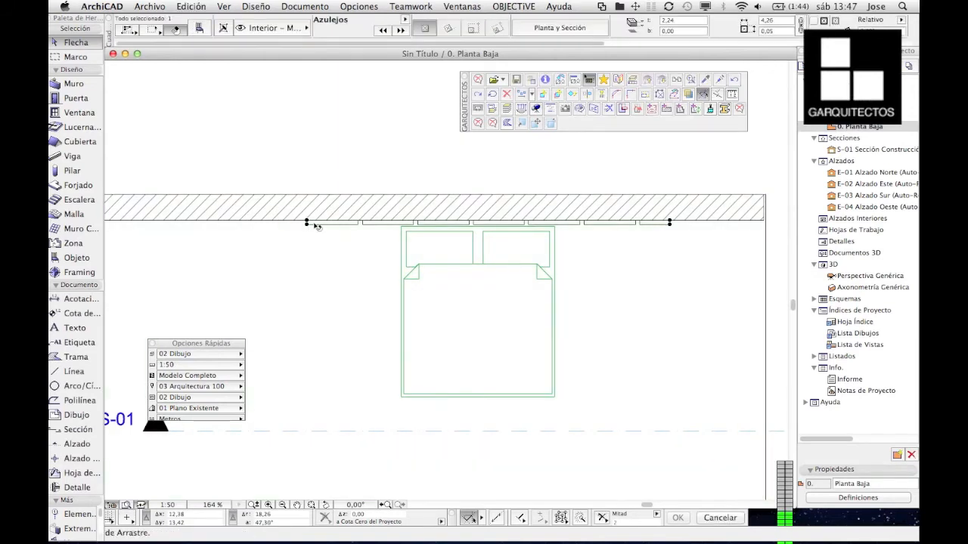
left_click(315, 225)
left_click(322, 320)
key("Escape")
key("Escape")
- Stretch the copied tile object into a block about 1.43 m wide and 0.71 m deep
left_click(315, 319)
left_click(315, 319)
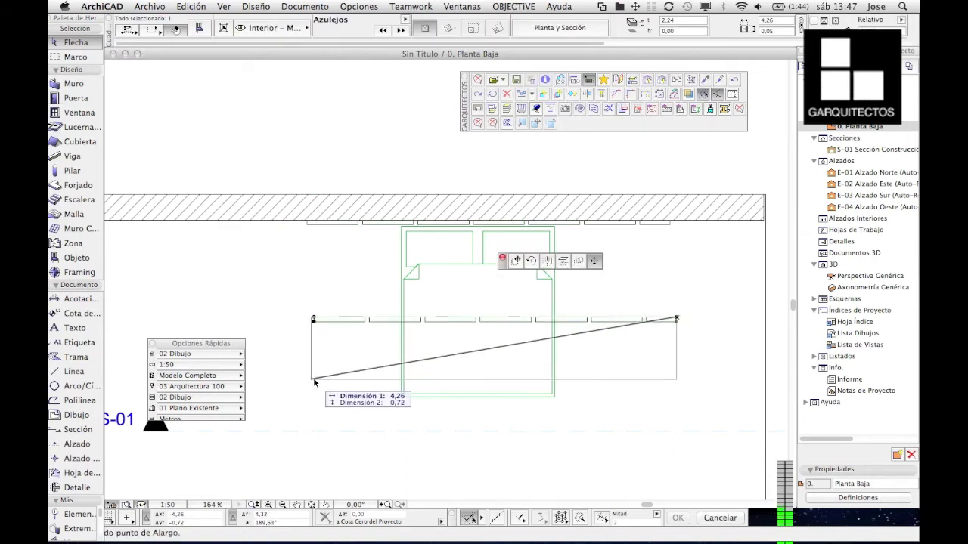
left_click(314, 377)
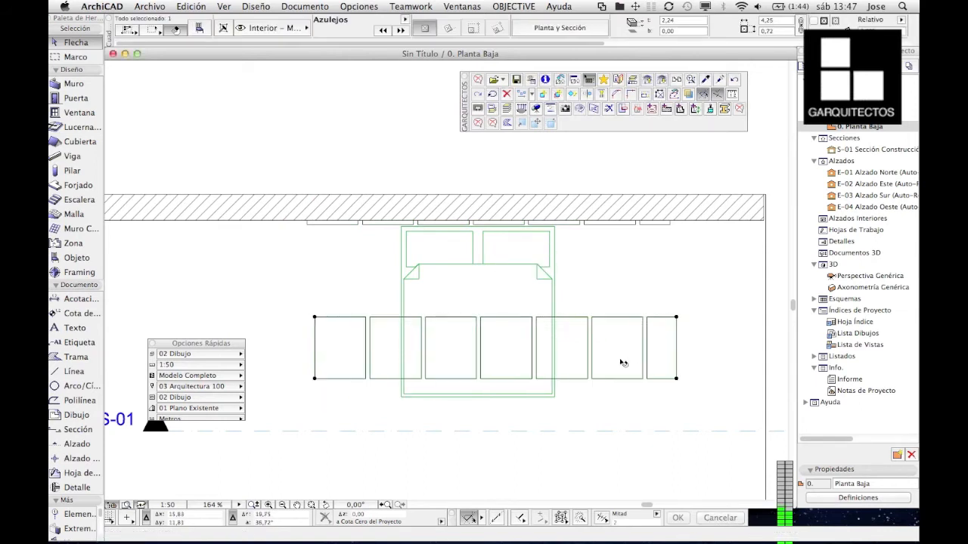
left_click(677, 380)
left_click(436, 378)
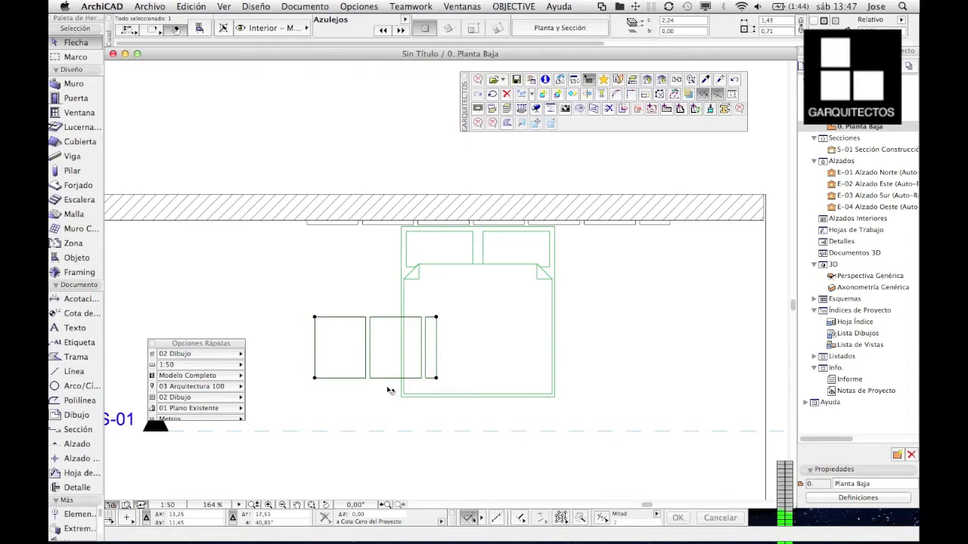
- Rotate the tile block 90° about its upper-left corner and move it into the free space left of the bed
left_click(315, 317)
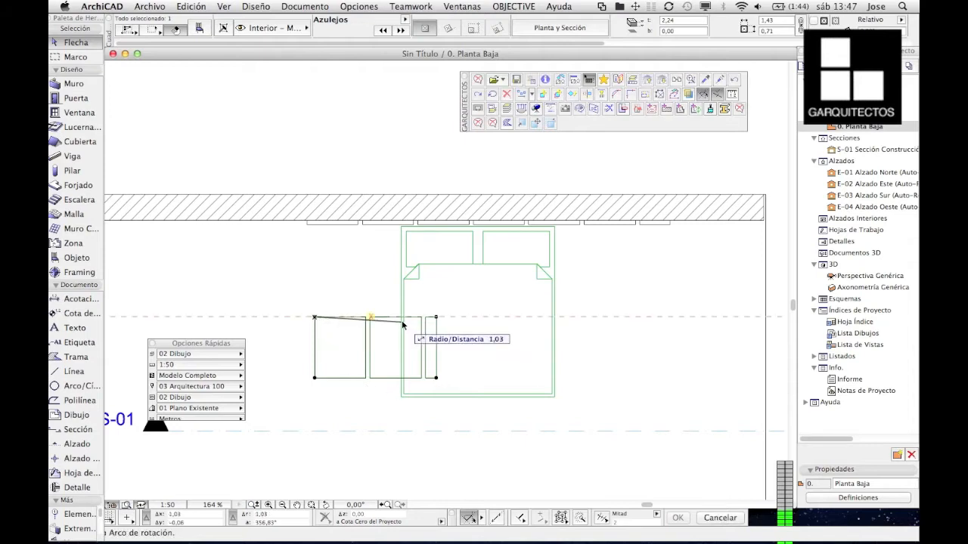
left_click(409, 328)
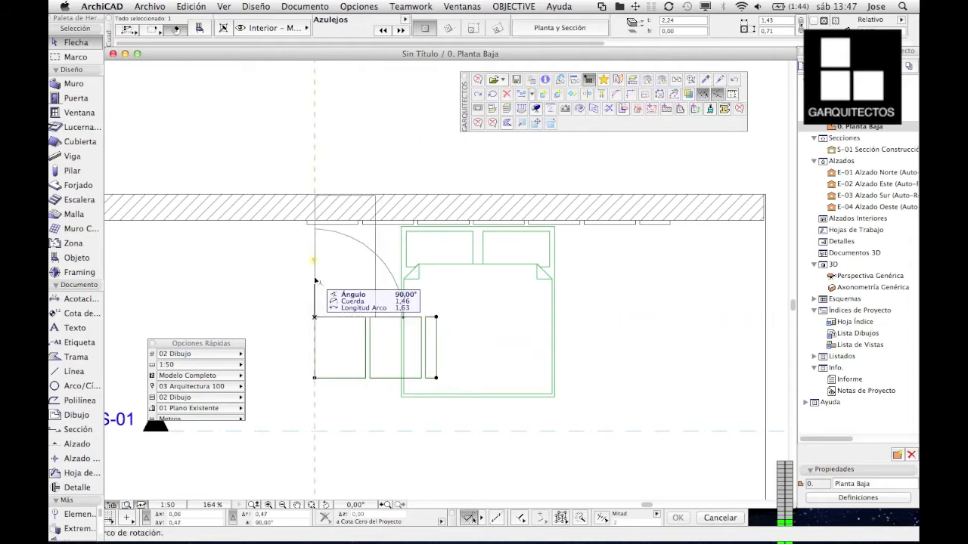
left_click(314, 281)
left_click(324, 311)
left_click(318, 316)
key("super+d")
left_click(323, 292)
left_click(332, 350)
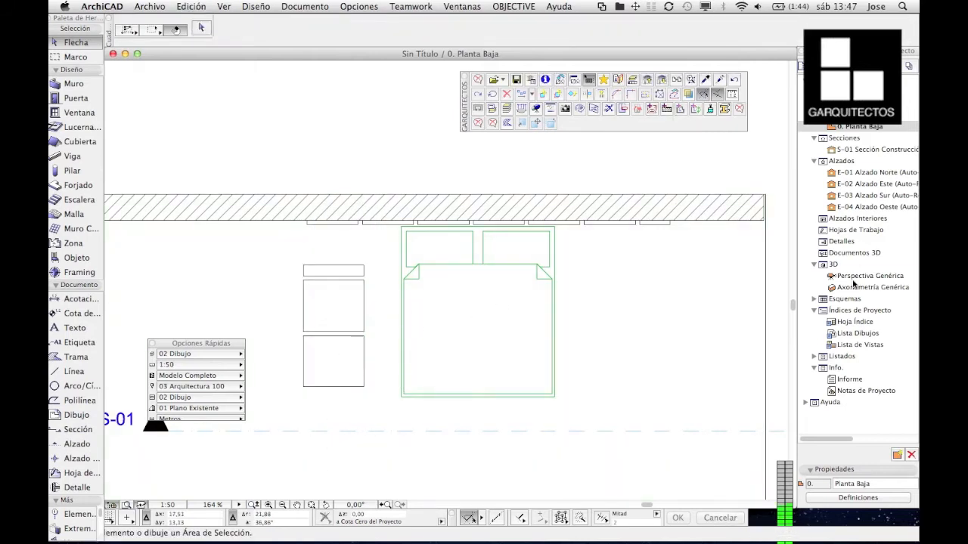
- View the tile block beside the bed in Perspectiva Genérica, orbiting to look at it from the other side
double_click(853, 278)
middle_click_drag(355, 367, 434, 339)
key("Escape")
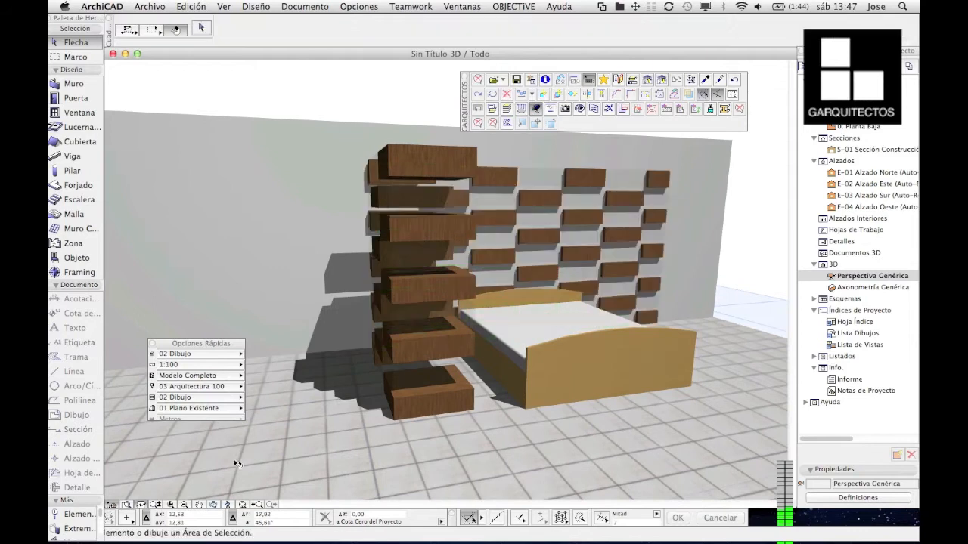
left_click(213, 505)
left_click_drag(496, 290, 302, 291)
left_click_drag(561, 294, 479, 280)
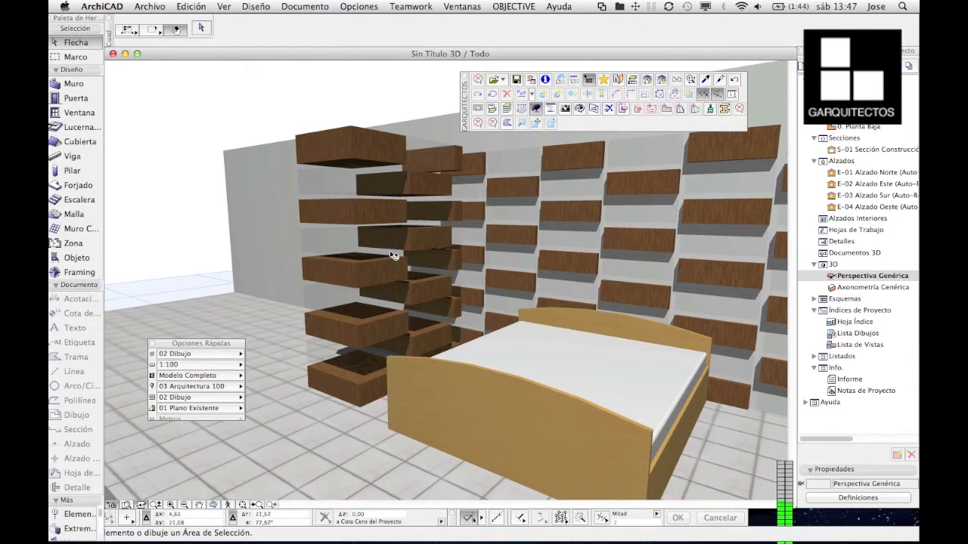
left_click(357, 177)
key("Escape")
- Set the tile block's Ancho junta to 0,00 and its Material Azulejo 2 to an Md-Pino wood
left_click(333, 127)
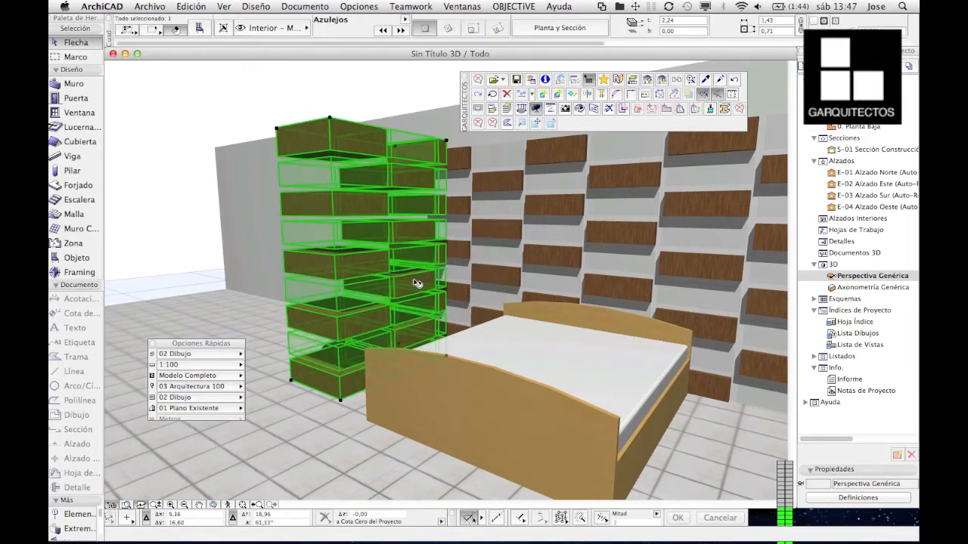
left_click(200, 32)
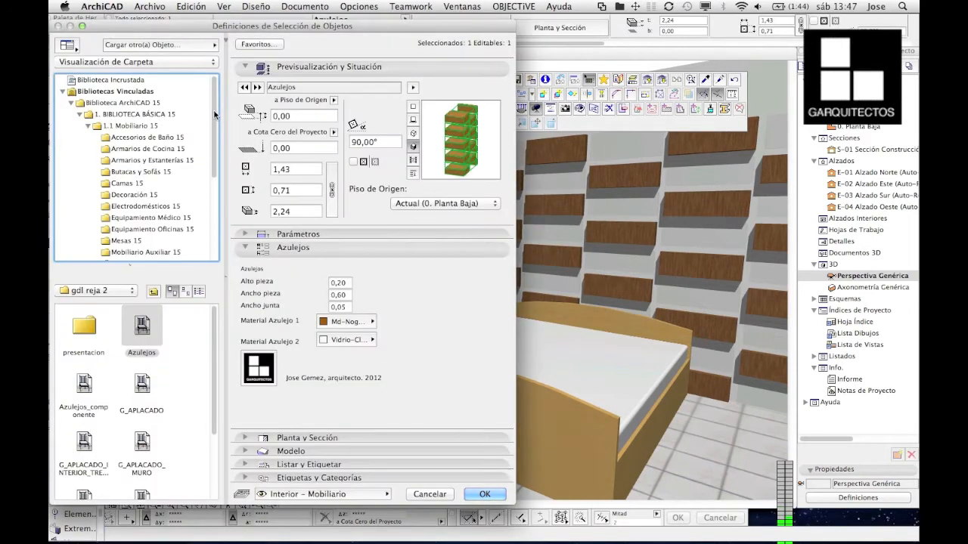
left_click(348, 307)
key("BackSpace")
type("01")
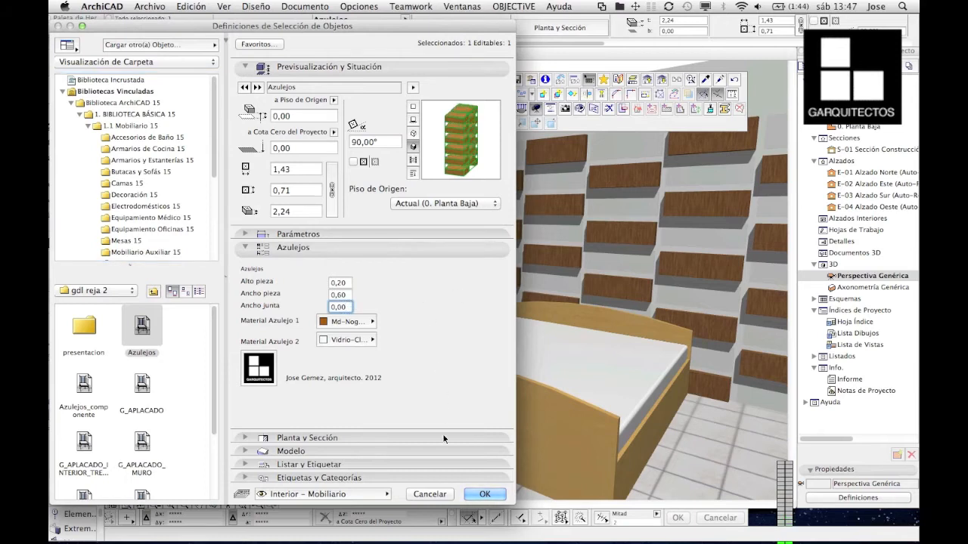
left_click(327, 336)
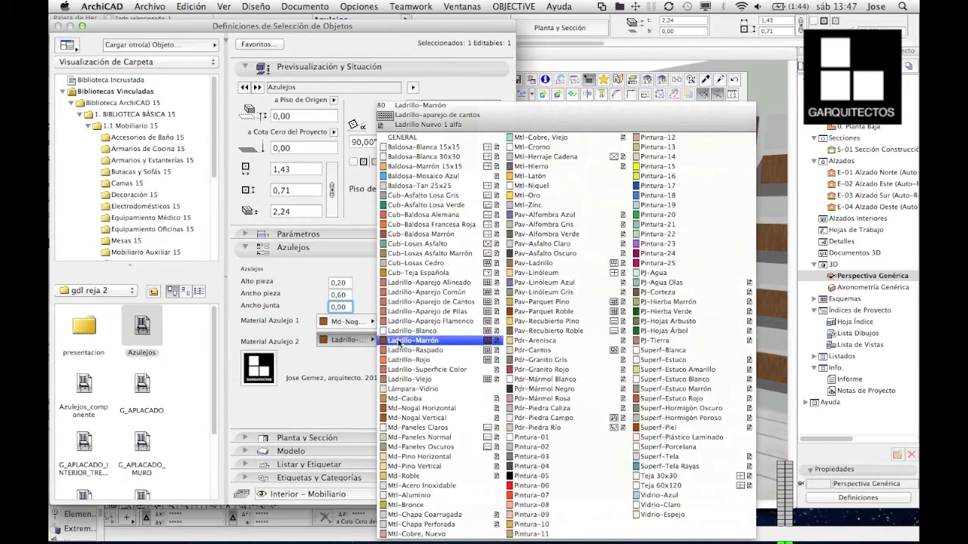
left_click(410, 461)
left_click(483, 497)
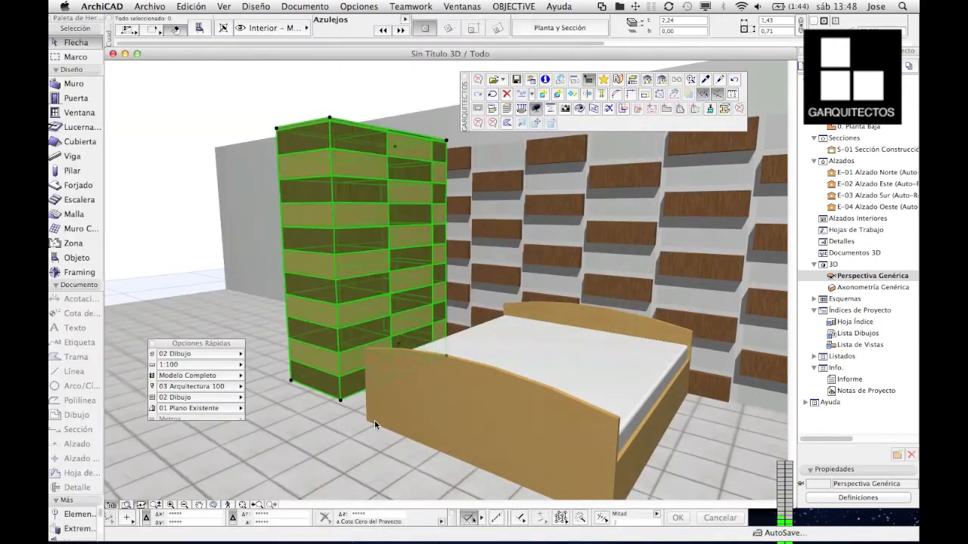
left_click(369, 318)
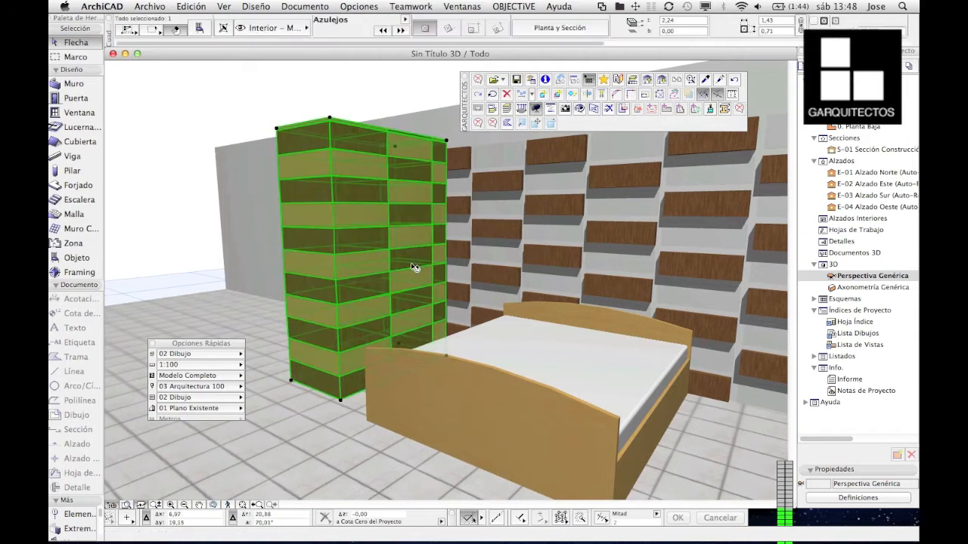
- Back in the Planta Baja floor plan, move the wall tile object away from the wall, across the bed's pillows
left_click(856, 127)
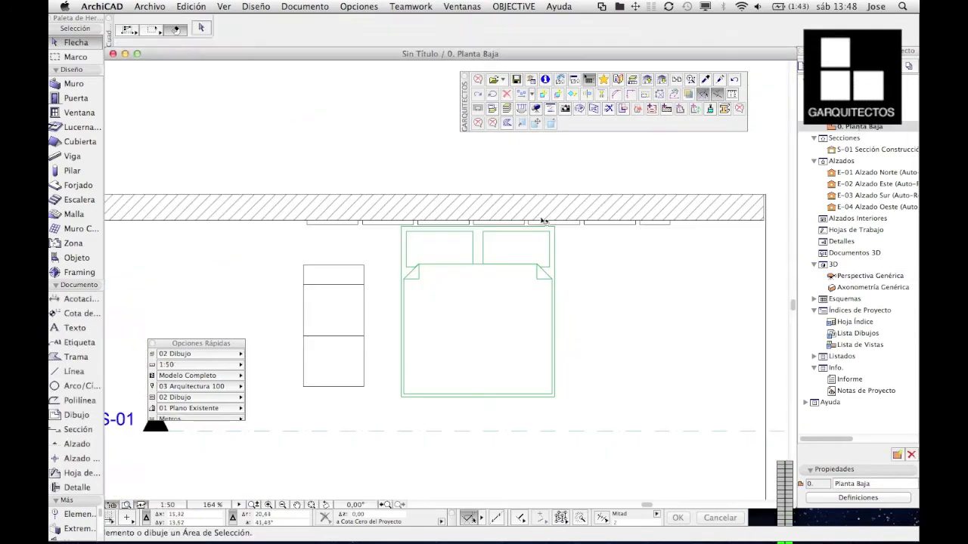
left_click(321, 225)
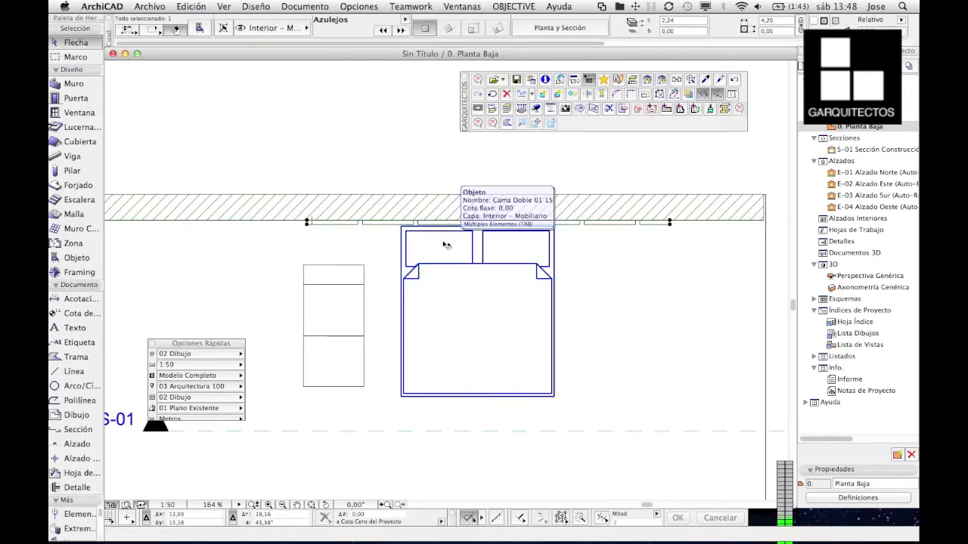
left_click(352, 254)
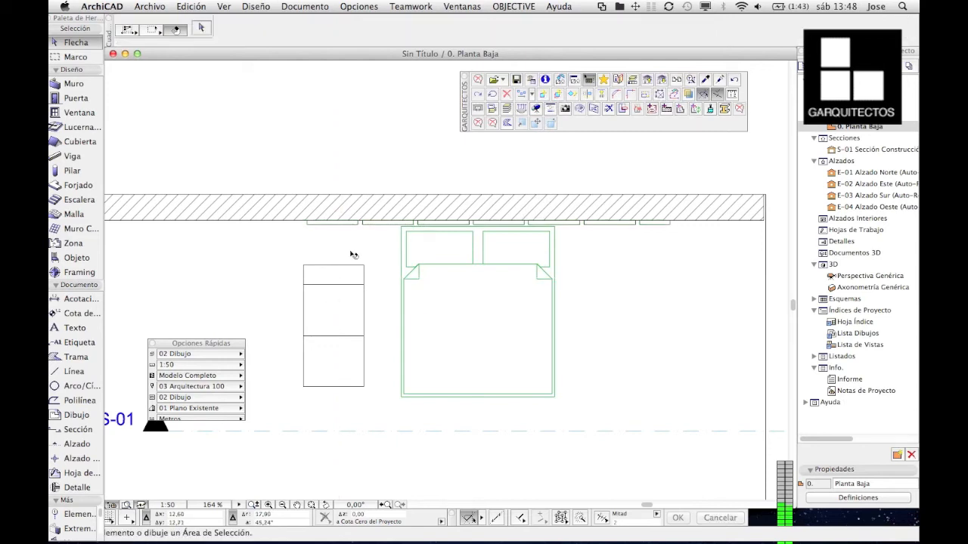
left_click(309, 225)
left_click_drag(359, 226, 391, 255)
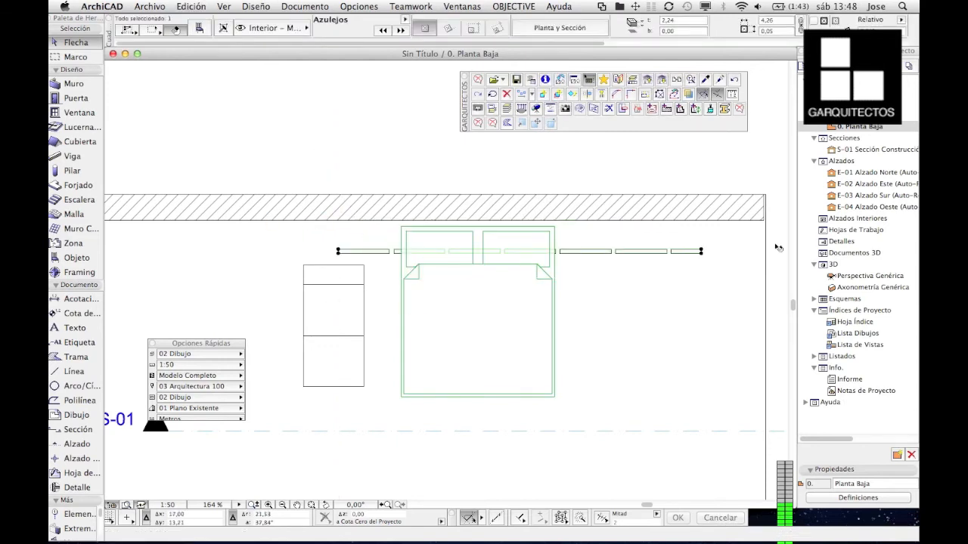
- View the tile cladding standing away from the wall in Perspectiva Genérica, orbiting around the bed
double_click(853, 279)
middle_click_drag(607, 277, 400, 278, "shift")
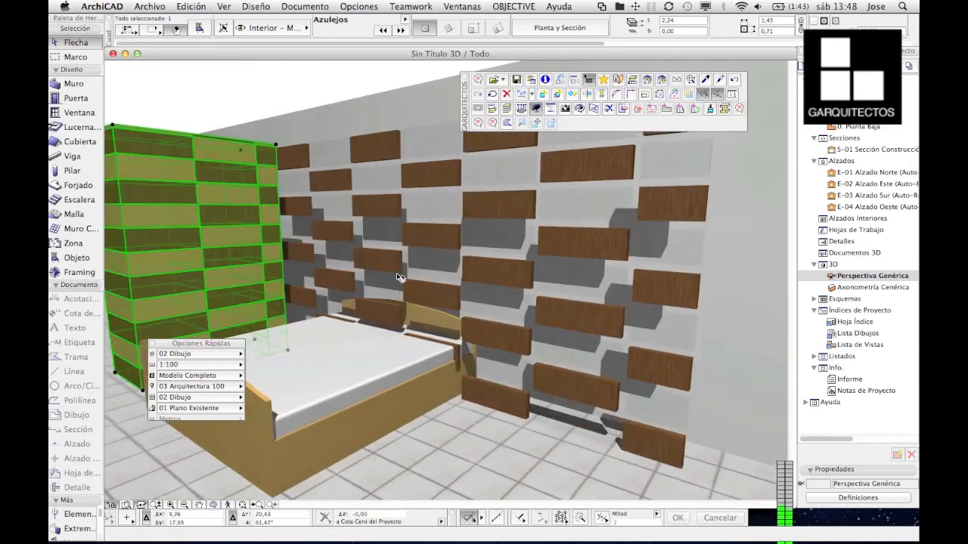
left_click_drag(389, 289, 356, 290)
key("Escape")
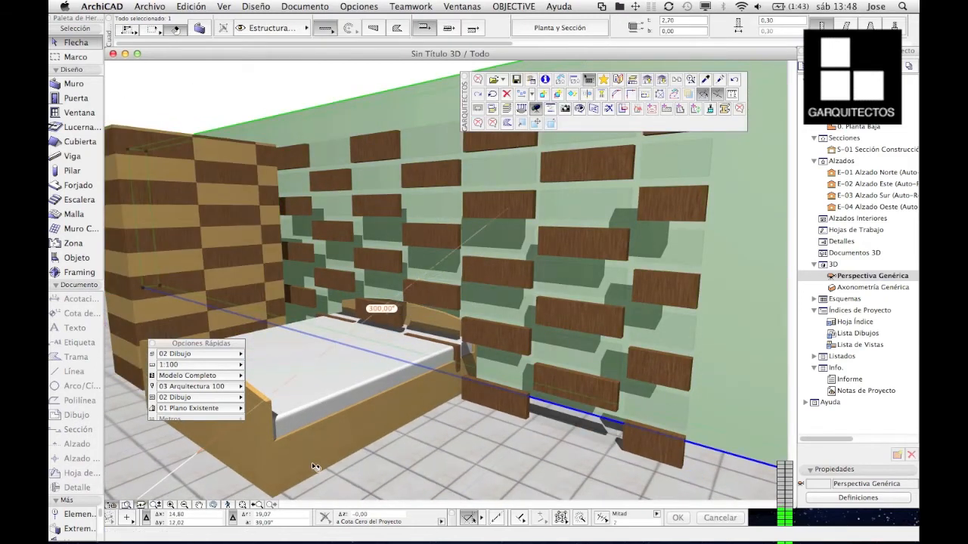
key("Escape")
left_click(215, 504)
left_click_drag(571, 305, 526, 322)
- Put the wall tile object back against the wall in the Planta Baja floor plan and return to Perspectiva Genérica
key("F2")
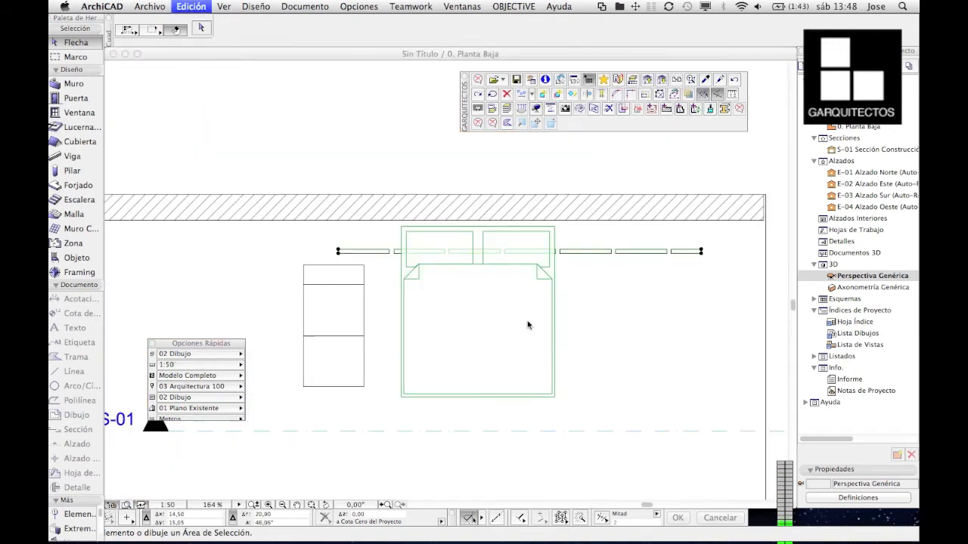
left_click(669, 227)
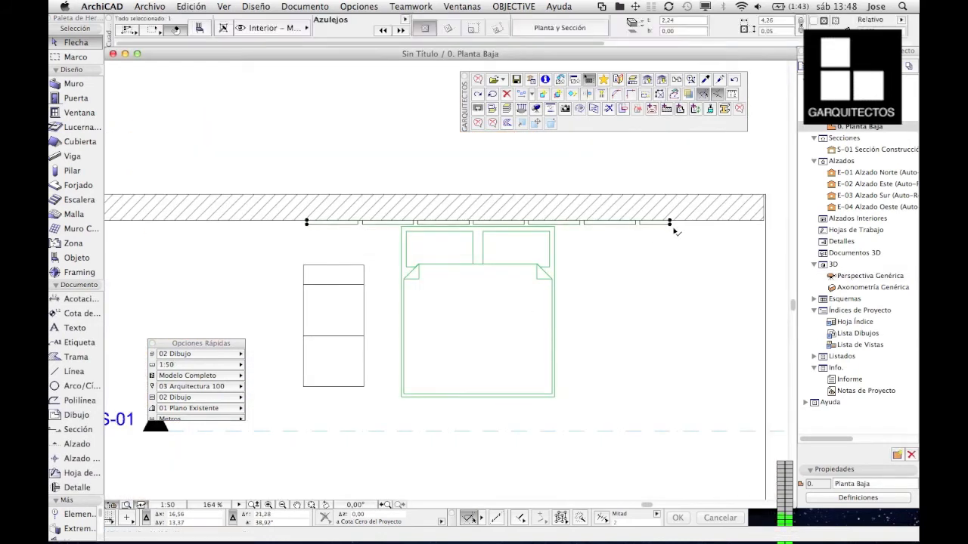
left_click(877, 277)
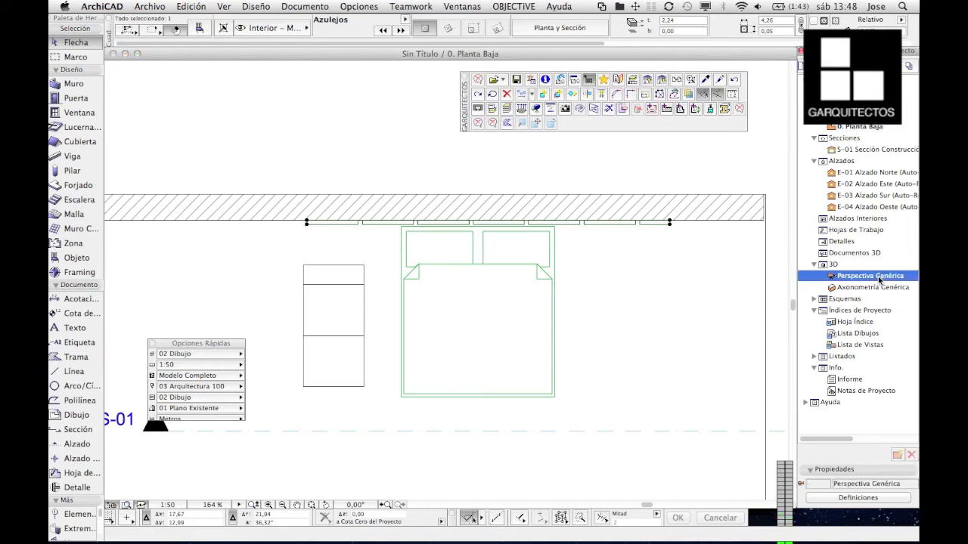
double_click(877, 276)
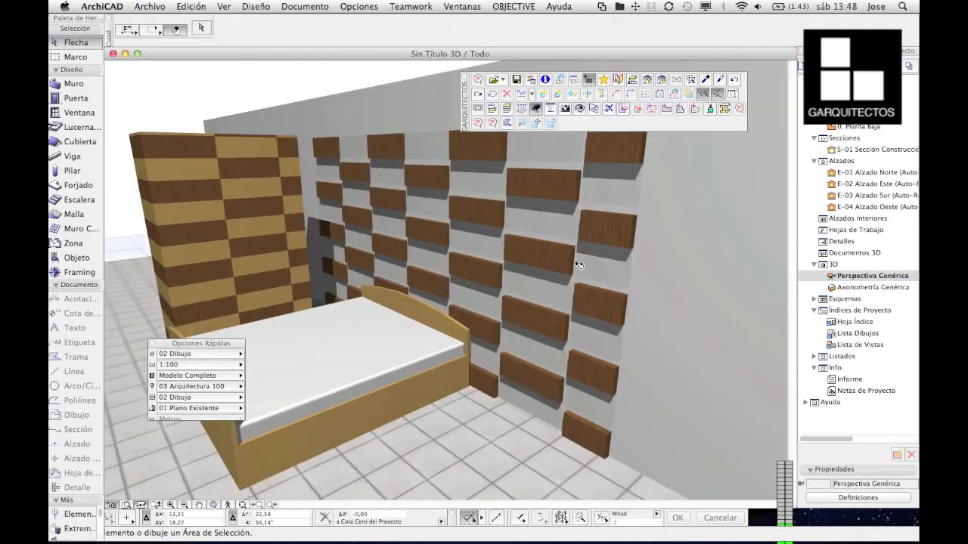
- Set the wall tile object's Alto pieza to 3,00 to get full-height panels
left_click(199, 28)
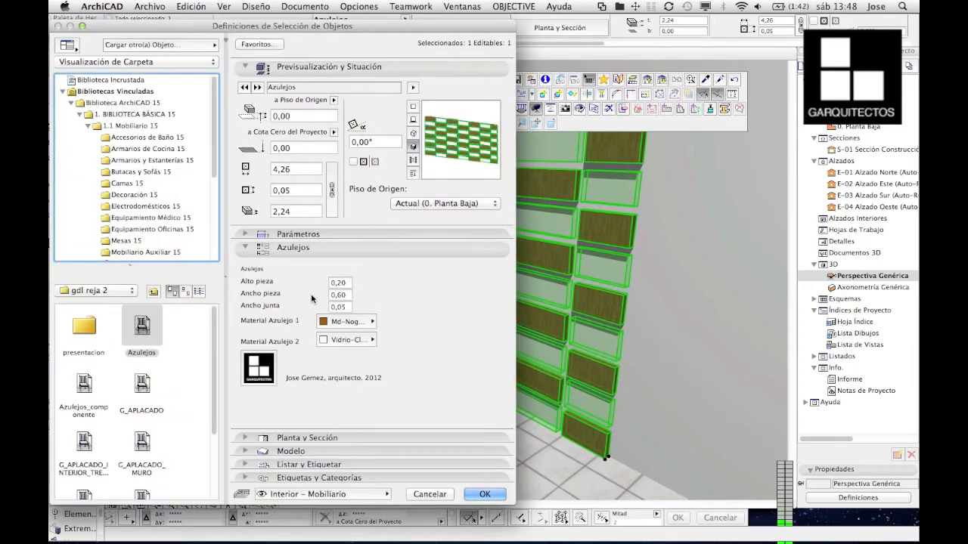
left_click(339, 282)
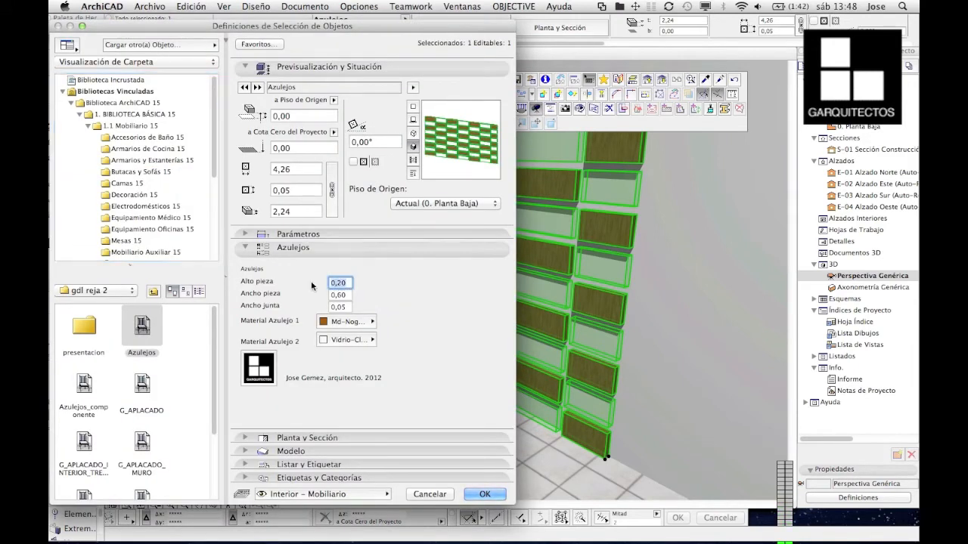
type("3")
key("Tab")
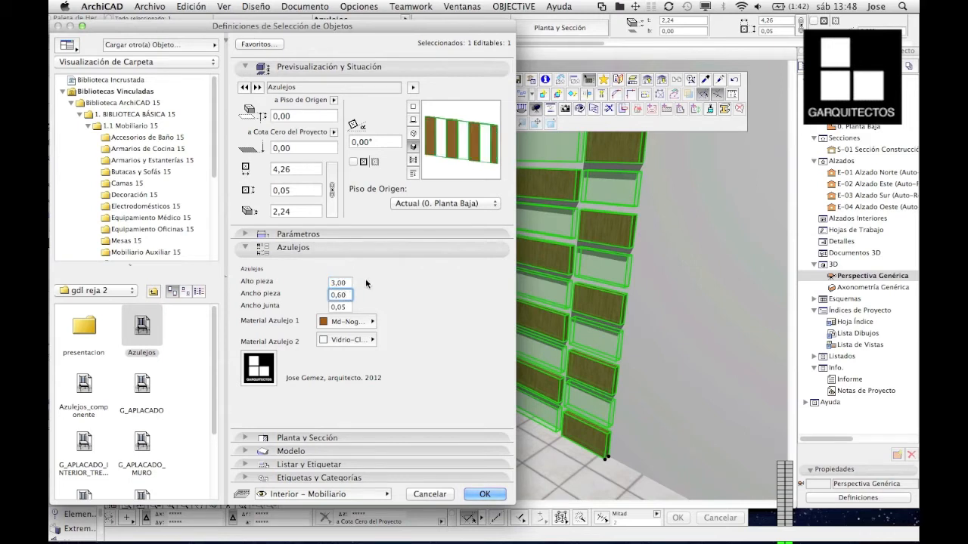
left_click(485, 493)
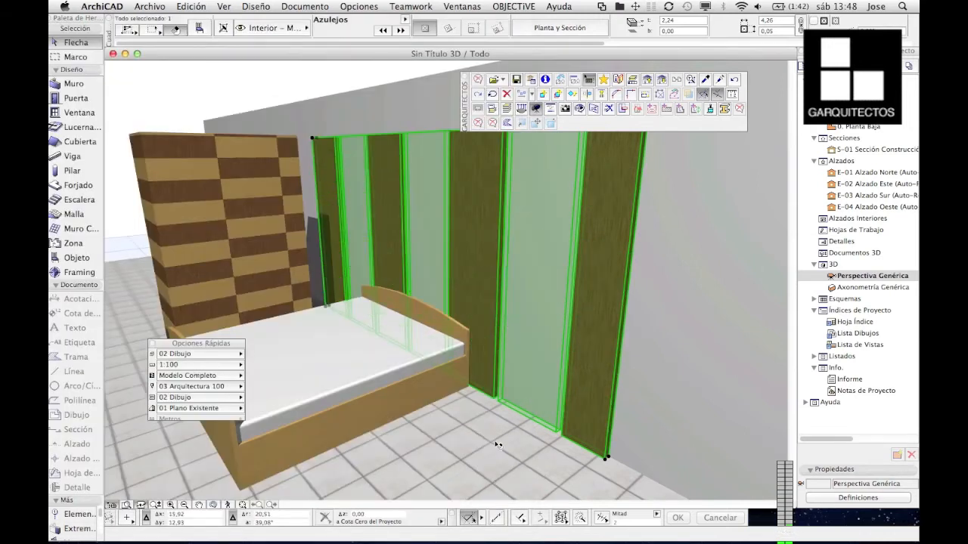
- Change the wall panels' Material Azulejo 1 to Vidrio-Azul
left_click(215, 505)
left_click_drag(427, 378, 582, 445)
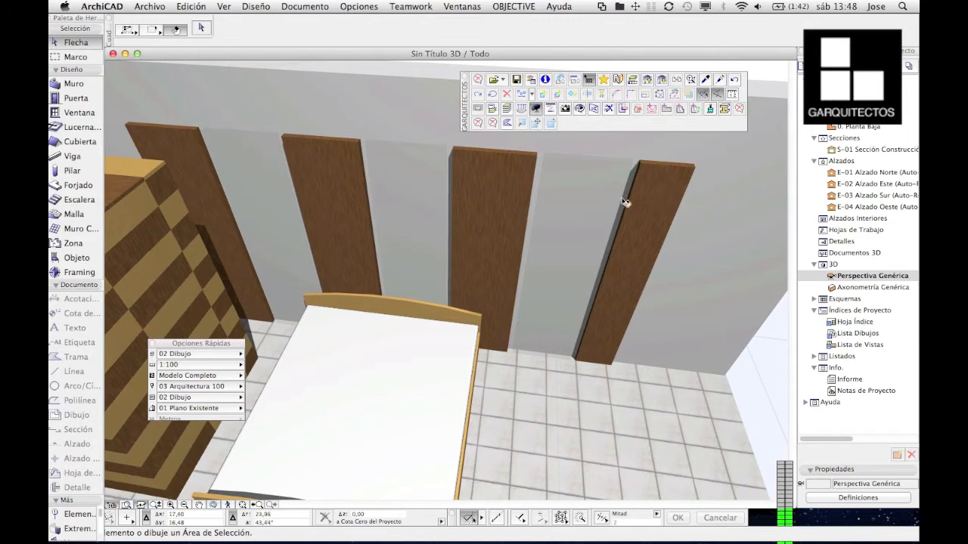
left_click(459, 184)
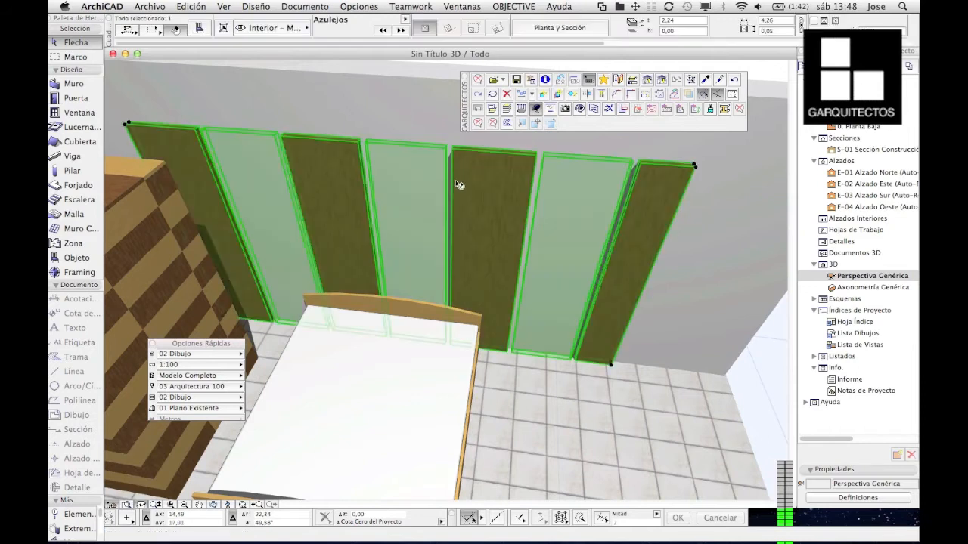
left_click(200, 29)
left_click(356, 322)
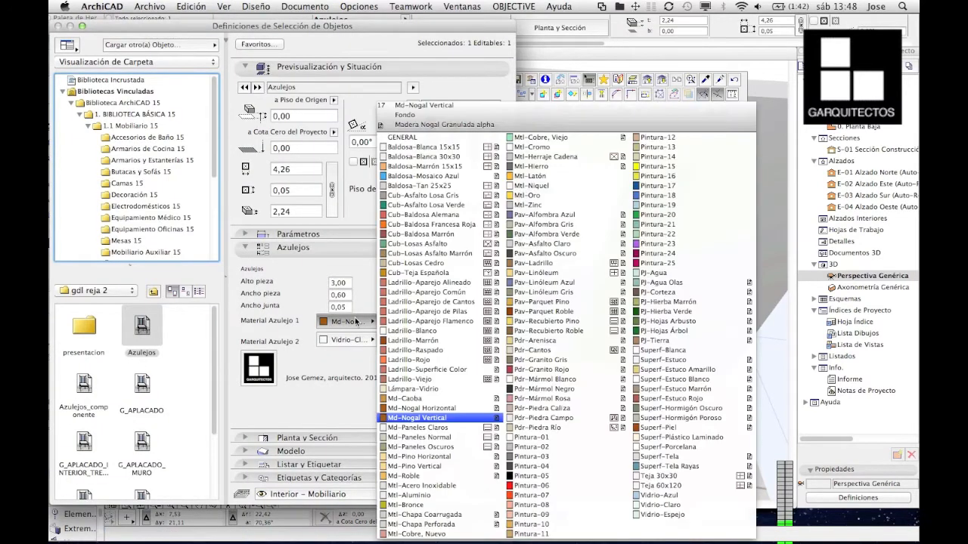
left_click(655, 495)
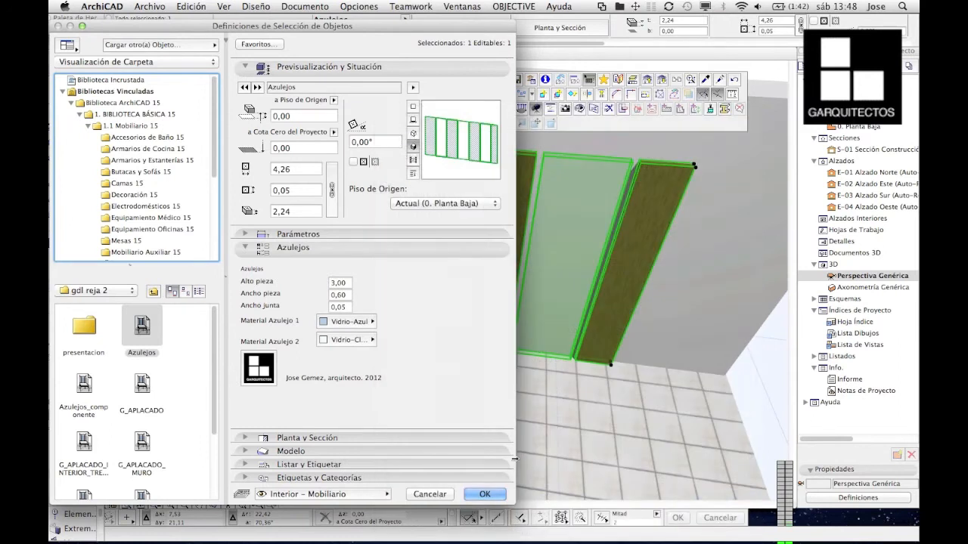
left_click(484, 494)
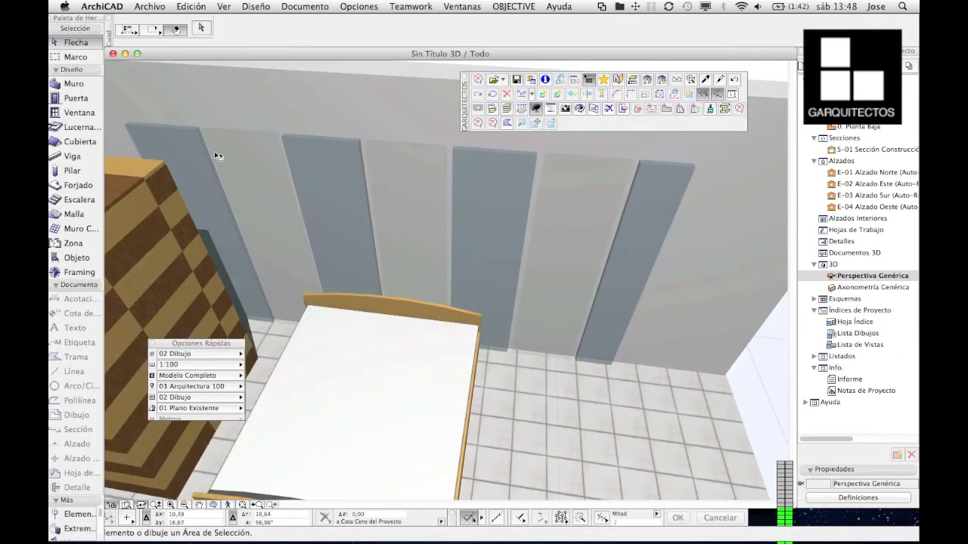
- Set the wall panels' Ancho junta to 0,01
left_click(639, 195)
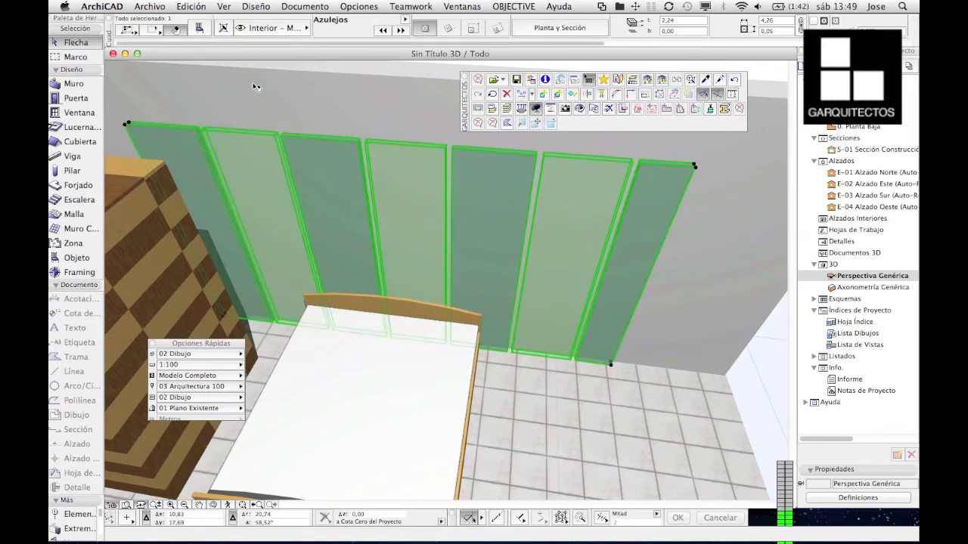
left_click(200, 28)
left_click(344, 307)
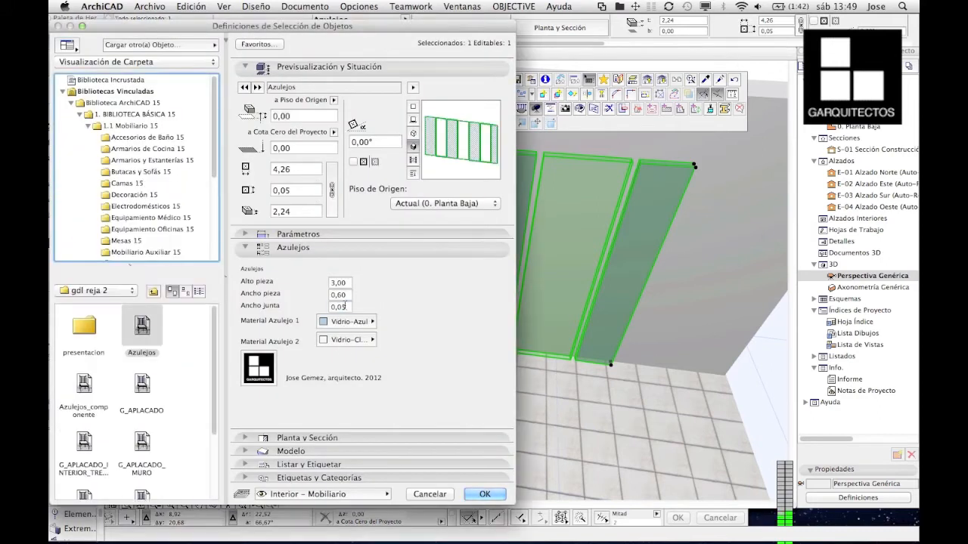
key("BackSpace")
type("1")
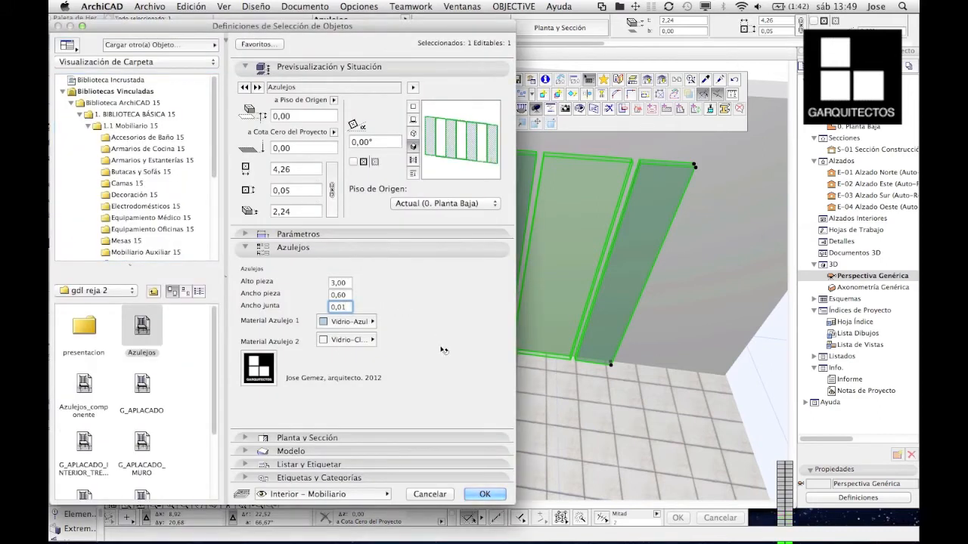
left_click(484, 494)
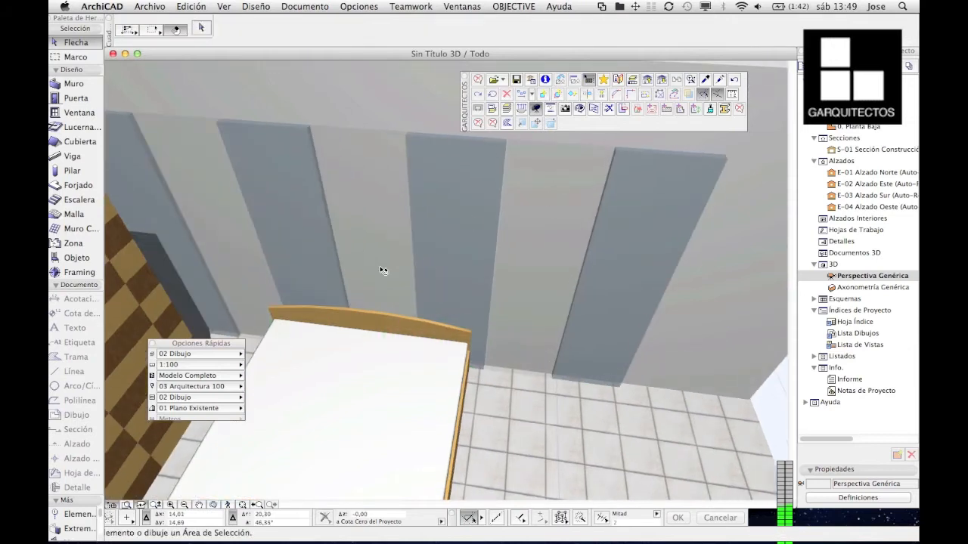
- Orbit to a lower viewpoint to examine the glass wall panels behind the bed
left_click_drag(432, 331, 302, 431)
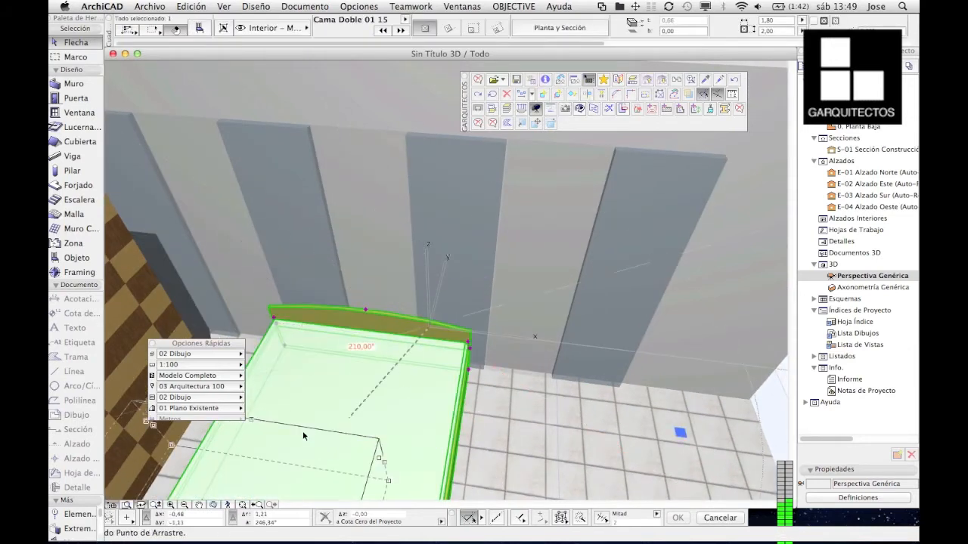
key("Escape")
left_click(213, 504)
left_click_drag(445, 382, 393, 304)
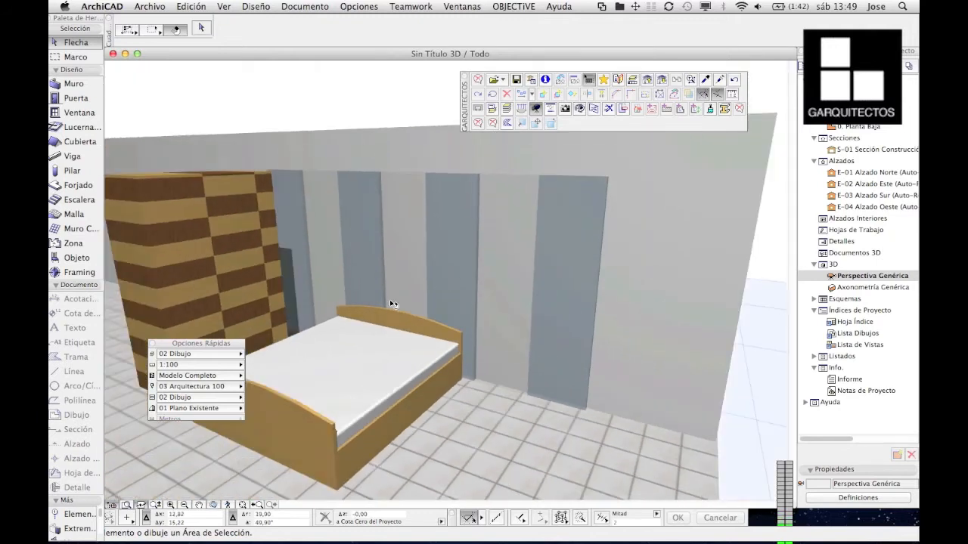
- In the Planta Baja floor plan, move the S-01 section line down, outside the room's lower edge
double_click(857, 129)
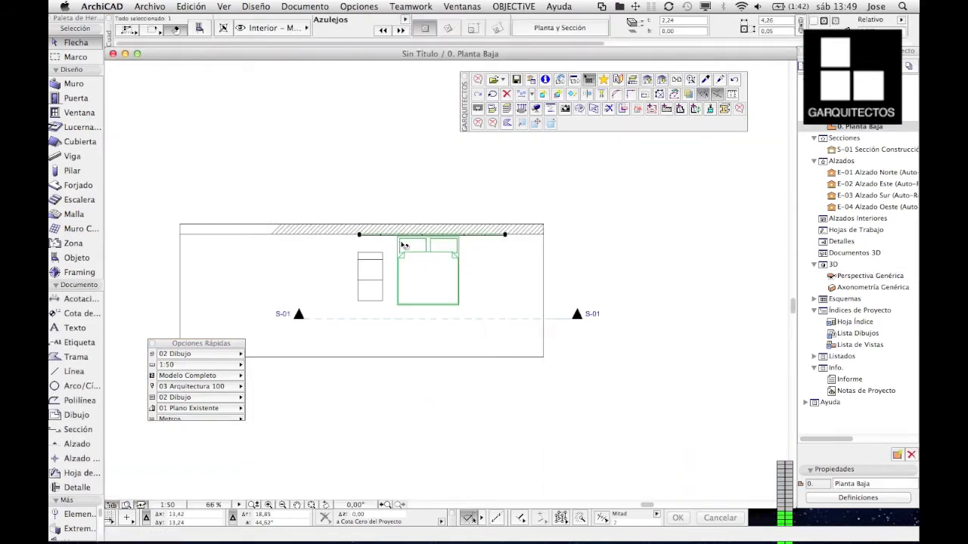
left_click(501, 241)
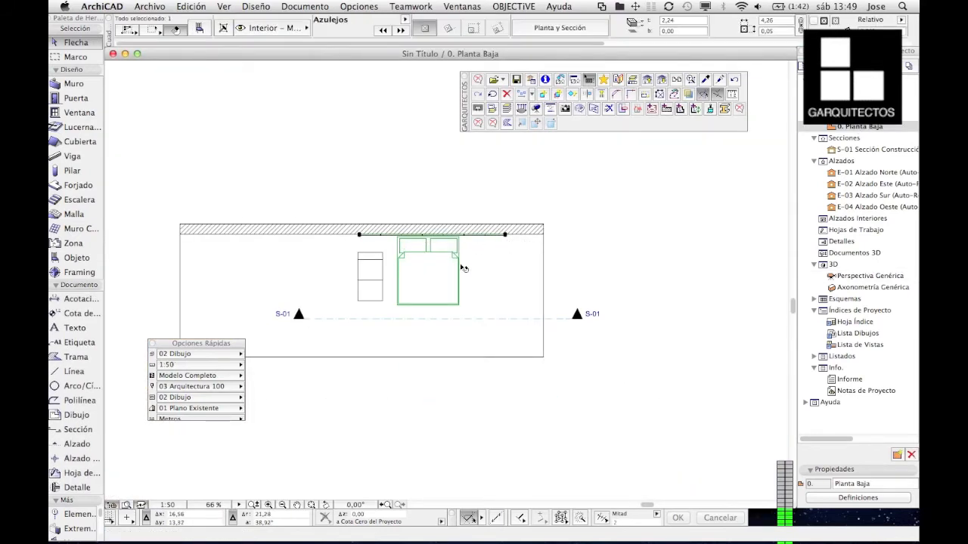
scroll(483, 250, "down", 2)
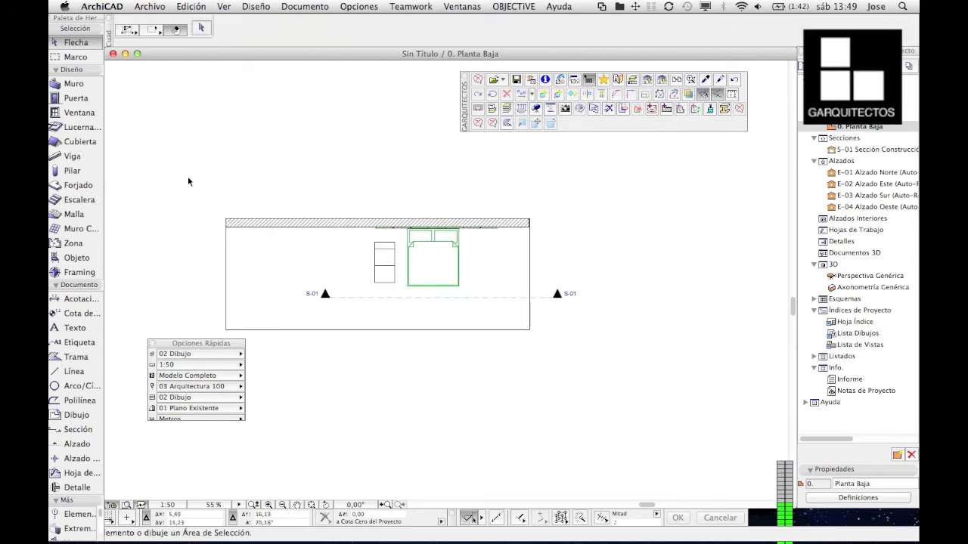
left_click_drag(202, 194, 540, 352)
left_click(580, 306)
left_click(545, 297)
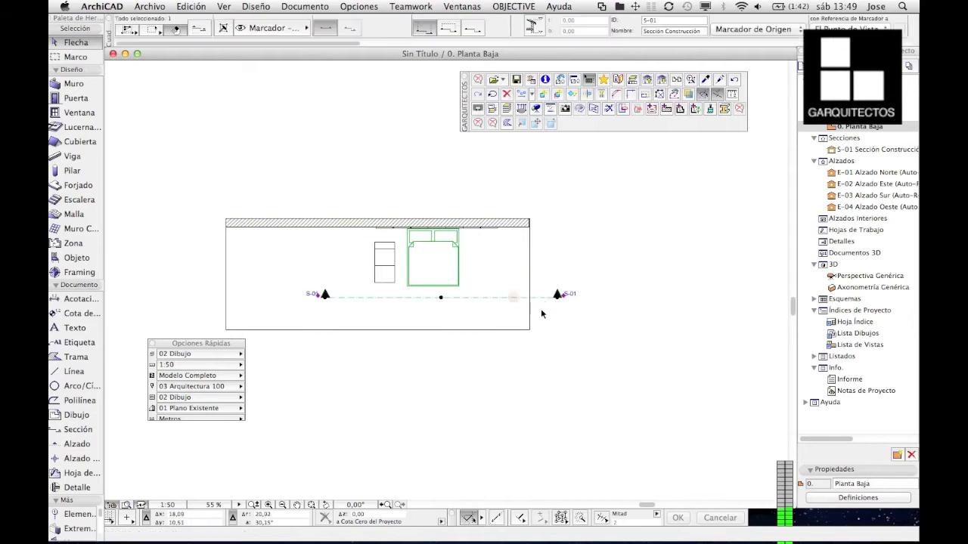
key("super+d")
left_click(541, 304)
left_click(533, 380)
left_click(430, 325)
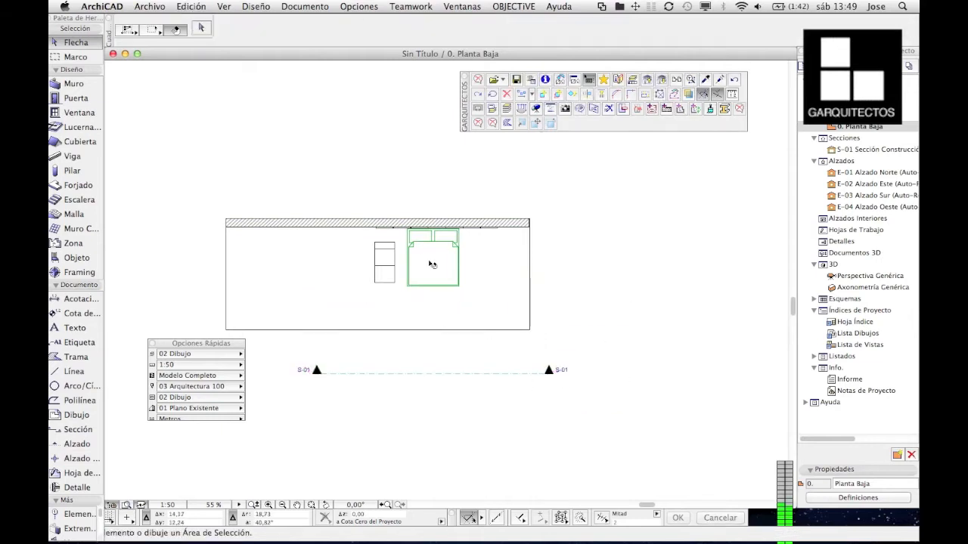
- Draw a straight horizontal wall in the empty area to the right of the room
left_click(77, 258)
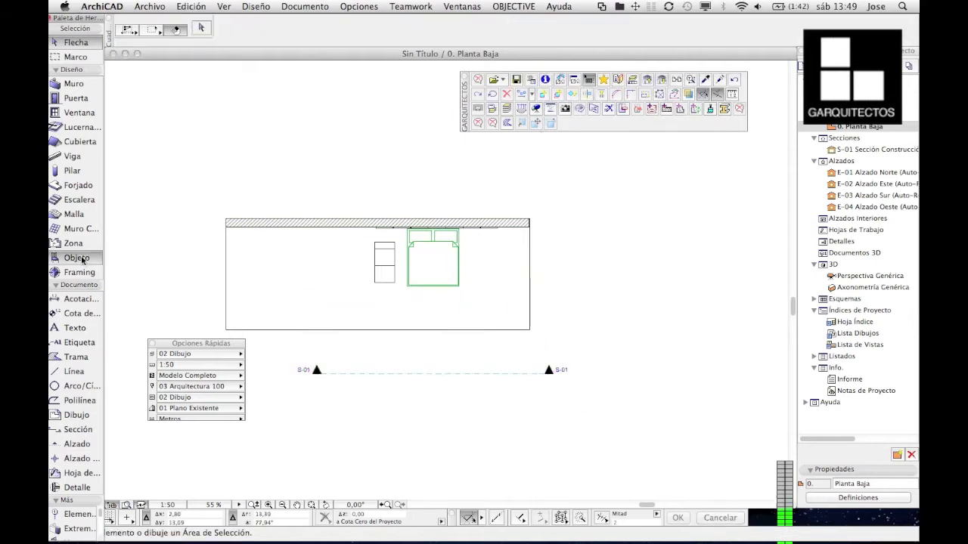
key("Escape")
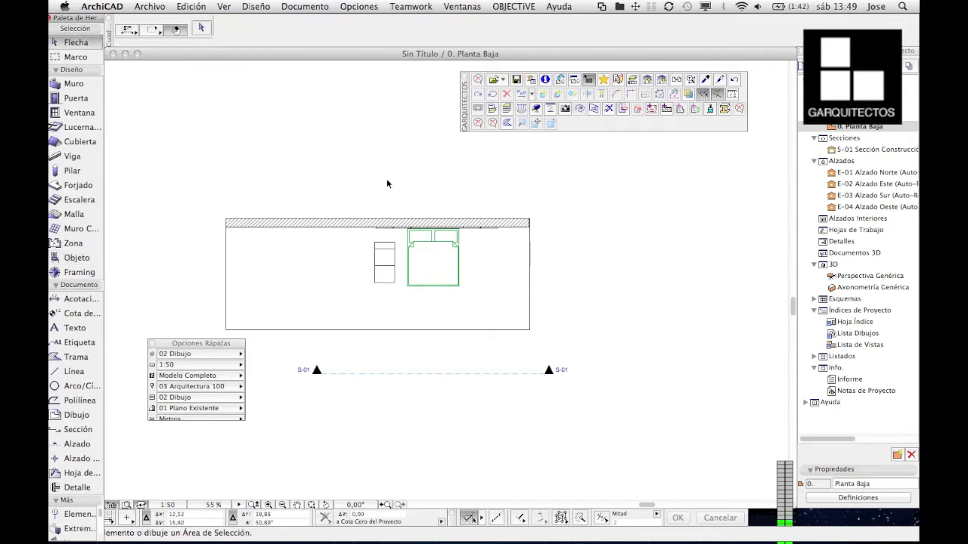
left_click(76, 87)
left_click(601, 215)
scroll(602, 214, "right", 6)
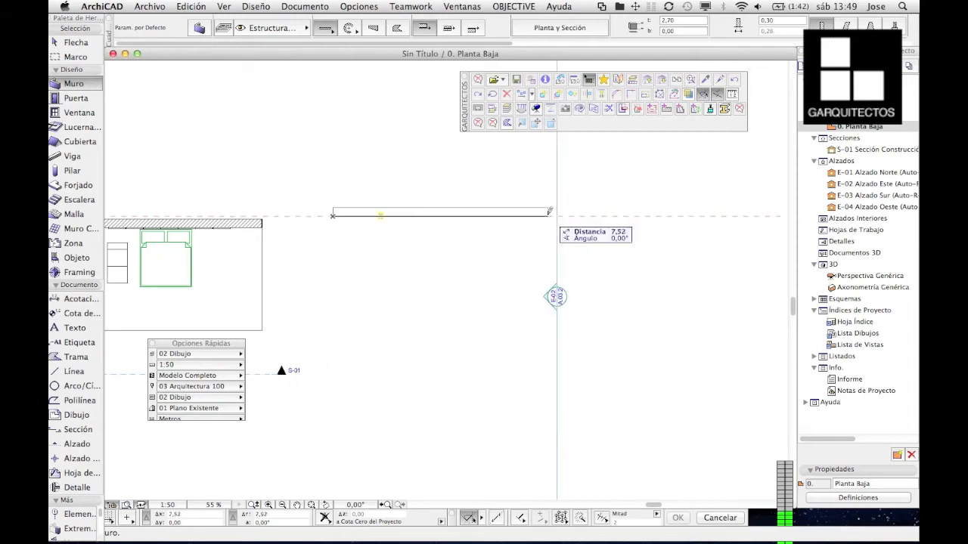
left_click(583, 217)
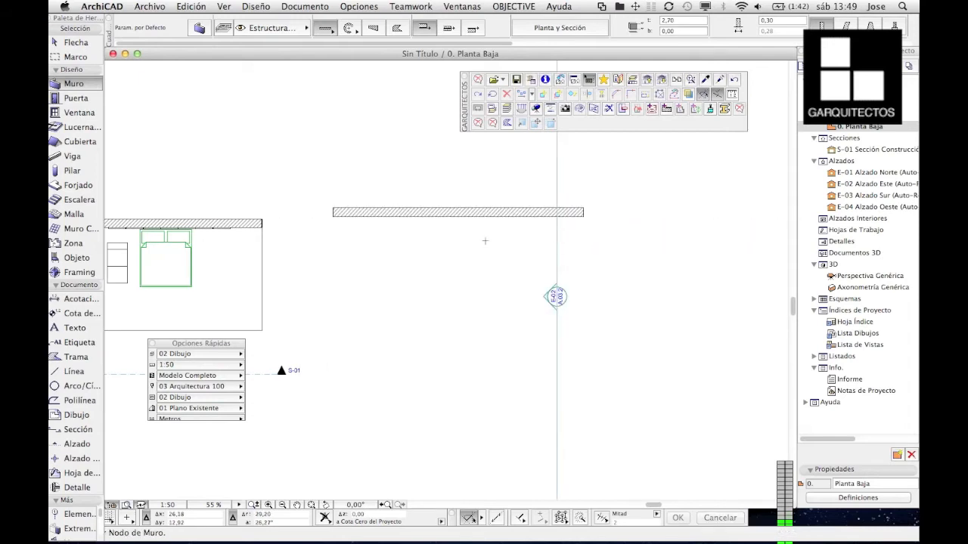
key("Escape")
- Move the new wall slightly down and left, closer to the room
left_click(402, 219)
left_click_drag(414, 214, 380, 233)
left_click(380, 268)
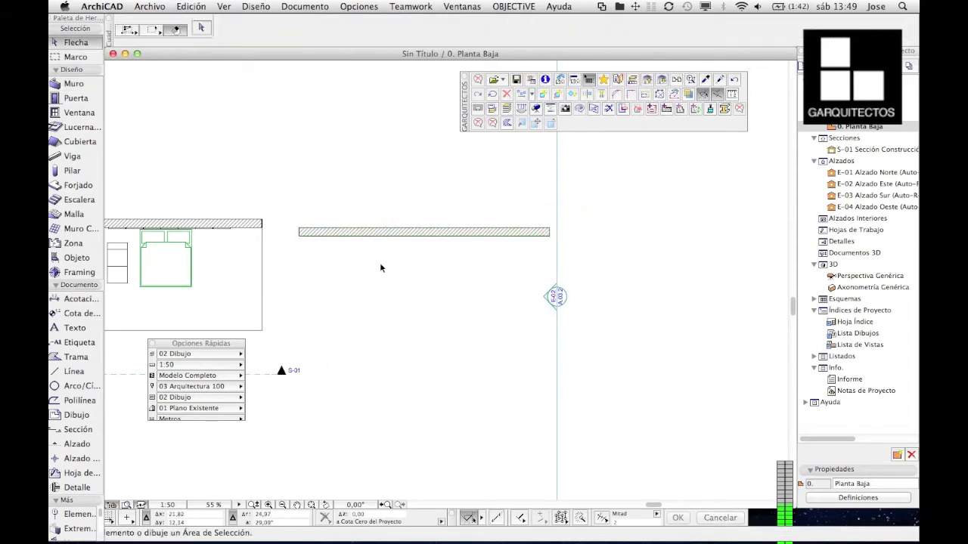
- Compare the Azulejos object on the room's wall with the separate new wall by selecting each in turn
middle_click_drag(374, 267, 426, 242)
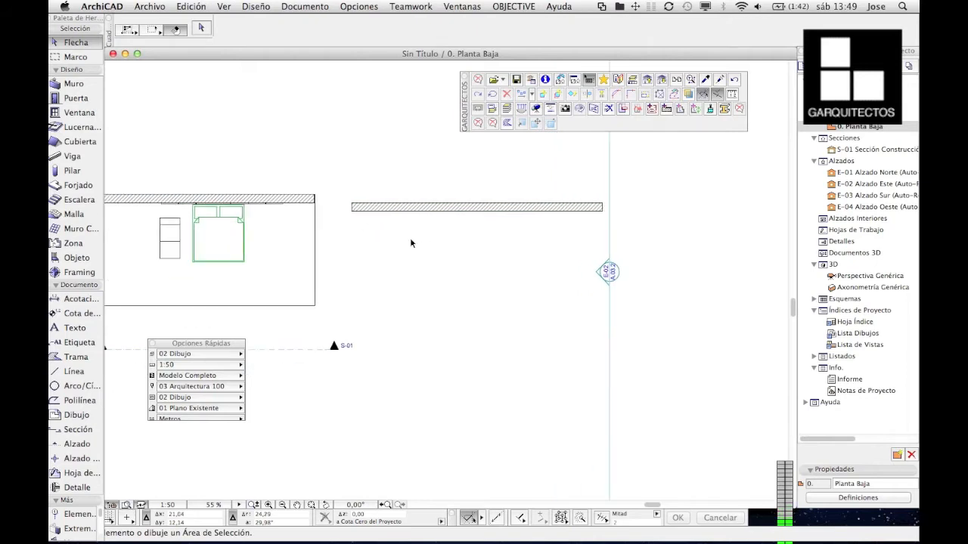
left_click(284, 205)
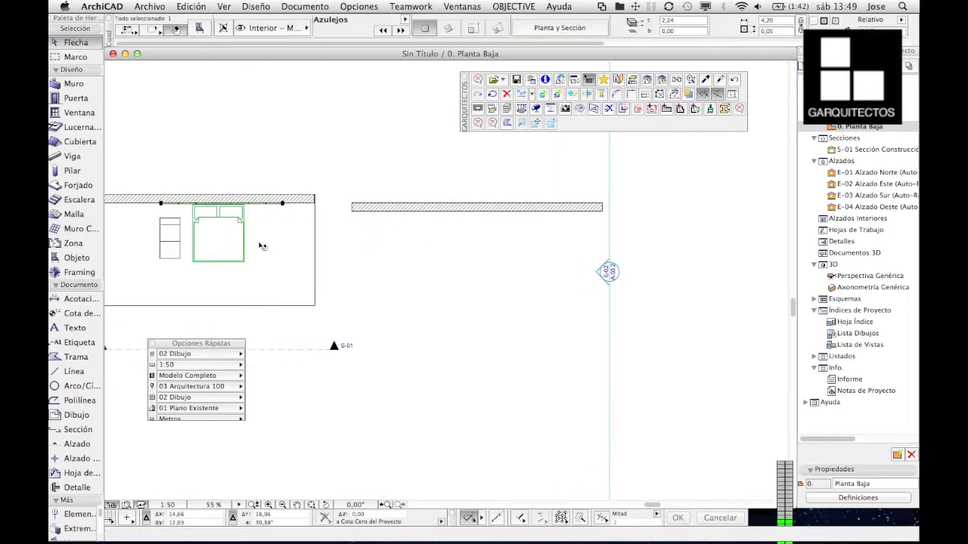
left_click(333, 207)
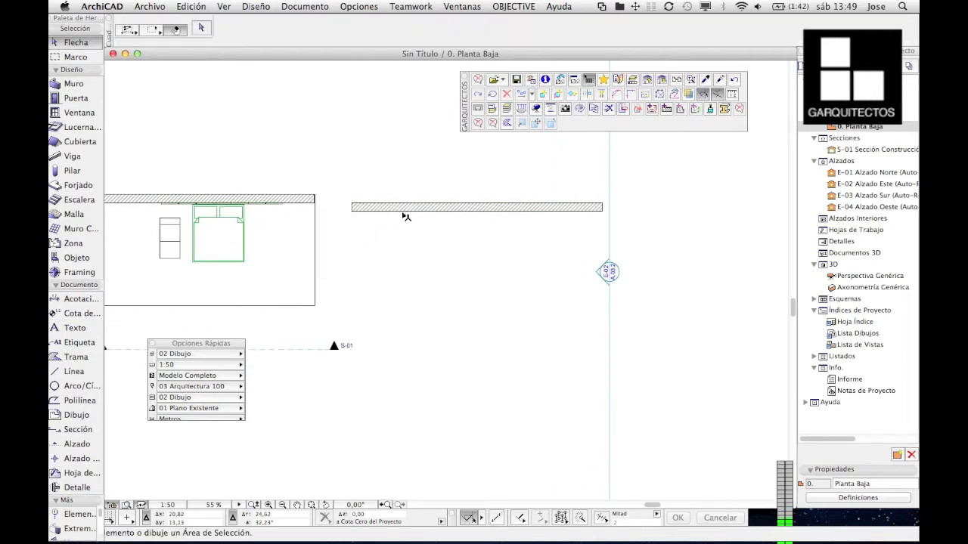
left_click(447, 212)
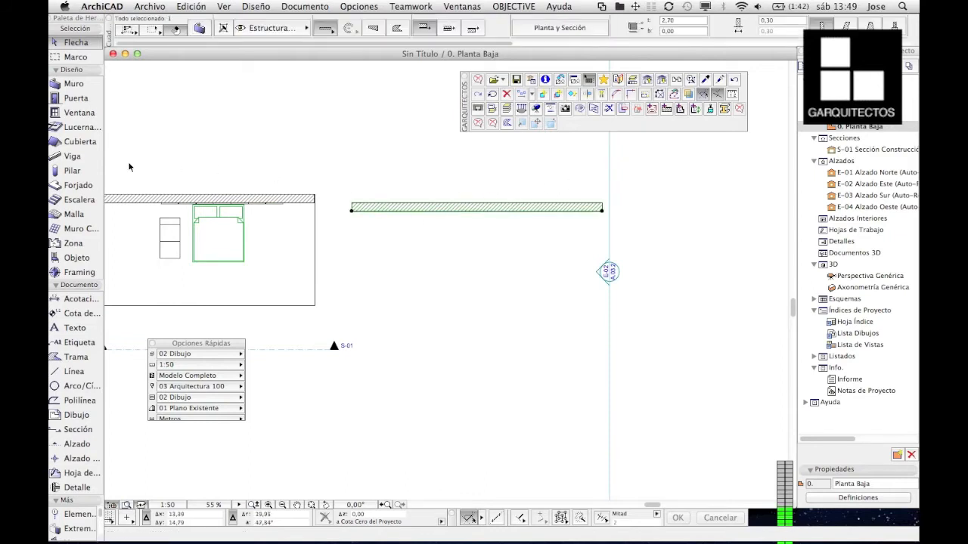
left_click(285, 206)
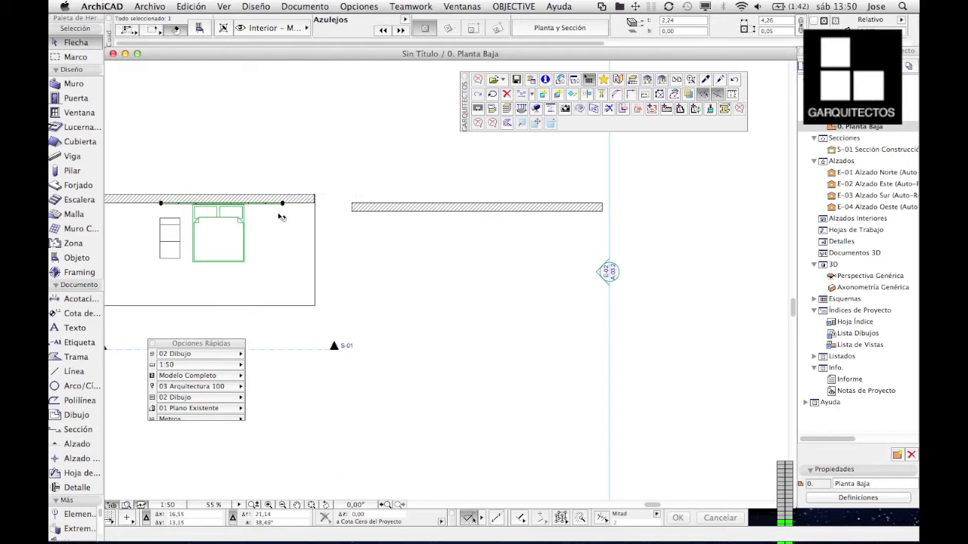
left_click(428, 212)
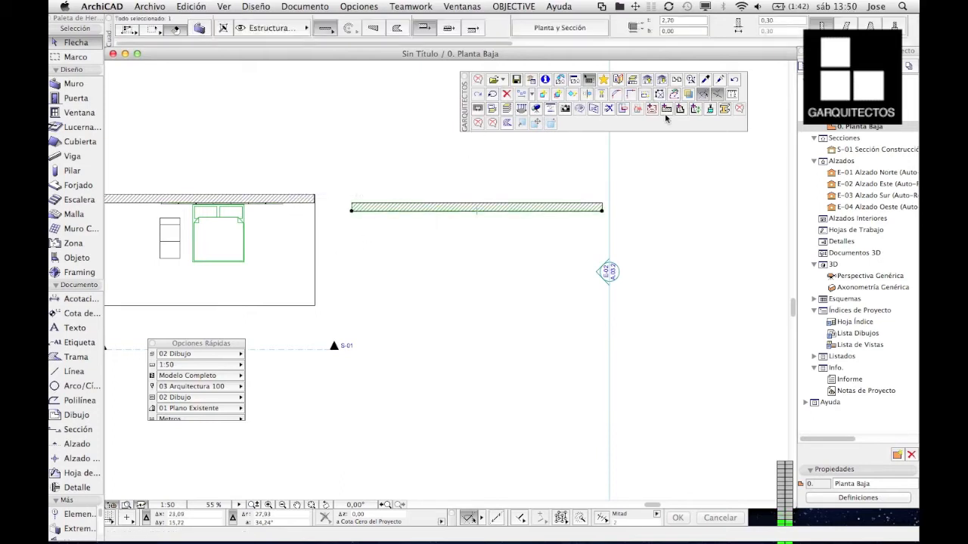
- Open the Accesorios de Muro settings for the new horizontal wall
left_click(260, 7)
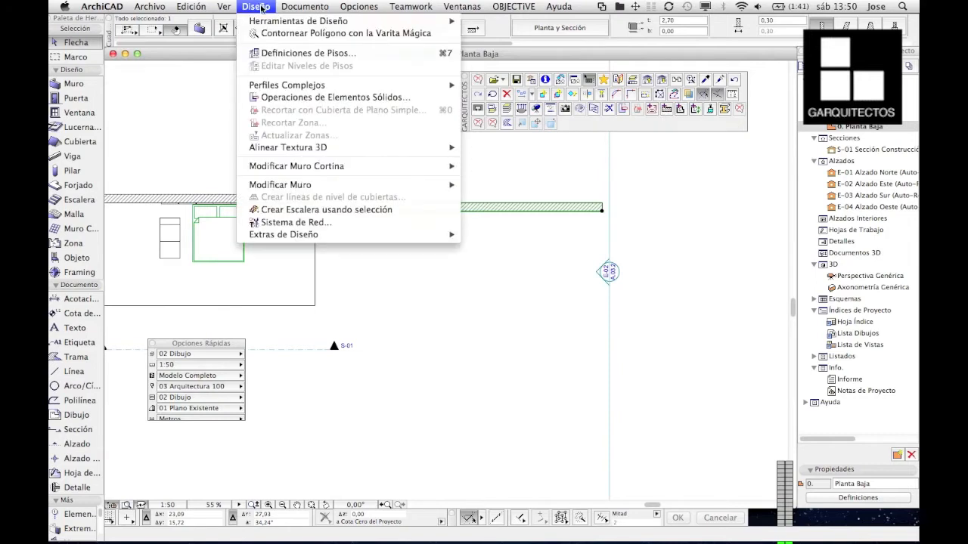
mouse_move(340, 236)
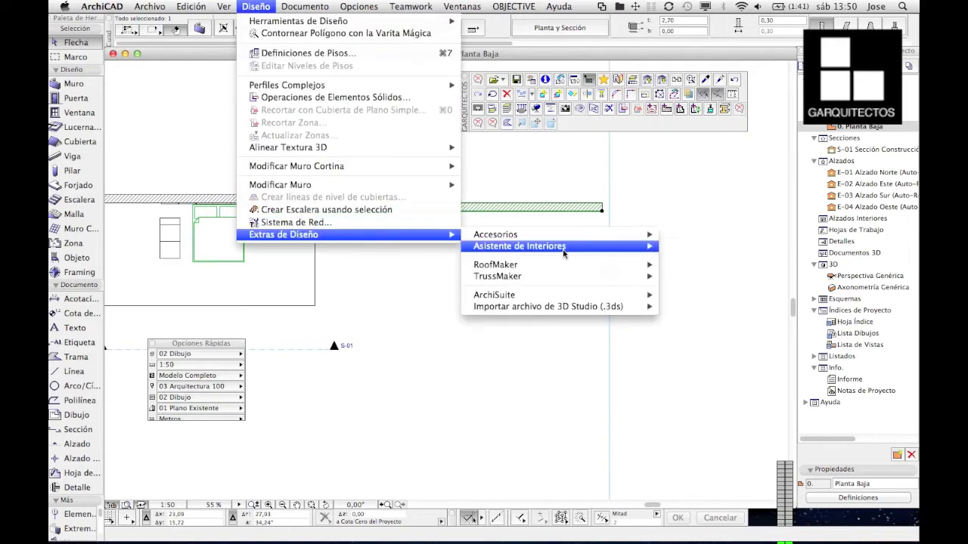
mouse_move(584, 239)
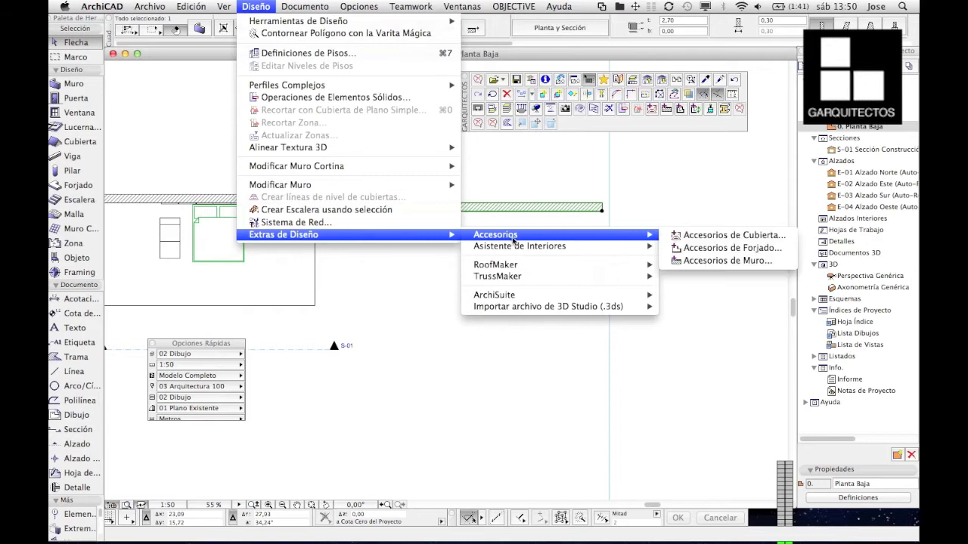
mouse_move(512, 246)
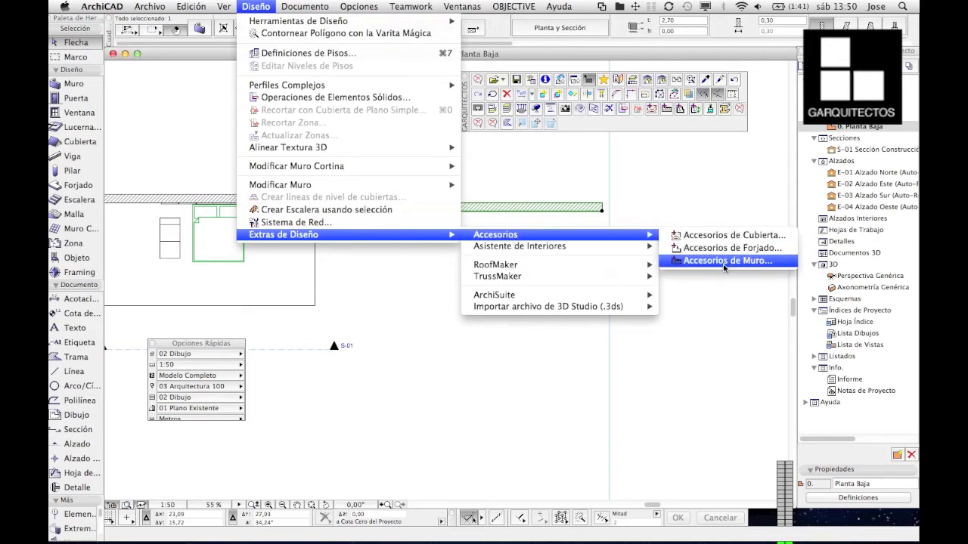
left_click(723, 261)
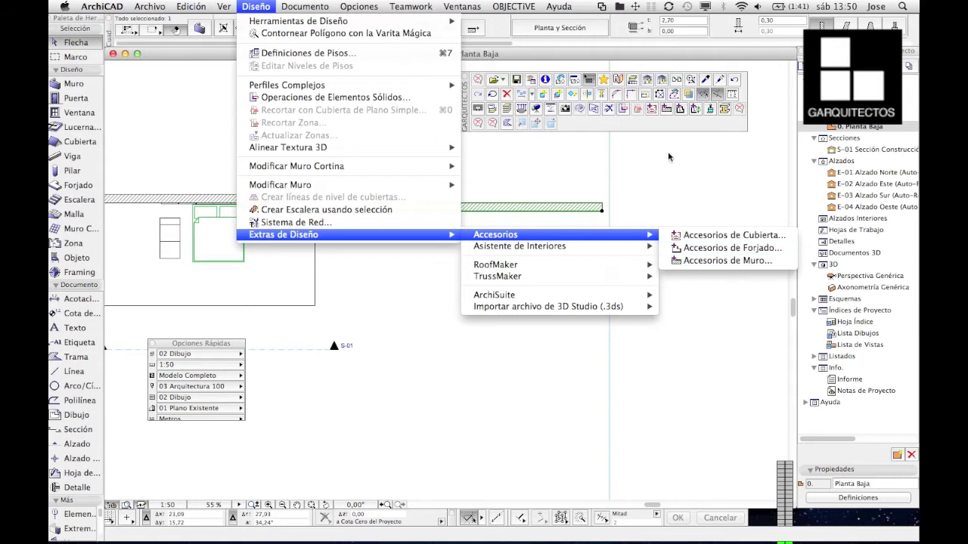
left_click(492, 205)
left_click(666, 108)
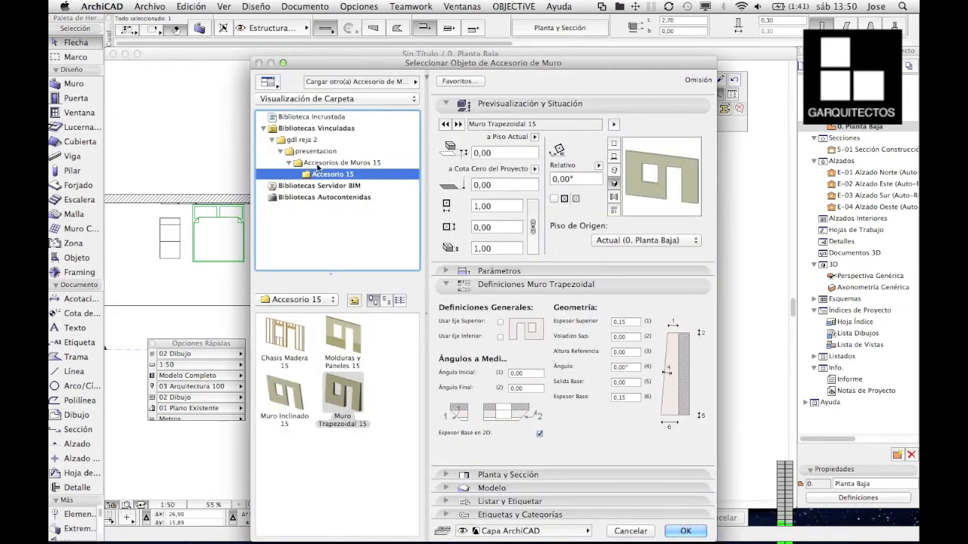
- Choose the G_APLACADO_MURO accessory from the gdl reja 2 library folder and show its Aplacados settings
left_click(304, 141)
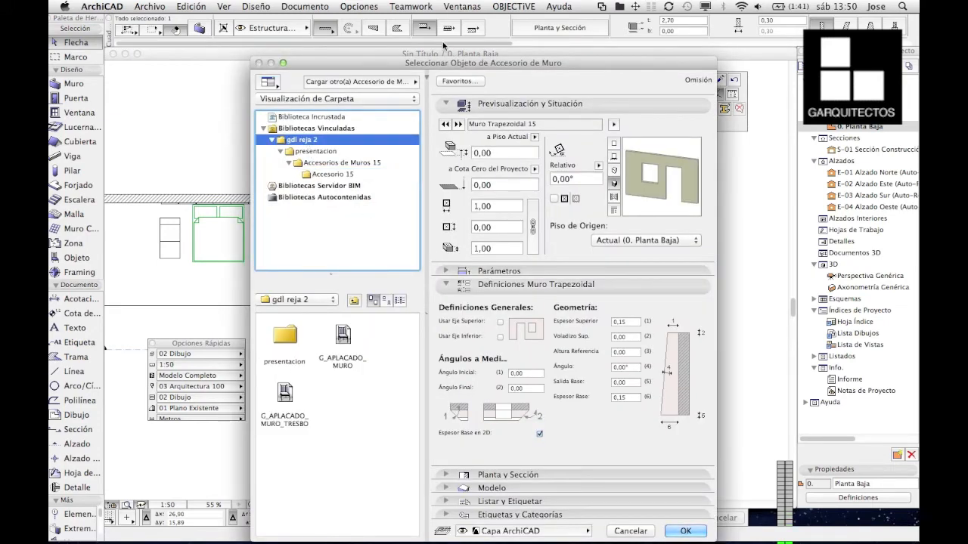
left_click_drag(453, 58, 290, 15)
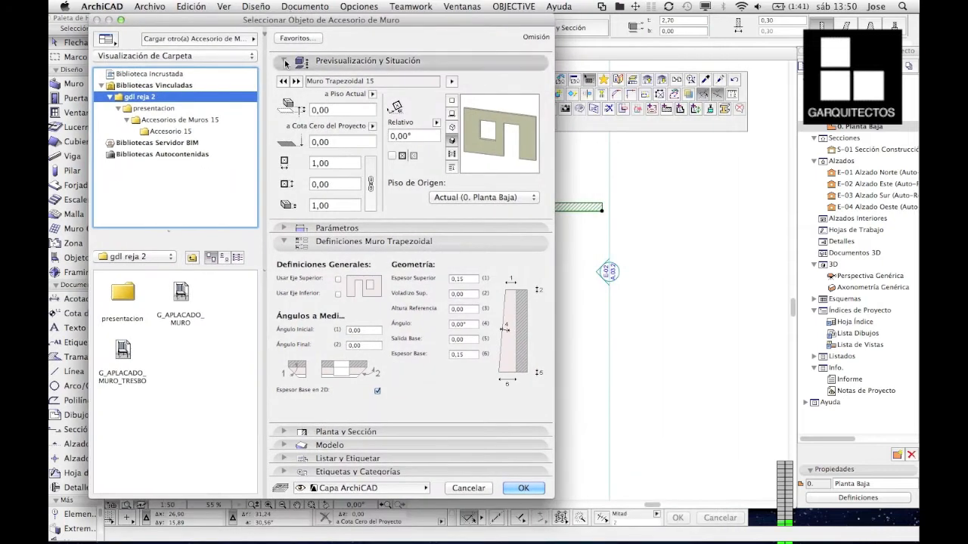
left_click(204, 357)
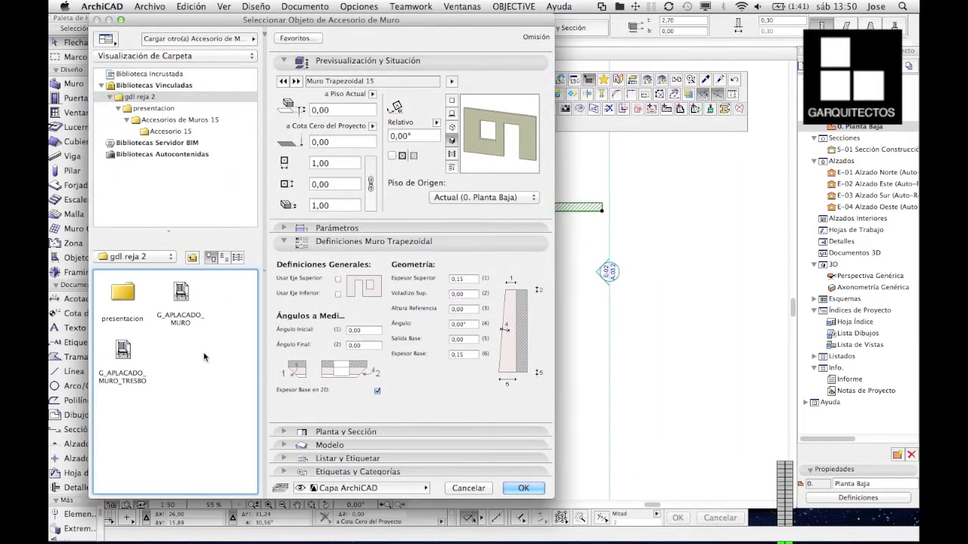
left_click(178, 294)
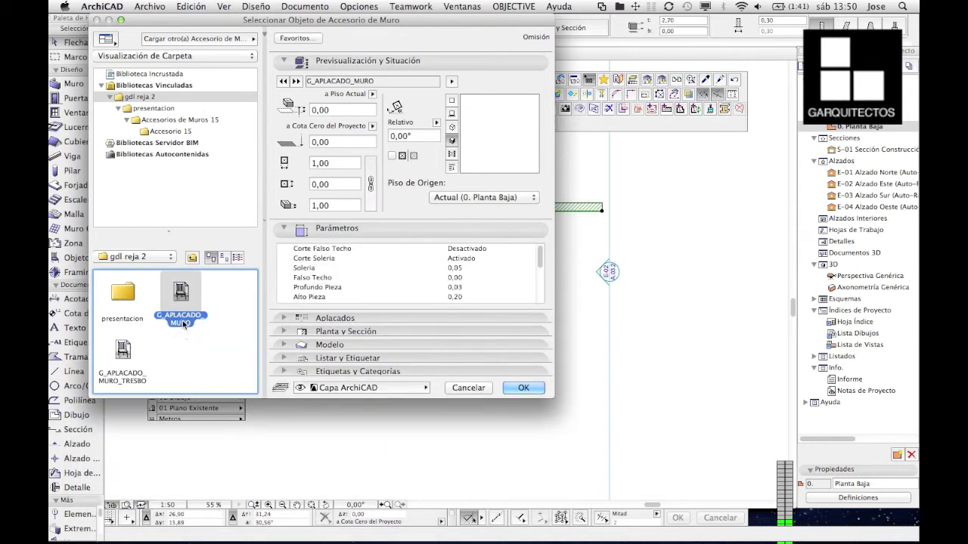
left_click(285, 230)
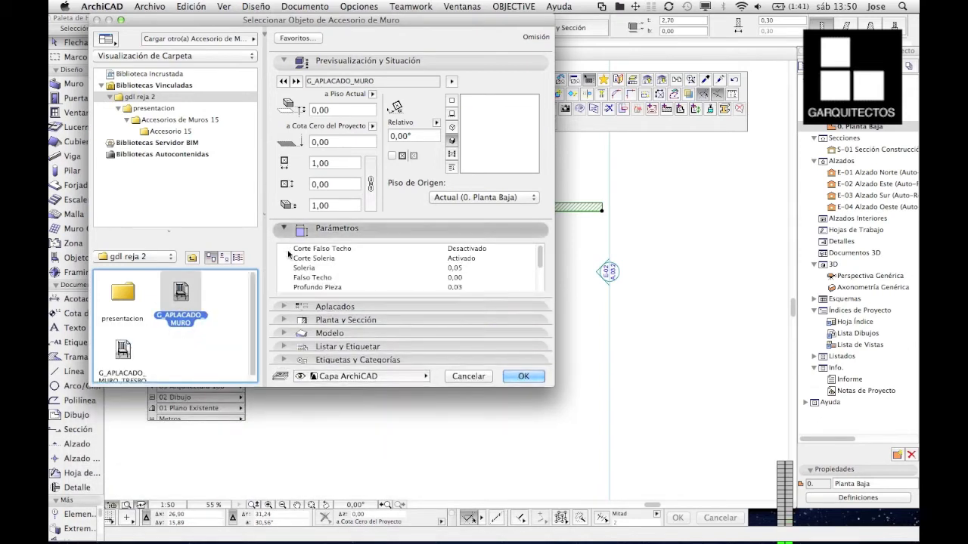
left_click(307, 245)
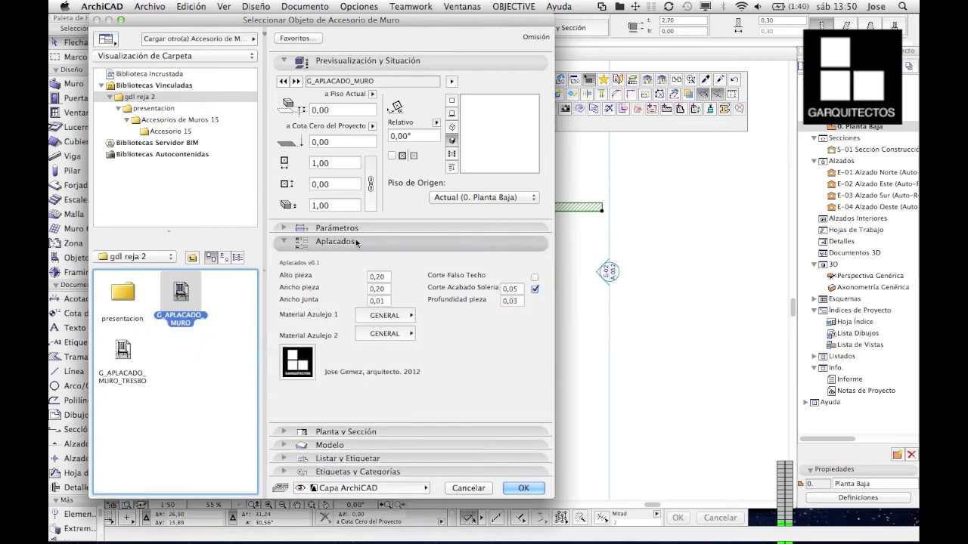
- Disable Corte Acabado Soleria and set Material Azulejo 1 to Pdr-Mármol Negro and Material Azulejo 2 to Pdr-Mármol Rosa
left_click(535, 289)
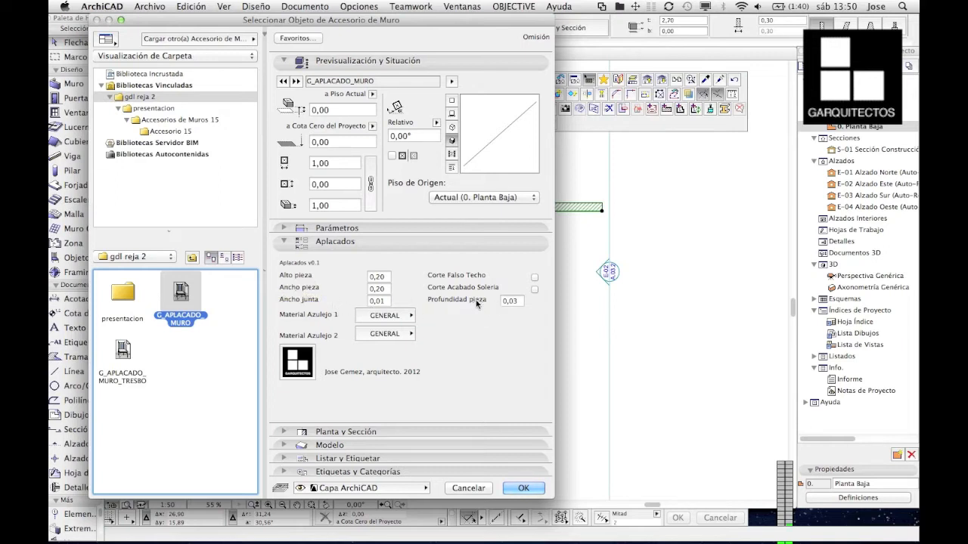
left_click(401, 319)
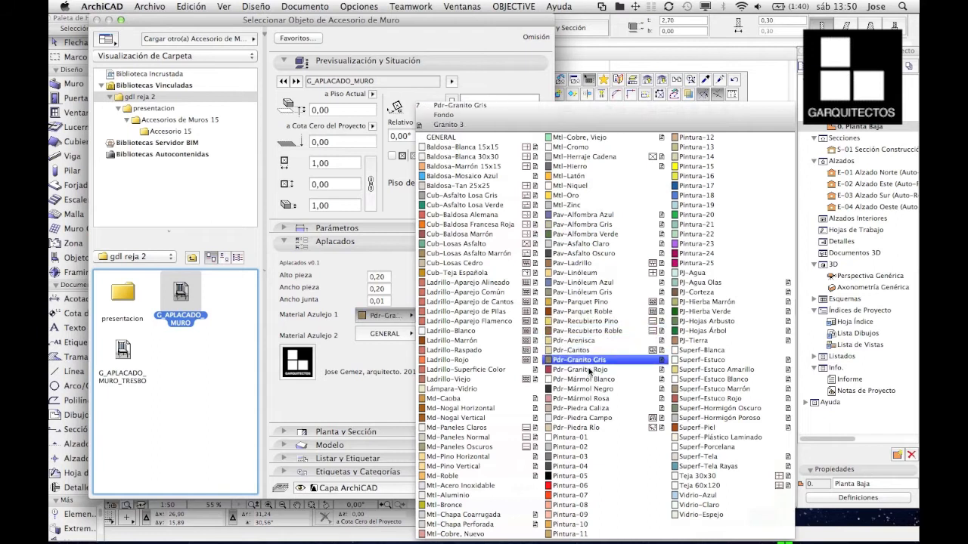
left_click(604, 390)
left_click(402, 333)
left_click(574, 399)
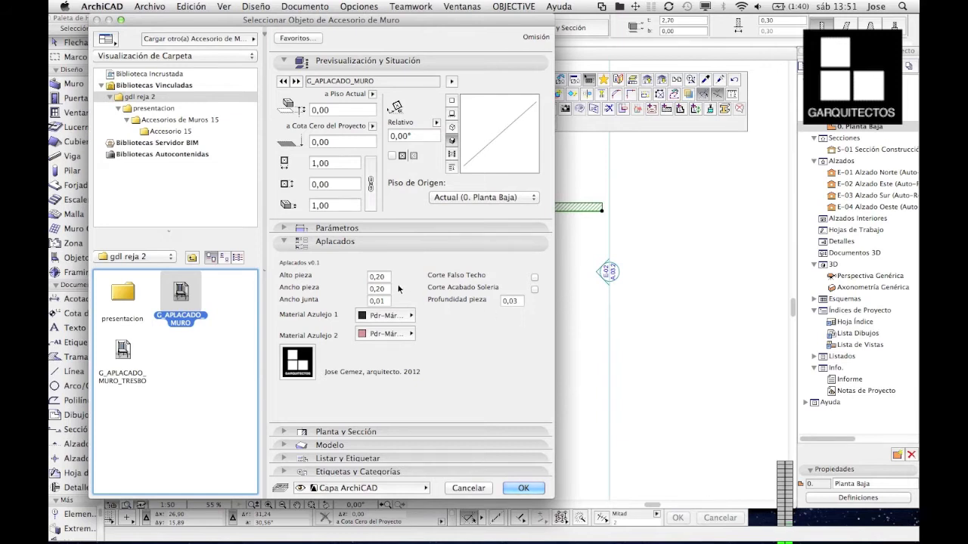
- Apply the cladding accessory to the lower side of the new wall in the floor plan
left_click(524, 489)
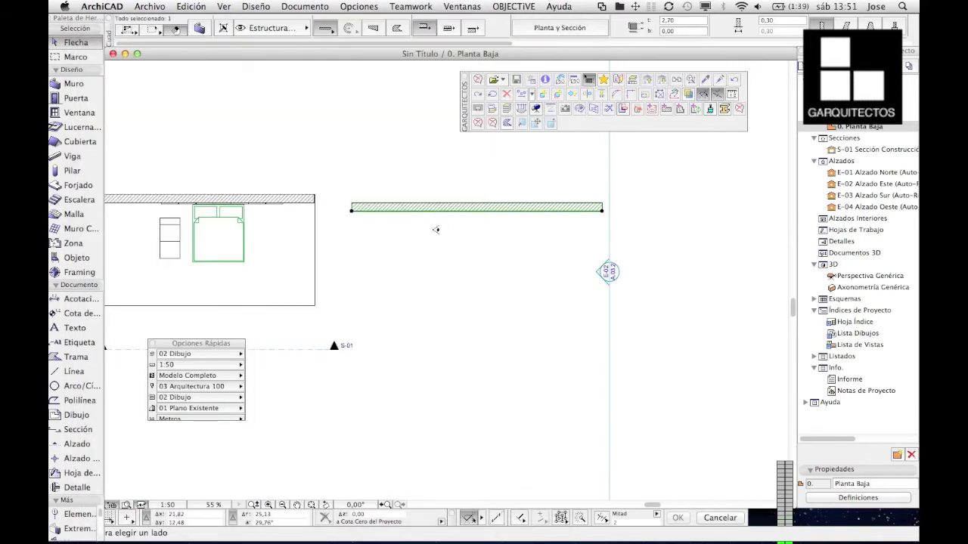
scroll(398, 213, "up", 5)
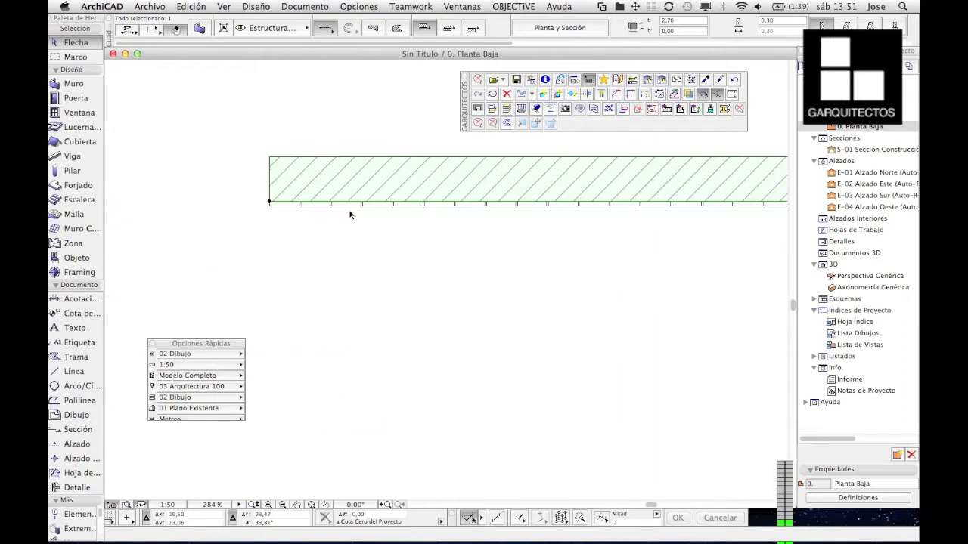
left_click(325, 215)
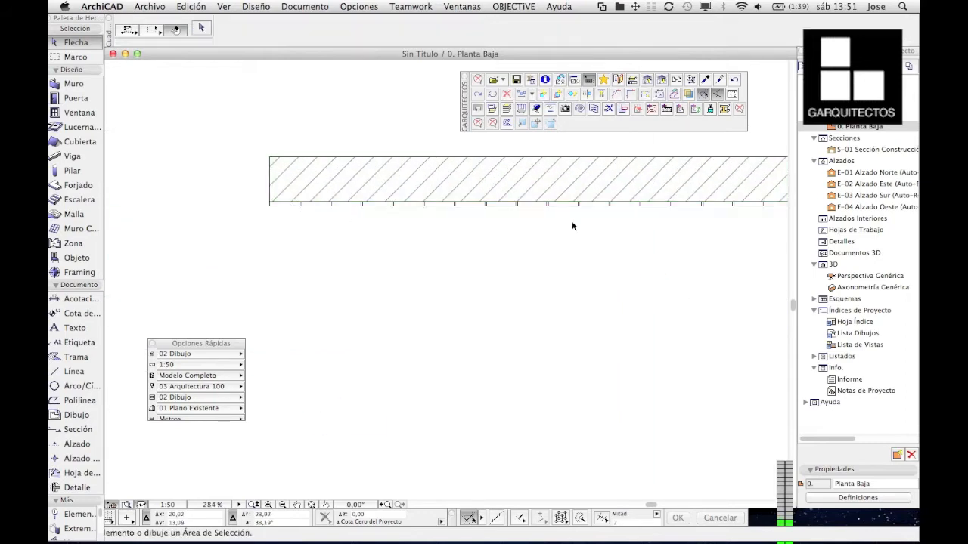
- Examine the chequered marble cladding on the new wall in the Perspectiva Genérica 3D view
double_click(866, 278)
scroll(571, 270, "down", 4)
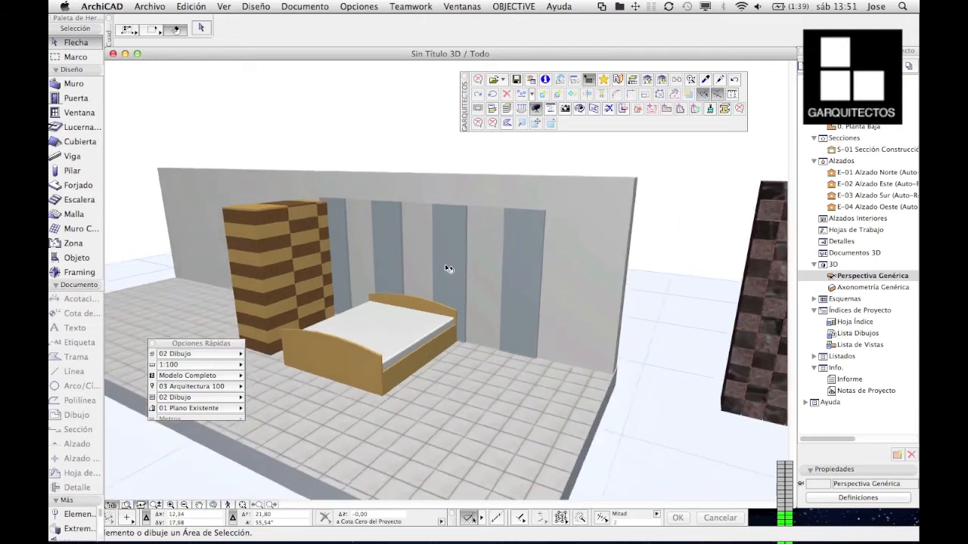
mouse_move(571, 271)
middle_mouse_down()
mouse_move(410, 262)
mouse_move(485, 297)
middle_mouse_up()
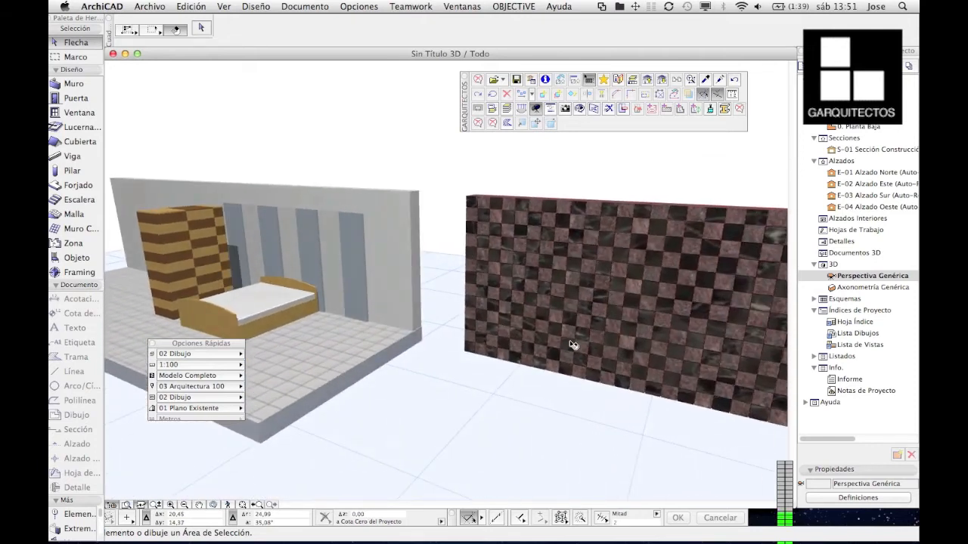
middle_click_drag(572, 341, 467, 330)
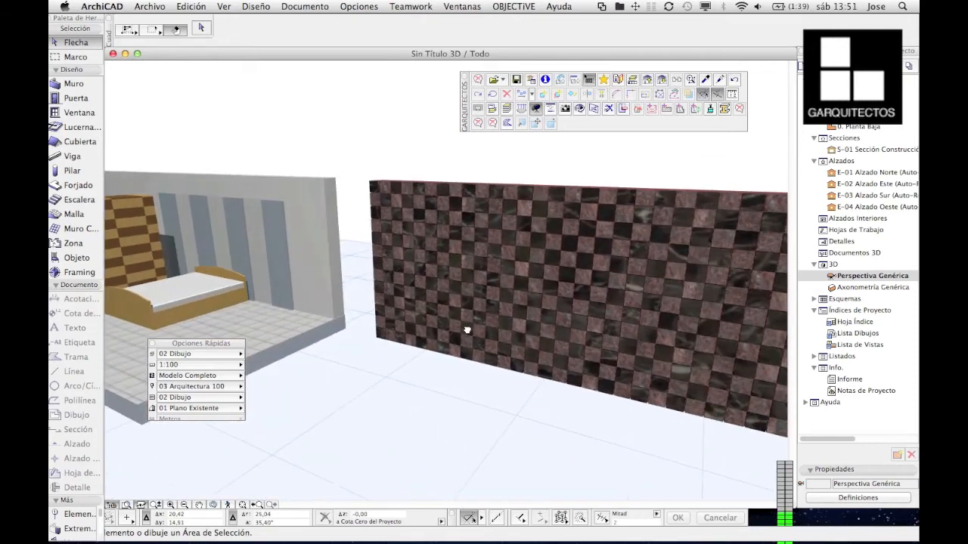
left_click(214, 505)
left_click_drag(498, 344, 640, 344)
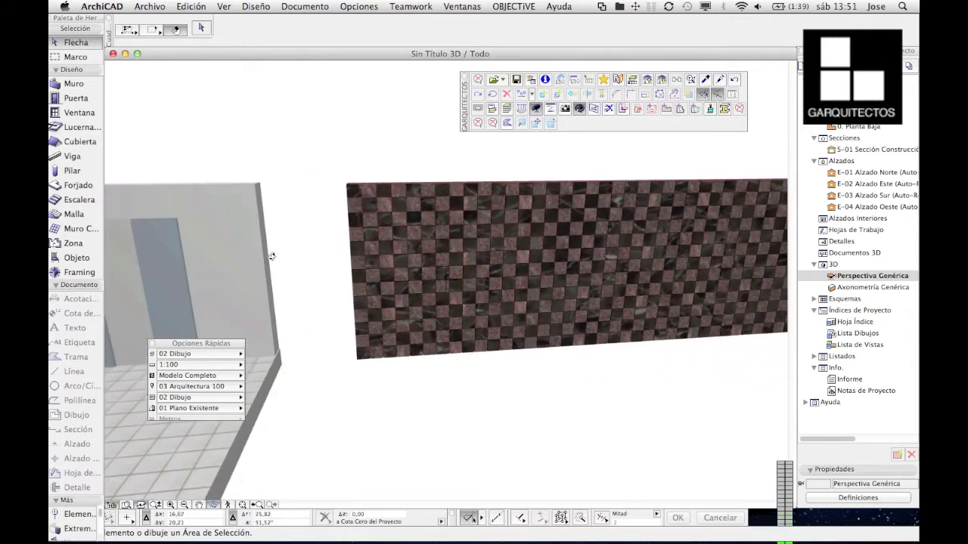
middle_click_drag(563, 270, 501, 264)
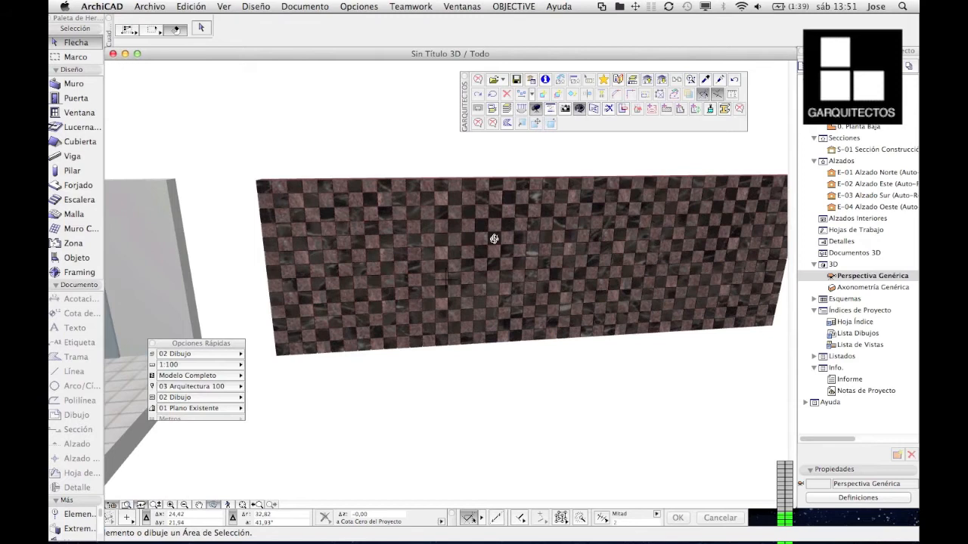
key("Escape")
left_click(550, 251)
key("Escape")
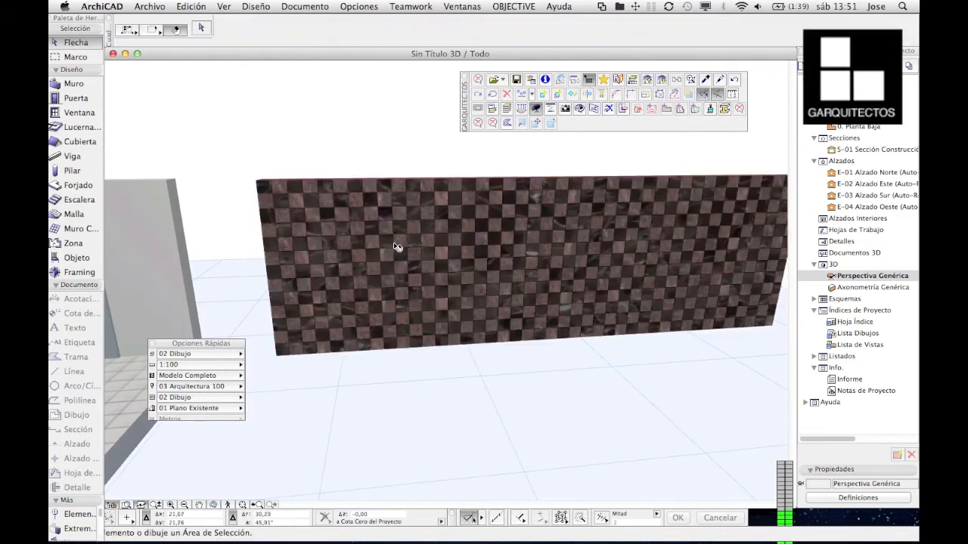
scroll(395, 246, "up", 2)
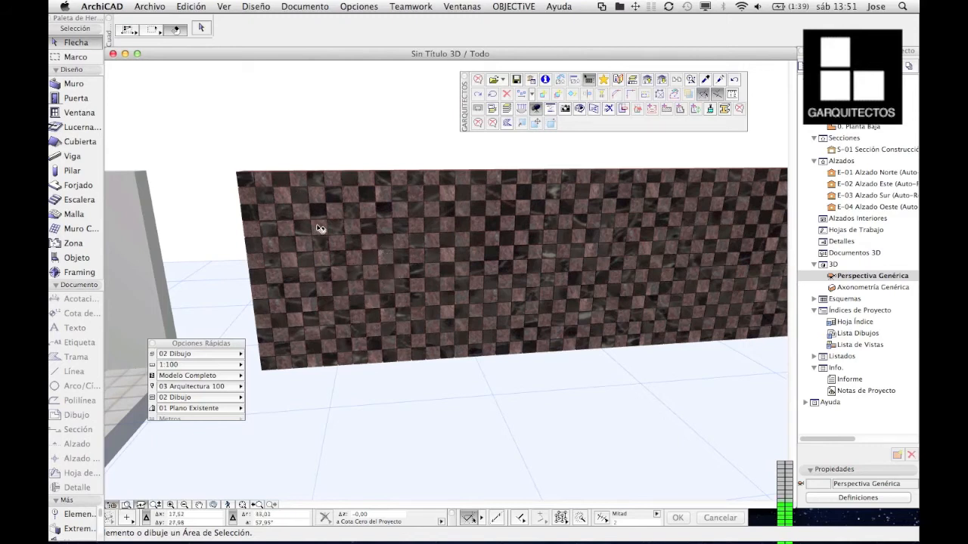
- Change the surface material of the wall behind the marble cladding to Pintura-01
left_click(213, 504)
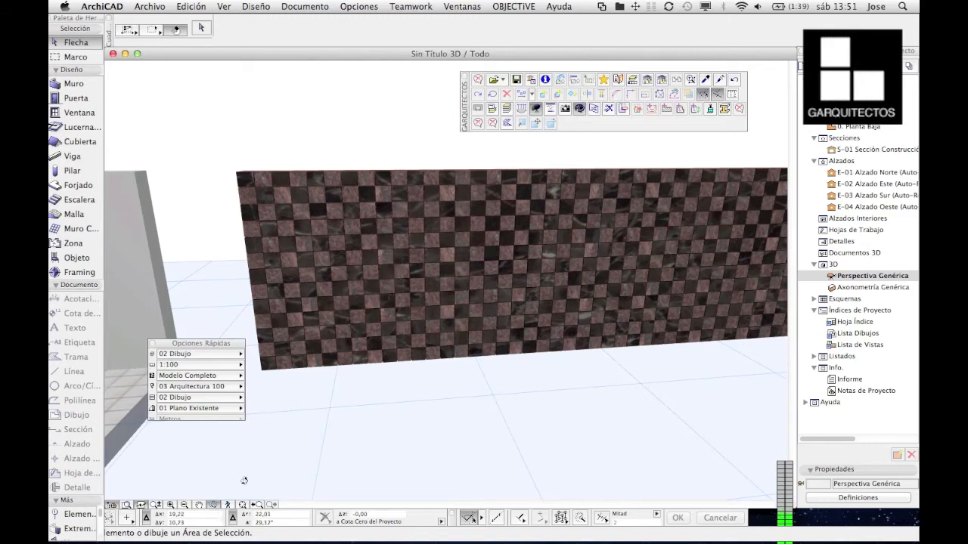
left_click_drag(434, 366, 418, 400)
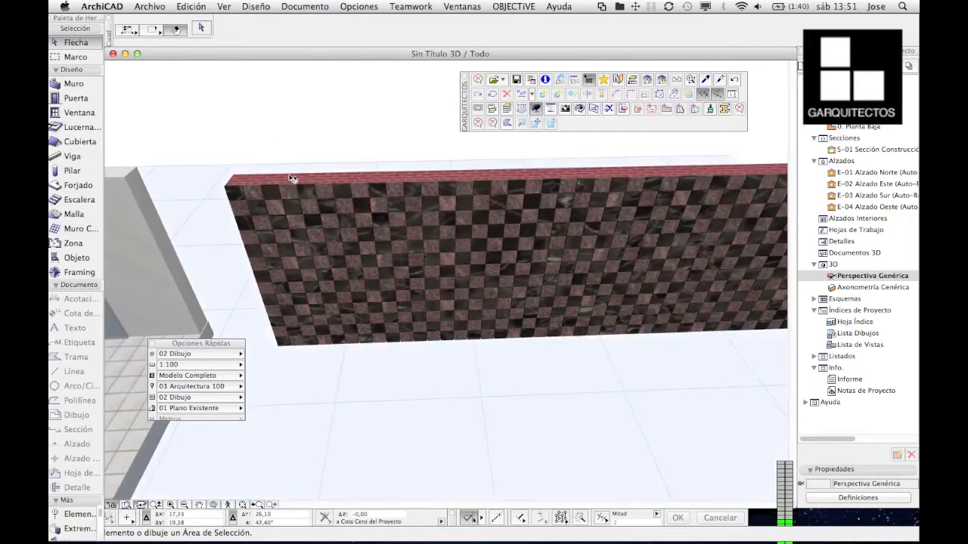
left_click(290, 176)
left_click(458, 29)
left_click(426, 29)
left_click(422, 30)
left_click(485, 41)
left_click(463, 29)
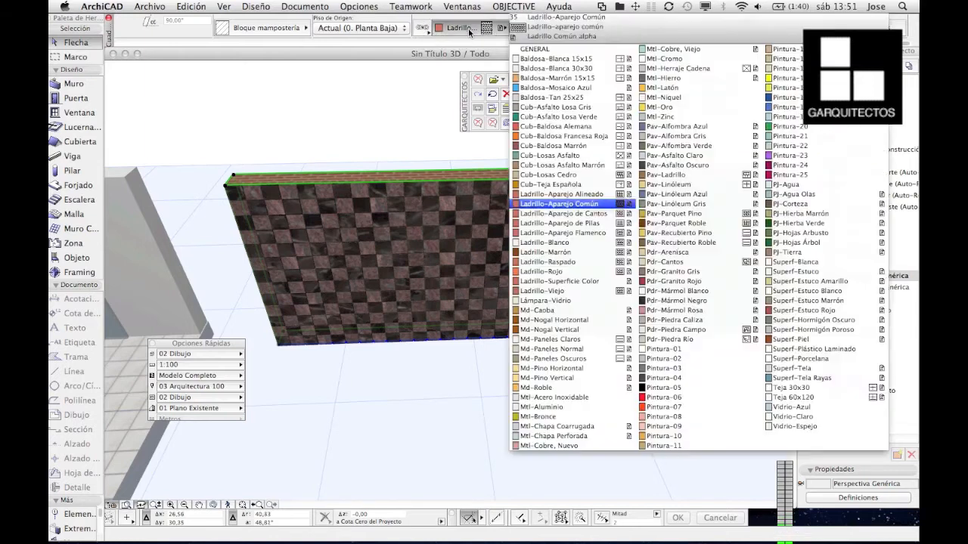
left_click(683, 350)
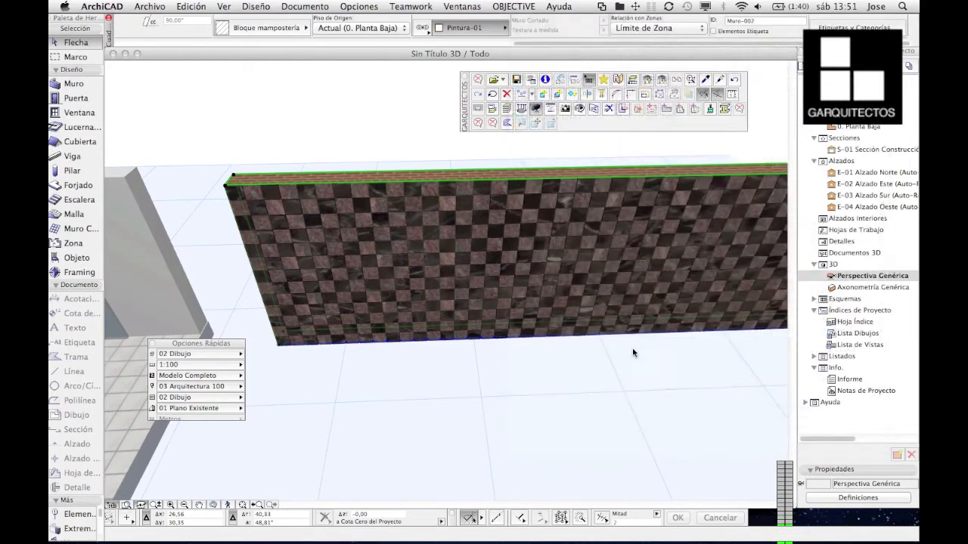
- Deselect the clad wall in the 3D view and open the 0. Planta Baja floor plan
left_click(586, 358)
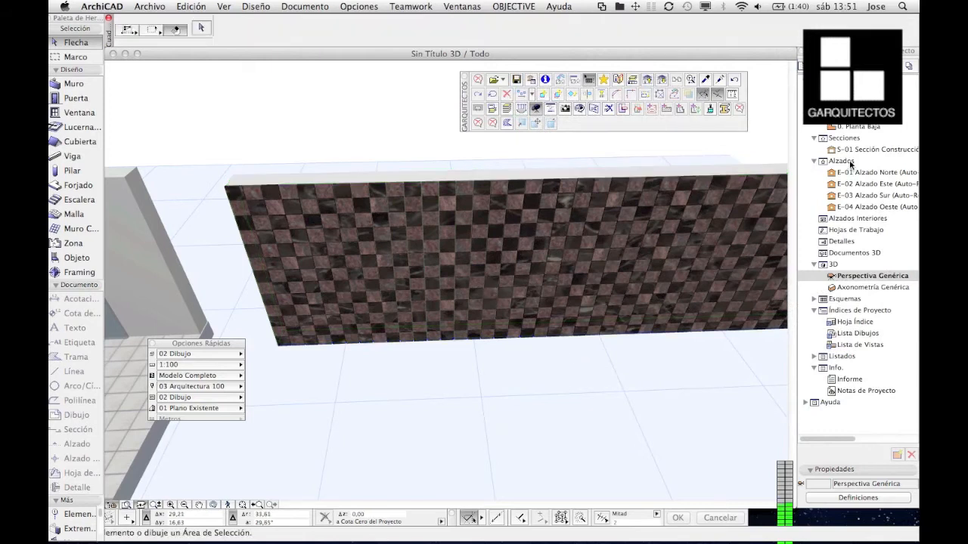
double_click(855, 127)
scroll(511, 239, "down", 3)
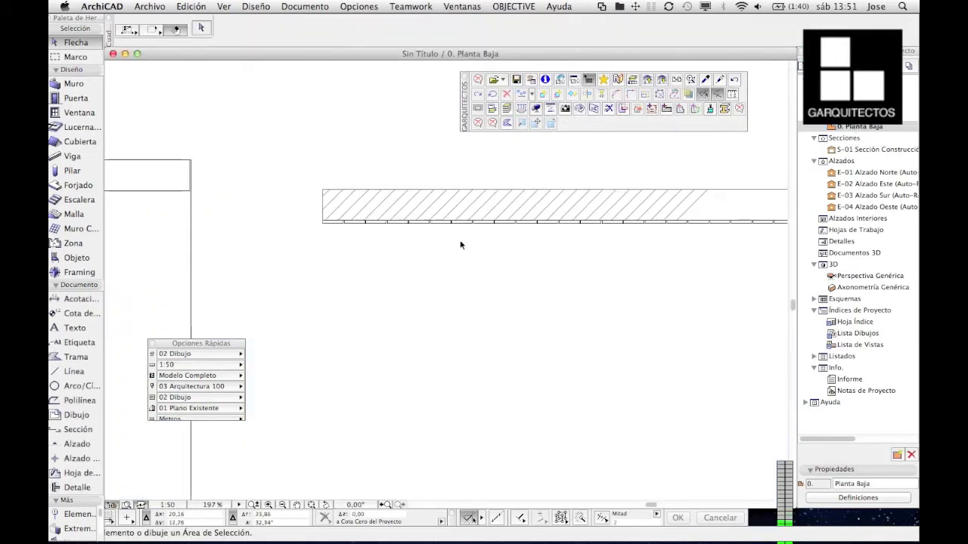
left_click(367, 340)
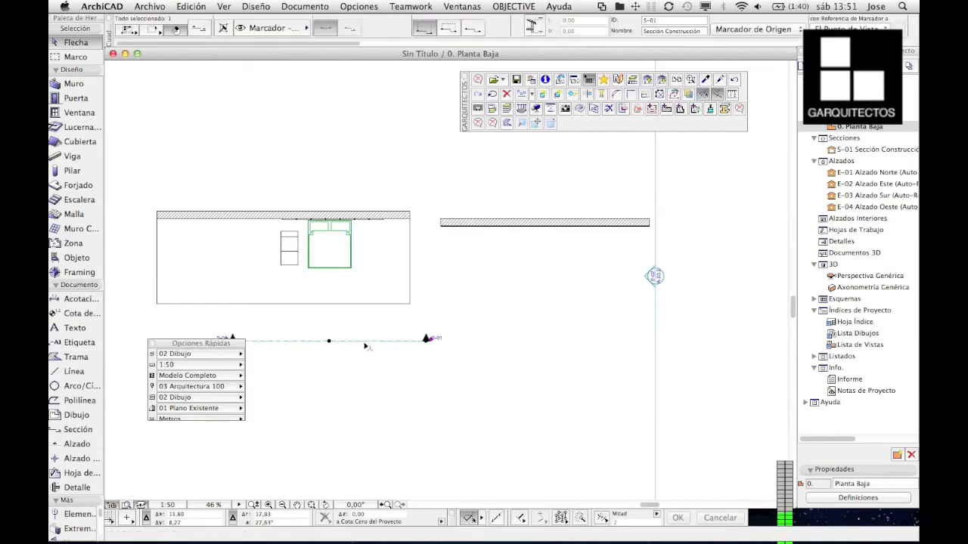
key("shift+super+m")
left_click(354, 342)
key("Escape")
key("Escape")
- Move the S-01 section line so that it runs just below the clad wall in the floor plan
left_click(392, 342)
key("super+d")
left_click(389, 341)
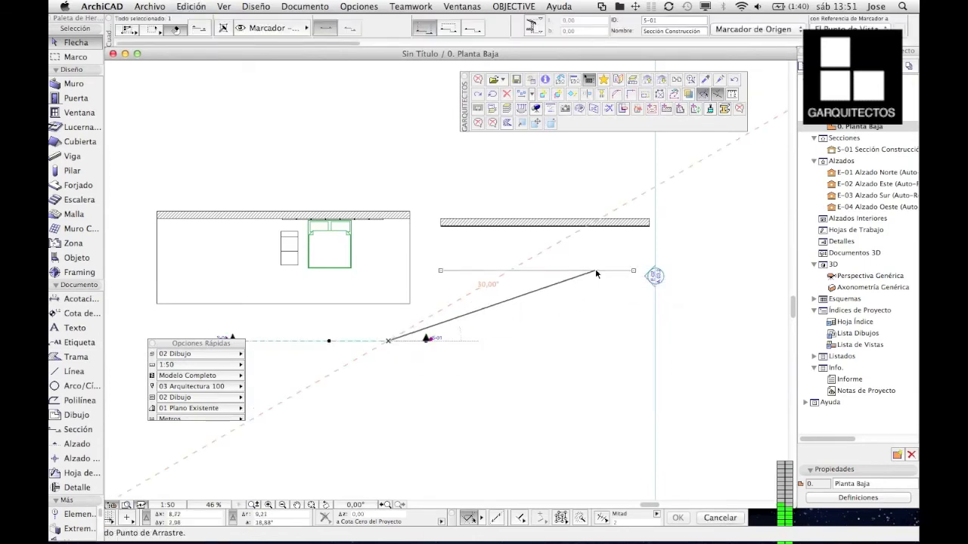
left_click(596, 270)
key("Escape")
- In the S-01 section, set the wall cladding's Alto pieza to 0,06 and Ancho pieza to 0,24
double_click(861, 151)
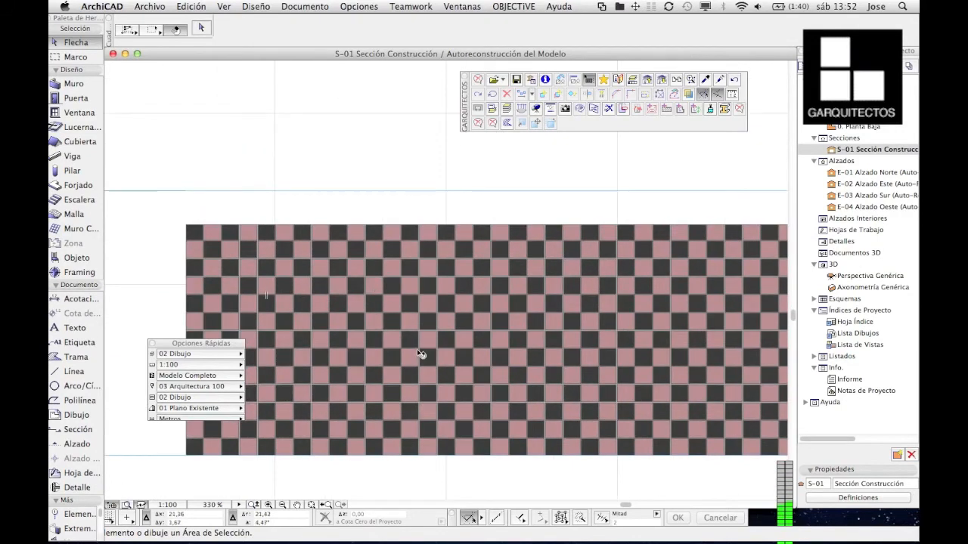
left_click(488, 350)
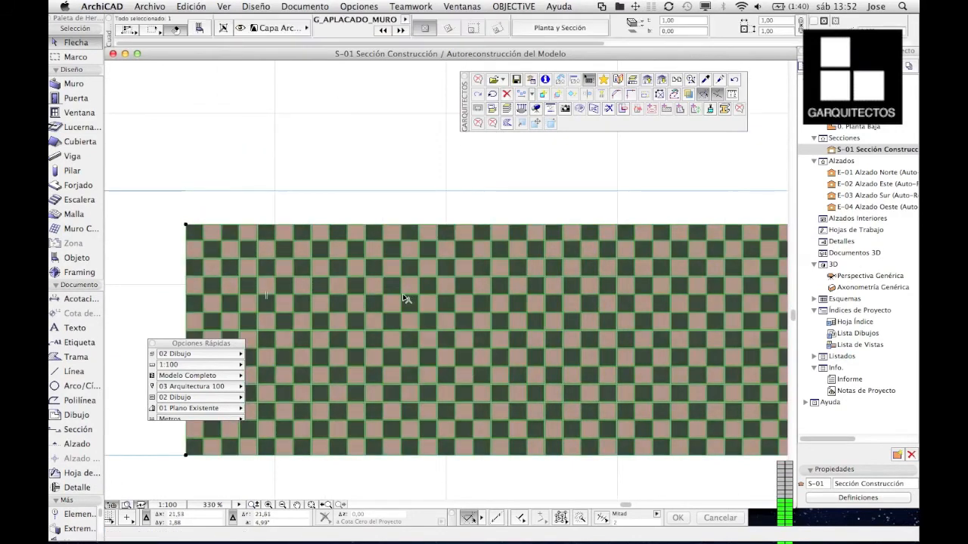
left_click(200, 28)
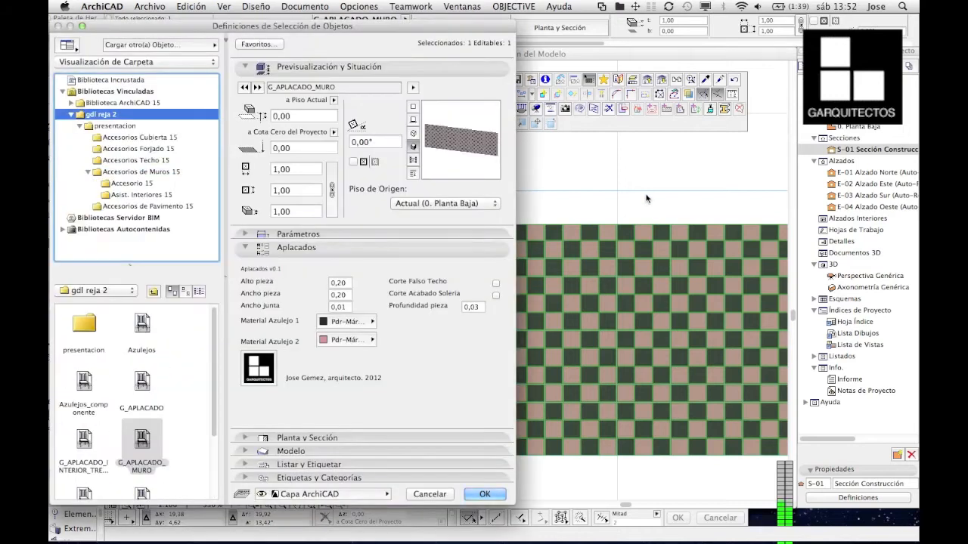
left_click(344, 295)
left_click(344, 283)
type("0,06")
left_click(350, 297)
type("0,24")
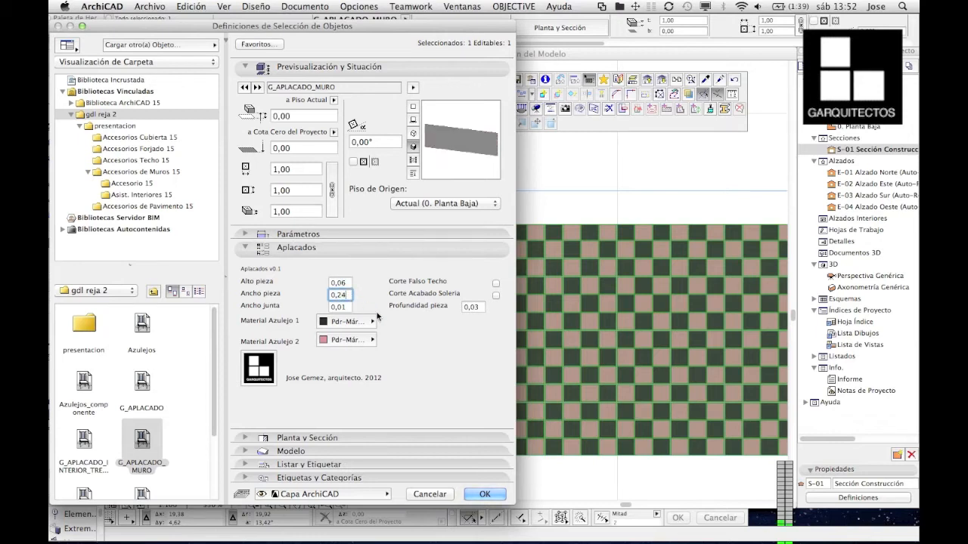
left_click(484, 494)
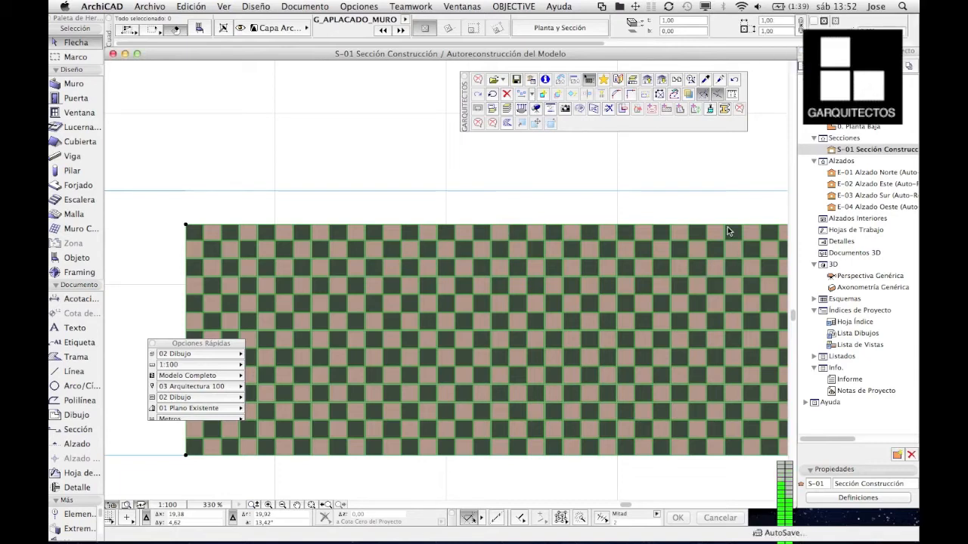
key("Escape")
left_click(361, 314)
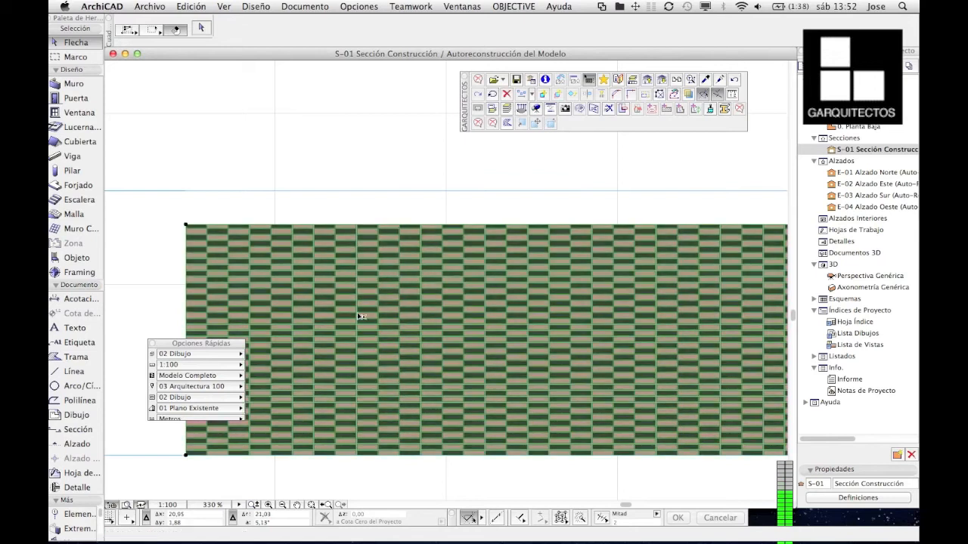
key("Escape")
- Set the wall cladding's Material Azulejo 1 to Pintura-12 and Material Azulejo 2 to Pintura-11
scroll(371, 300, "up", 1)
scroll(387, 289, "up", 4)
left_click(347, 308)
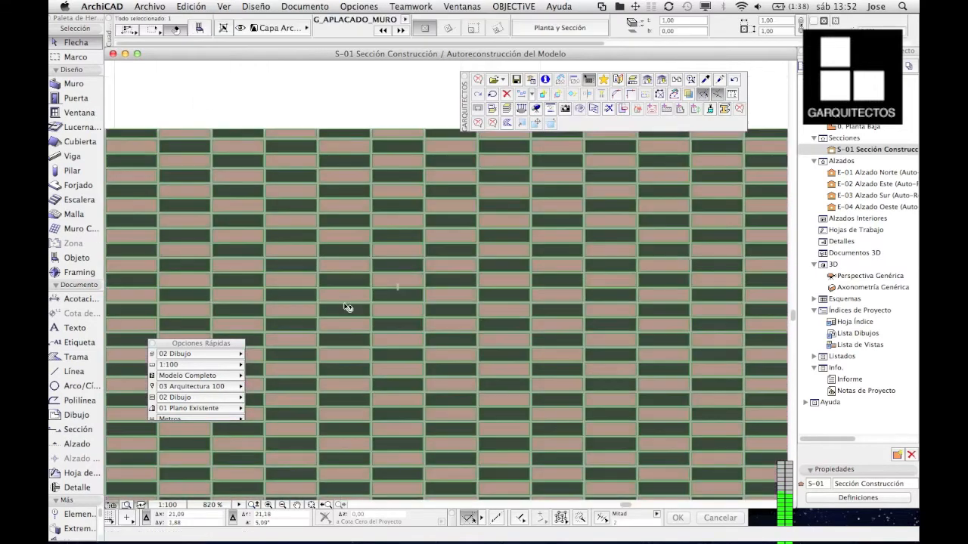
left_click(203, 29)
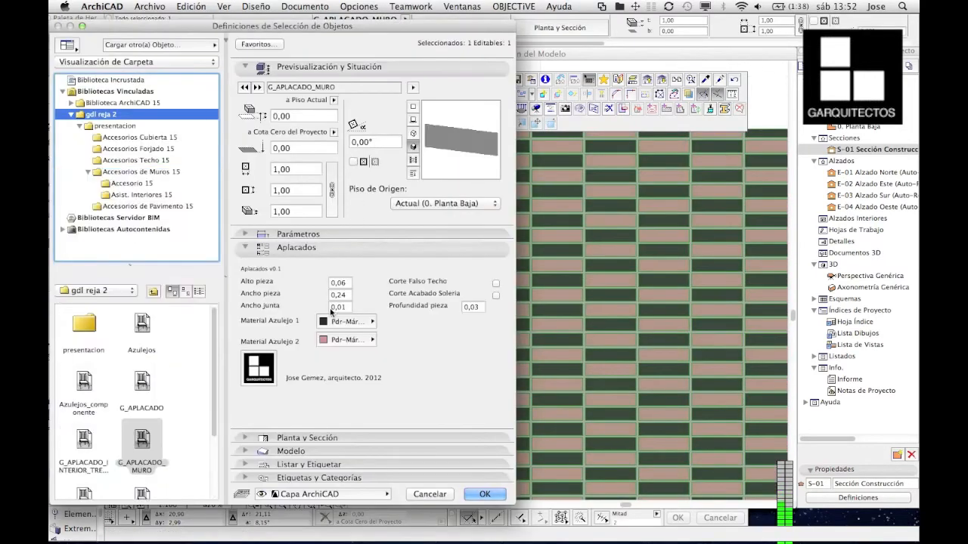
left_click(344, 321)
left_click(656, 137)
left_click(352, 340)
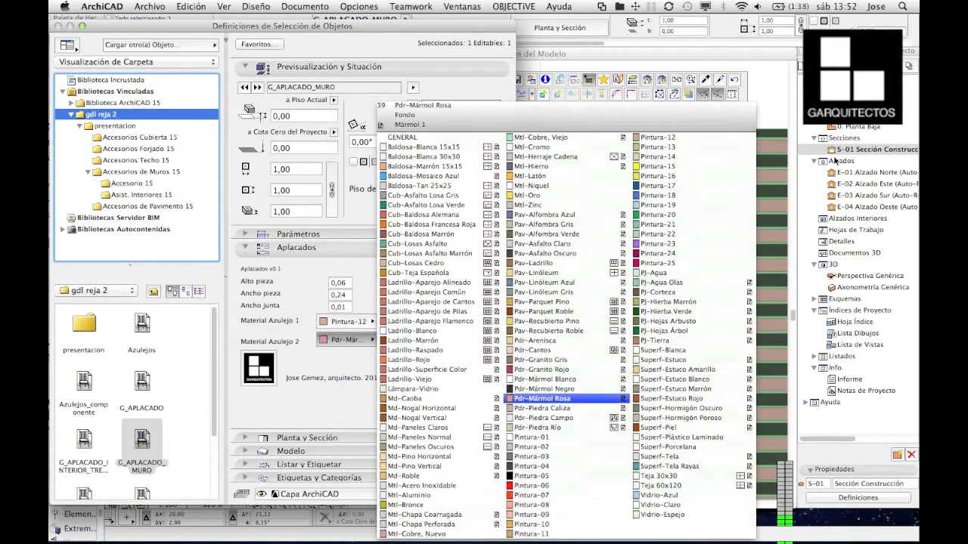
left_click(555, 535)
left_click(490, 493)
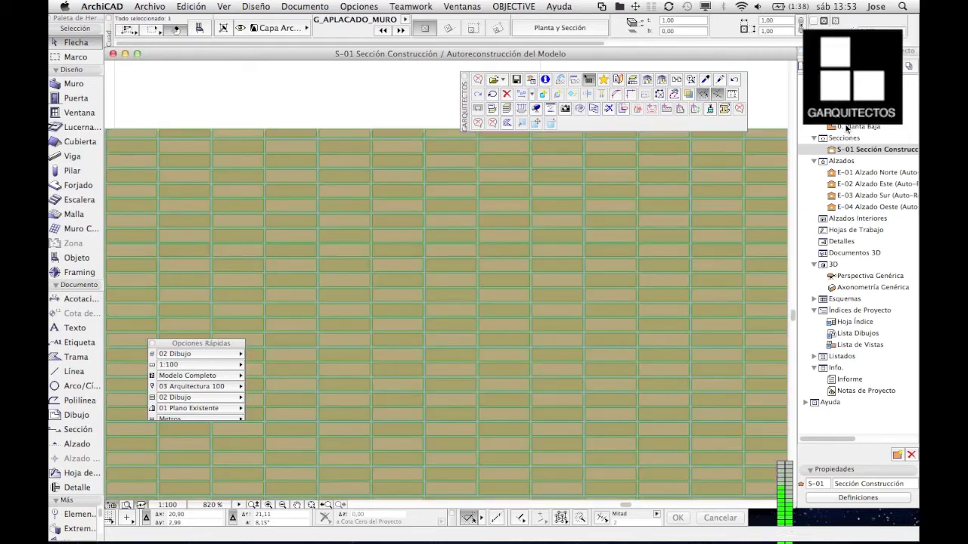
- From the Planta Baja floor plan, set the wall cladding's Alto pieza to 0,20 and Ancho pieza to 0,60
double_click(846, 129)
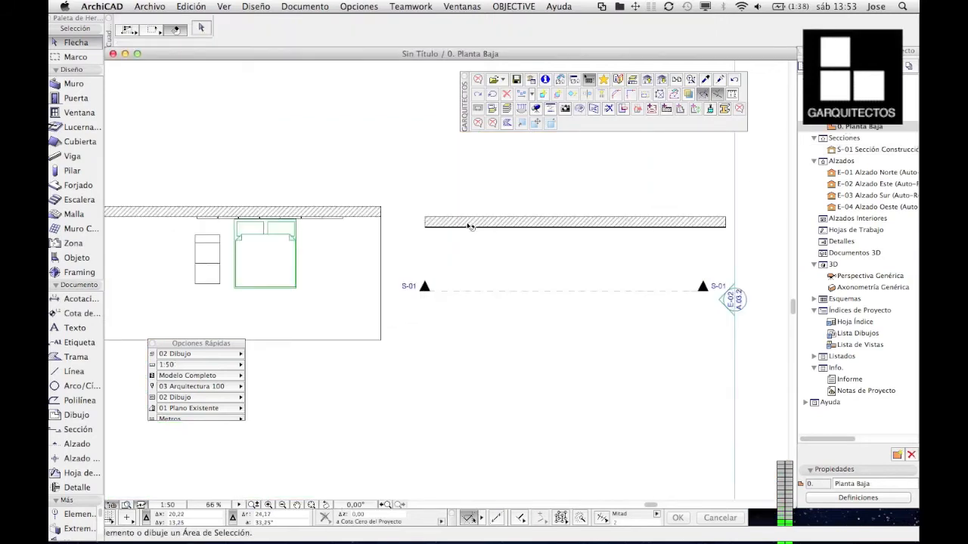
scroll(468, 226, "up", 5)
left_click(376, 243)
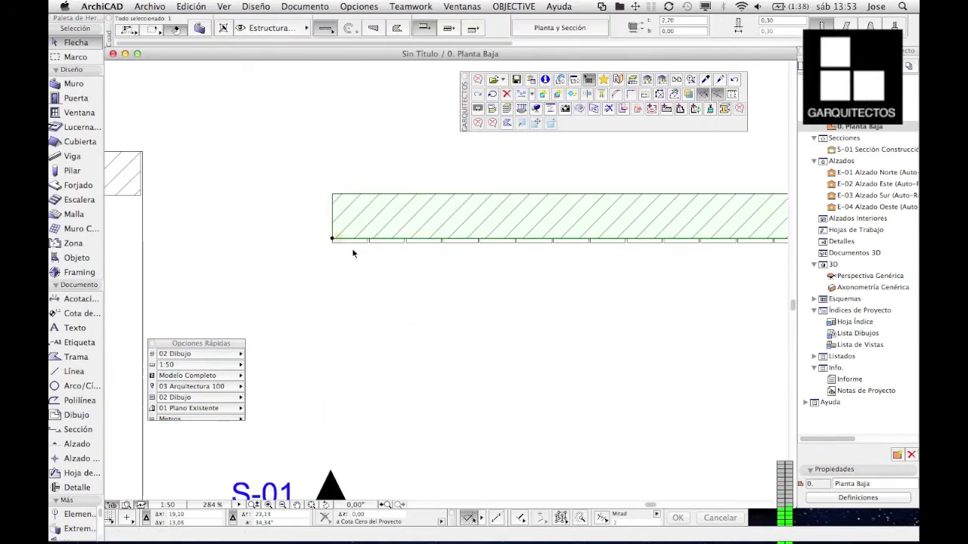
left_click(352, 253)
scroll(334, 241, "up", 4)
left_click(333, 244)
left_click(199, 29)
left_click(338, 283)
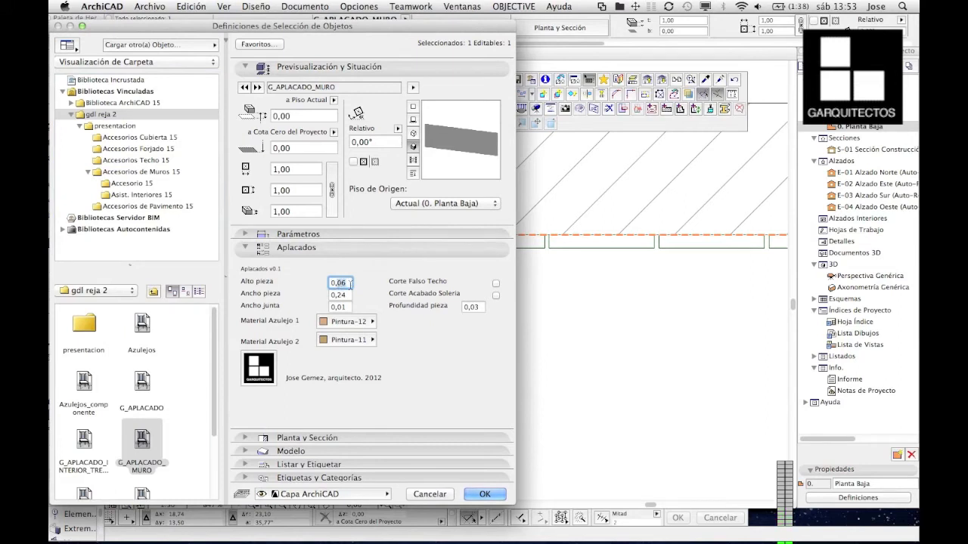
type("20")
left_click(349, 295)
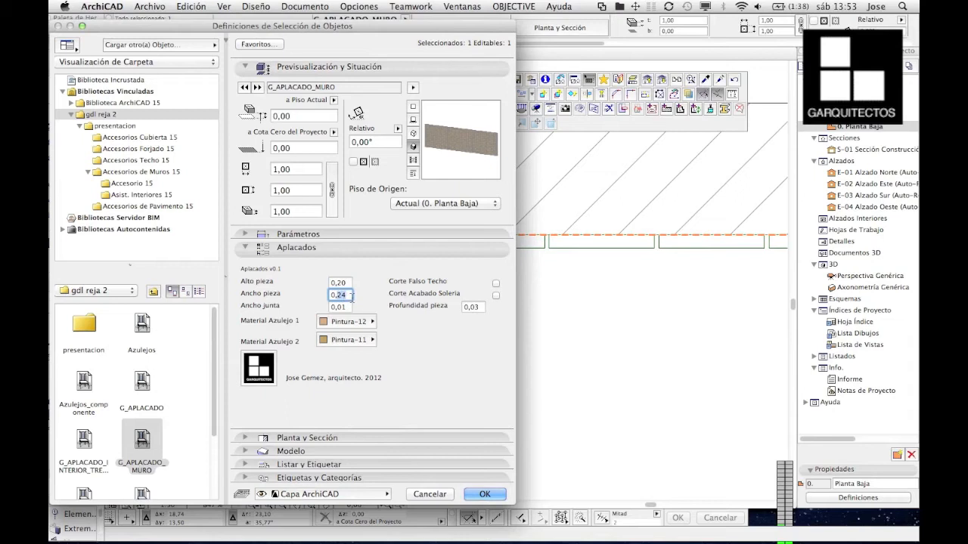
type("60")
left_click(484, 495)
- Shorten the clad wall considerably from its right end in the floor plan, and extend that same end slightly back out
scroll(378, 242, "down", 5)
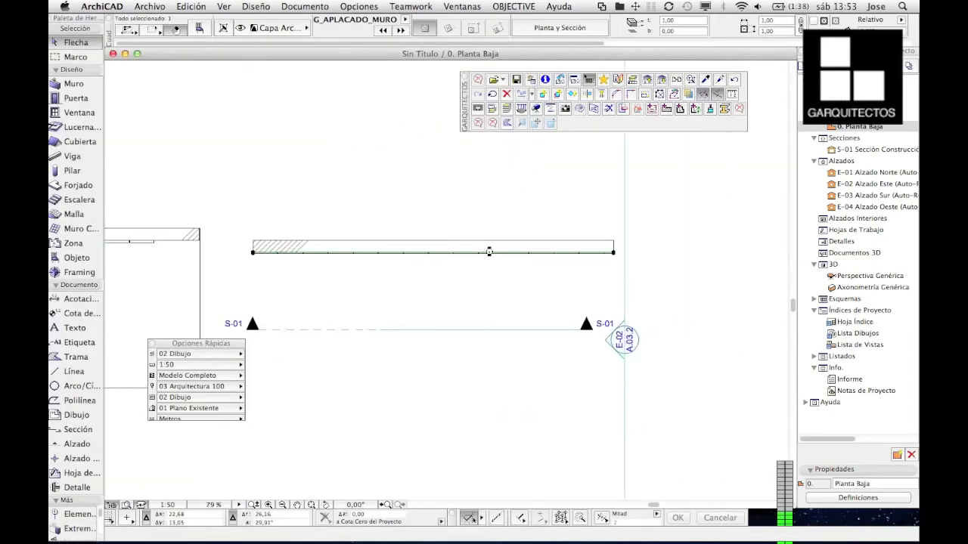
key("Escape")
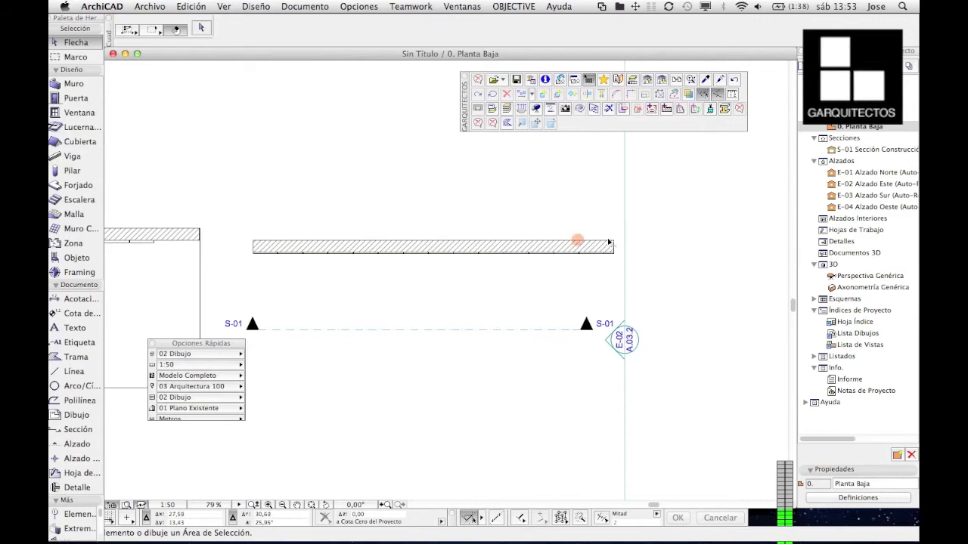
left_click(614, 250)
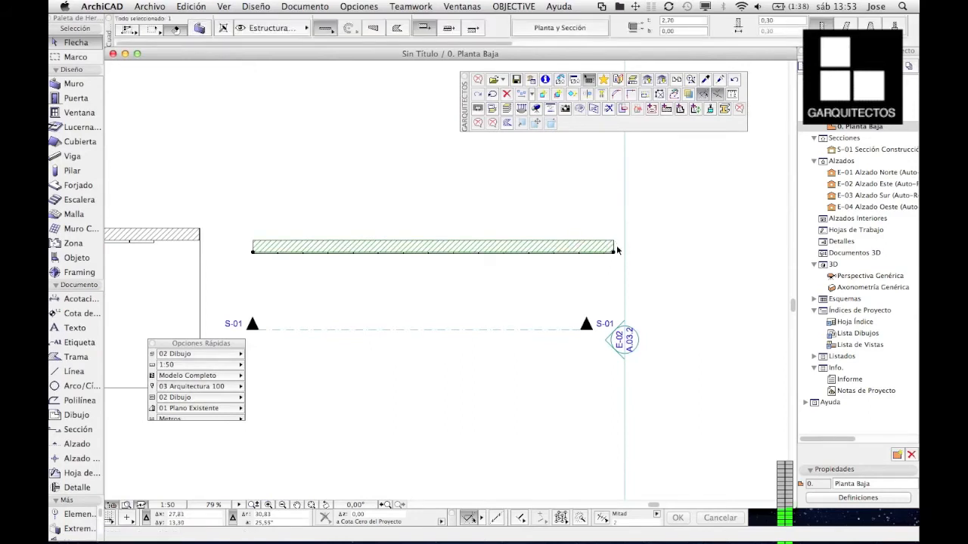
scroll(612, 251, "up", 4)
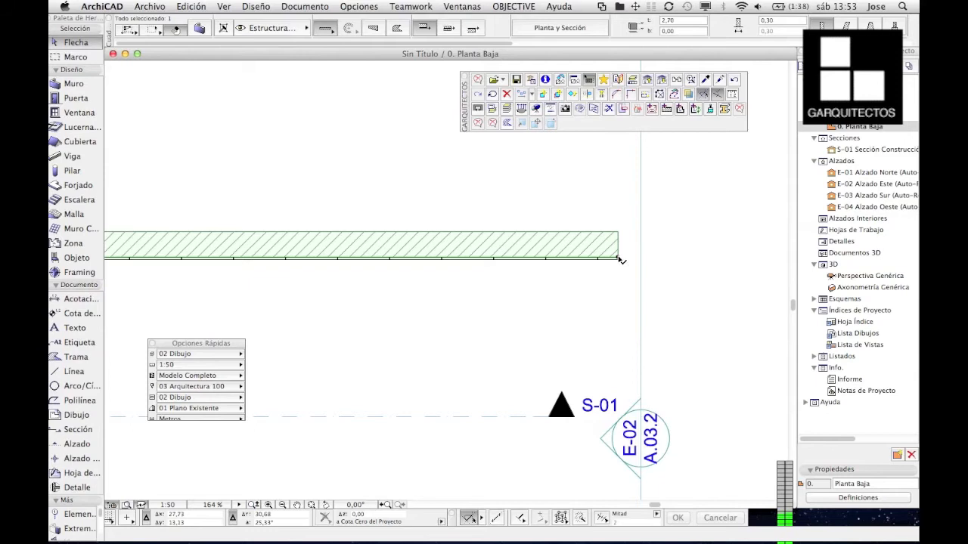
left_click(617, 257)
scroll(522, 264, "down", 1)
middle_click_drag(464, 274, 728, 265)
left_click(494, 248)
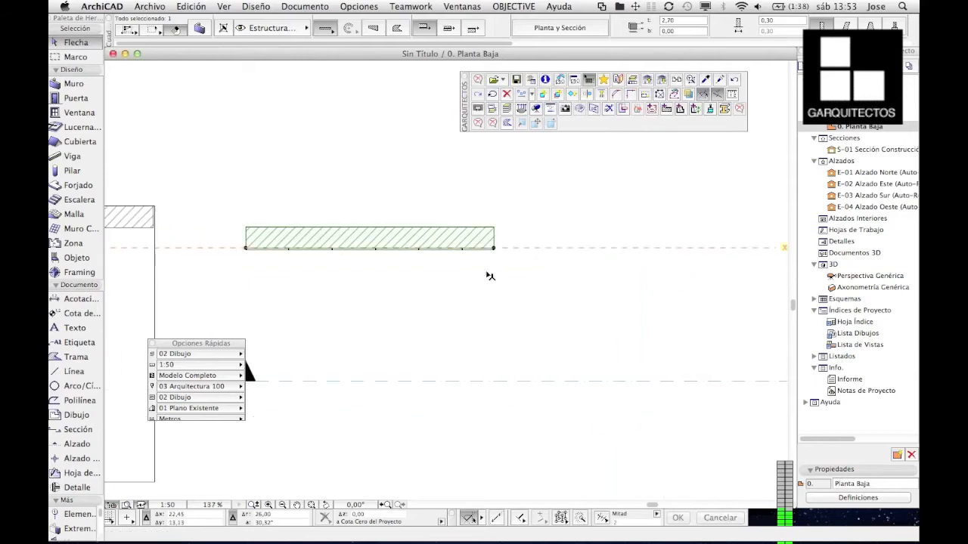
left_click(502, 258)
left_click(494, 234)
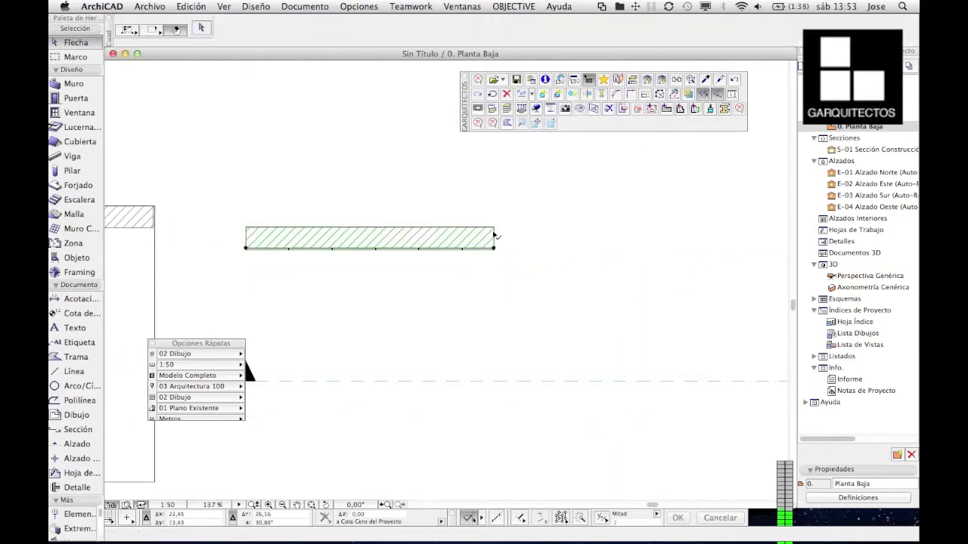
left_click(493, 248)
left_click(580, 250)
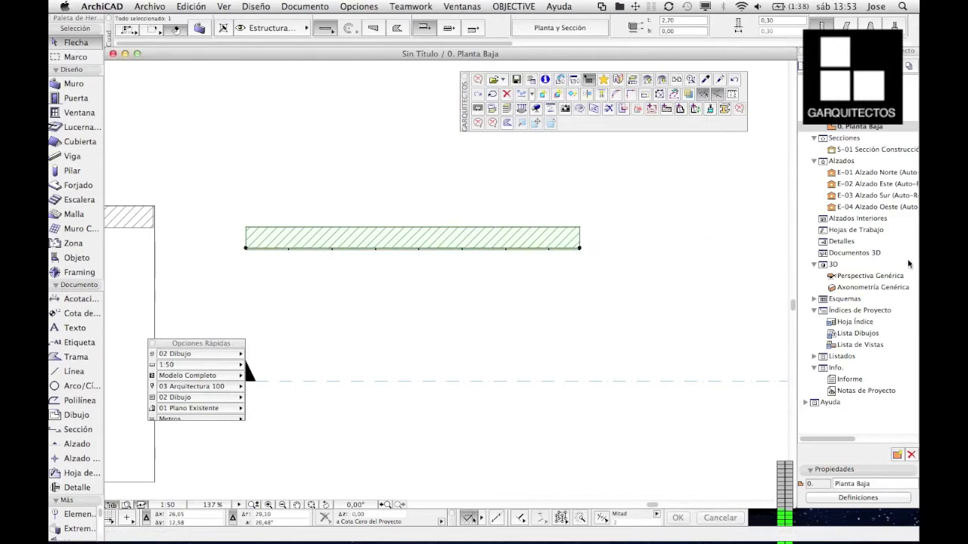
- Stretch the clad wall outward from its lower right corner in the Perspectiva Genérica 3D view
double_click(892, 278)
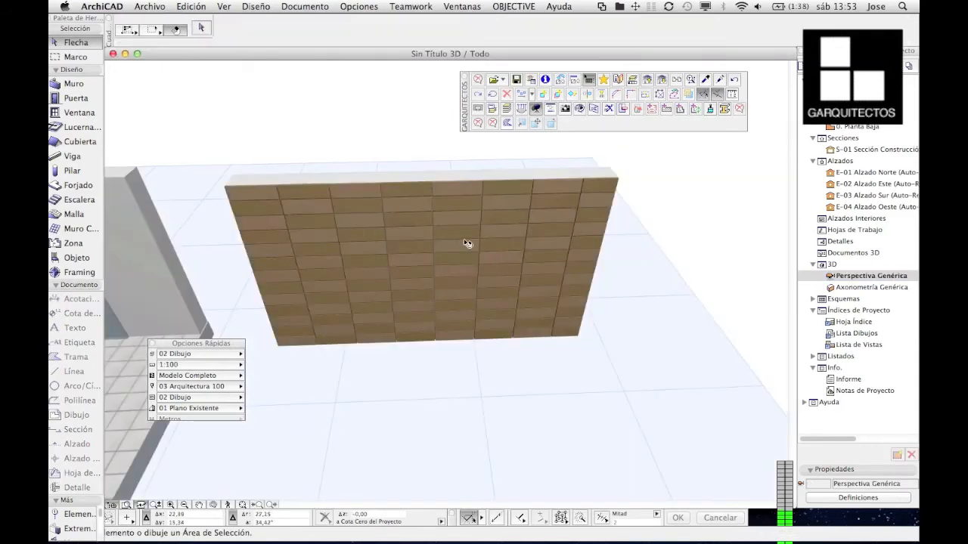
left_click(504, 214)
left_click(601, 176)
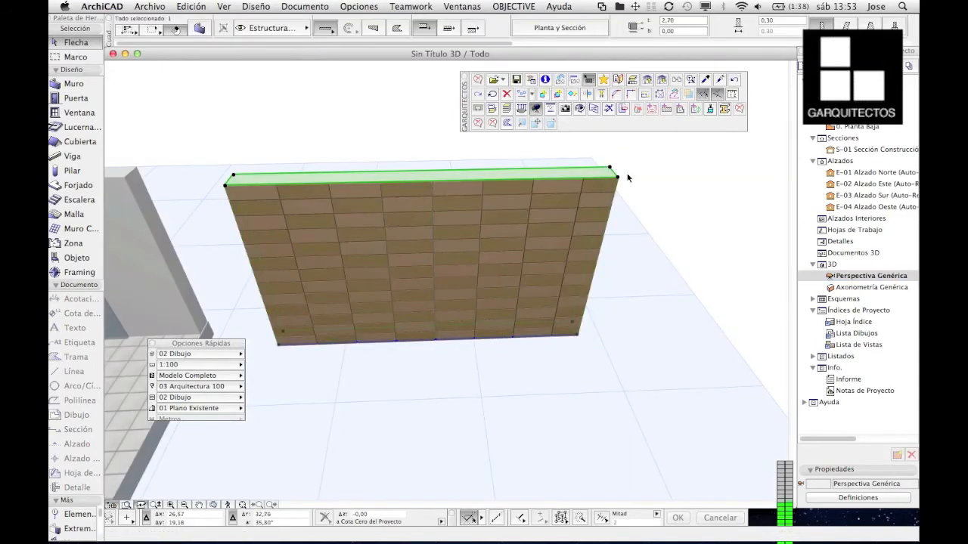
left_click(579, 337)
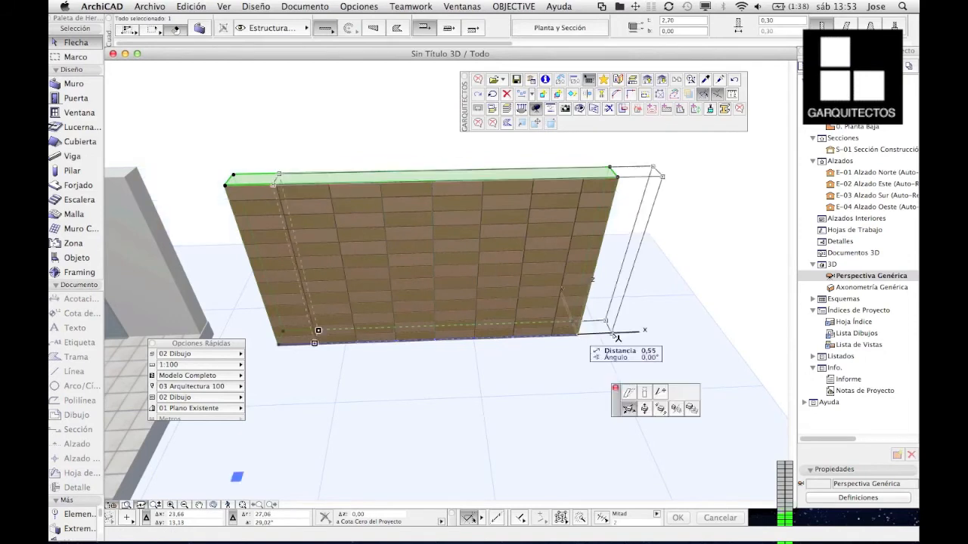
left_click(549, 263)
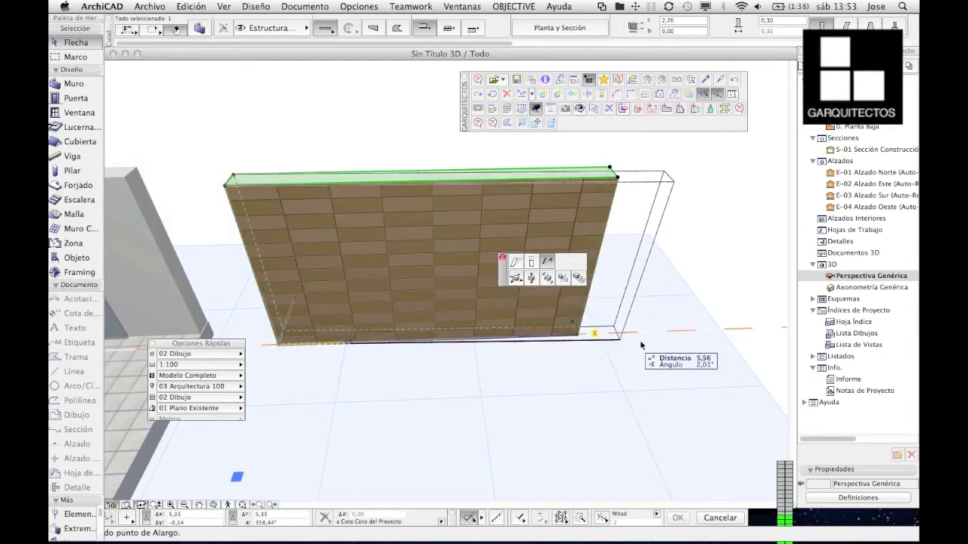
- Stretch the free end of the tiled wall outward along its length
left_click(660, 334)
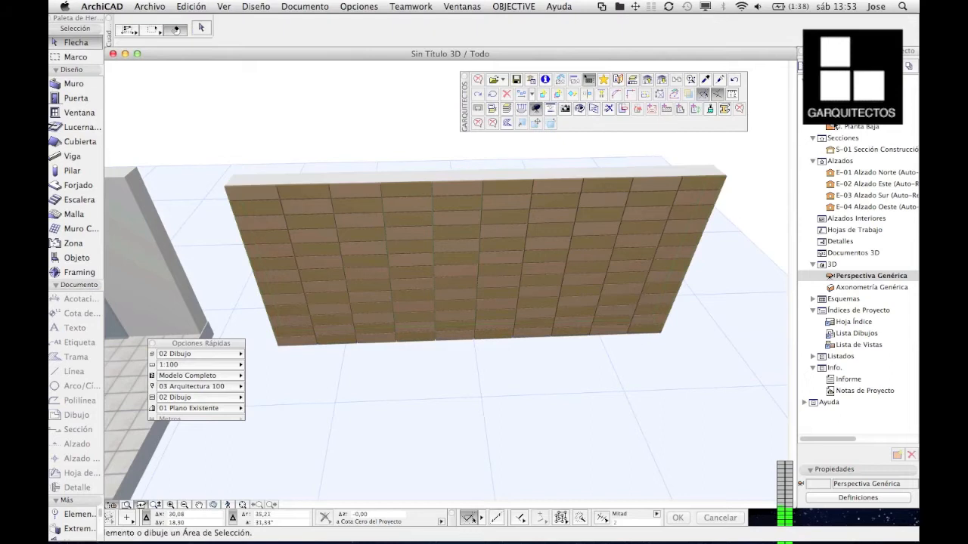
- Insert a 0,90 × 2,10 P1 15 door near the middle of the tiled wall in the Planta Baja plan and inspect it in Perspectiva Genérica
double_click(858, 126)
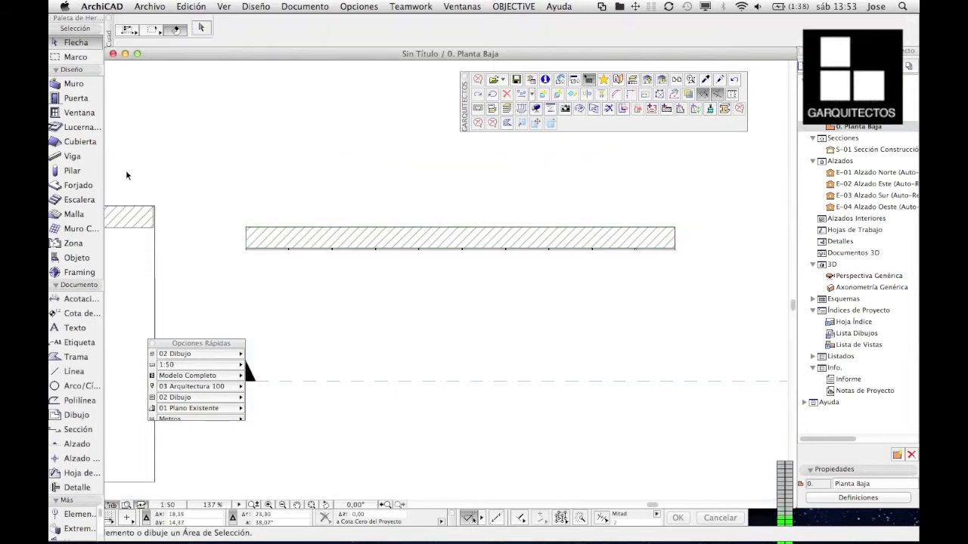
left_click(77, 99)
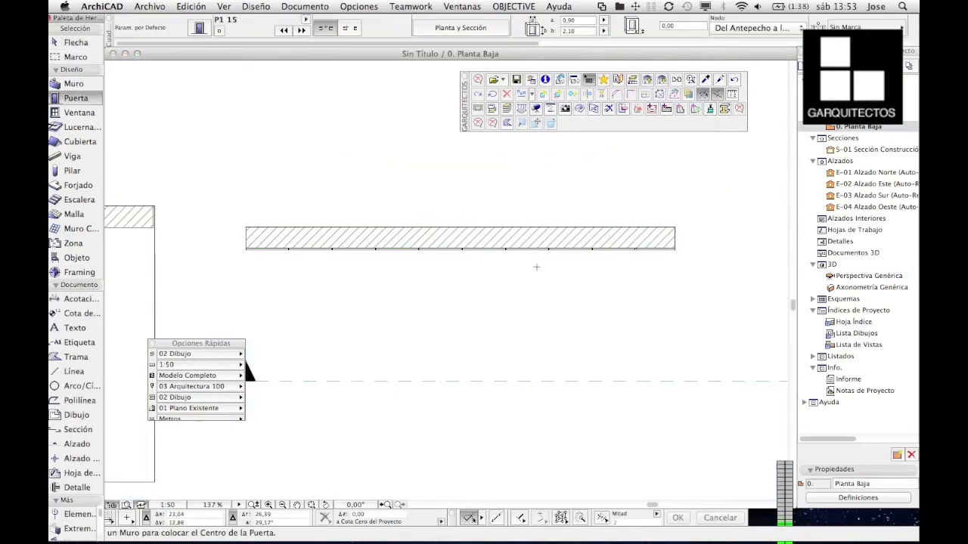
left_click(469, 227)
left_click(469, 279)
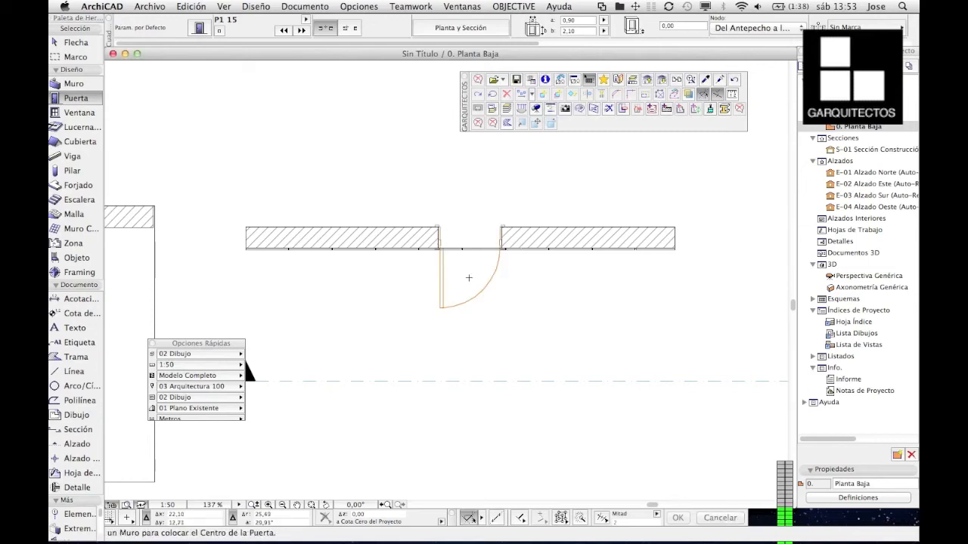
left_click(853, 277)
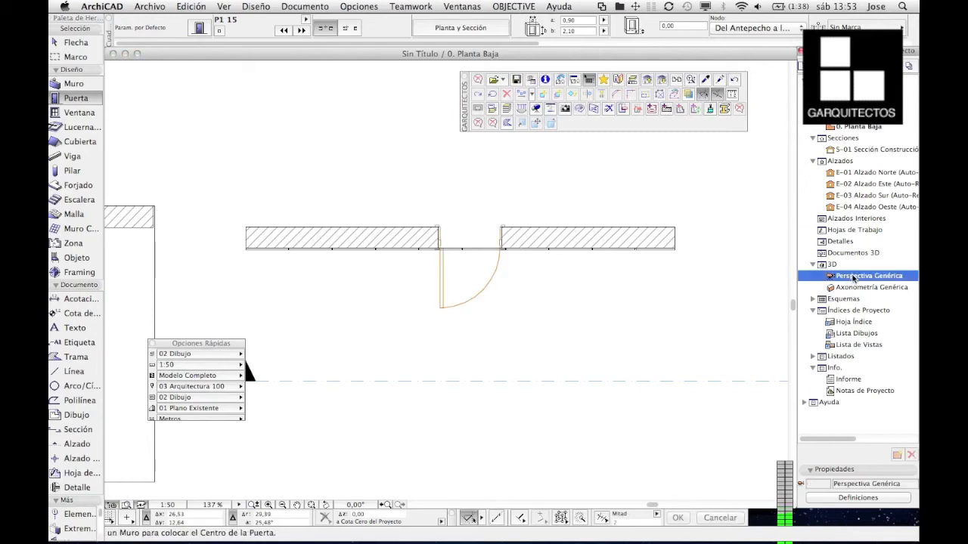
double_click(853, 277)
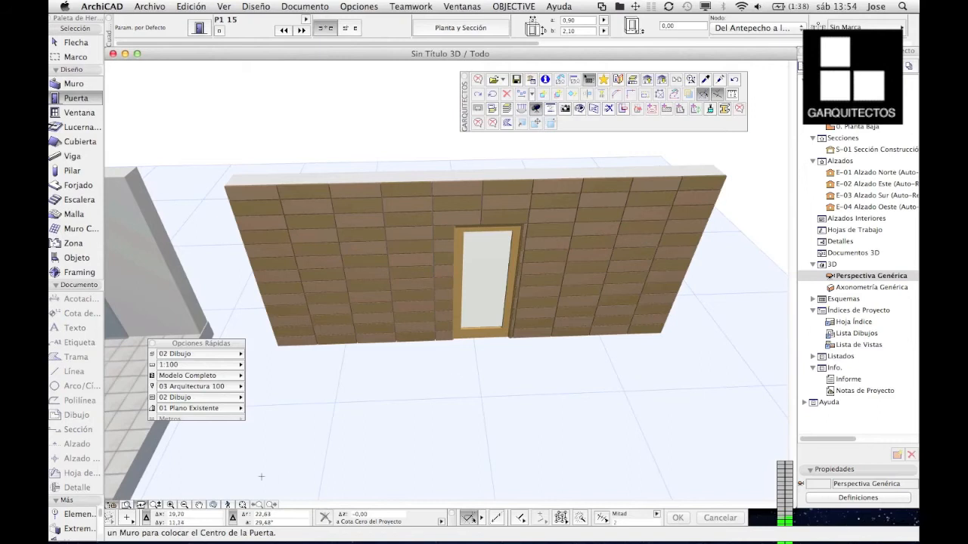
left_click(213, 504)
left_click_drag(506, 347, 477, 287)
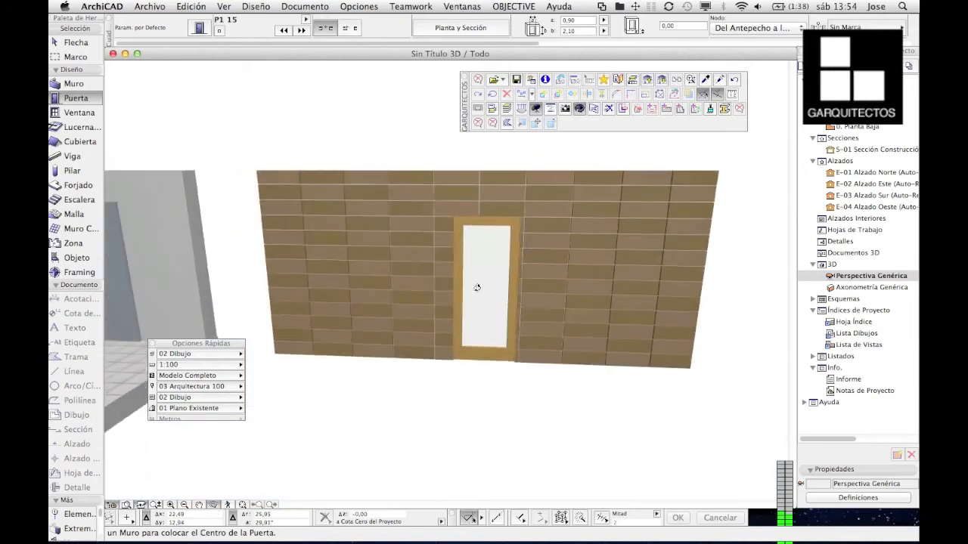
key("Escape")
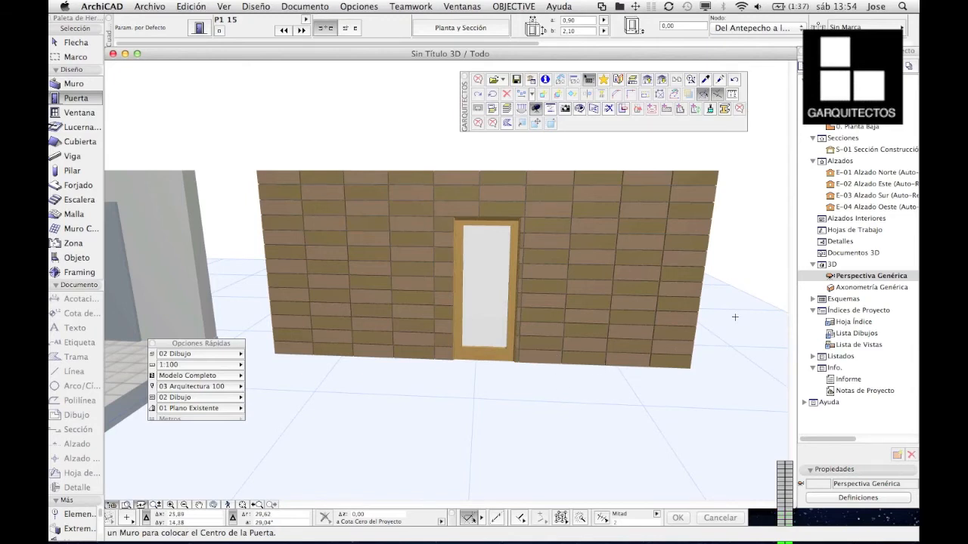
key("Escape")
- Insert a 0,90 × 1,50 V1 15 window in the wall segment left of the door in Planta Baja and show it in Perspectiva Genérica
double_click(868, 128)
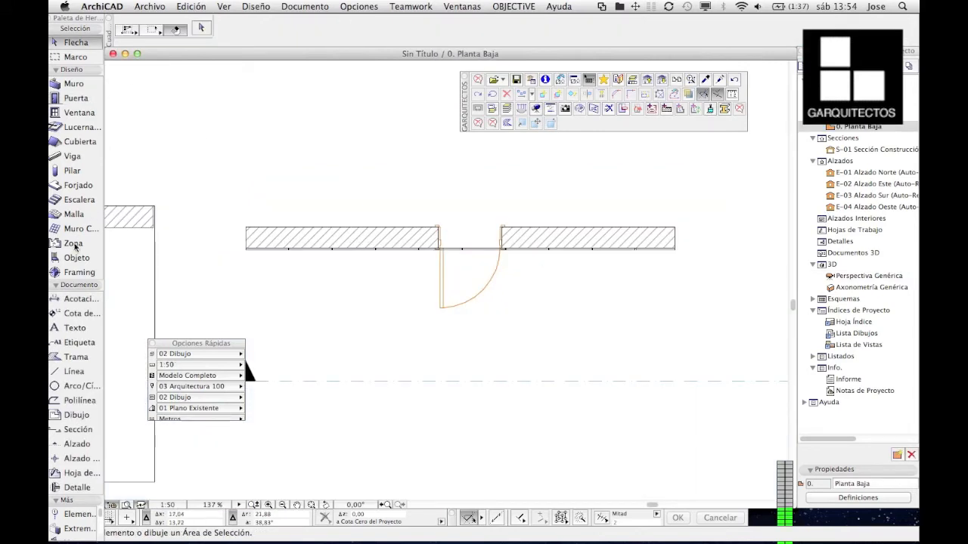
left_click(85, 114)
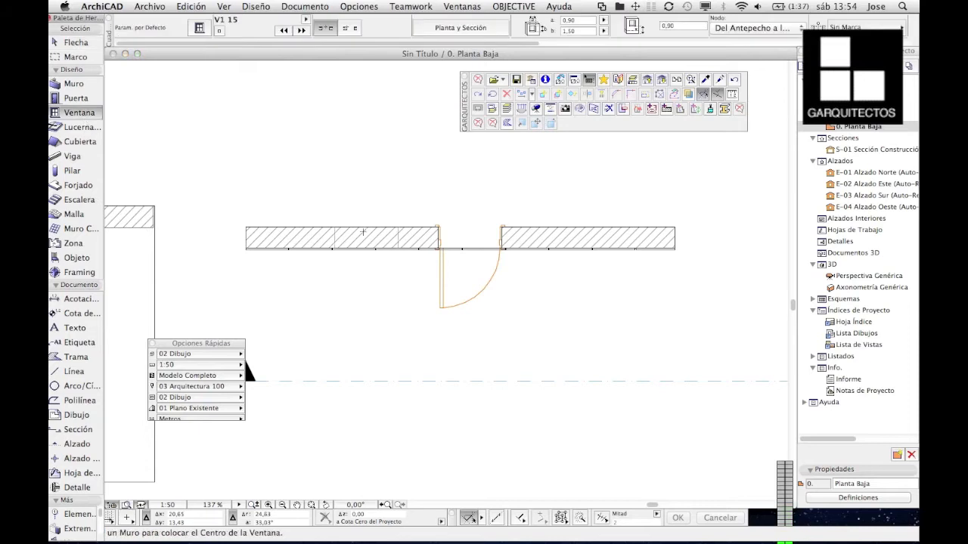
left_click(334, 236)
left_click(330, 270)
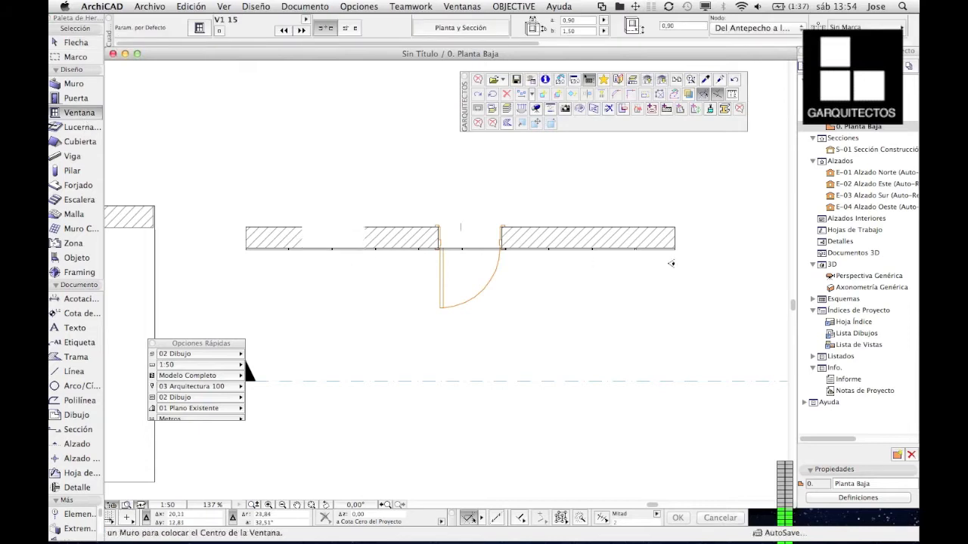
double_click(868, 277)
key("Escape")
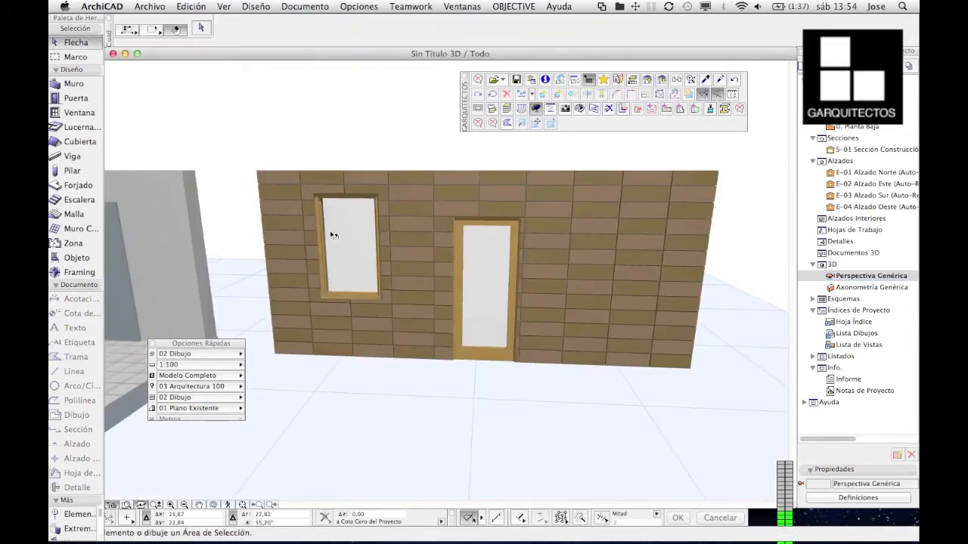
- Move the window along the tiled wall a short distance towards the door in the perspective
left_click(323, 201)
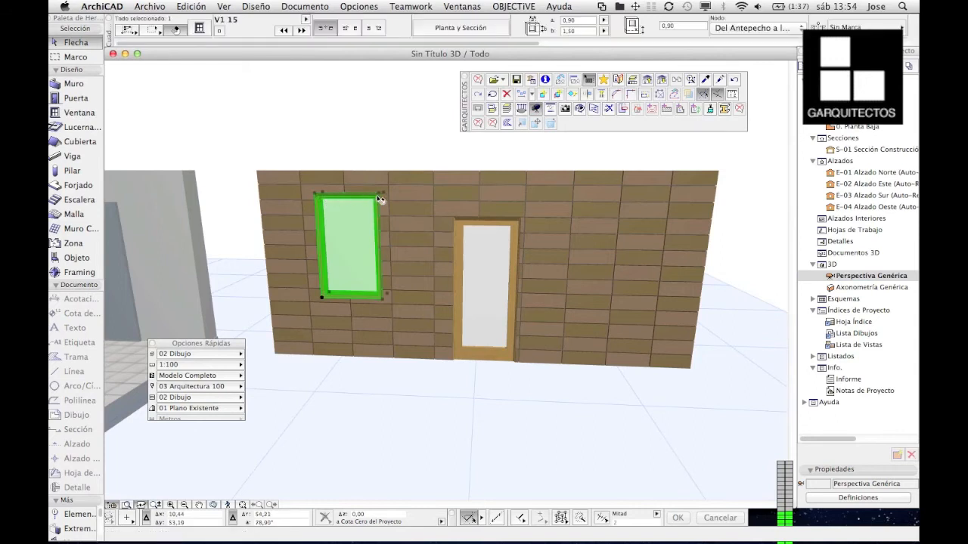
left_click(383, 301)
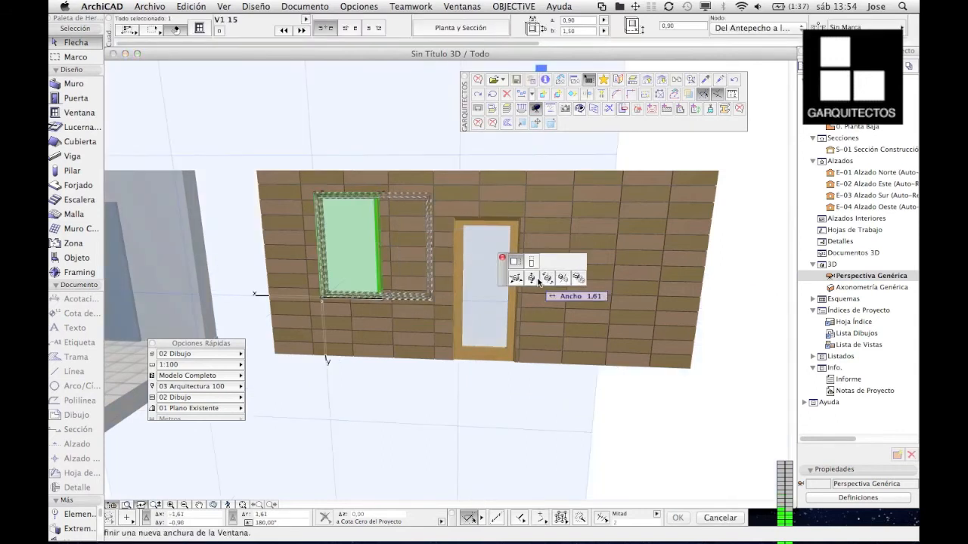
left_click(411, 290)
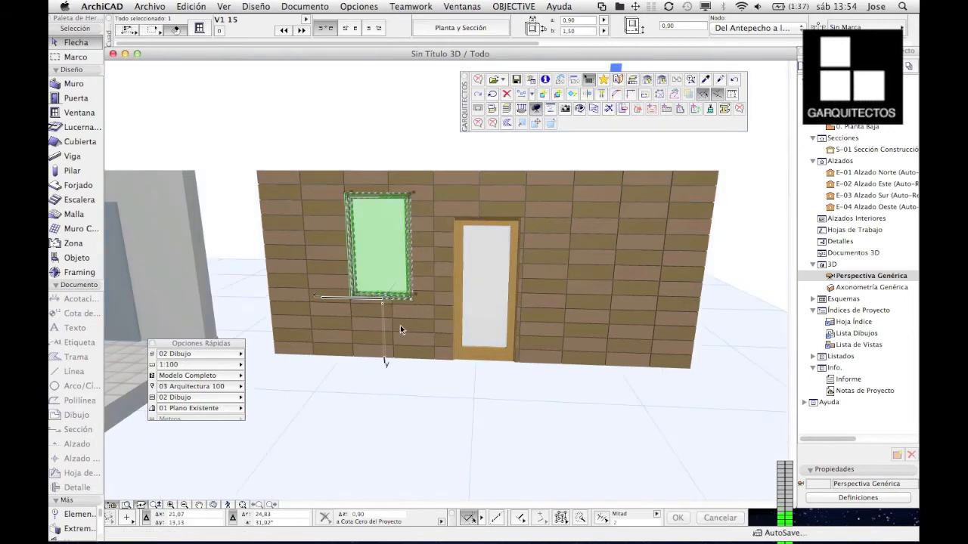
key("Escape")
left_click(400, 293)
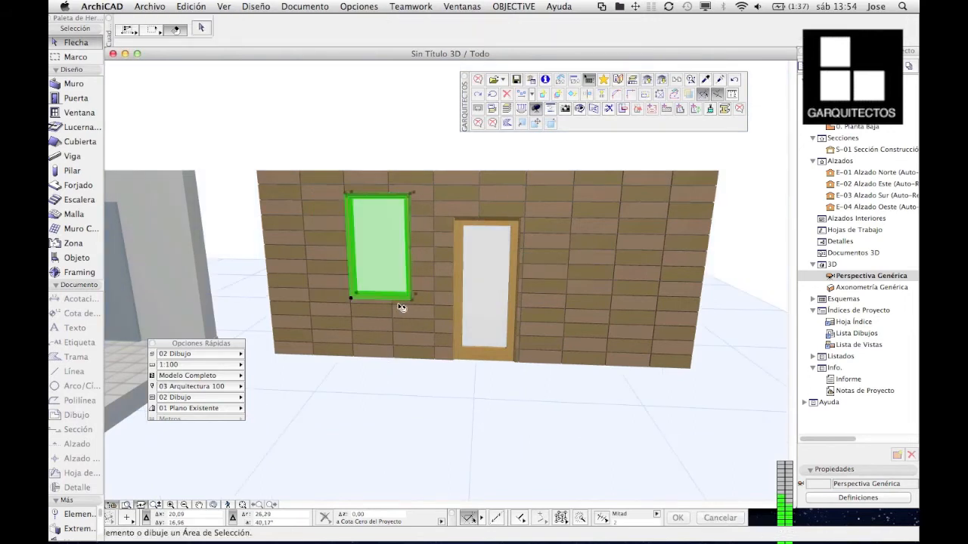
left_click(311, 271)
key("Escape")
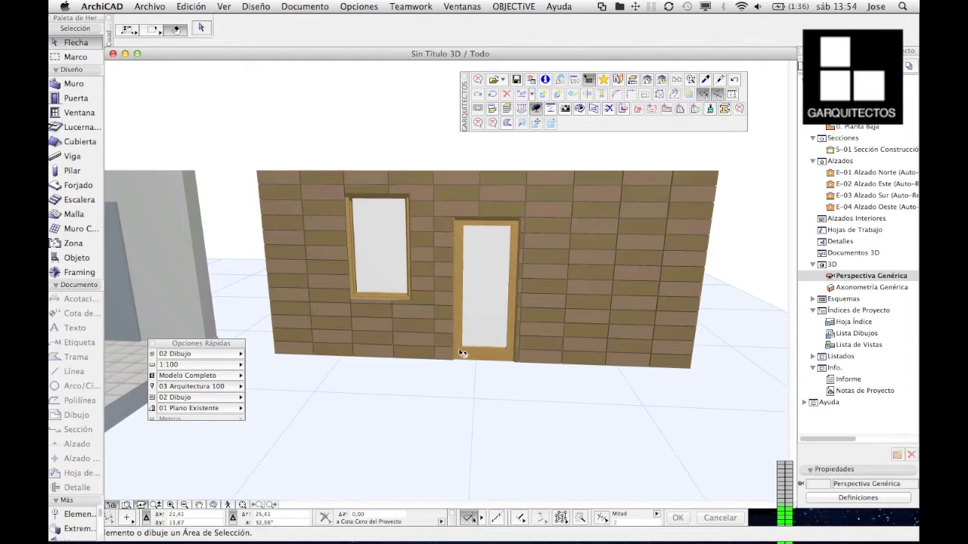
- Set the joint width (Ancho junta) of the G_APLACADO_MURO wall tiling to 0,02
scroll(412, 334, "up", 4)
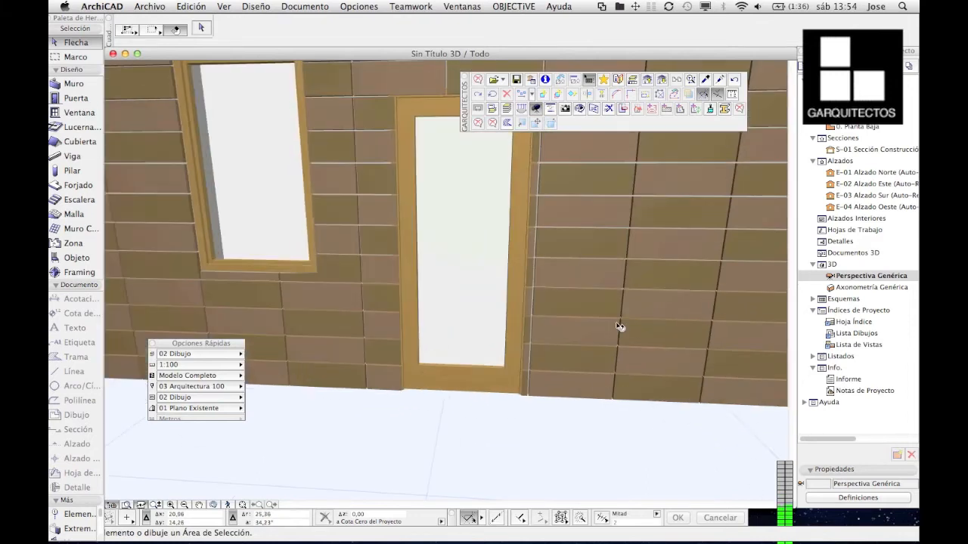
left_click(637, 318)
key("Escape")
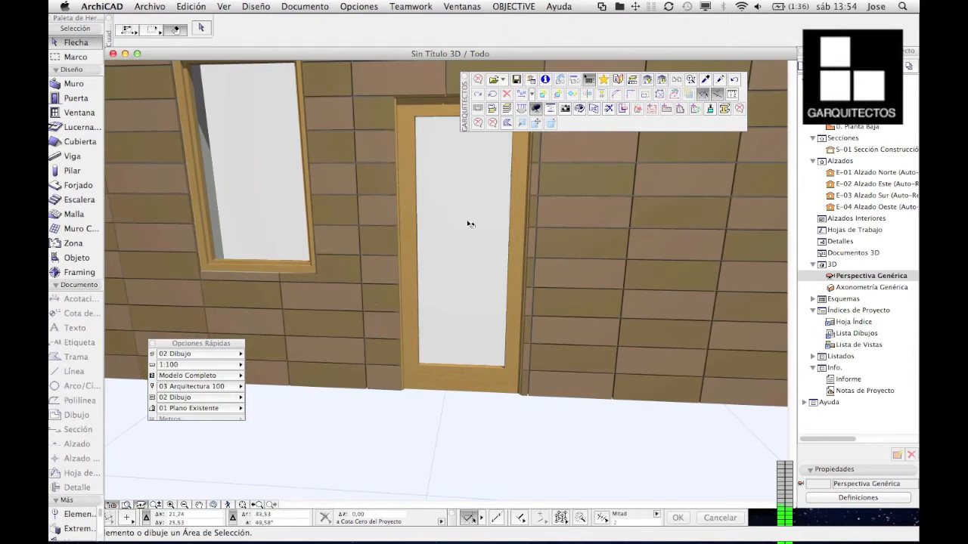
left_click(615, 264)
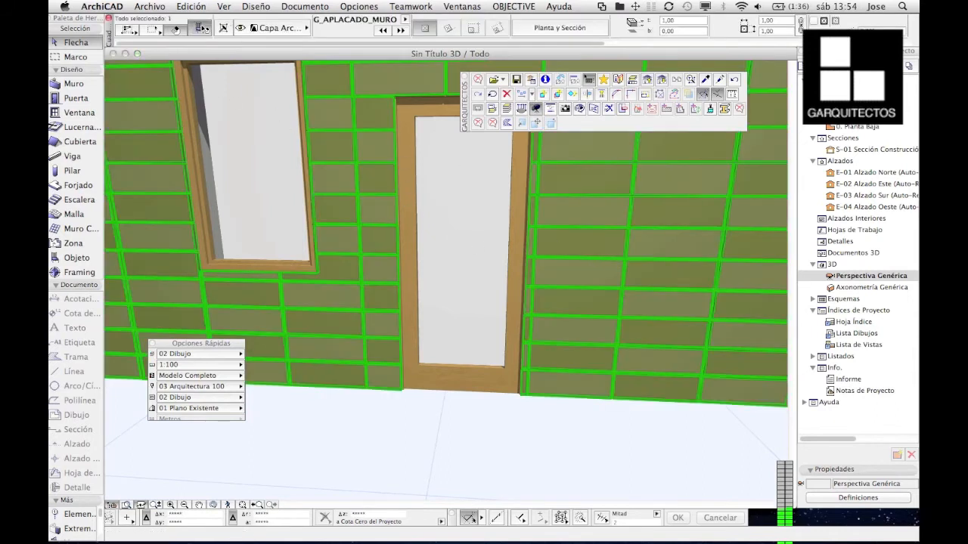
left_click(198, 28)
left_click(344, 307)
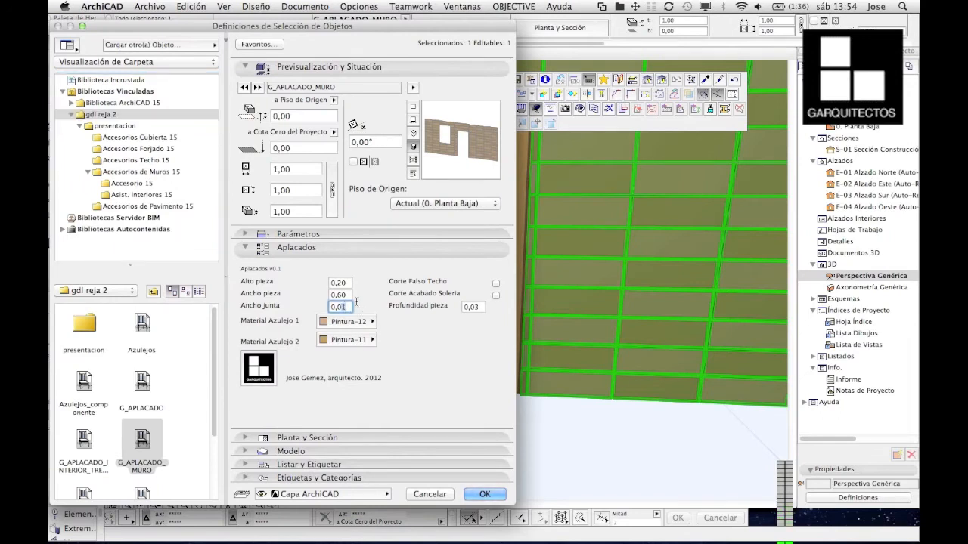
key("BackSpace")
type("2")
left_click(484, 493)
key("Escape")
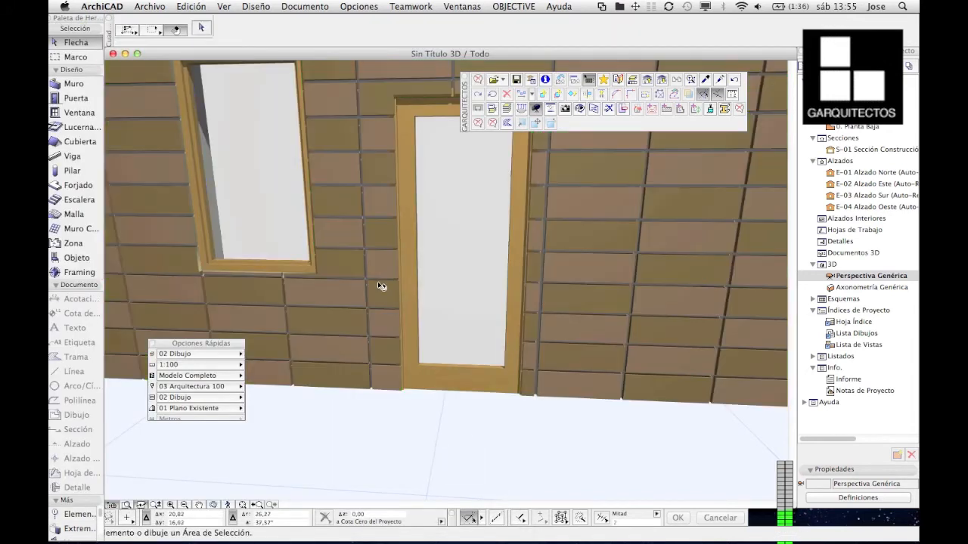
- Examine the tile joints around the door and window up close in the perspective and in section S-01 Sección Construcción
scroll(370, 277, "up", 3)
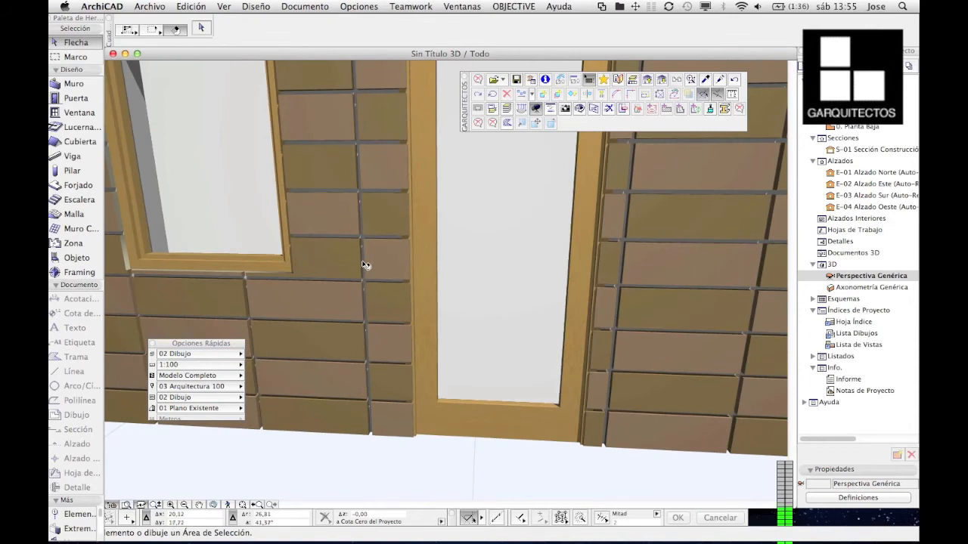
left_click(213, 505)
left_click_drag(348, 394, 404, 352)
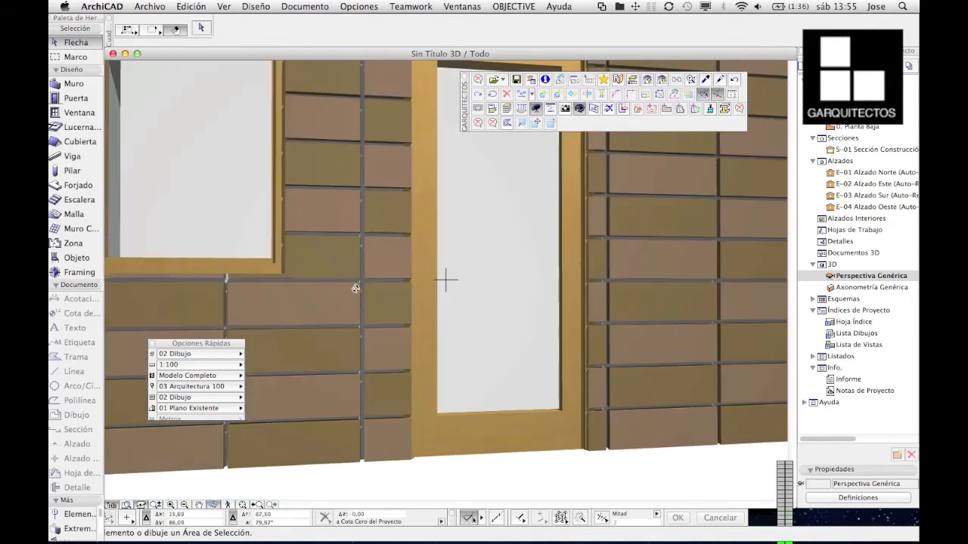
left_click_drag(655, 368, 565, 390)
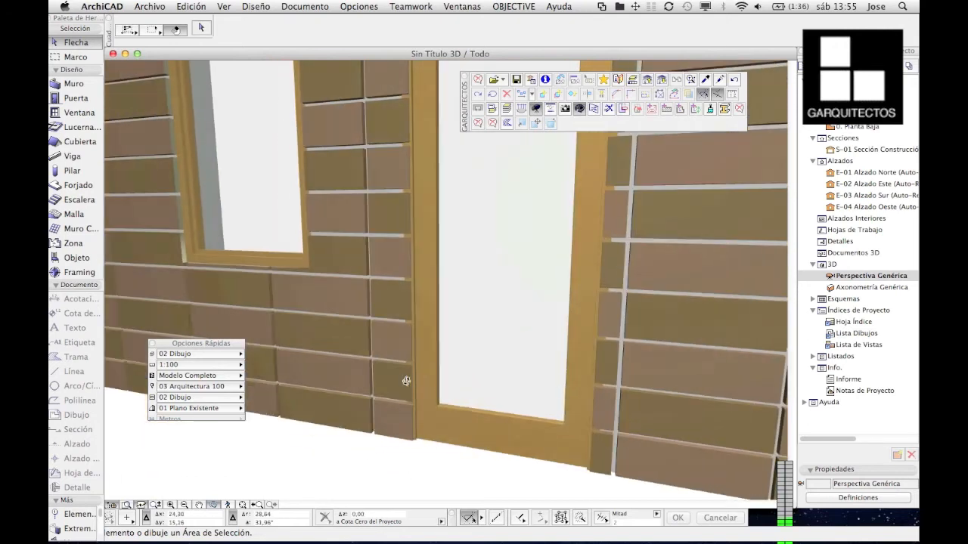
scroll(406, 381, "down", 6)
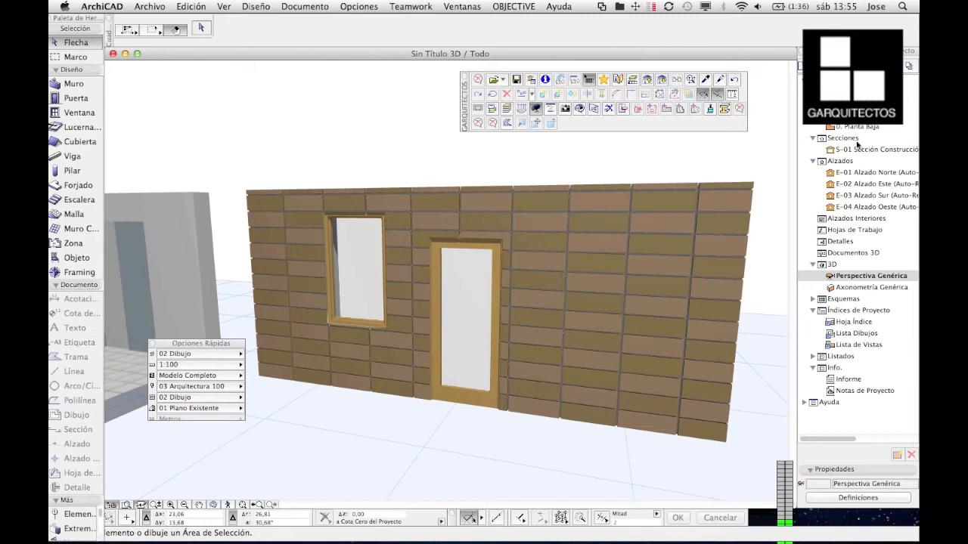
double_click(861, 151)
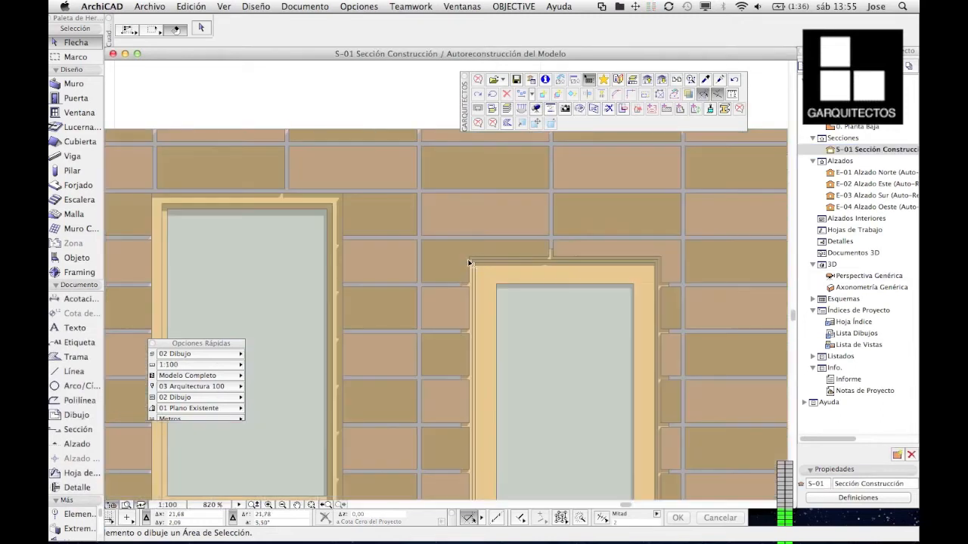
scroll(469, 262, "down", 6)
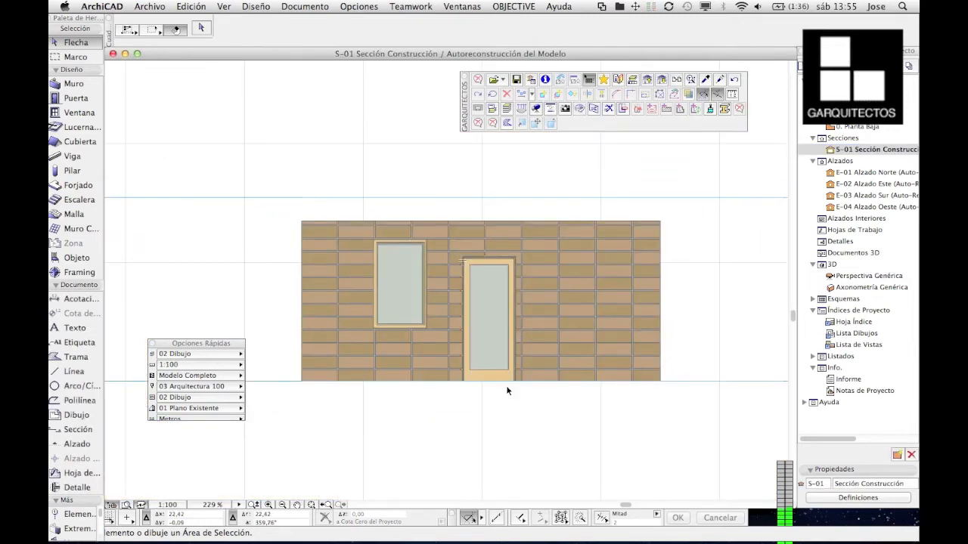
scroll(503, 328, "up", 3)
left_click(505, 328)
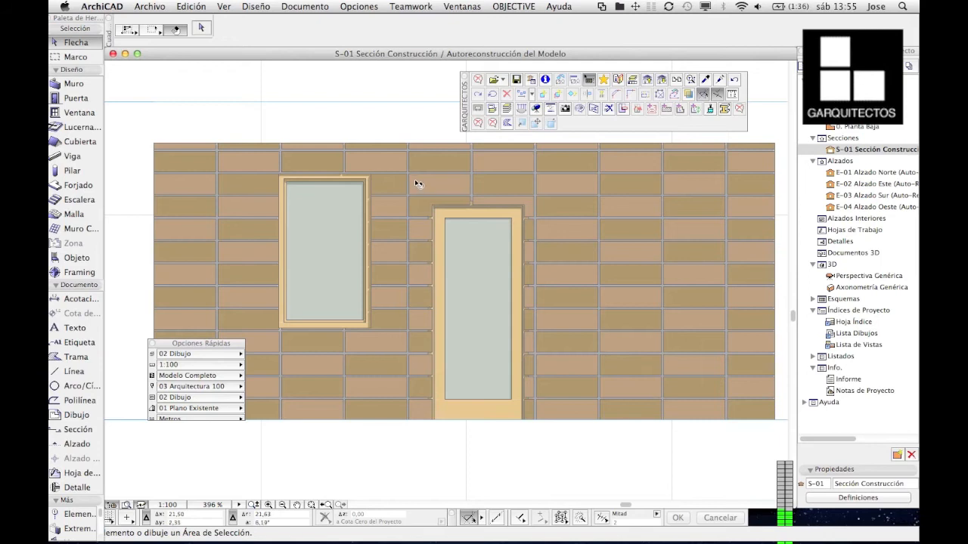
- Set the piece depth (Profundidad pieza) of the G_APLACADO_MURO wall tiling to 0,01
left_click(440, 189)
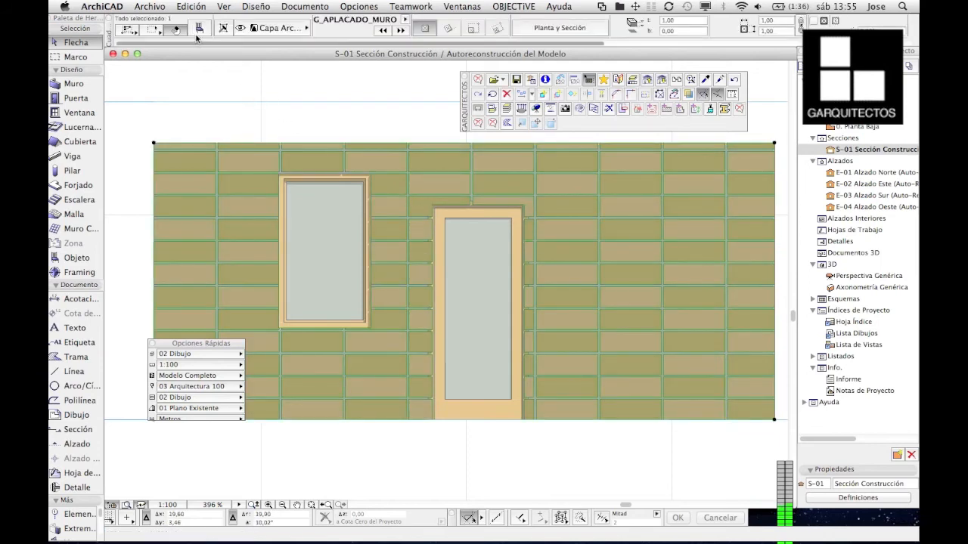
double_click(613, 188)
left_click(477, 310)
key("BackSpace")
type("1")
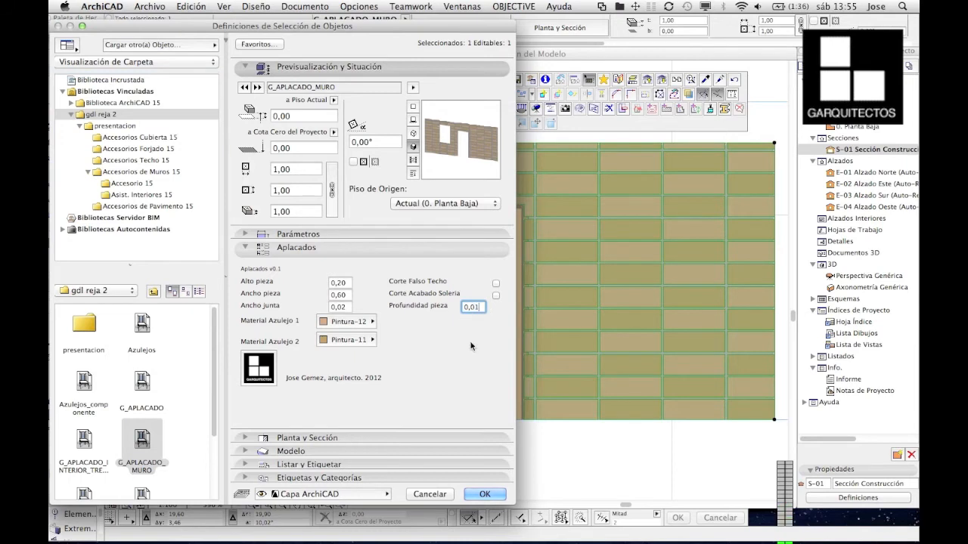
left_click(485, 494)
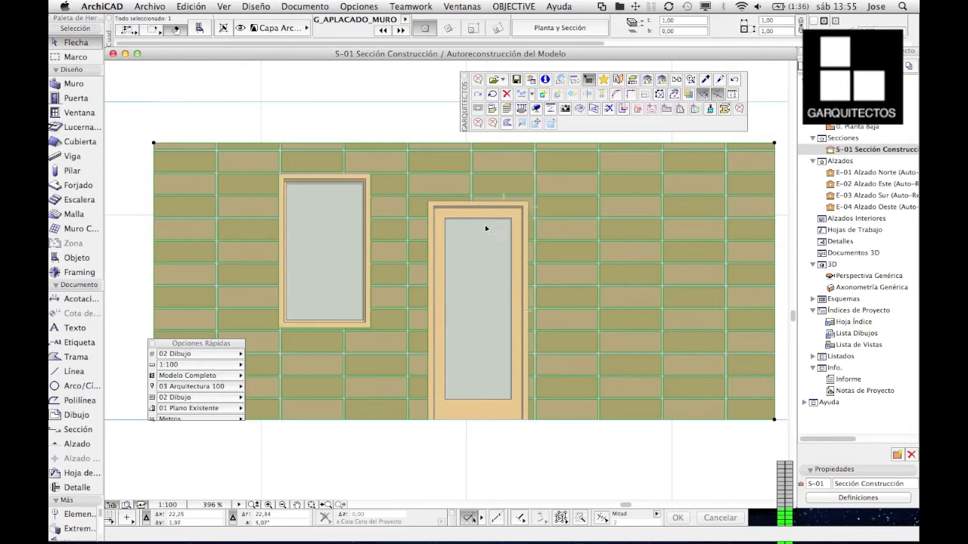
key("Escape")
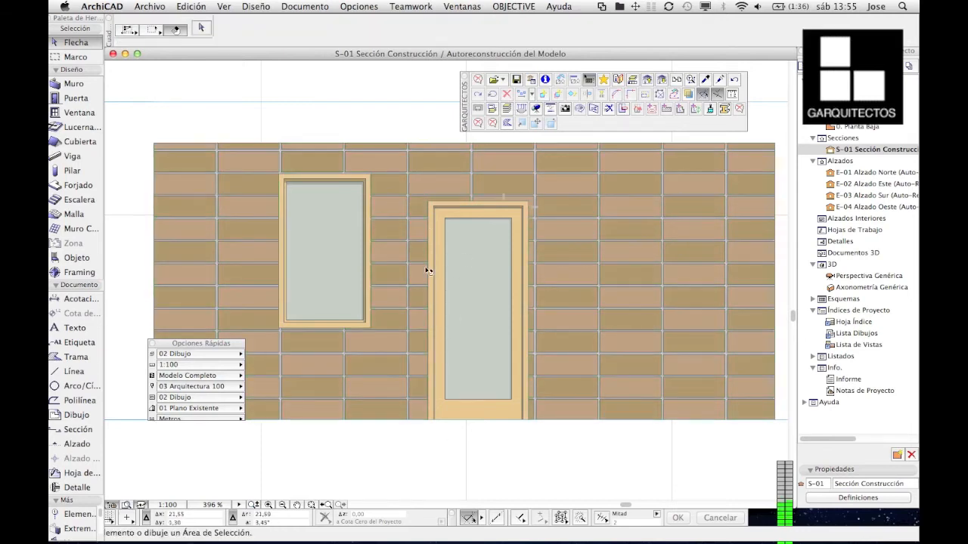
- Move the door along the wall away from the window in the section view
scroll(445, 384, "down", 1)
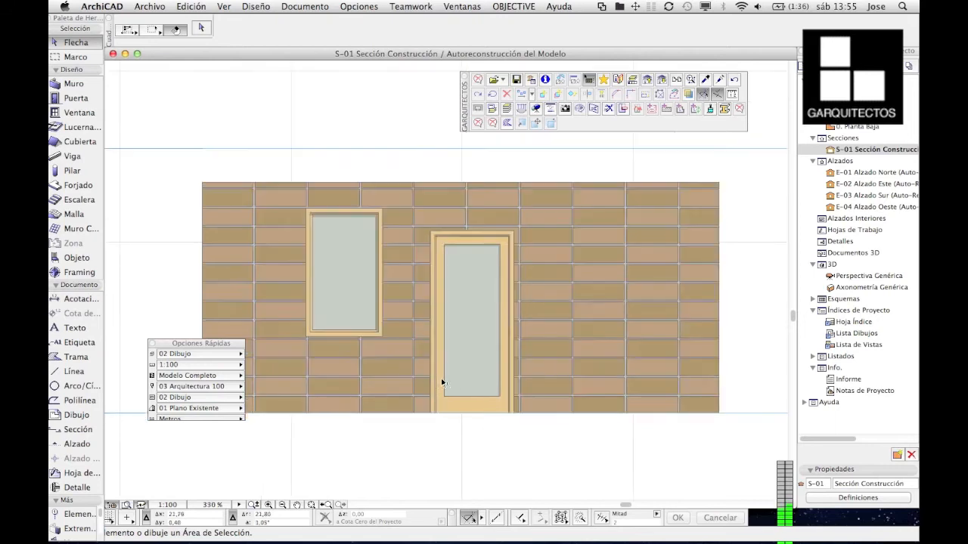
left_click(475, 408)
left_click(511, 414)
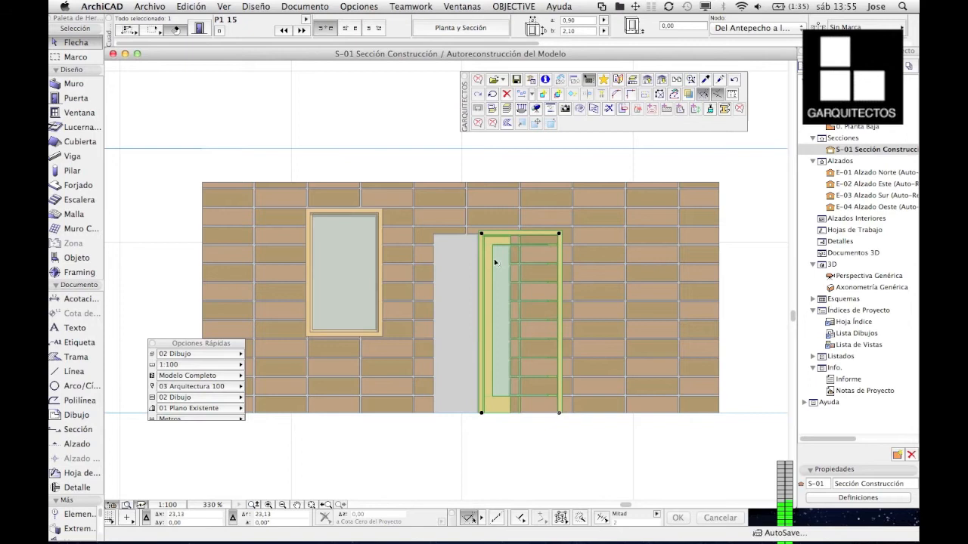
- Undo the last door move in the section view and clear the selection
scroll(484, 261, "down", 2)
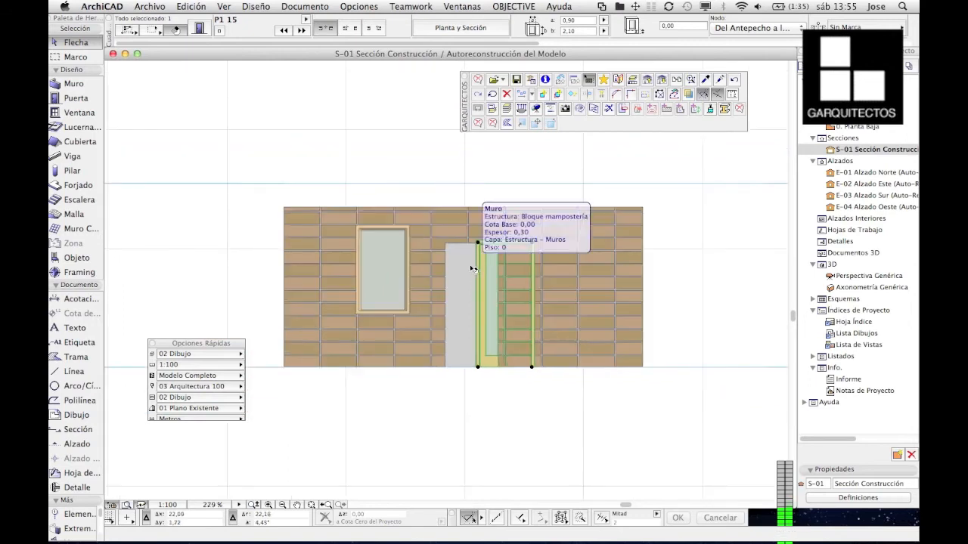
key("super+z")
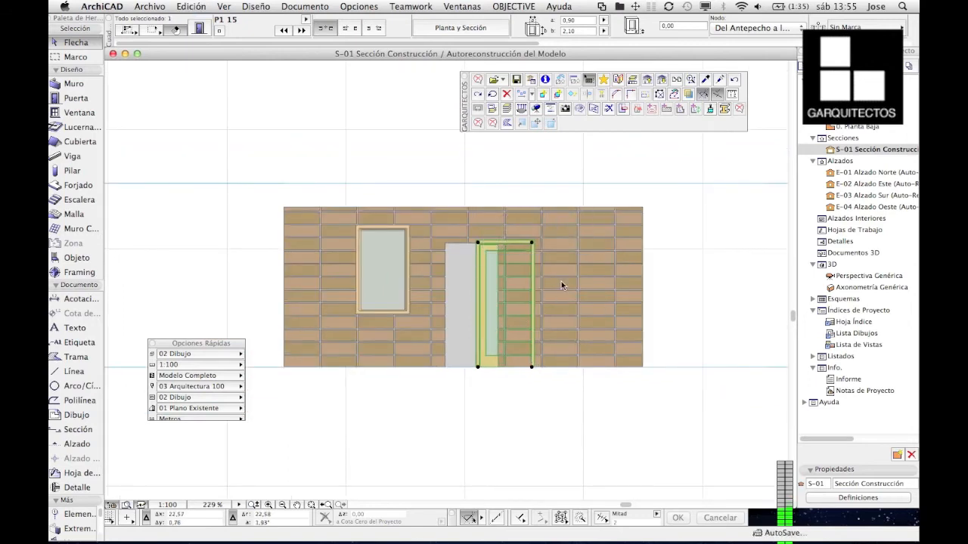
key("Escape")
left_click(861, 127)
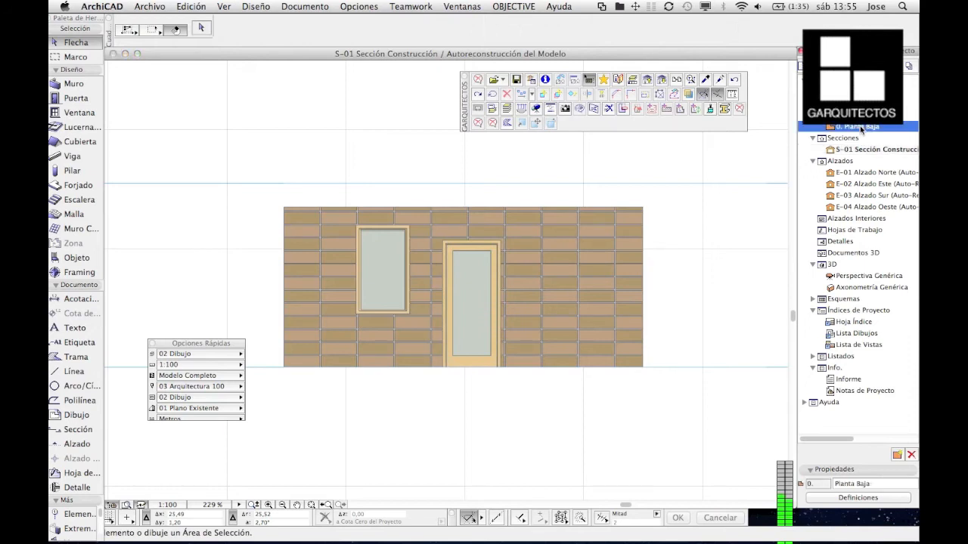
- Move the door along the tiled wall, farther from the window, in the Perspectiva Genérica view
double_click(868, 276)
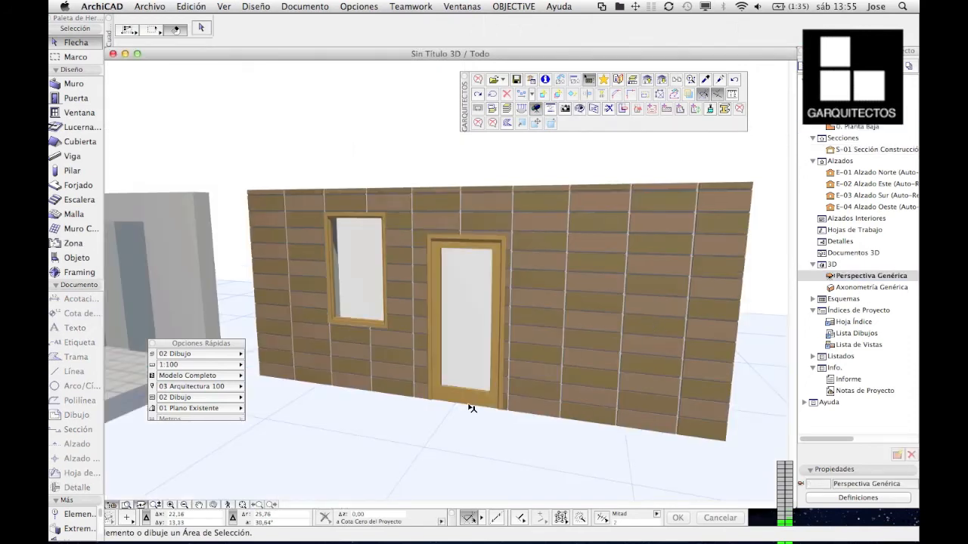
left_click(499, 418)
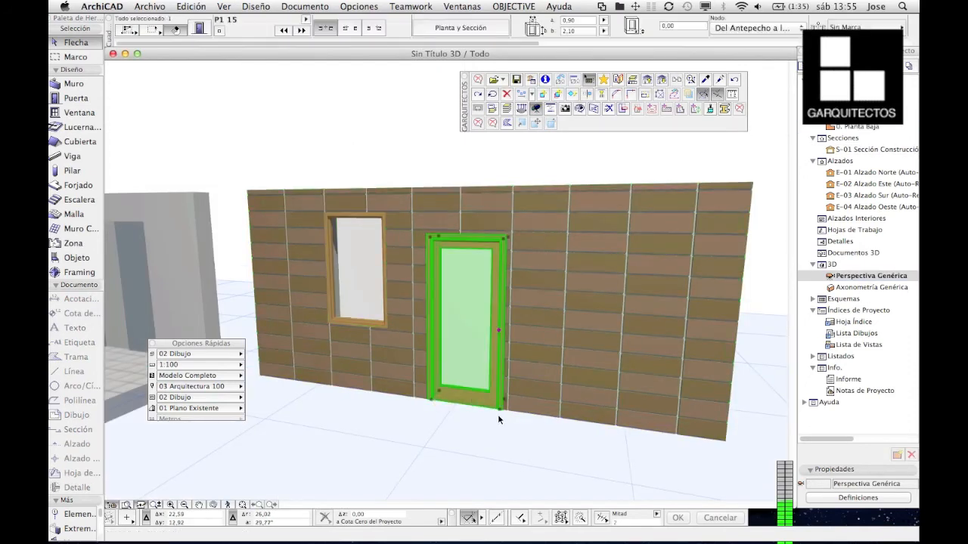
left_click(499, 409)
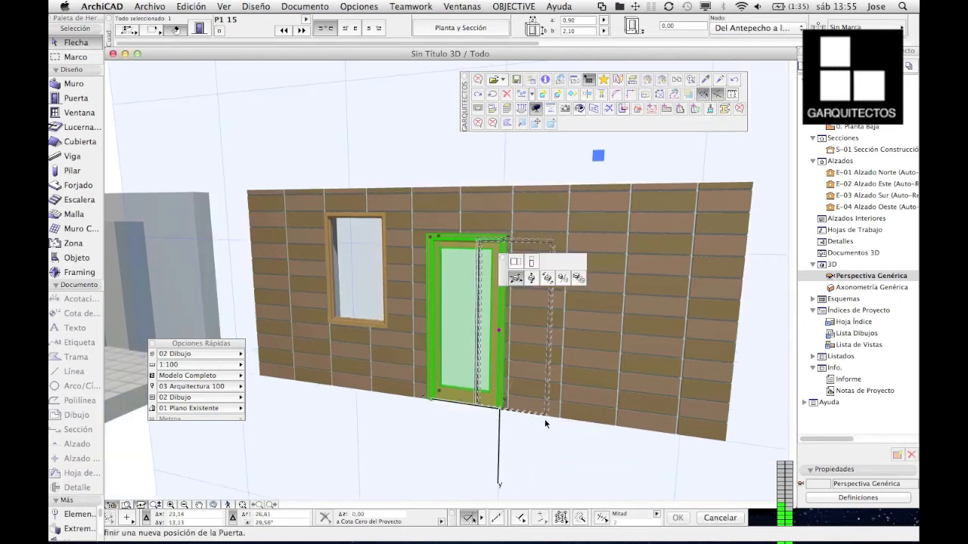
left_click(546, 424)
key("Escape")
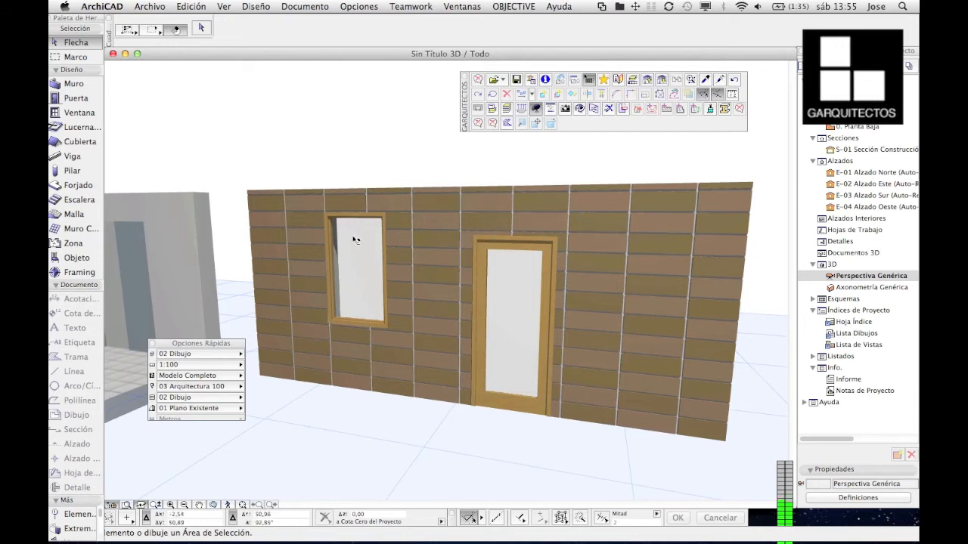
- Move the door slightly farther from the window in section S-01 and check the tiling in the perspective
double_click(866, 150)
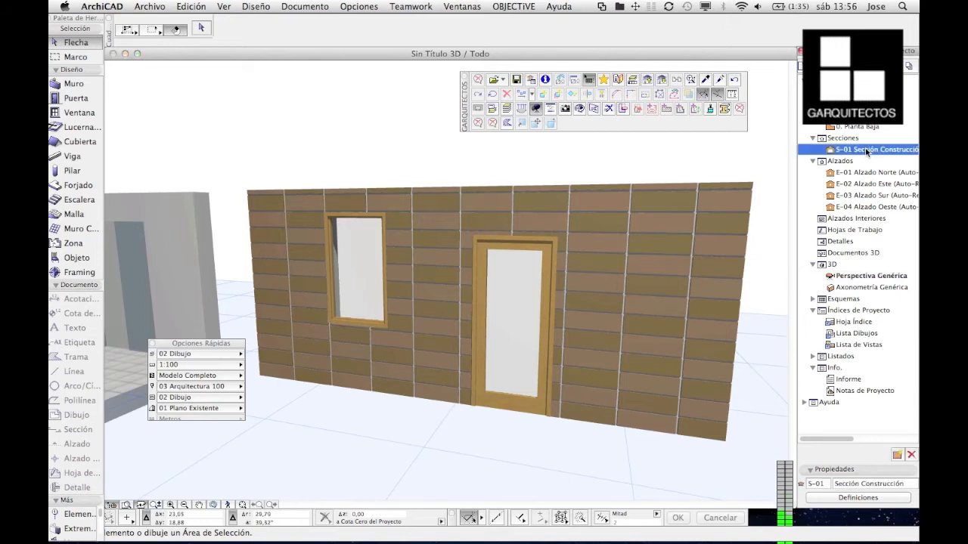
left_click(510, 357)
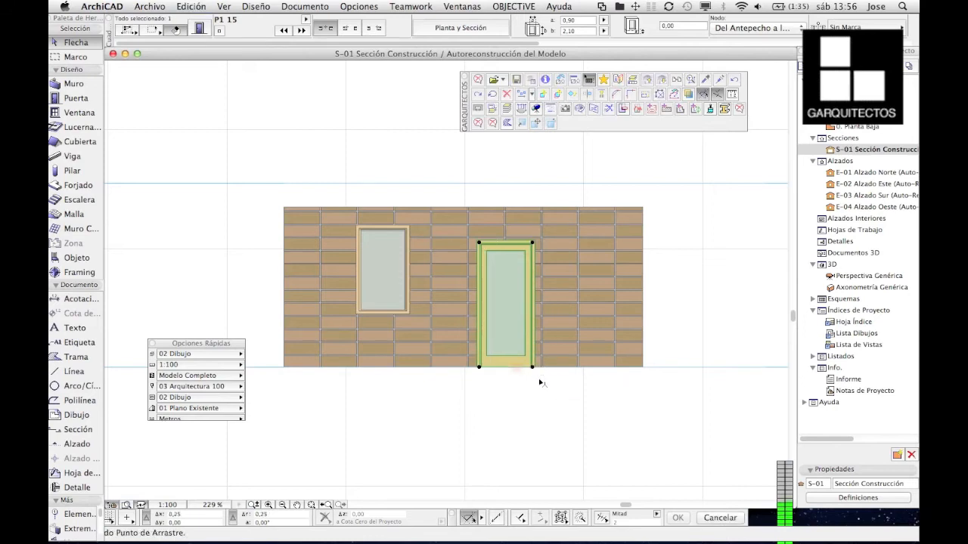
key("Return")
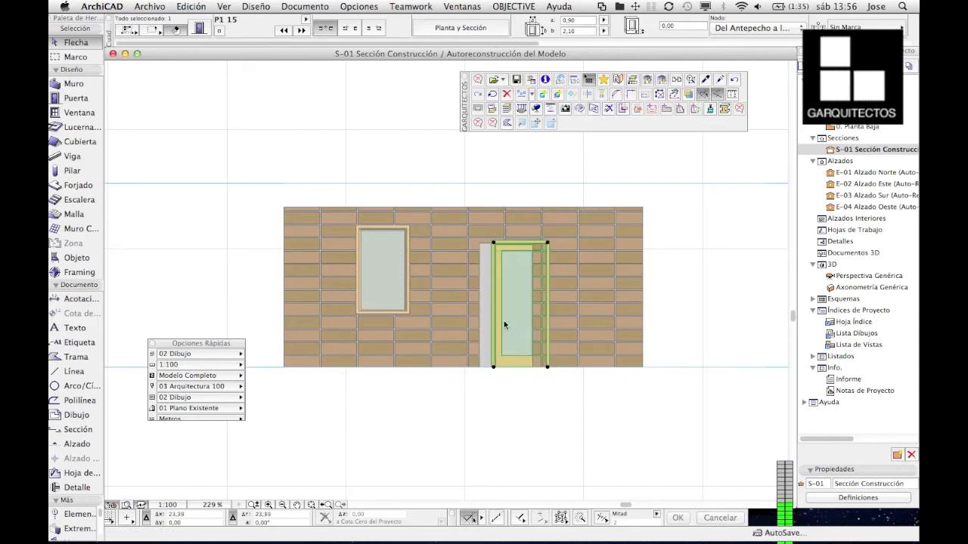
double_click(852, 277)
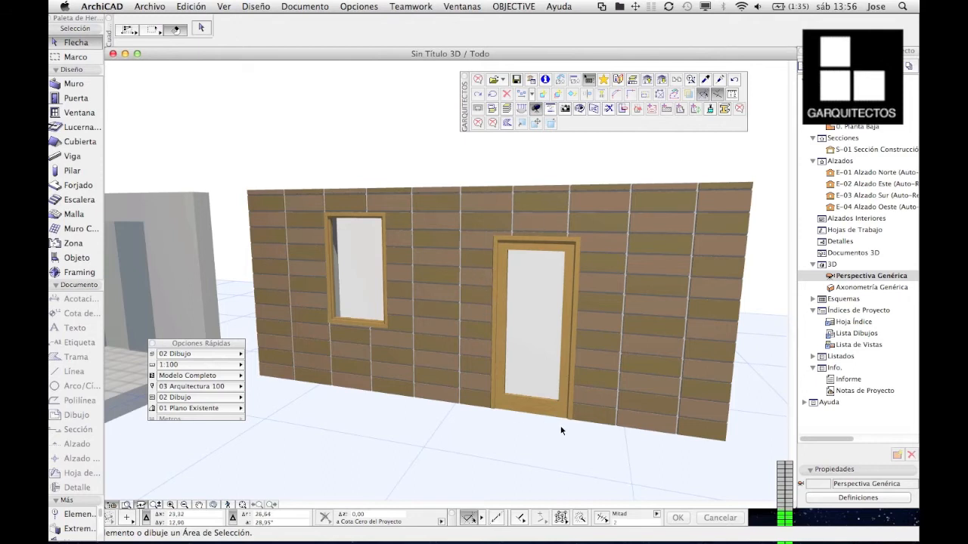
double_click(877, 149)
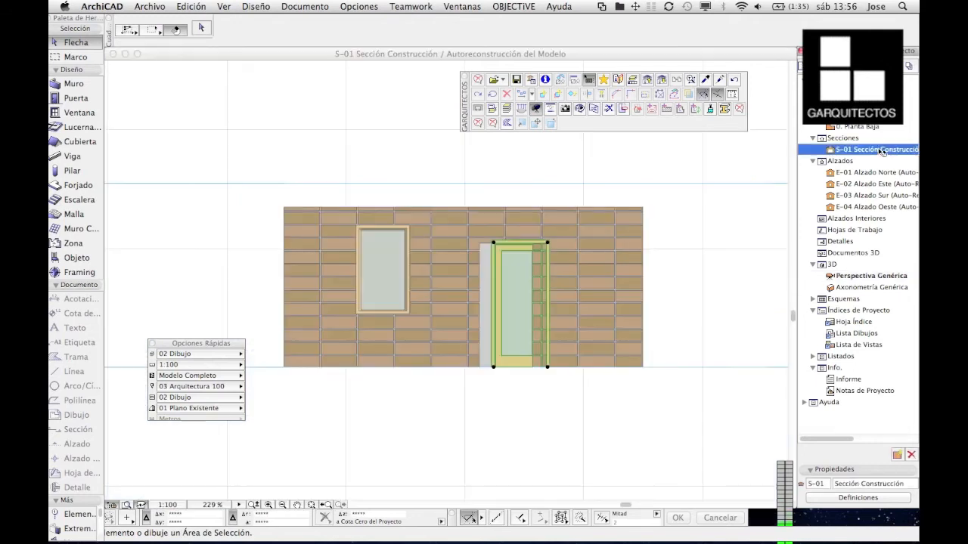
- Undo the latest door move in section S-01 Sección Construcción
scroll(532, 332, "up", 1)
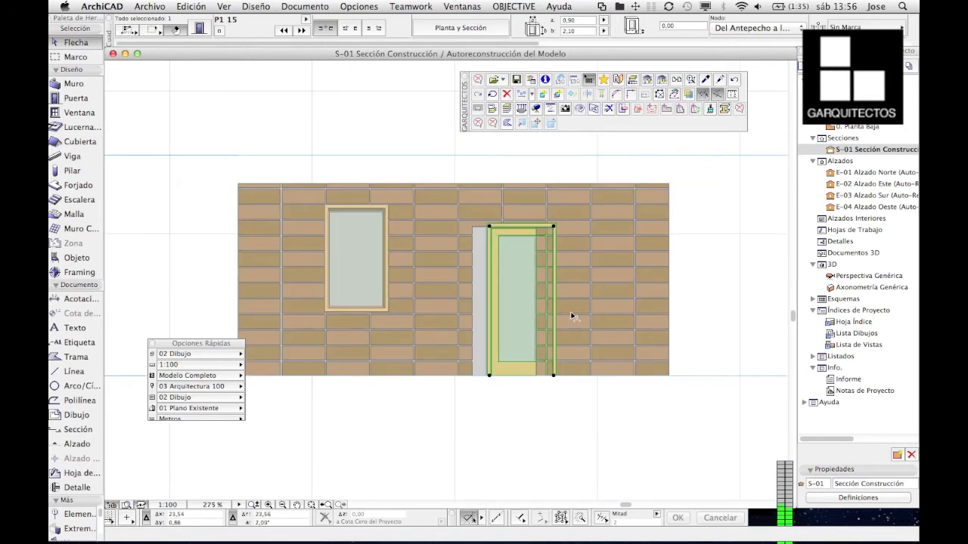
middle_click_drag(570, 316, 533, 316)
key("Escape")
key("super+z")
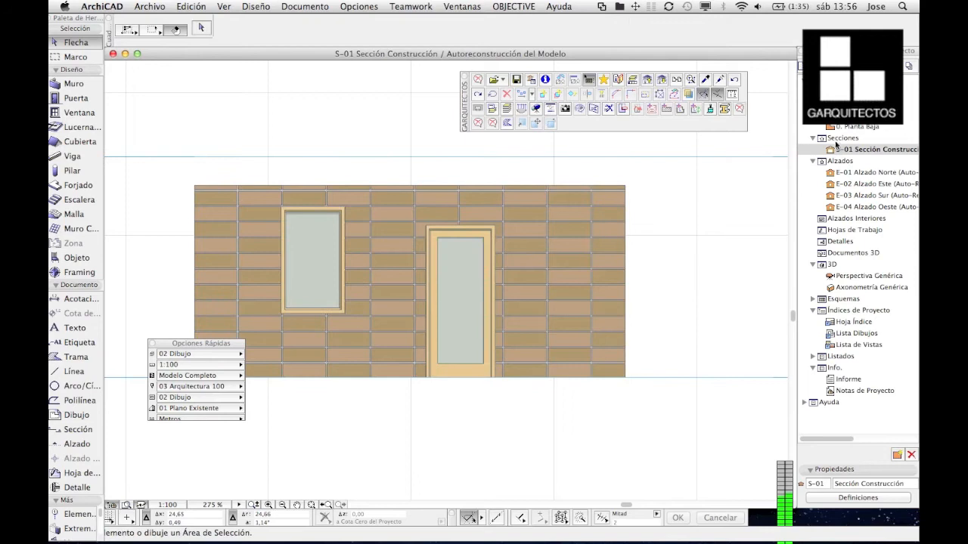
- Move the door farther from the window in the Planta Baja plan and check the tiling in section S-01
double_click(852, 128)
key("Escape")
left_click(543, 227)
left_click_drag(539, 236, 569, 238)
left_click(579, 279)
double_click(868, 149)
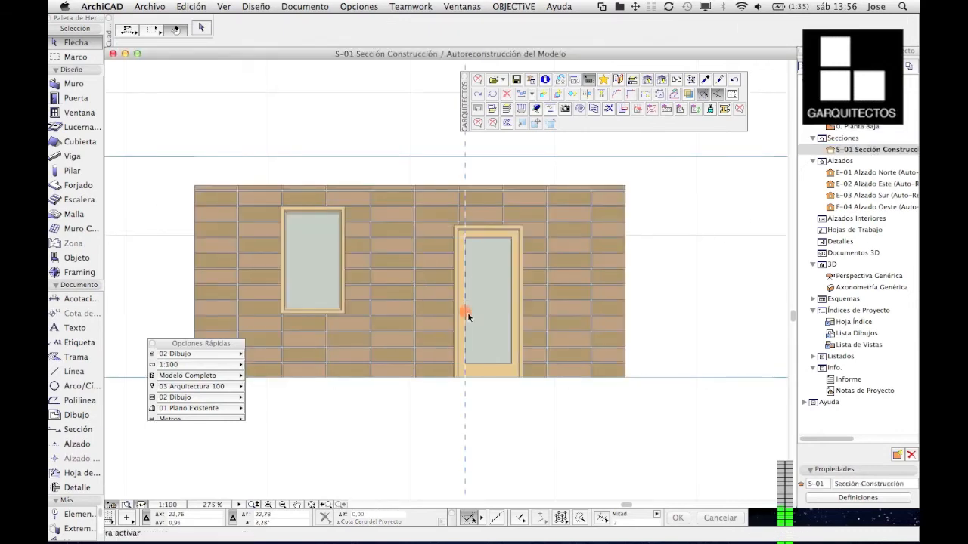
- Delete the existing tiling object from the wall with the window and door in the Planta Baja plan
double_click(850, 127)
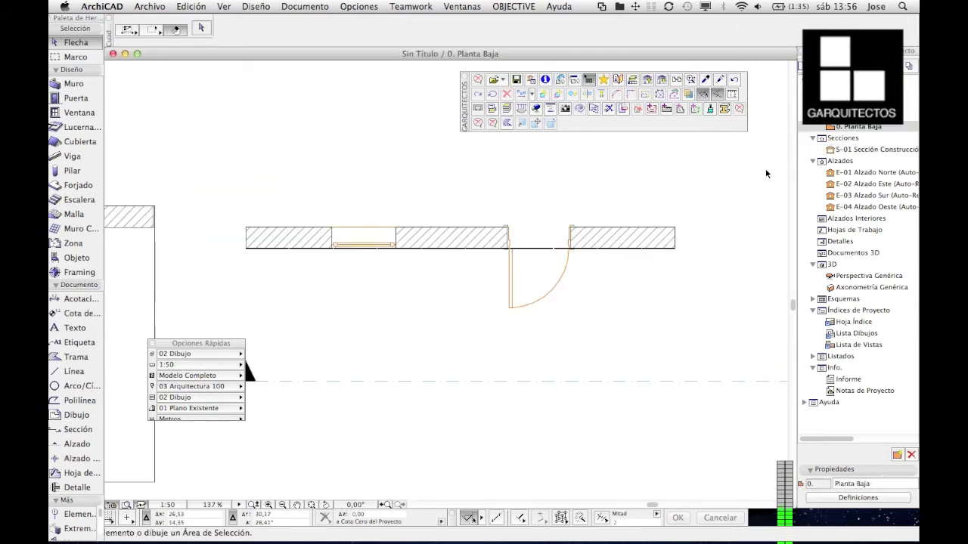
scroll(301, 253, "up", 5)
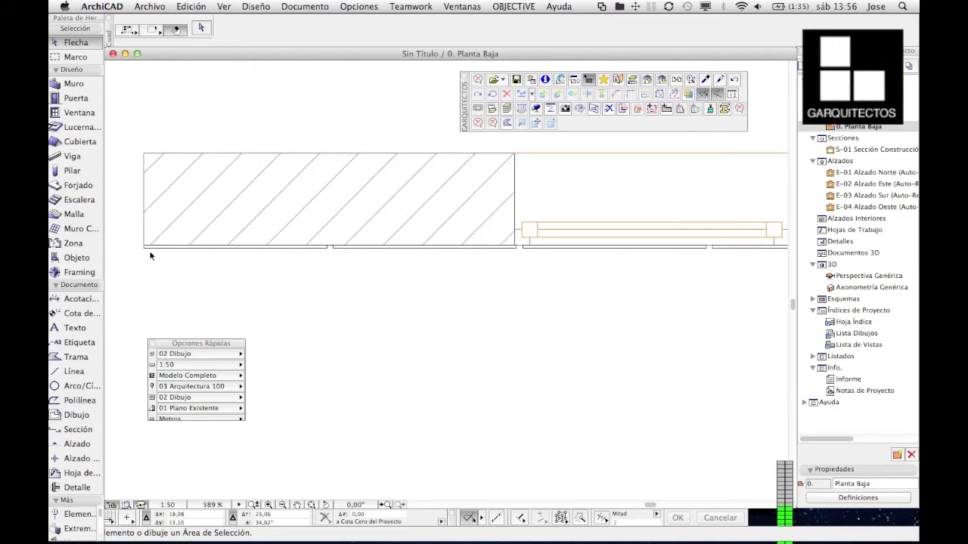
scroll(240, 257, "down", 4)
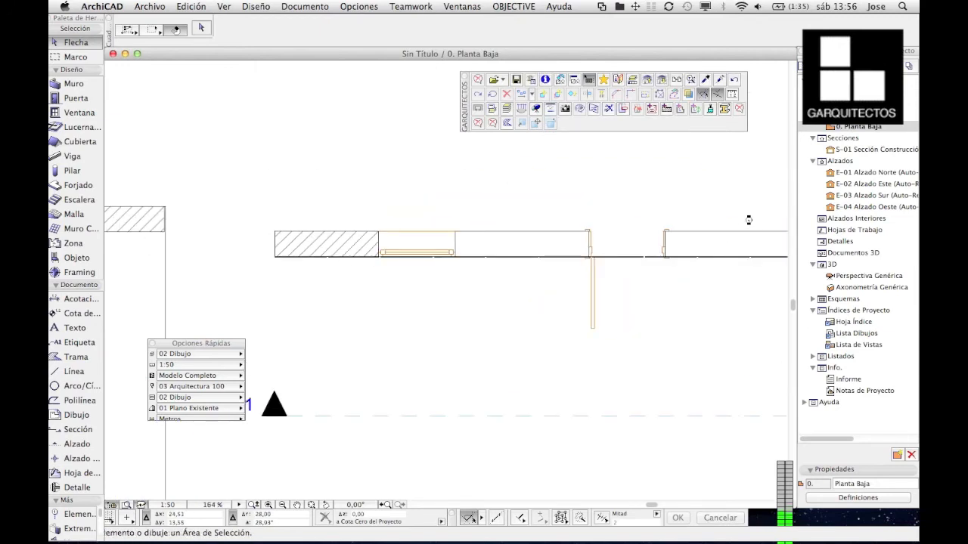
scroll(367, 251, "up", 3)
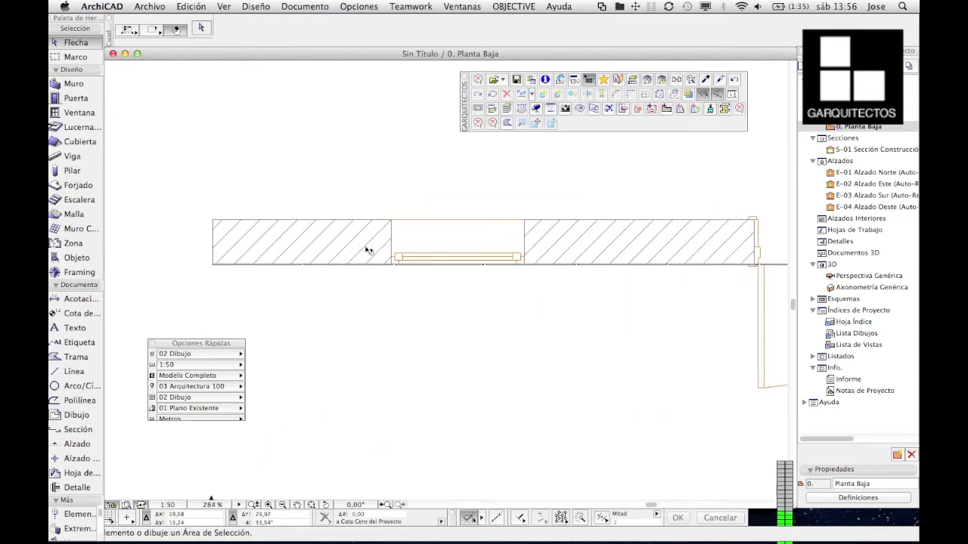
left_click(146, 272)
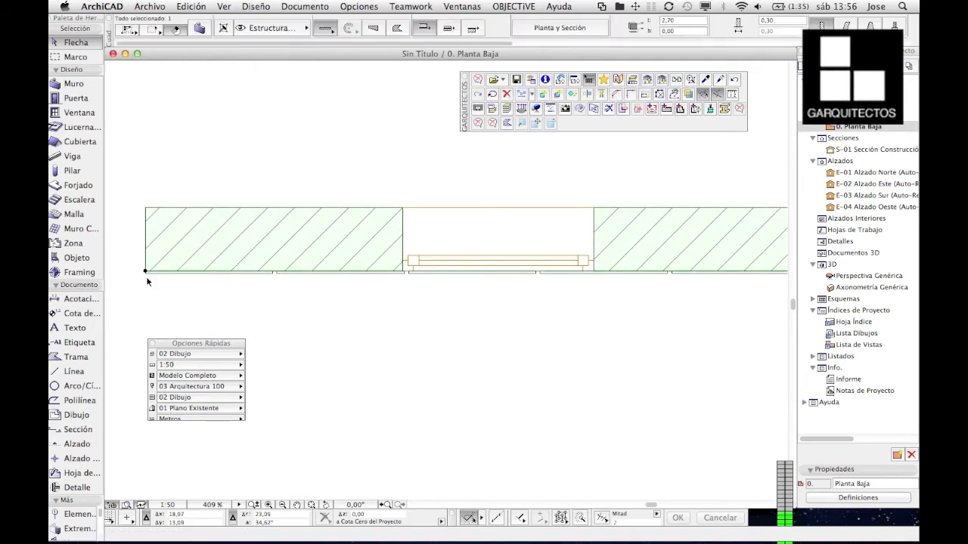
scroll(346, 274, "up", 3)
left_click(202, 238)
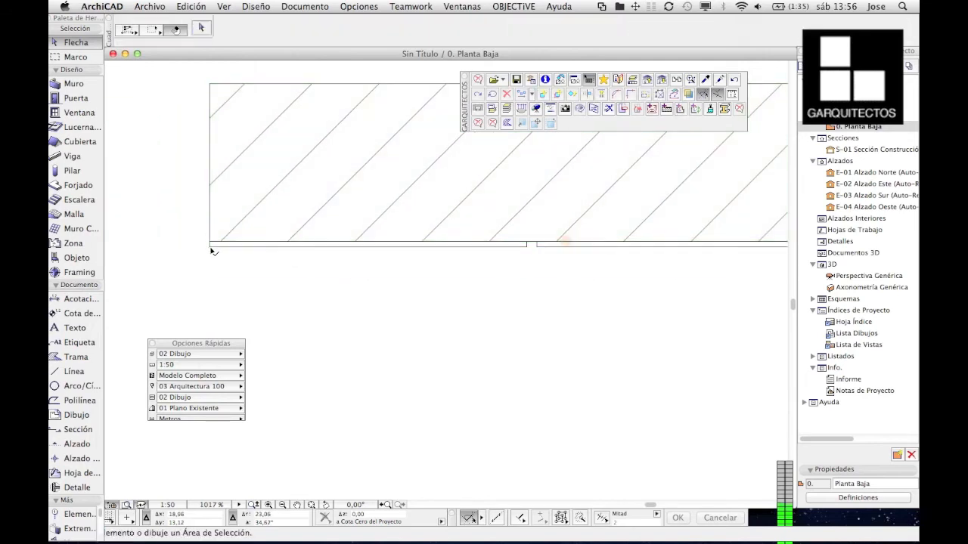
left_click(211, 248)
key("BackSpace")
scroll(226, 247, "down", 5)
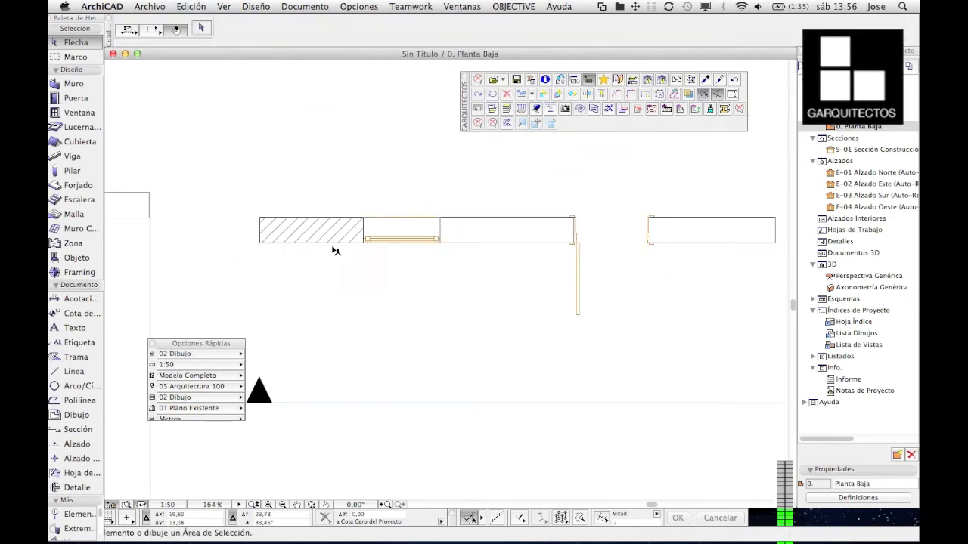
- Start a wall accessory for the wall with the window and door, choosing the G_APLACADO_MURO_TRESBO object
scroll(336, 251, "down", 1)
left_click(480, 232)
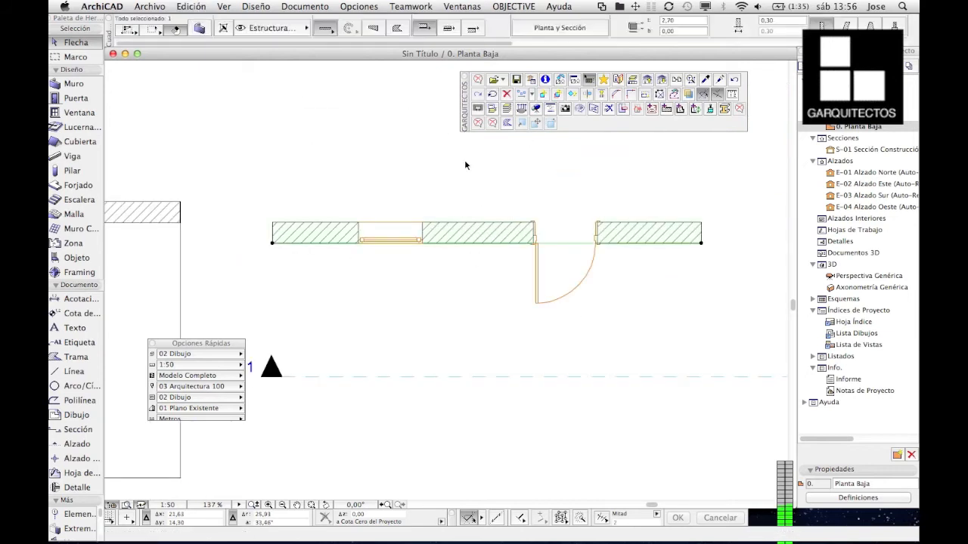
left_click(665, 111)
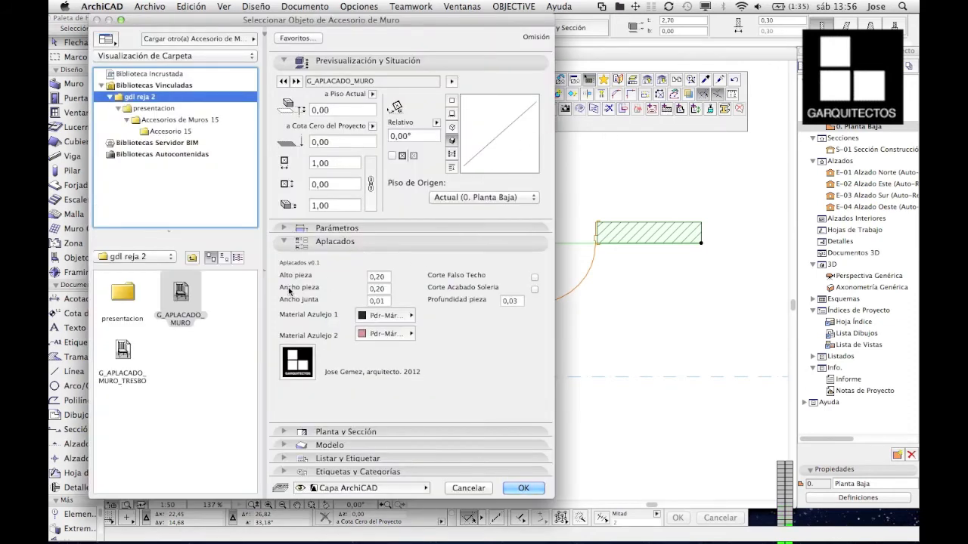
left_click(184, 297)
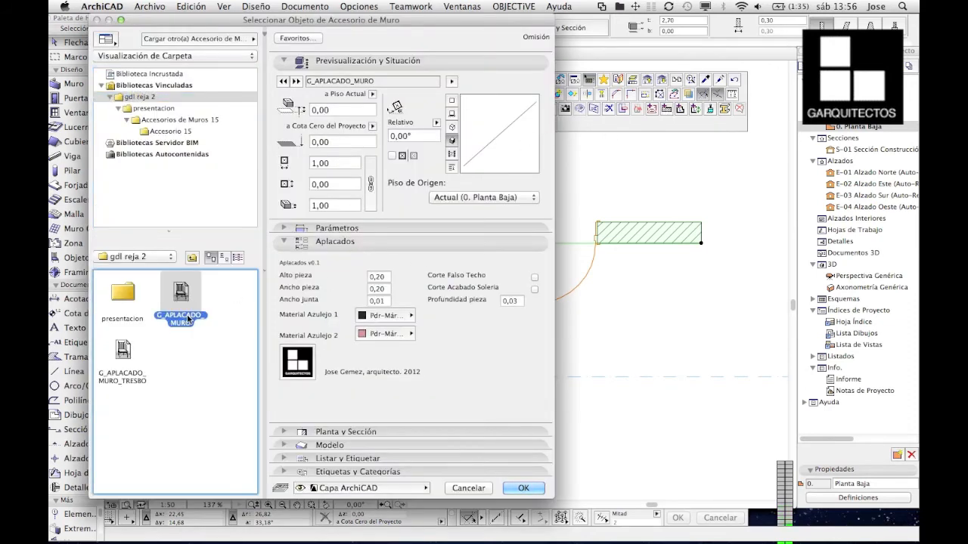
left_click(124, 352)
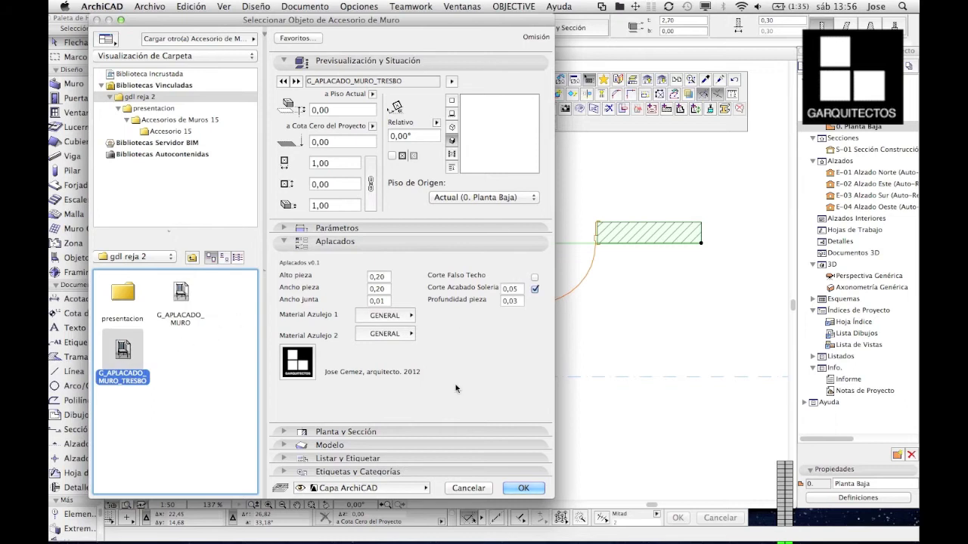
- Set Alto pieza to 0,60, disable Corte Acabado Soleria, and assign Ladrillo-Marrón and a second Ladrillo material to the two tile types
left_click(378, 276)
type("0,60")
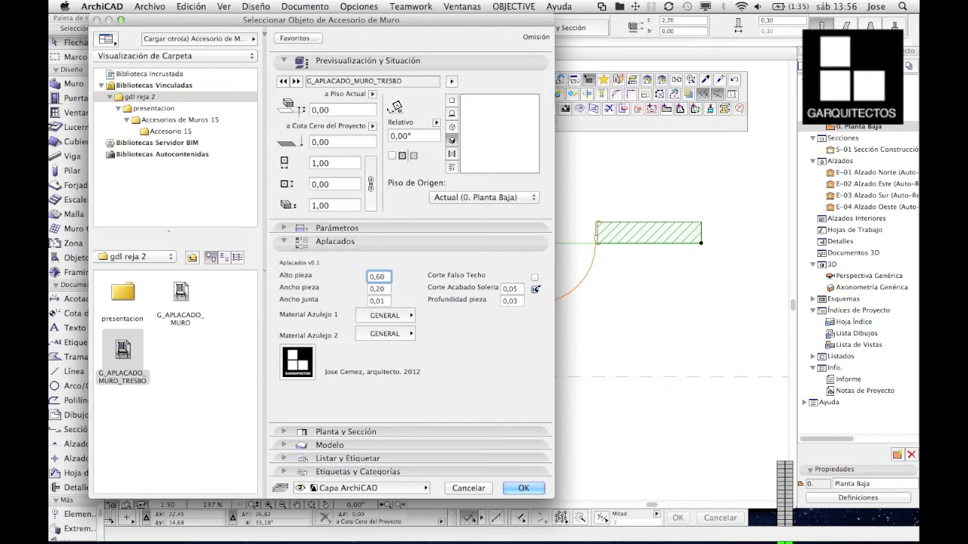
left_click(399, 319)
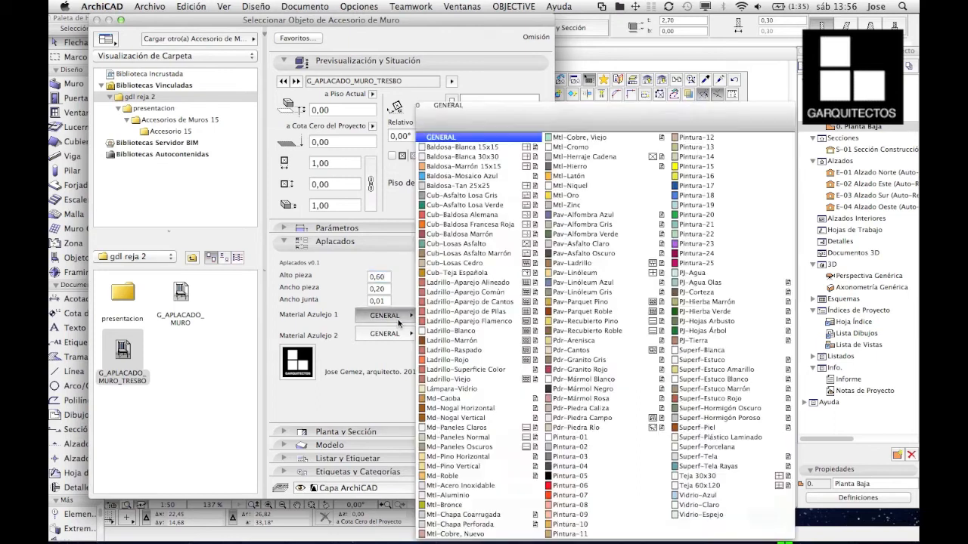
left_click(446, 340)
left_click(408, 334)
left_click(442, 353)
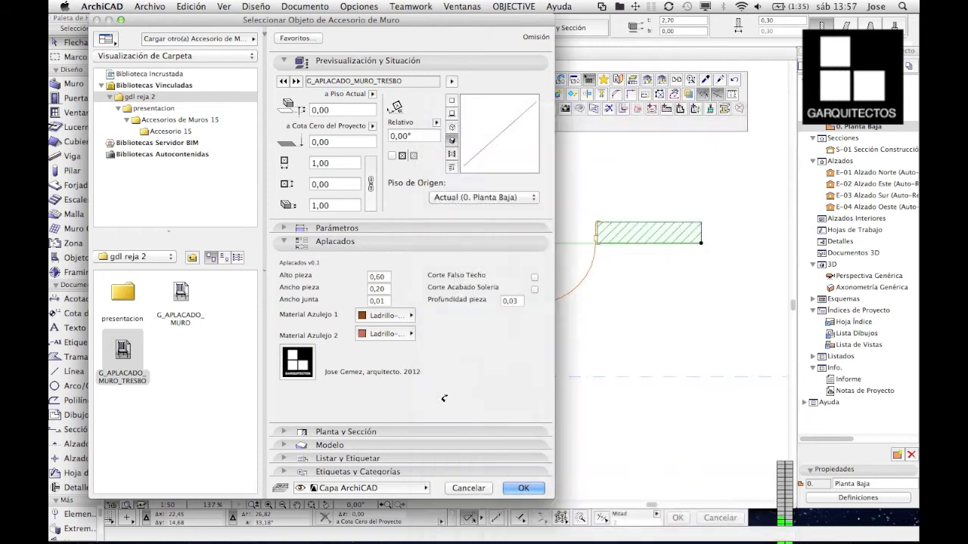
- Place the tiling on the door-swing side of the wall and view it in Perspectiva Genérica
left_click(516, 490)
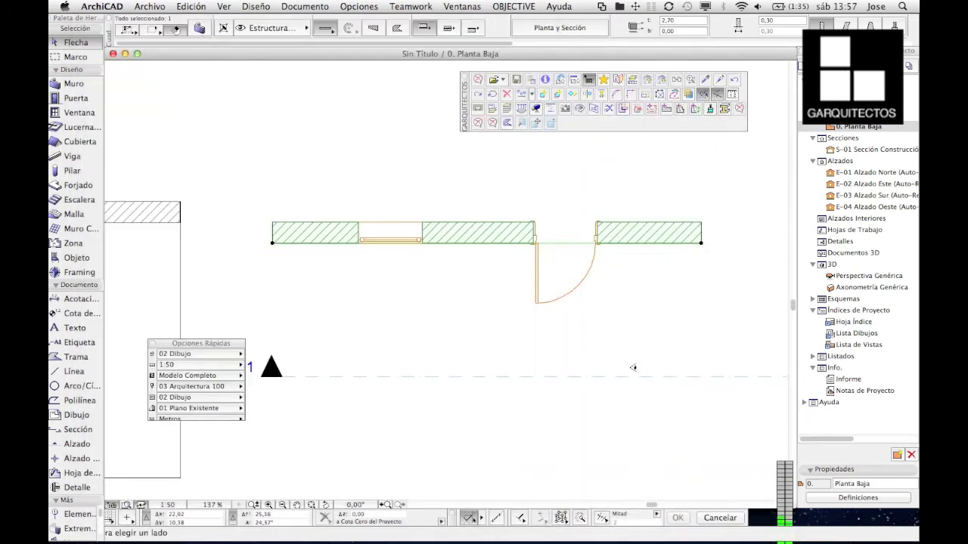
left_click(453, 319)
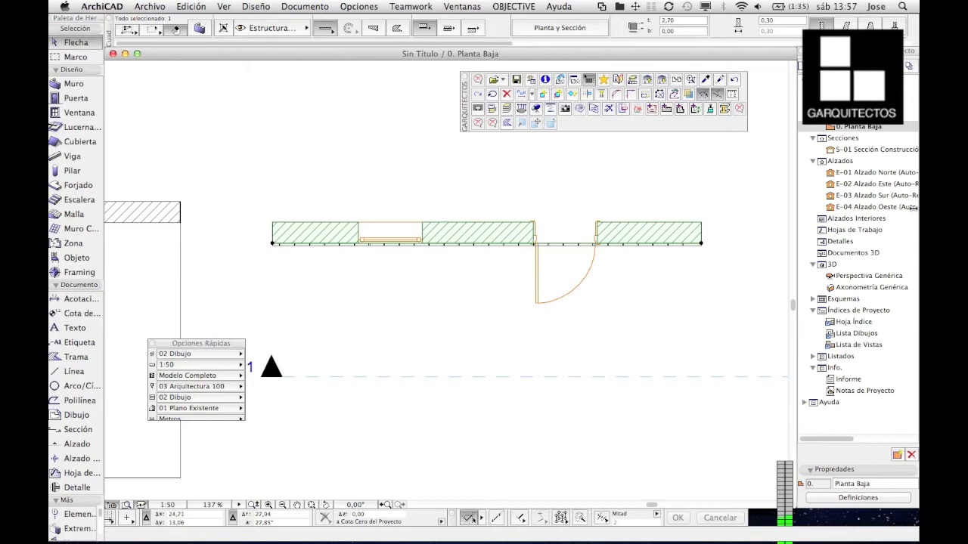
double_click(868, 277)
middle_click_drag(552, 298, 564, 279)
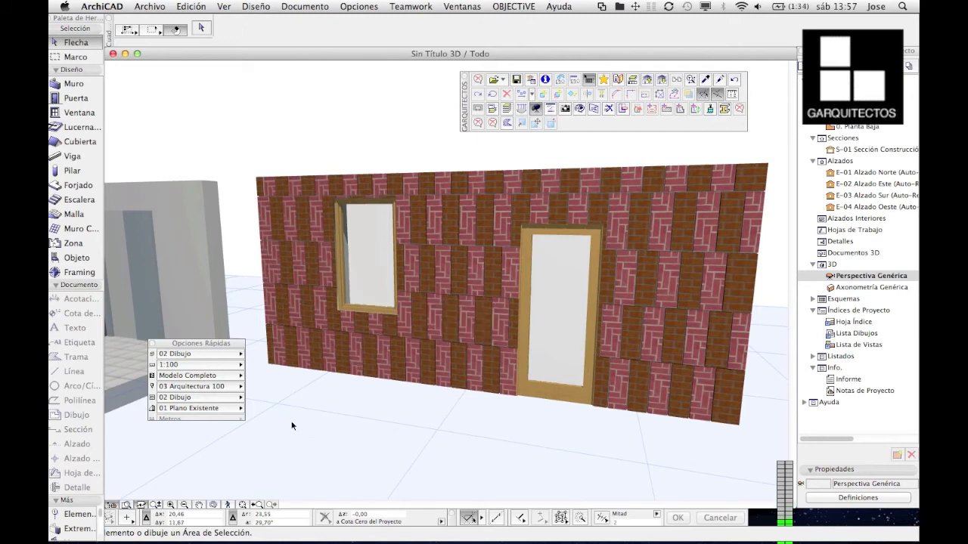
- Set the G_APLACADO_MURO_TRESBO tiling's piece height (Alto pieza) to 0,07 and piece width (Ancho pieza) to 0,24
left_click(311, 350)
left_click(201, 28)
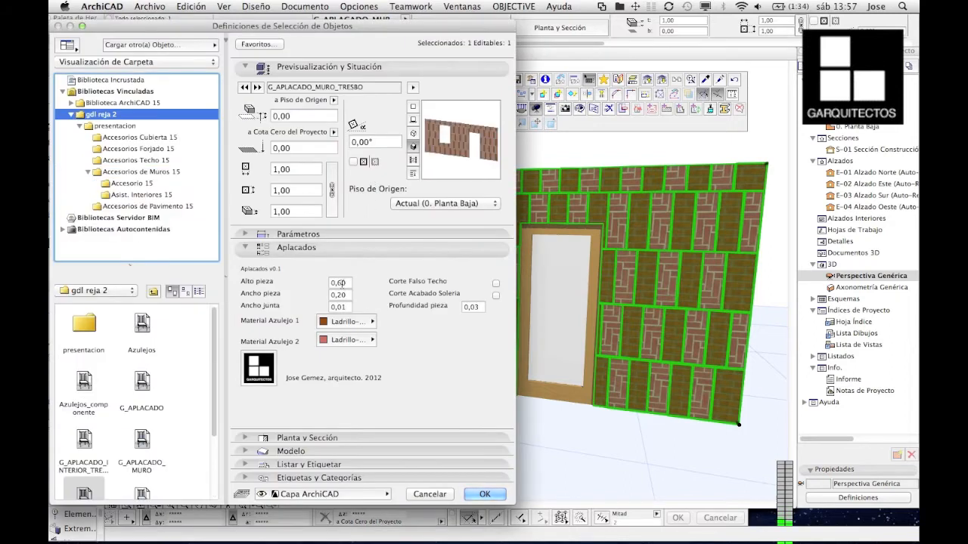
left_click(335, 283)
left_click_drag(338, 282, 349, 284)
type("07")
left_click(341, 295)
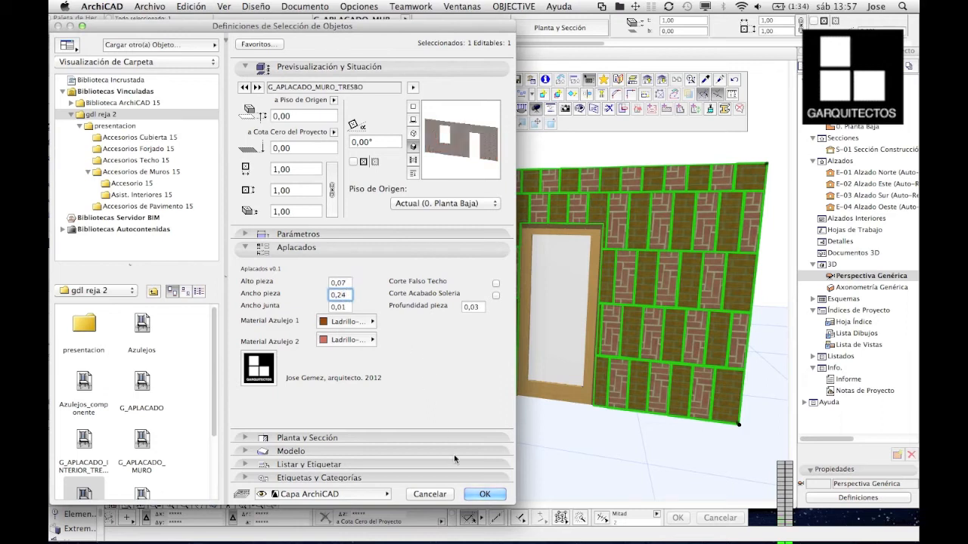
left_click(476, 493)
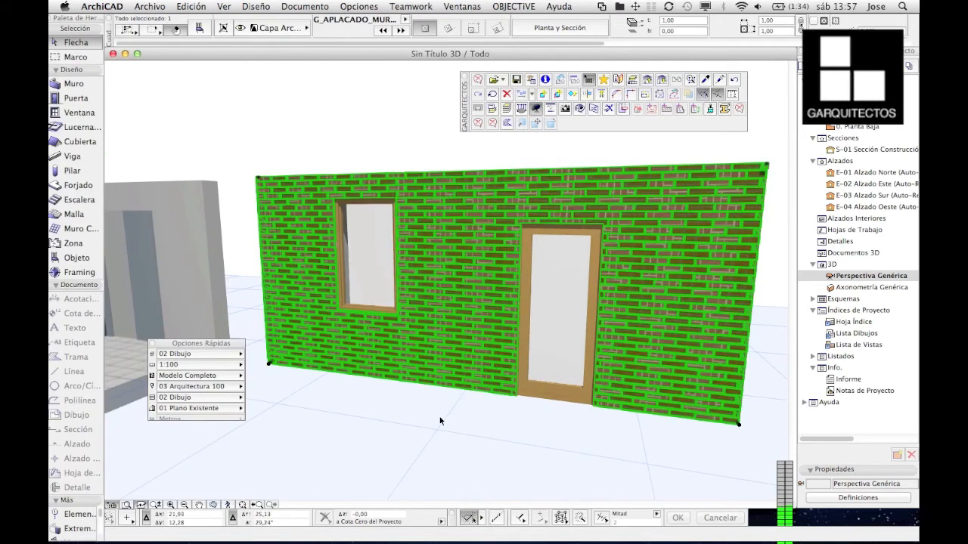
- Change the brick tiling's Material Azulejo 1 to Pintura-12 and Material Azulejo 2 to Pintura-11
left_click(442, 421)
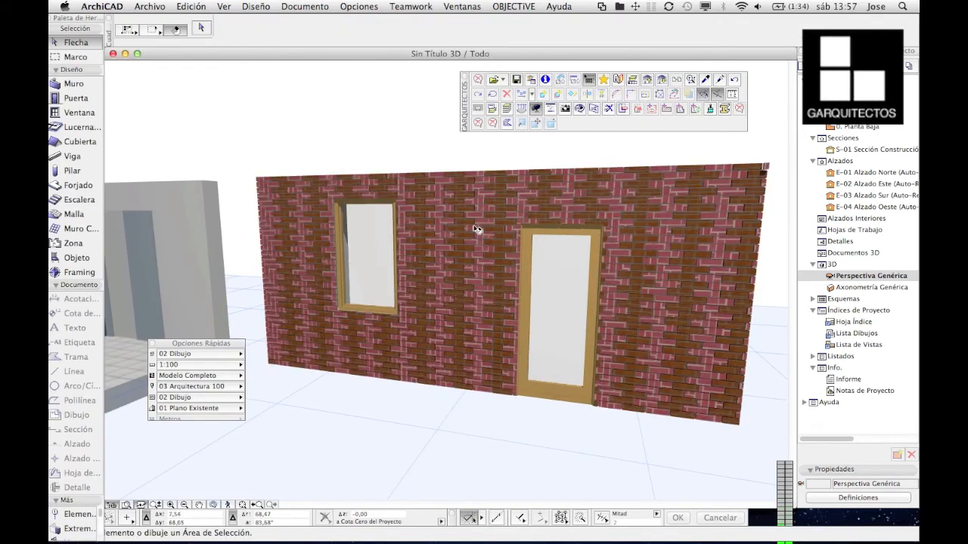
left_click(479, 198)
left_click(203, 29)
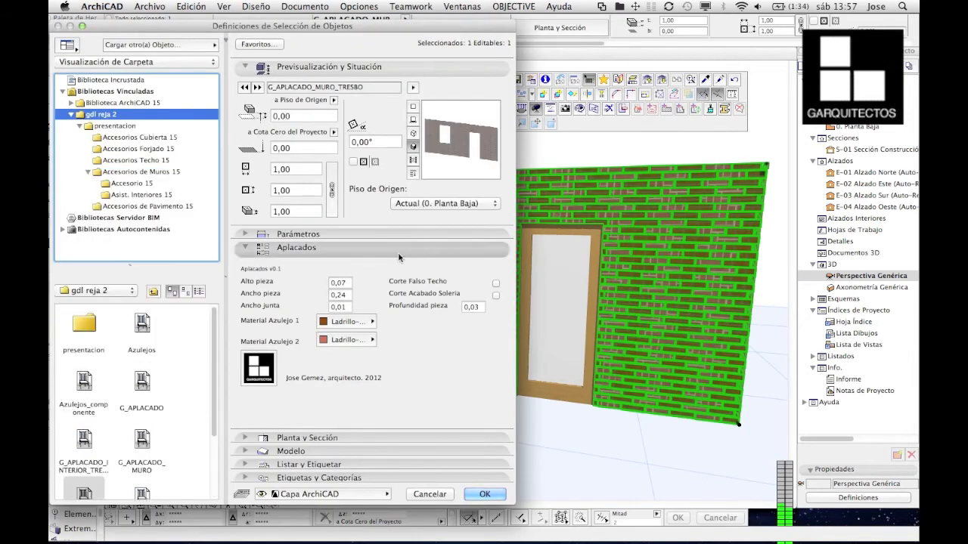
left_click(354, 323)
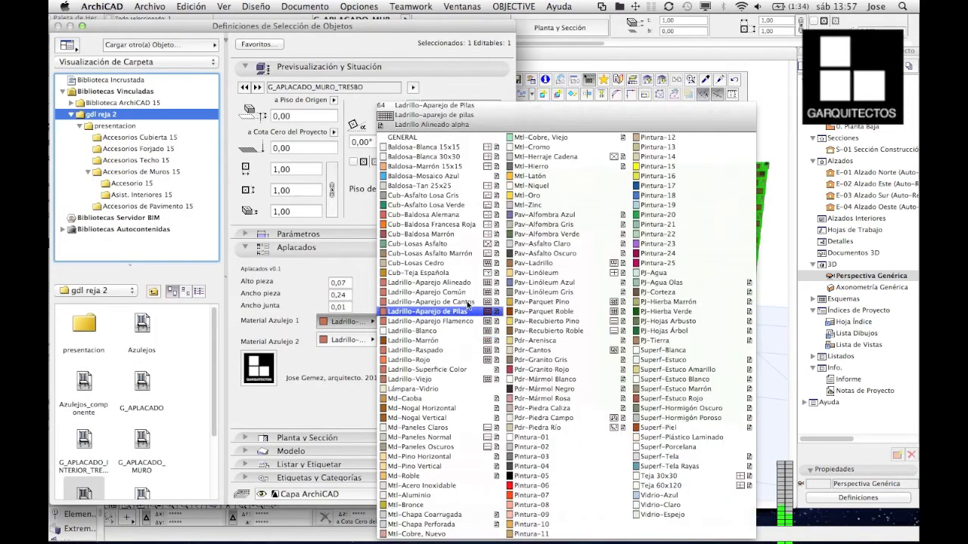
left_click(684, 139)
left_click(348, 339)
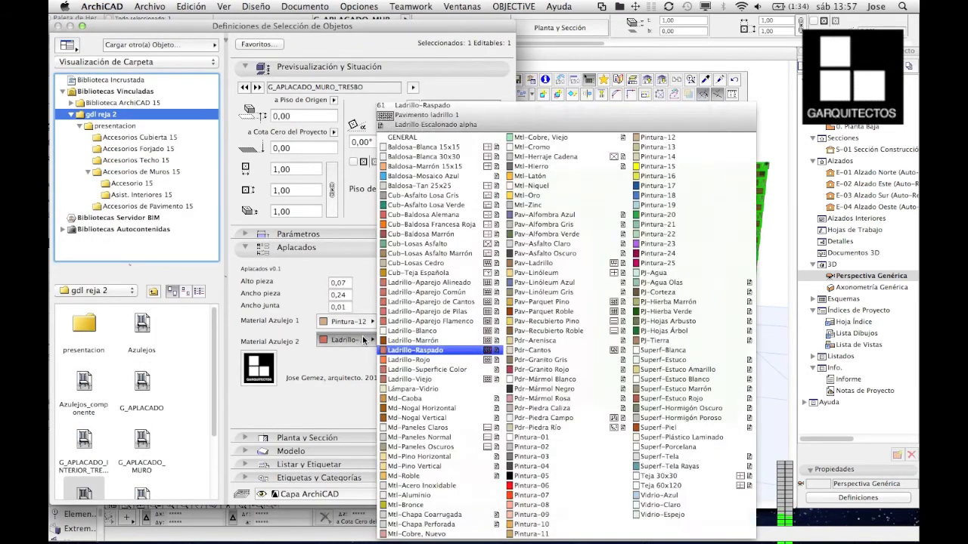
left_click(565, 535)
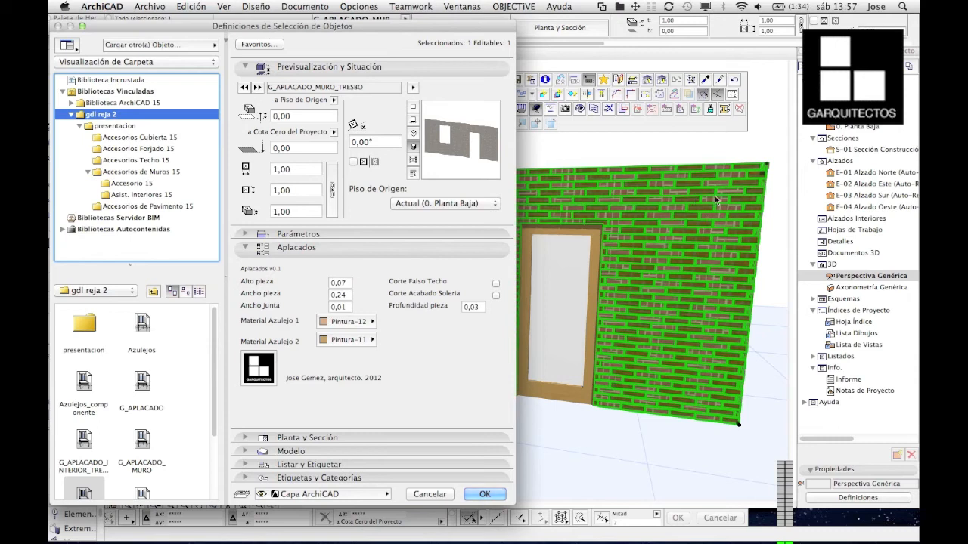
left_click(484, 495)
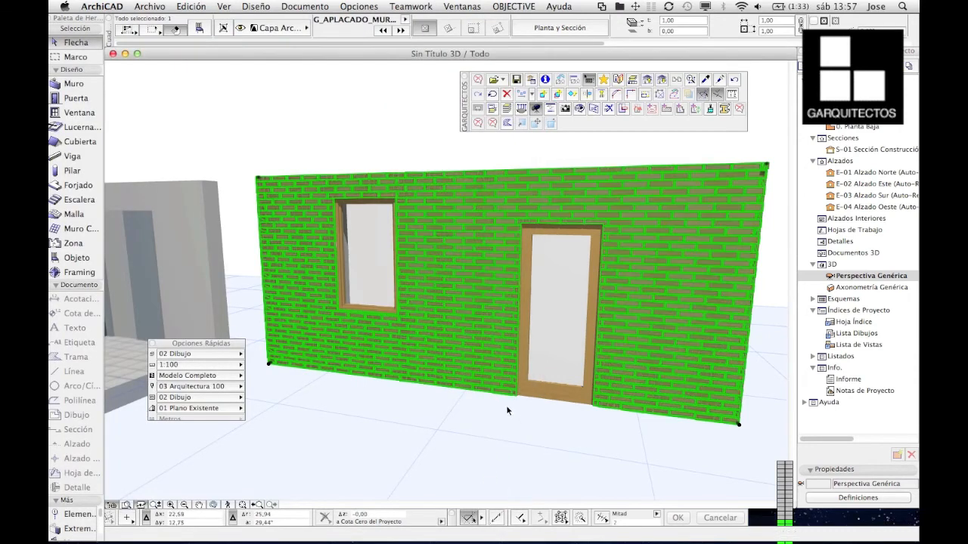
left_click(441, 419)
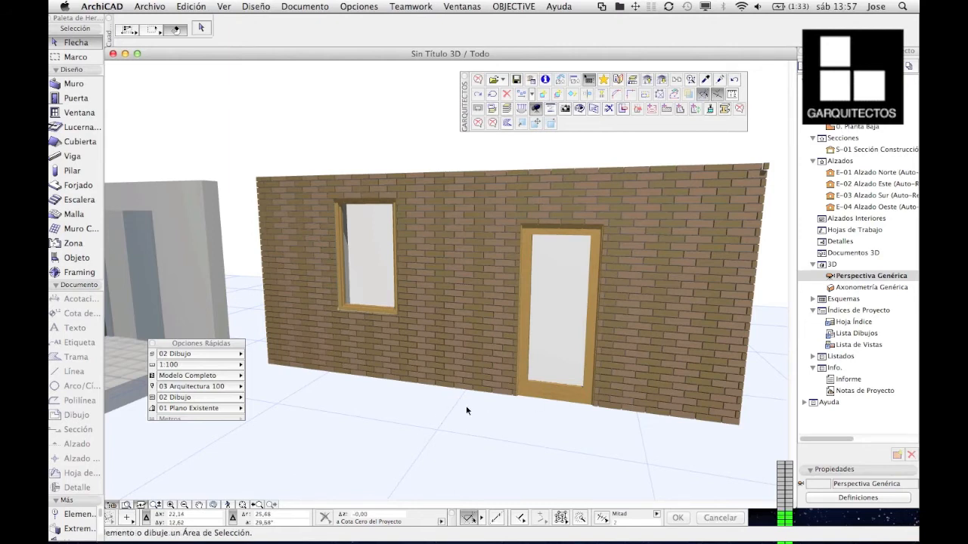
- Examine the tiled wall from several angles in 3D and in the S-01 Sección Construcción view
left_click(212, 504)
left_click_drag(496, 355, 588, 330)
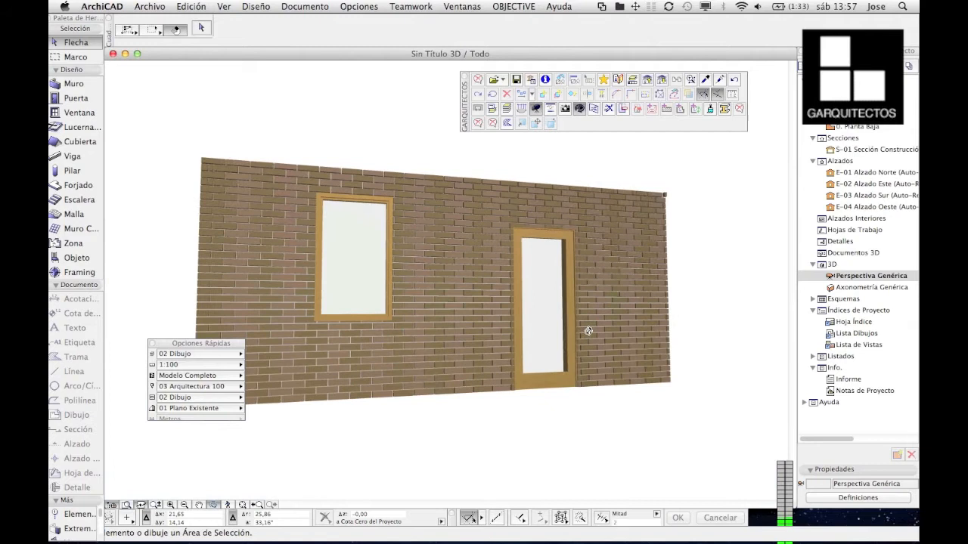
middle_click_drag(498, 346, 568, 343)
left_click_drag(391, 383, 302, 403)
left_click_drag(565, 386, 434, 187)
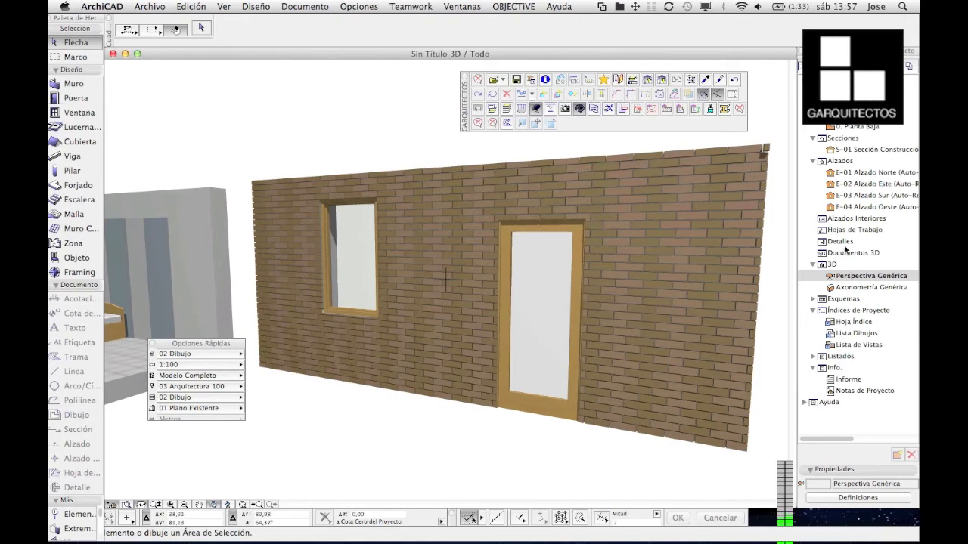
double_click(869, 149)
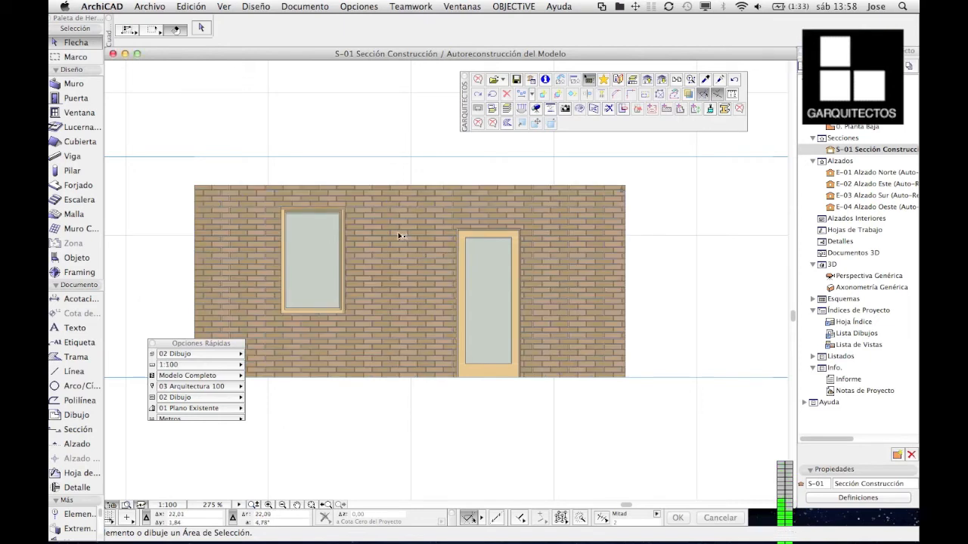
- Return to the 0. Planta Baja floor plan and delete the tiled wall with the window and door
left_click(853, 127)
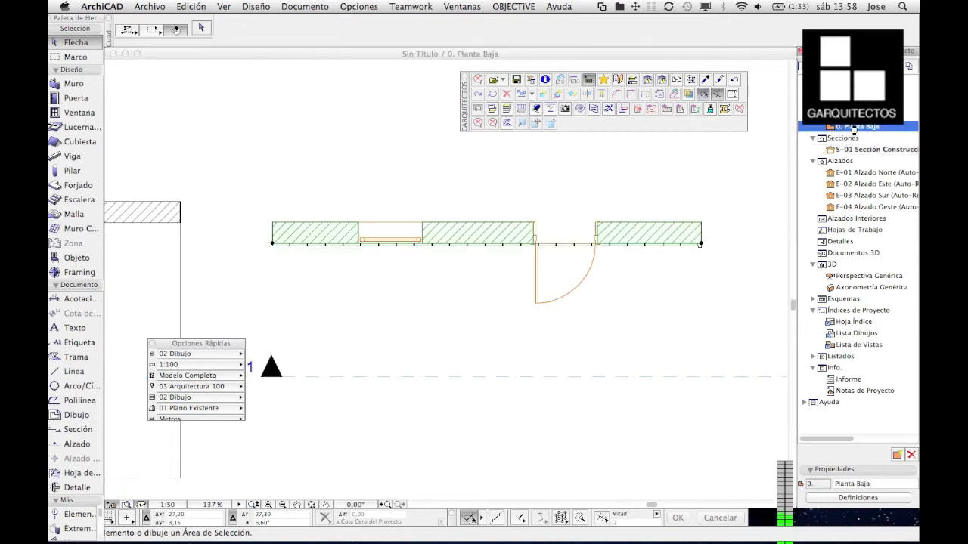
left_click(276, 250)
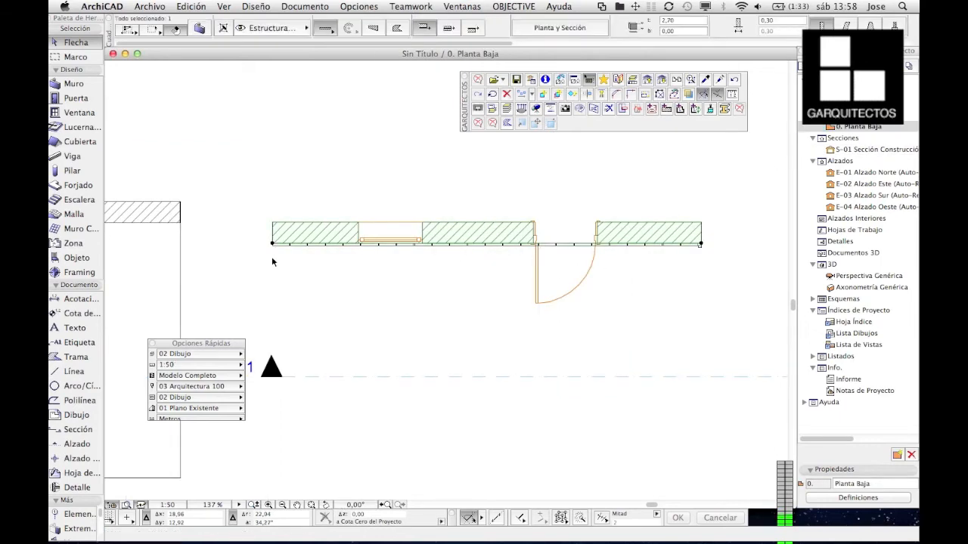
key("Escape")
scroll(707, 243, "up", 5)
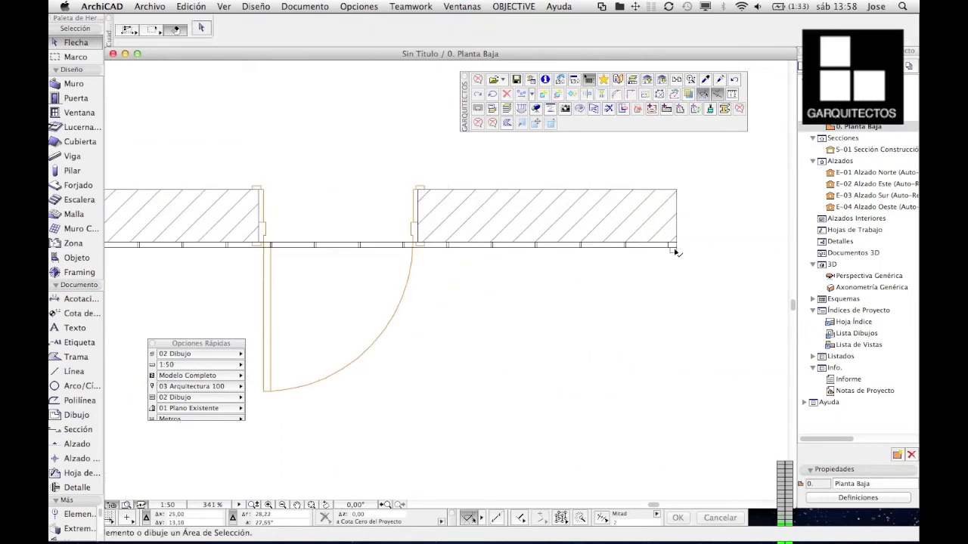
scroll(598, 243, "down", 6)
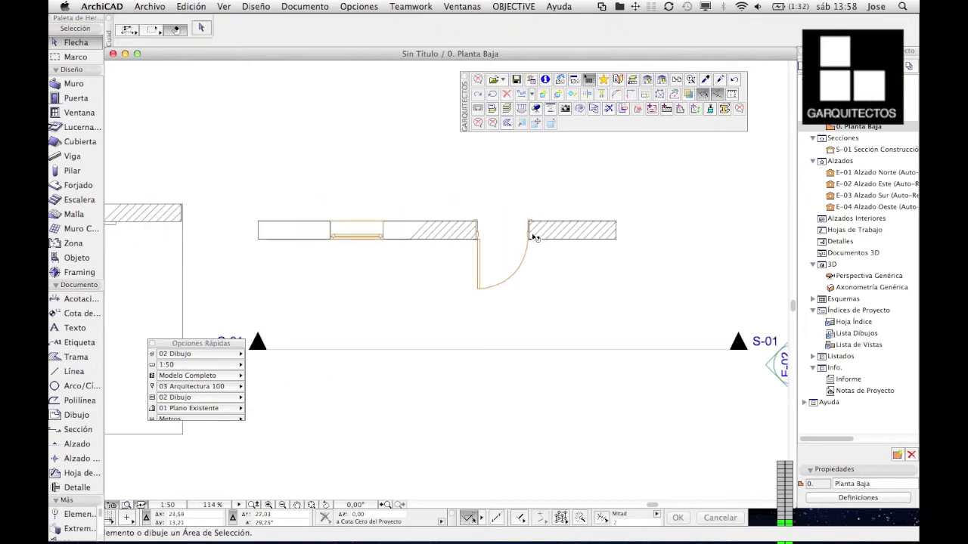
left_click(558, 236)
scroll(390, 243, "down", 4)
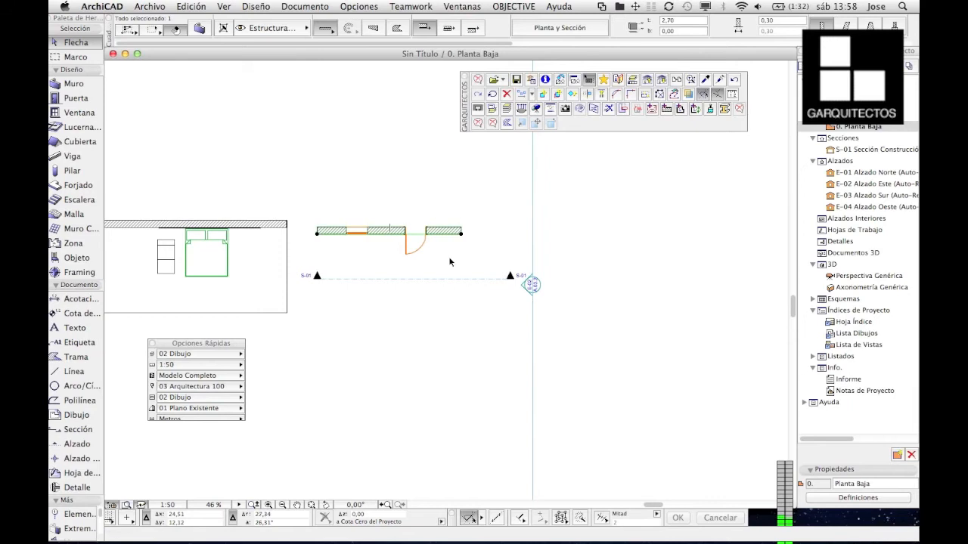
scroll(451, 239, "down", 2)
key("Delete")
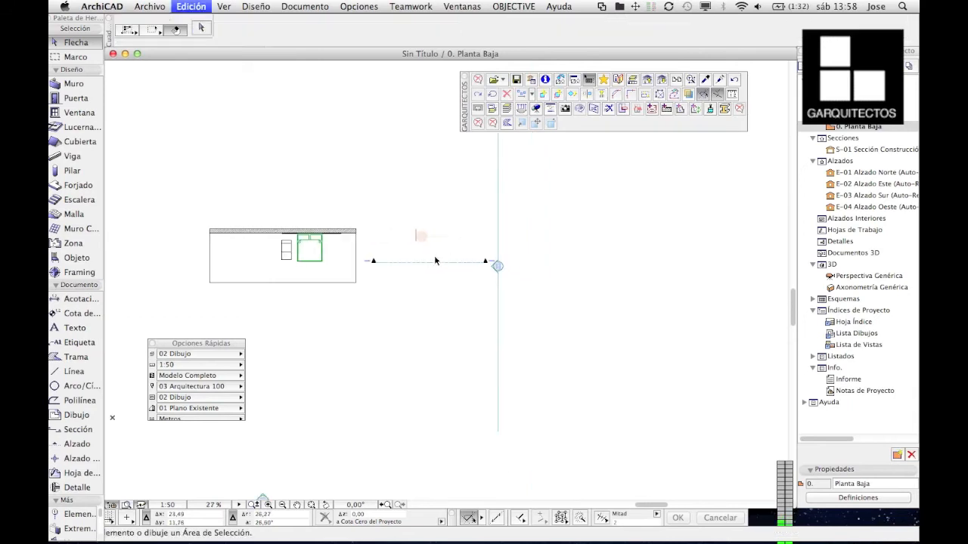
- Draw a closed rectangular room of walls with the rectangular wall geometry, up and to the right of the furnished room
left_click(73, 85)
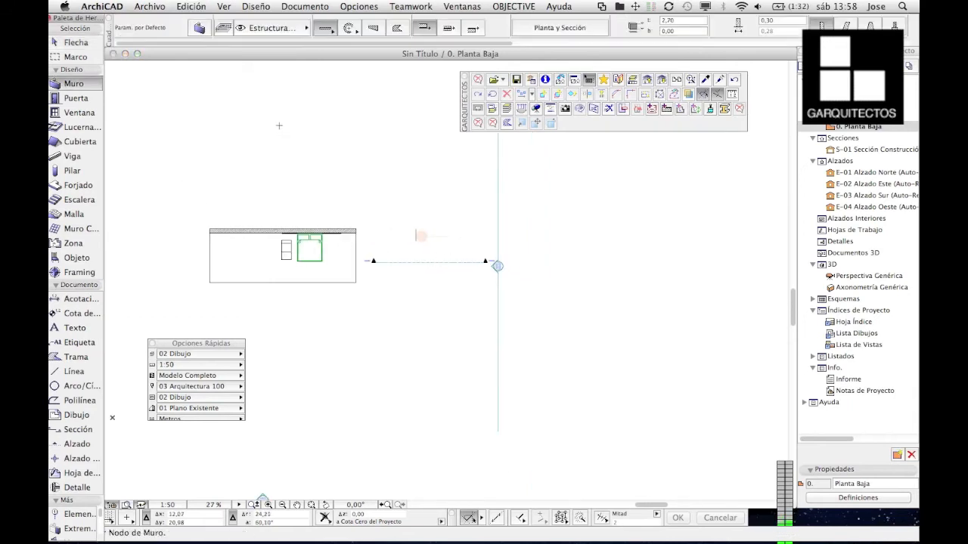
left_click(326, 29)
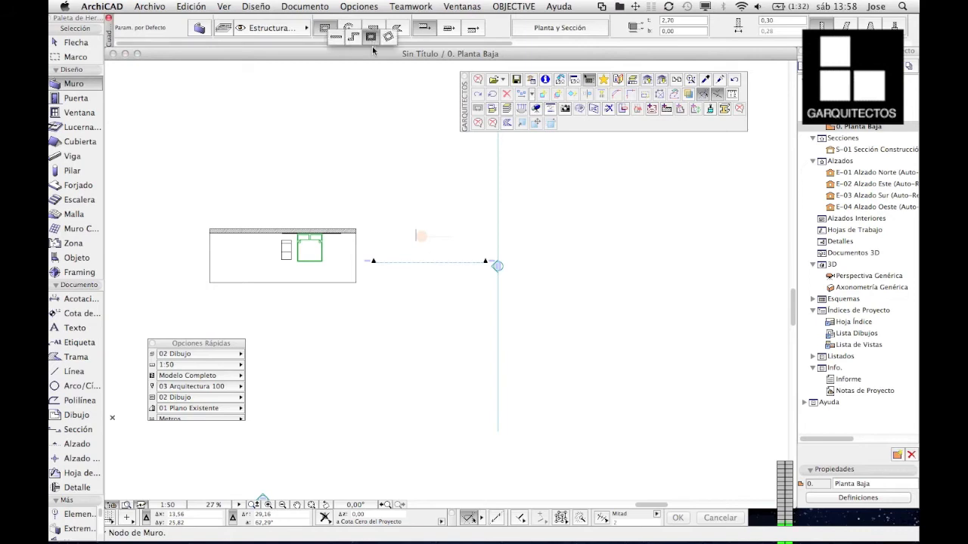
left_click(371, 36)
left_click(382, 133)
left_click(530, 229)
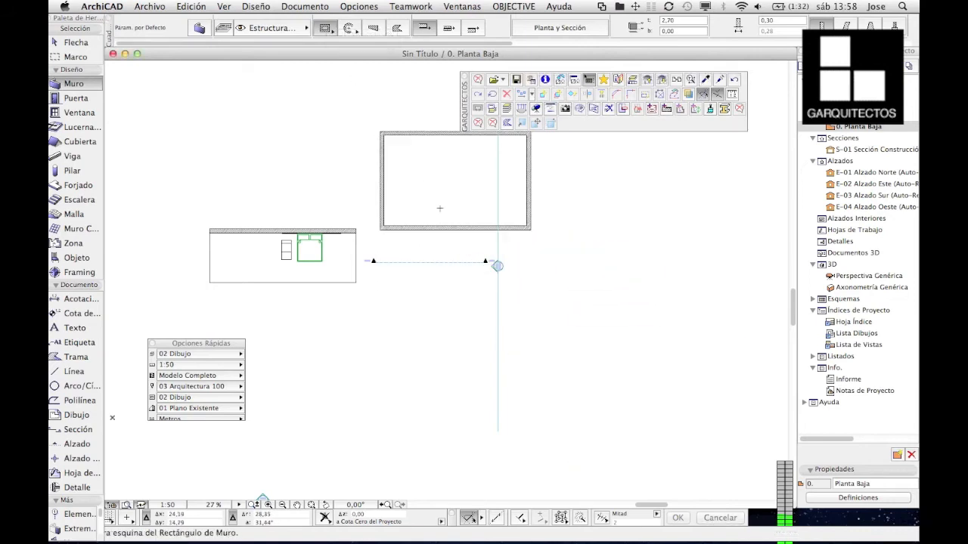
middle_click_drag(440, 193, 396, 208)
key("Escape")
scroll(384, 198, "up", 1)
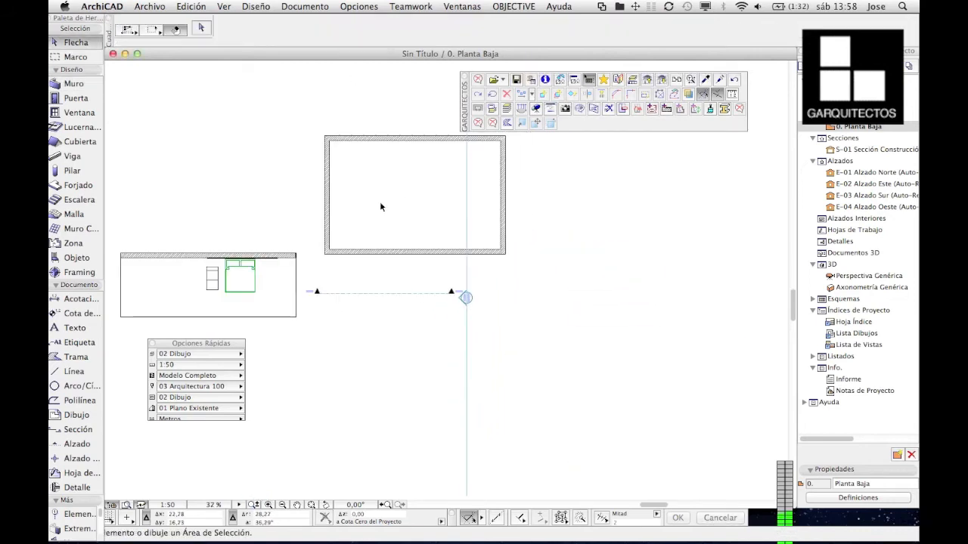
- Move the S-01 section line up so that it crosses the middle of the new rectangular room
left_click(378, 296)
left_click_drag(365, 298, 386, 213)
left_click(444, 197)
left_click(540, 195)
key("Escape")
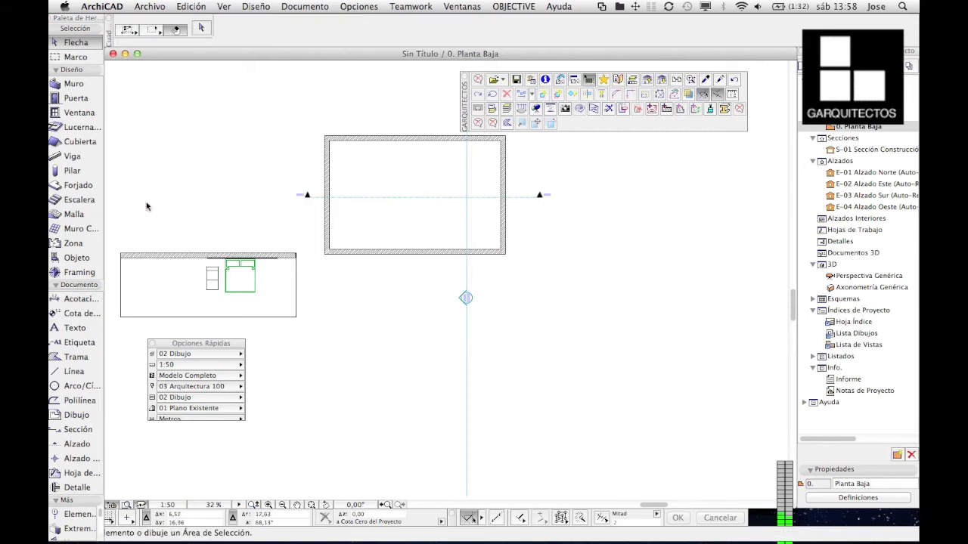
- Create a zone from the inner edges of the rectangular room's walls and place its stamp inside the room
left_click(73, 243)
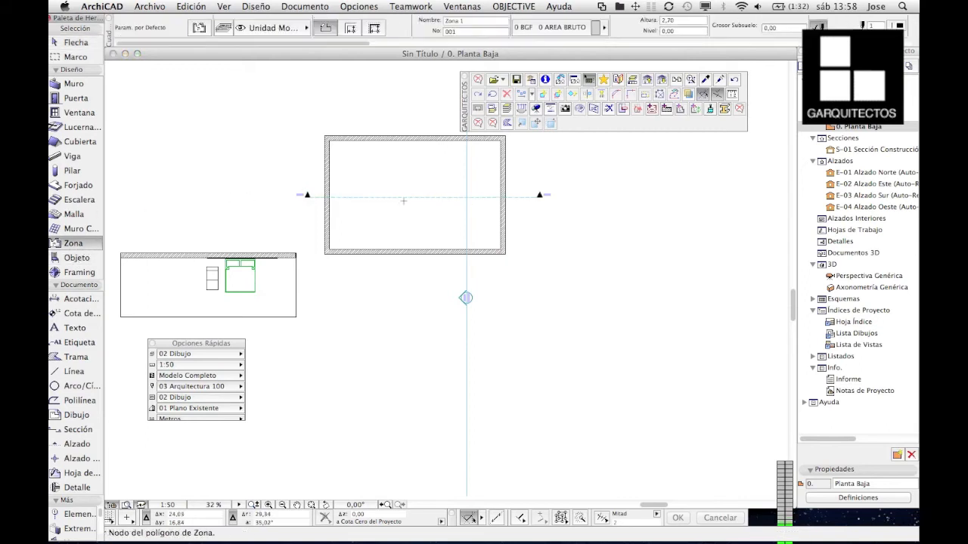
left_click(407, 171)
key("Escape")
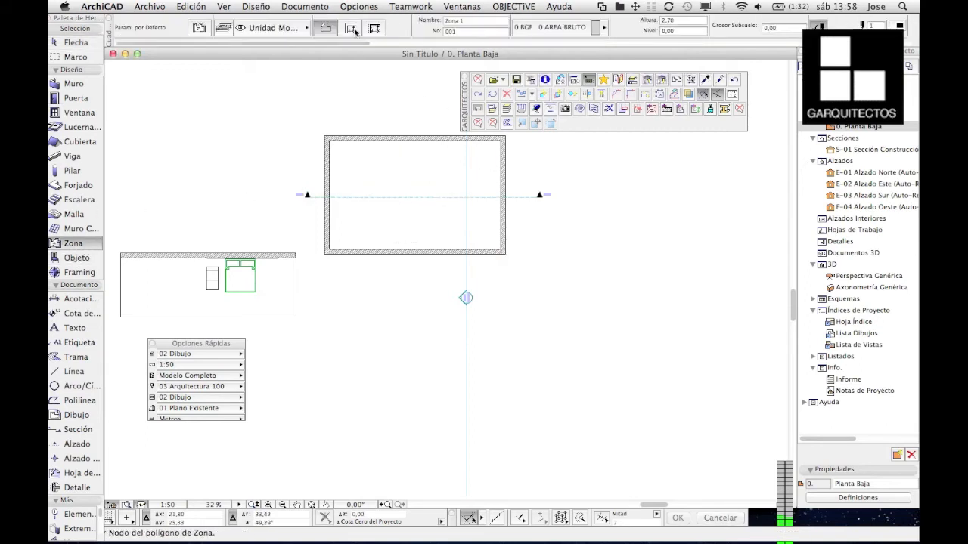
left_click(352, 29)
left_click(406, 172)
scroll(409, 176, "up", 5)
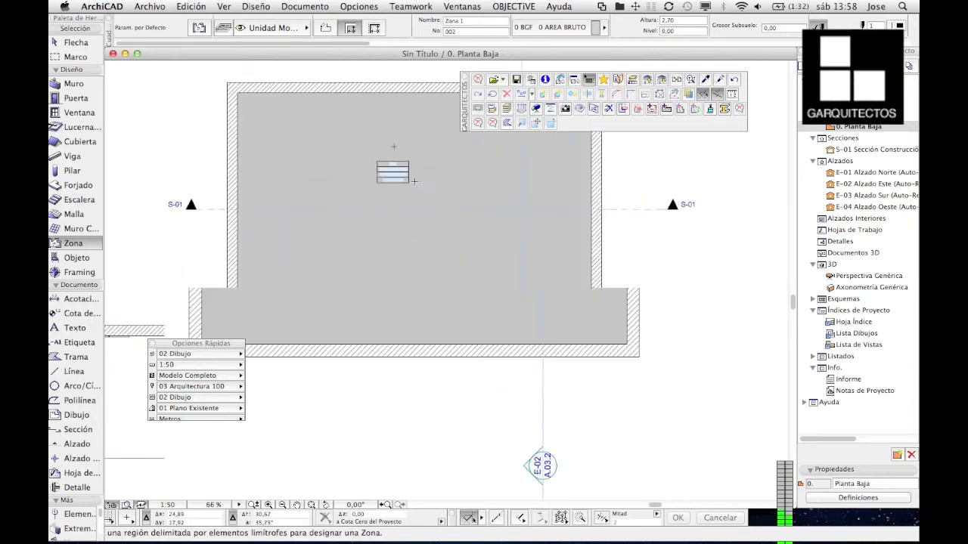
scroll(401, 177, "down", 4)
key("Escape")
- Start an interior accessory for the room's zone and open the choice of its wall accessory (Accesorio de Muro)
middle_click_drag(359, 150, 328, 185)
left_click(327, 185)
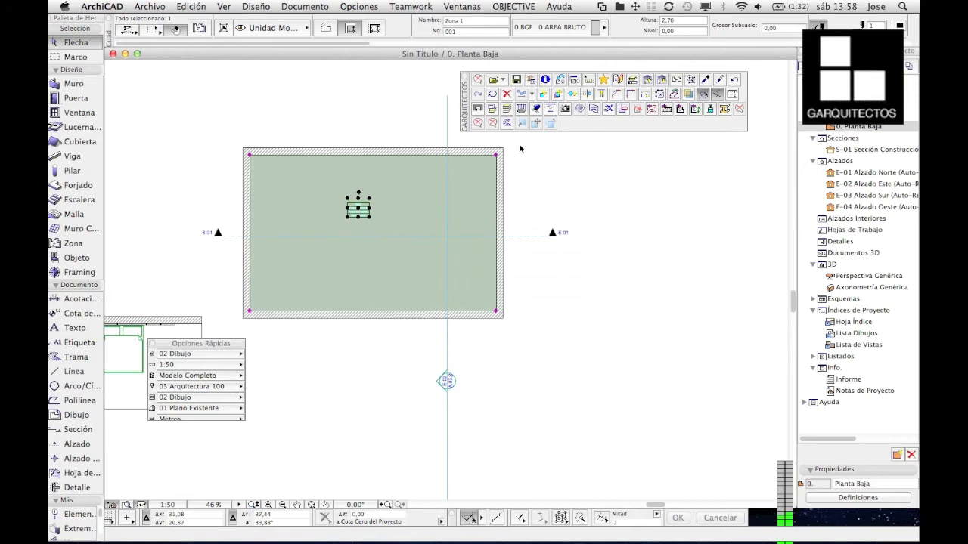
left_click(681, 110)
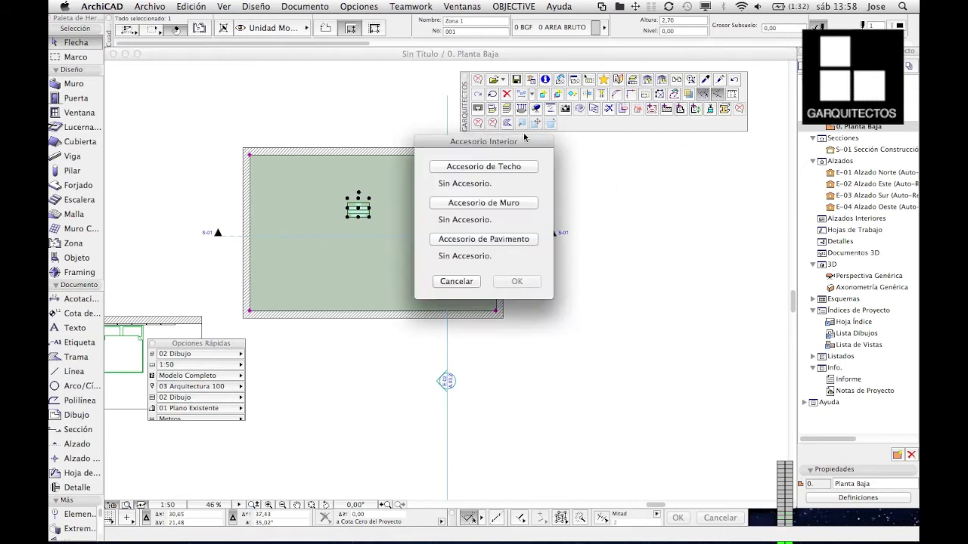
left_click_drag(524, 136, 669, 147)
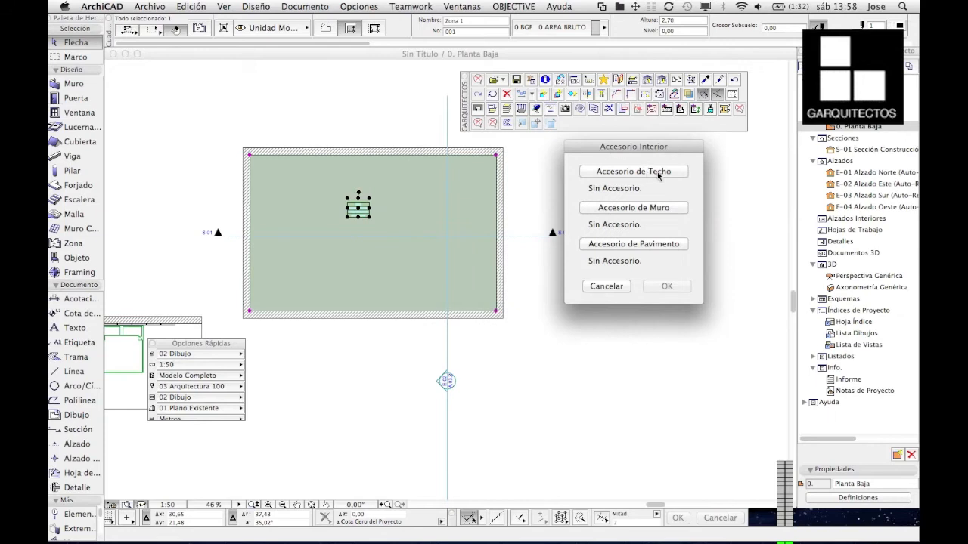
left_click(640, 209)
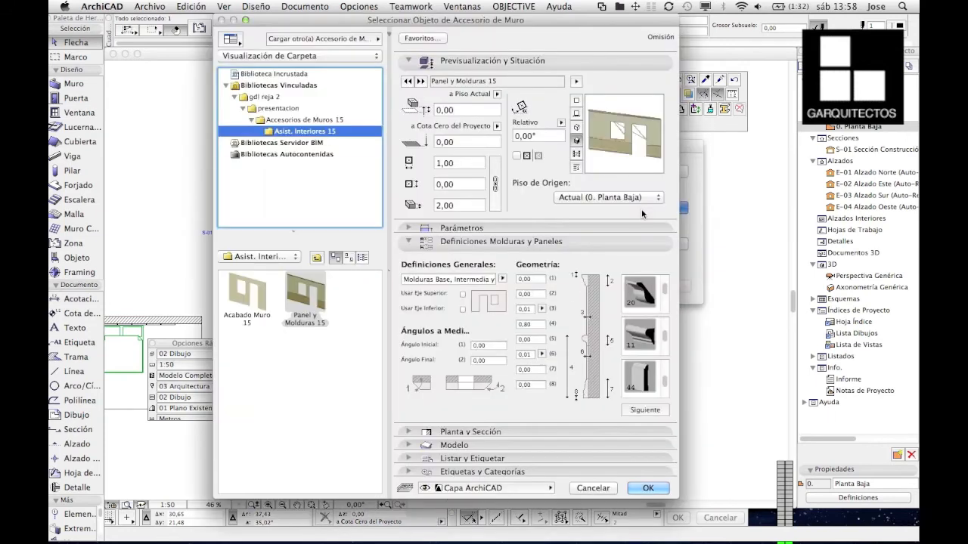
- Choose G_APLACADO from the gdl reja 2 library as the wall accessory and apply it to the room's zone
left_click(270, 97)
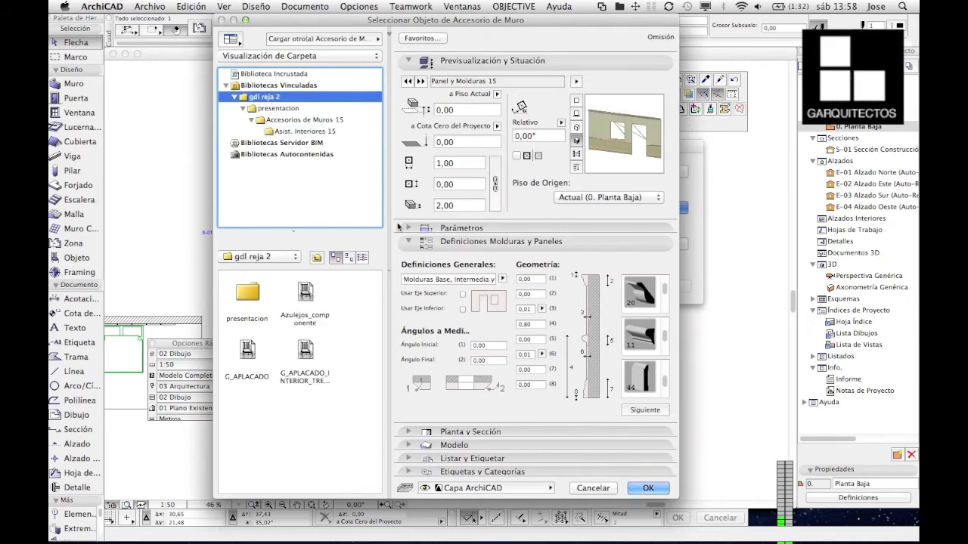
left_click(357, 304)
left_click(247, 362)
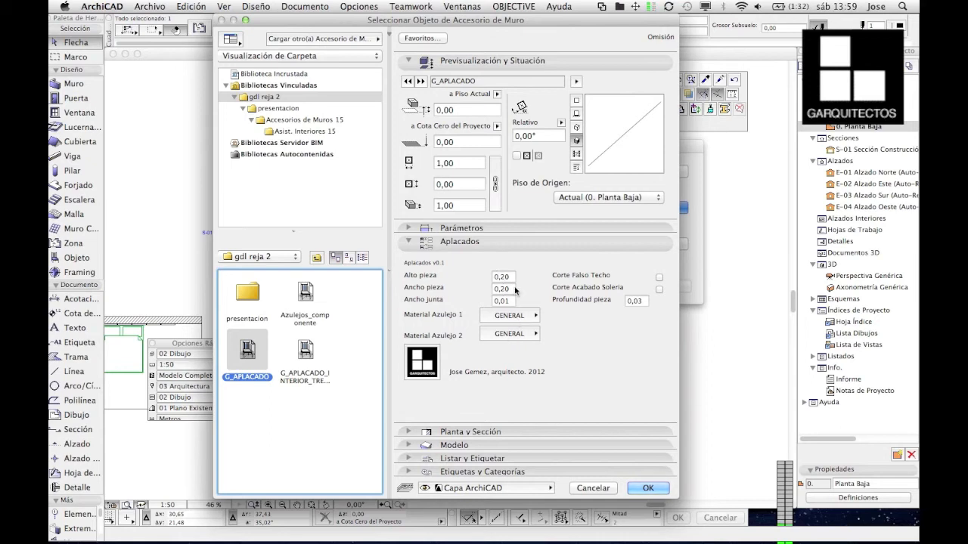
left_click(632, 488)
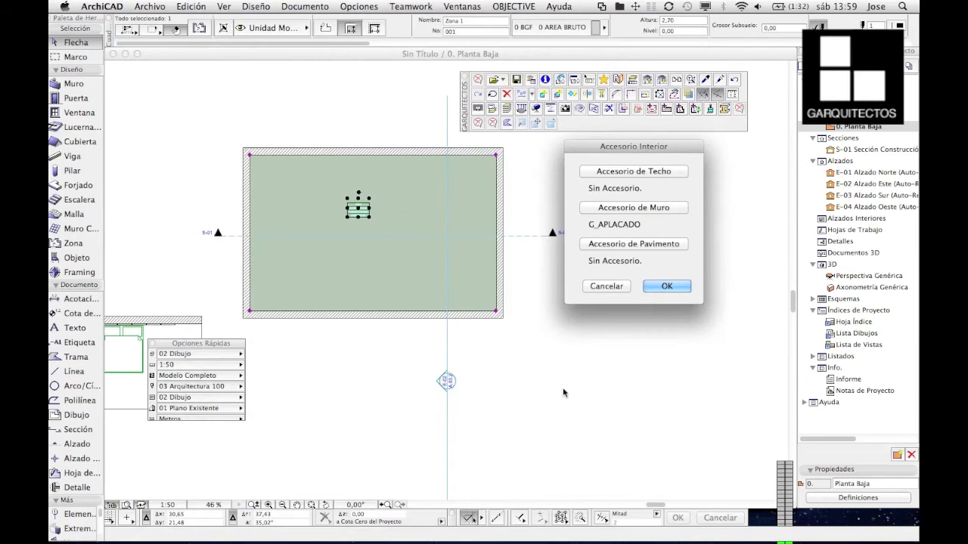
left_click(657, 288)
scroll(323, 169, "up", 6)
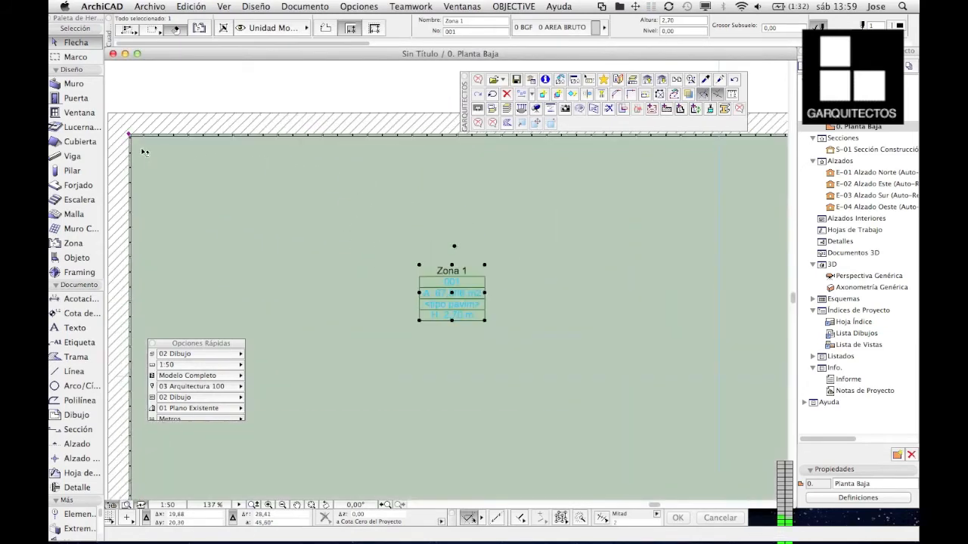
key("Escape")
scroll(408, 202, "down", 5)
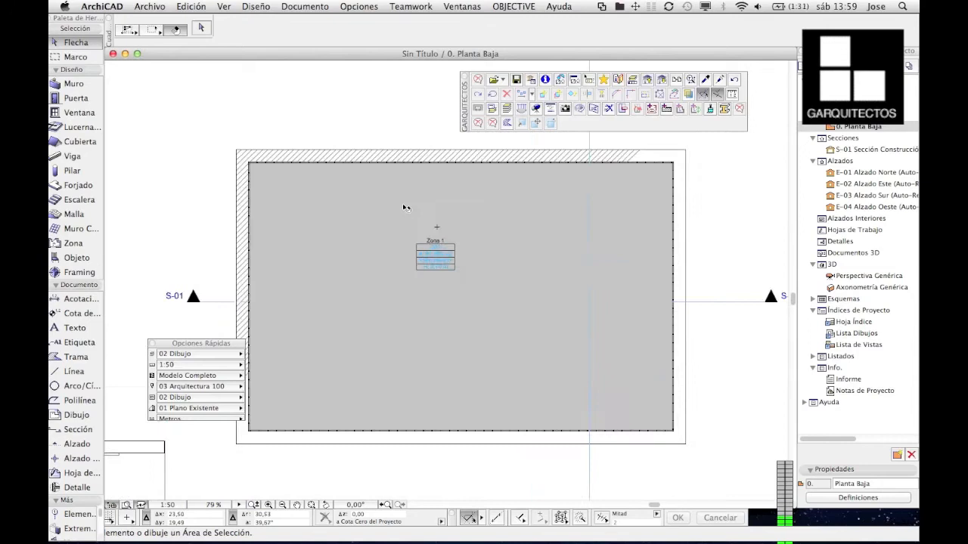
- Cut the room lengthwise in the generic perspective with a 3D section plane through its middle, keeping the rear half
double_click(858, 279)
left_click_drag(490, 264, 439, 303)
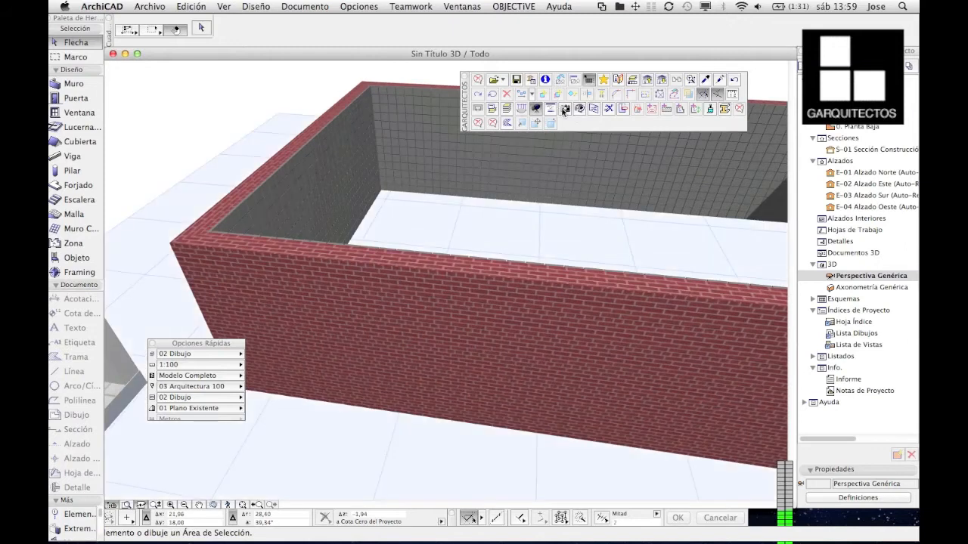
left_click(595, 111)
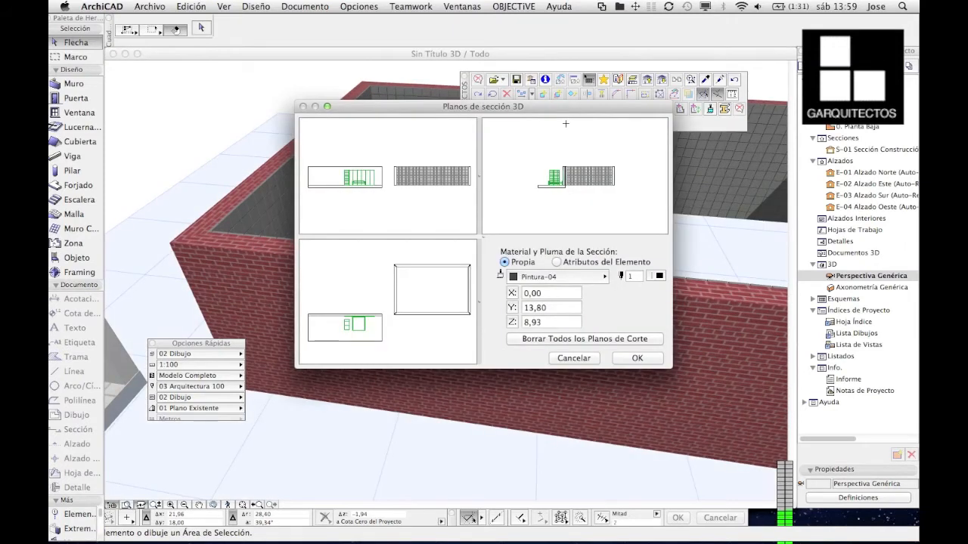
left_click(366, 286)
left_click(475, 287)
left_click(439, 308)
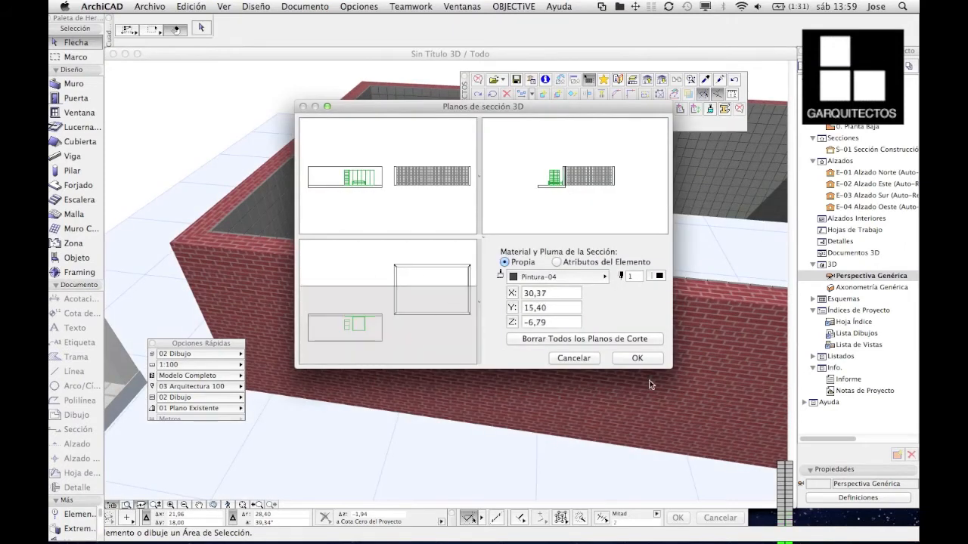
left_click(635, 358)
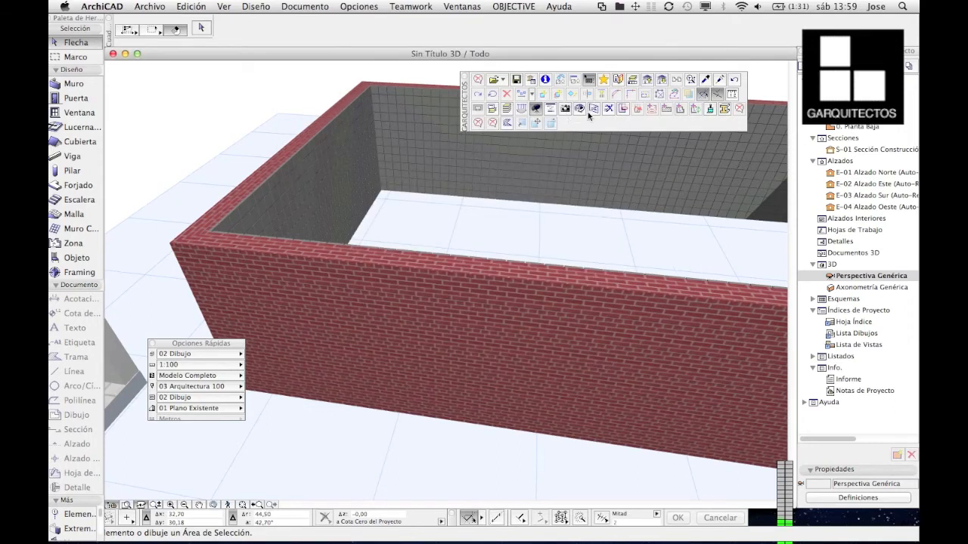
left_click(608, 108)
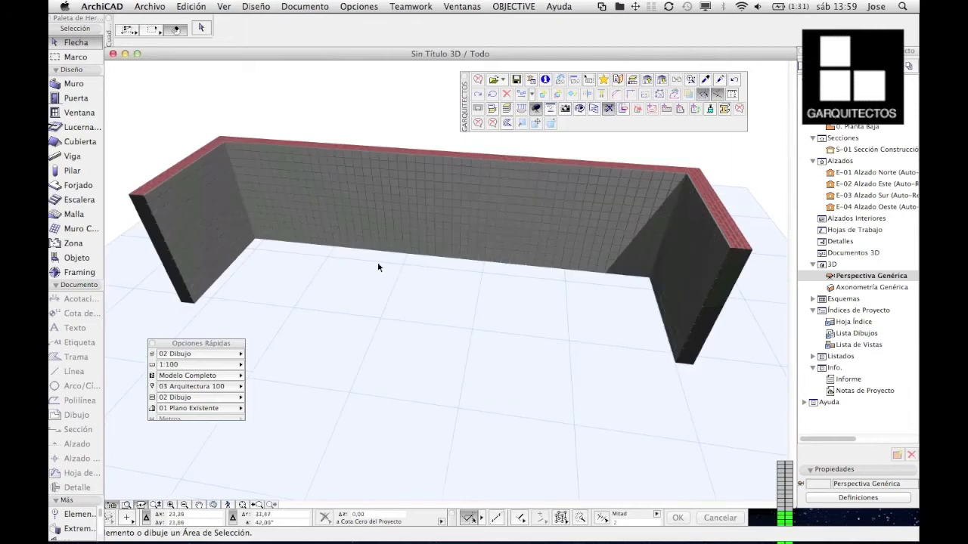
- Examine the G_APLACADO pieces on the back and side walls of the cut room
left_click(213, 505)
left_click_drag(416, 303, 447, 250)
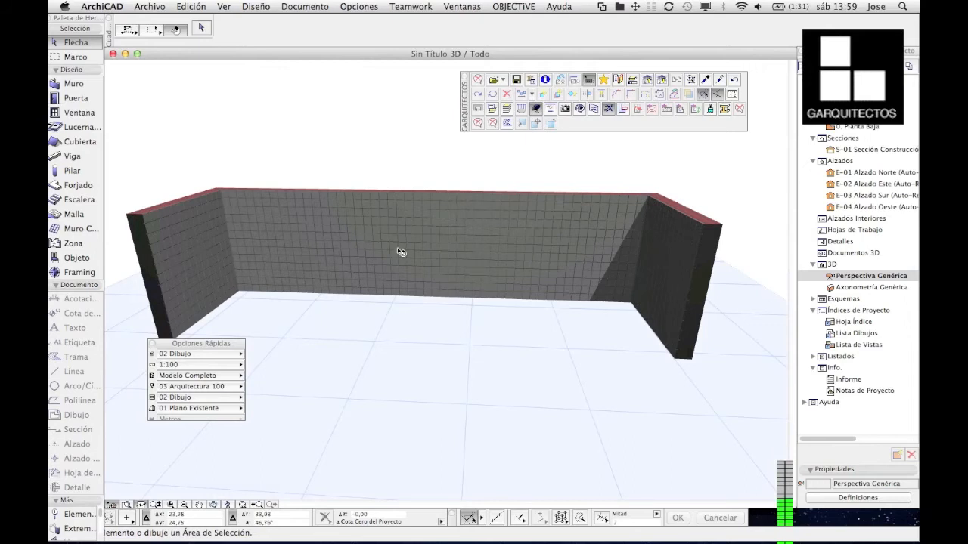
left_click(389, 270)
left_click(221, 244)
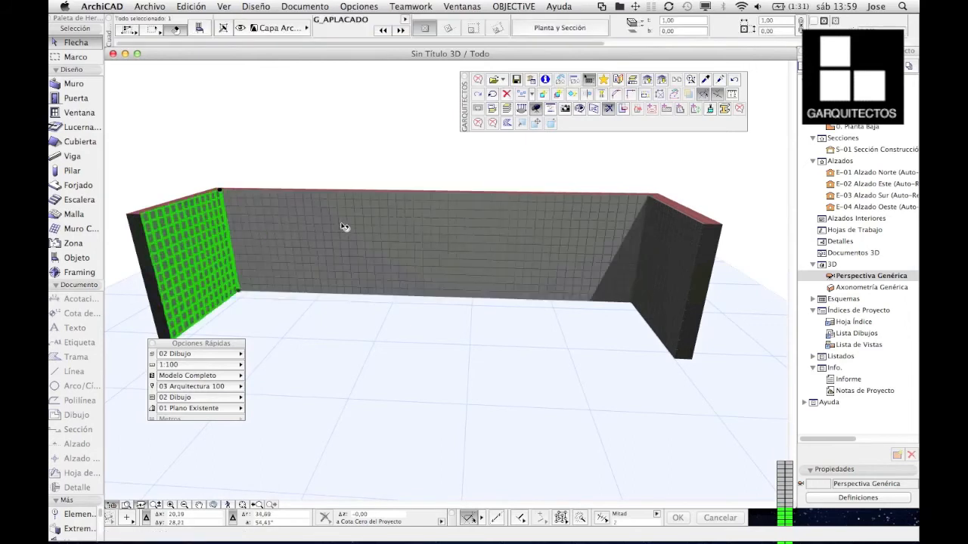
left_click(604, 227)
left_click(672, 254)
left_click(467, 259)
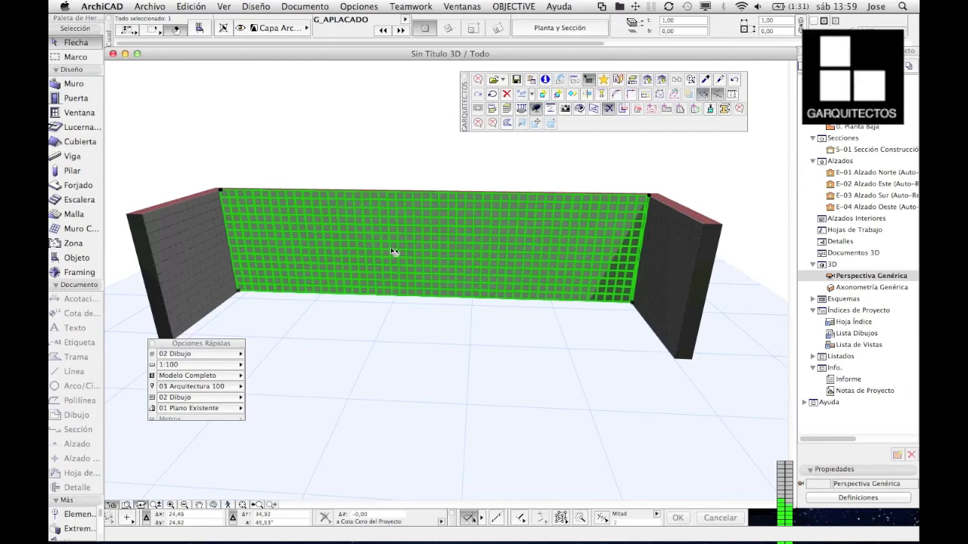
key("Escape")
- Place a V1 15 window, 0,90 by 1,50, near the middle of the room's upper wall in the ground floor plan
double_click(851, 127)
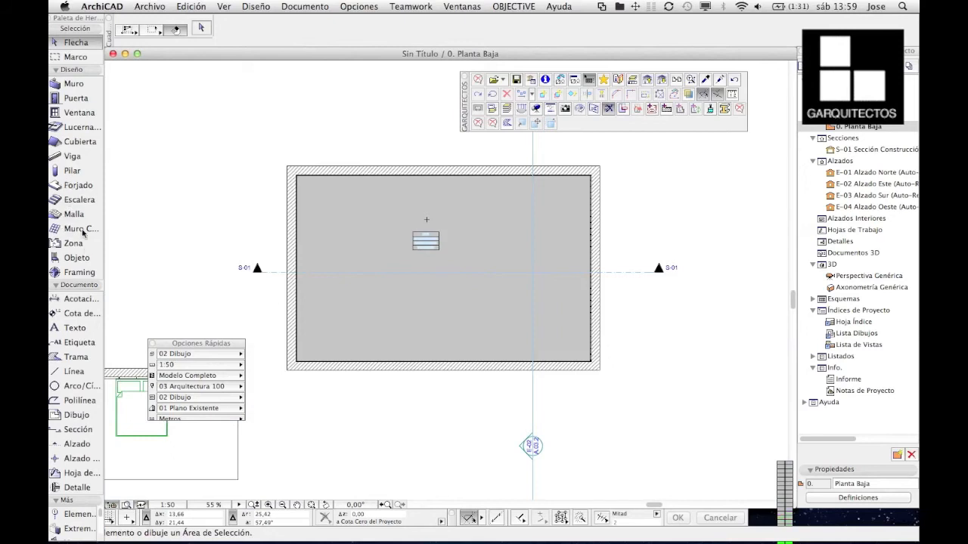
left_click(78, 113)
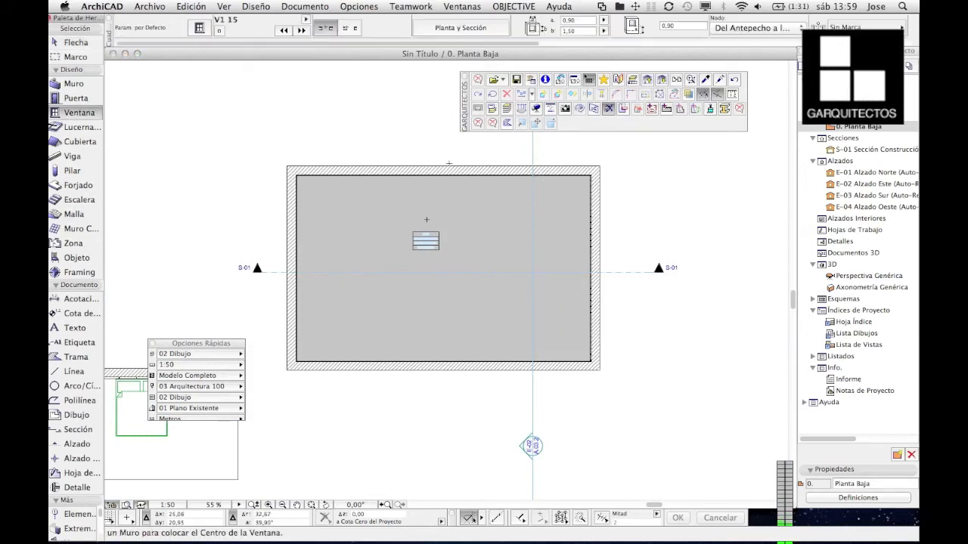
left_click(447, 170)
left_click(466, 183)
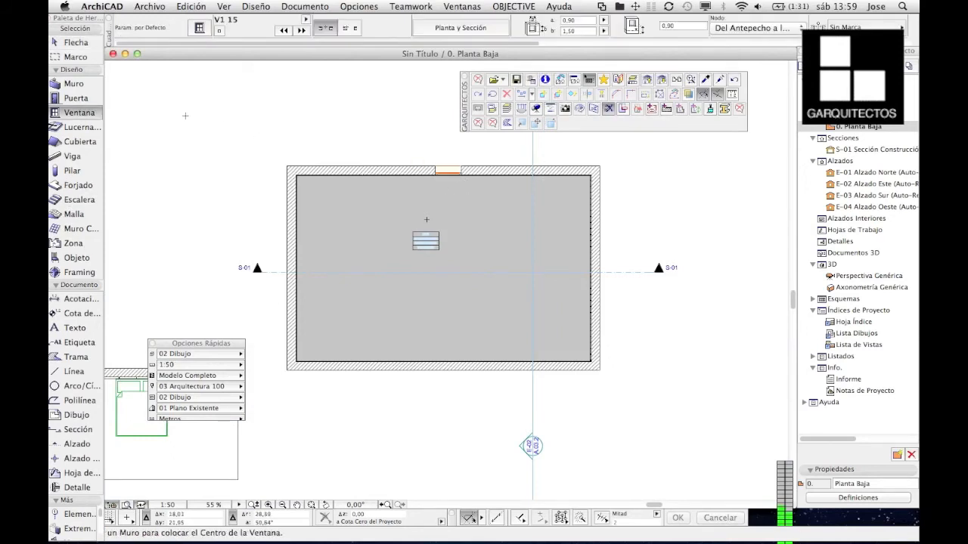
- Place a P1 15 door, 0,90 by 2,10, in the same wall beside the window, opening into the room
left_click(75, 99)
left_click(377, 166)
left_click(354, 203)
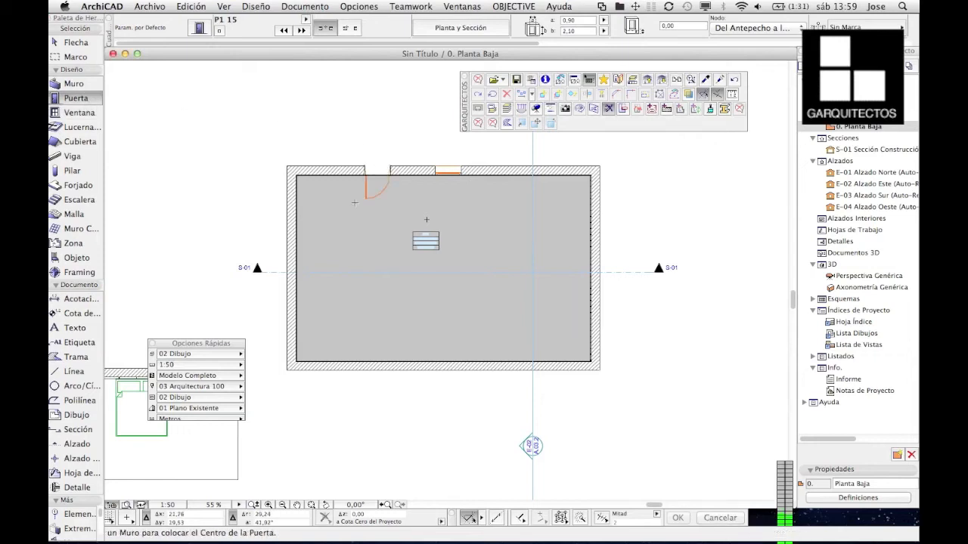
key("Escape")
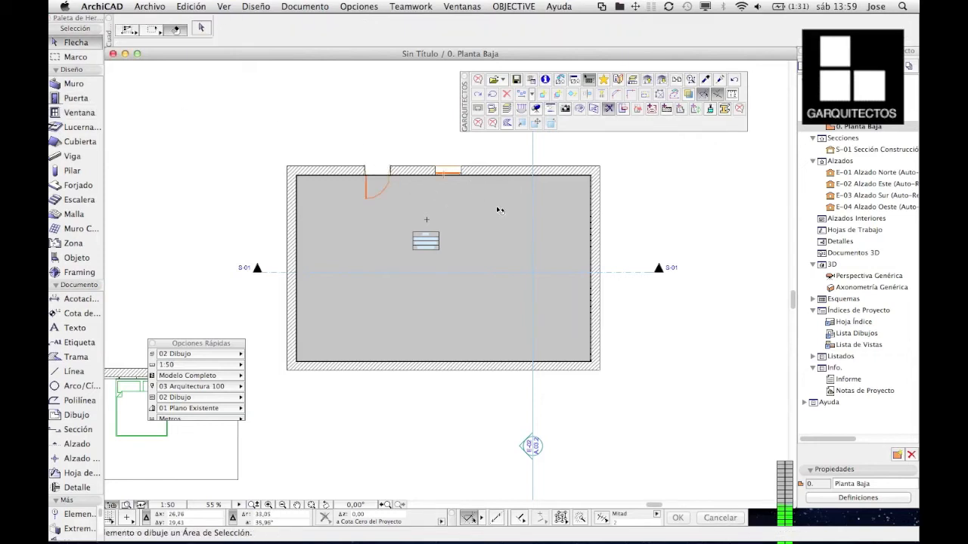
- Update the interior accessories of the room's zone and check the tiling around the door and window in the generic perspective
key("super+a")
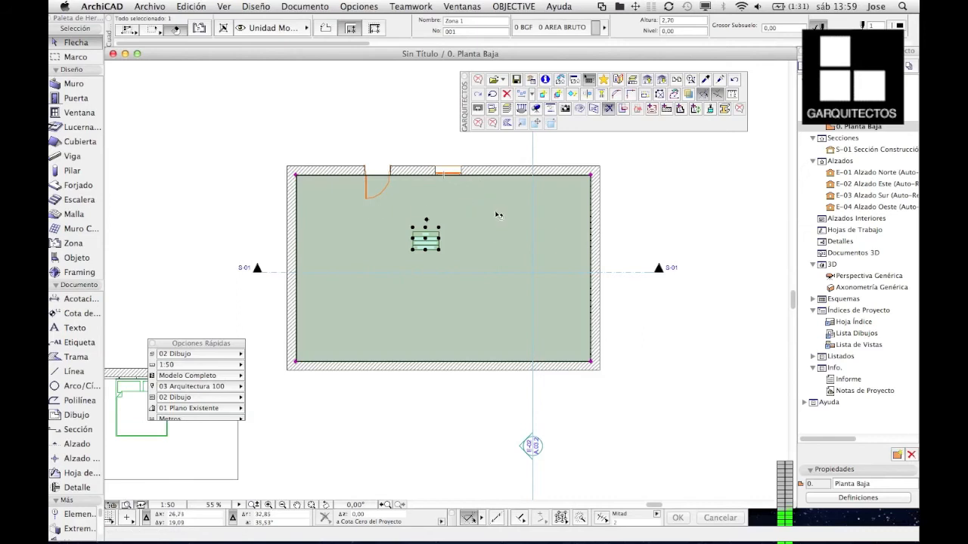
left_click(700, 113)
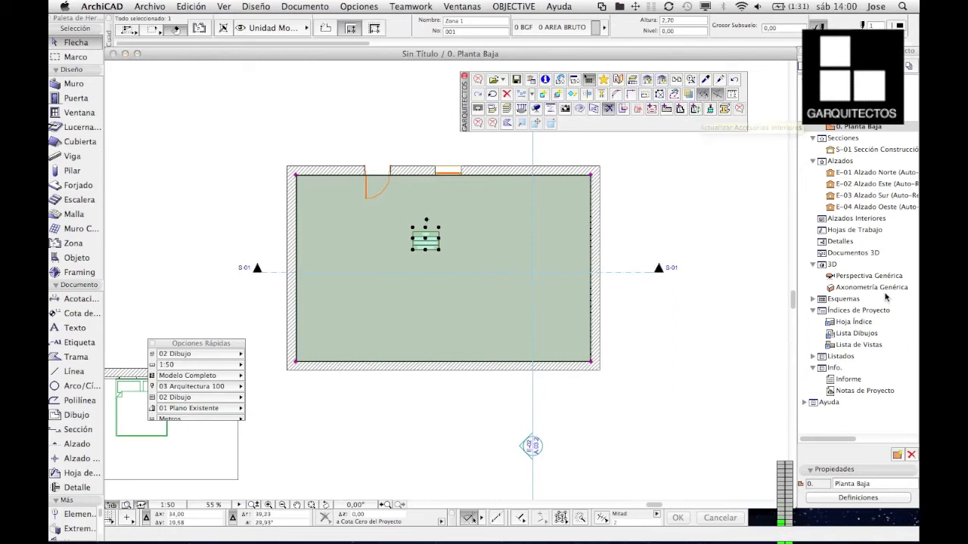
double_click(866, 276)
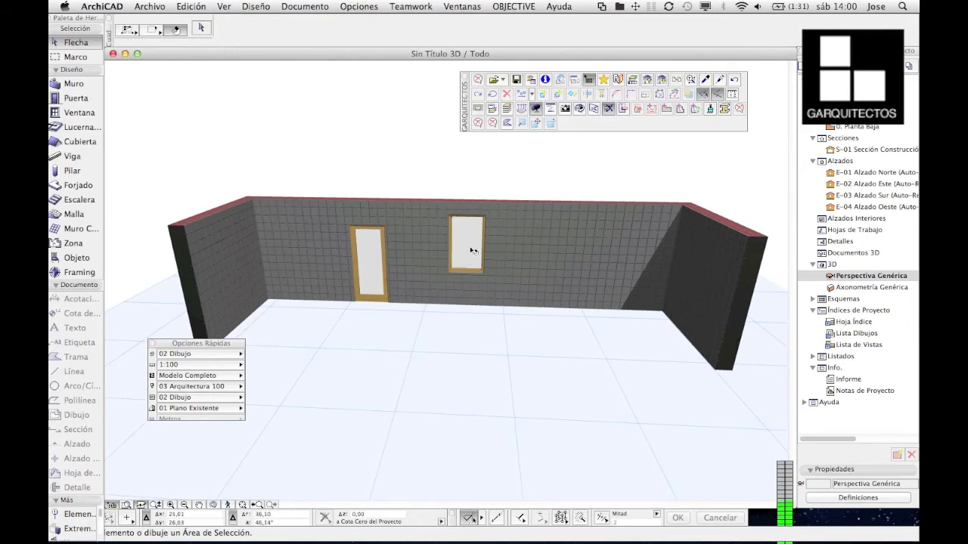
left_click(567, 277)
left_click(229, 436)
left_click(212, 505)
left_click_drag(441, 387, 373, 414)
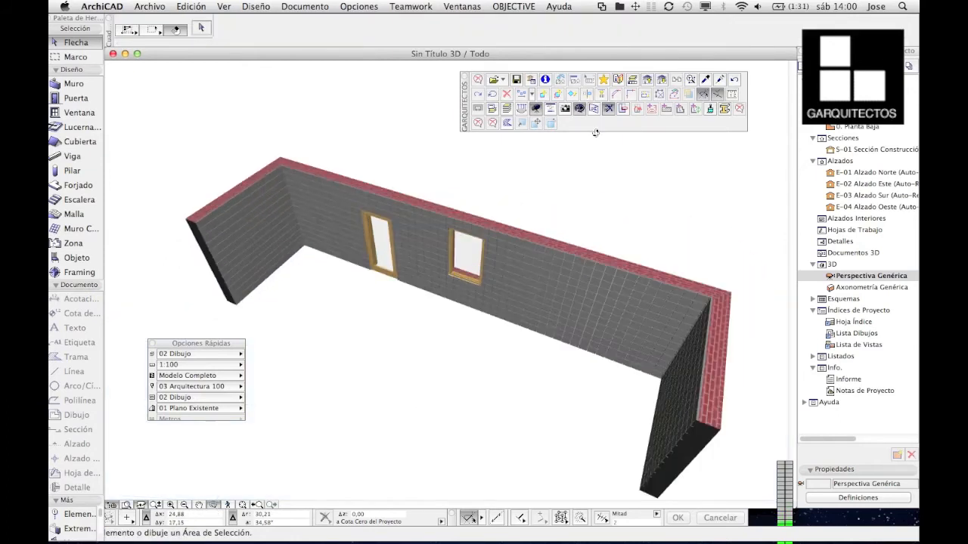
- Set the piece height (Alto pieza) of the back wall's G_APLACADO cladding to 3,00
left_click(560, 275)
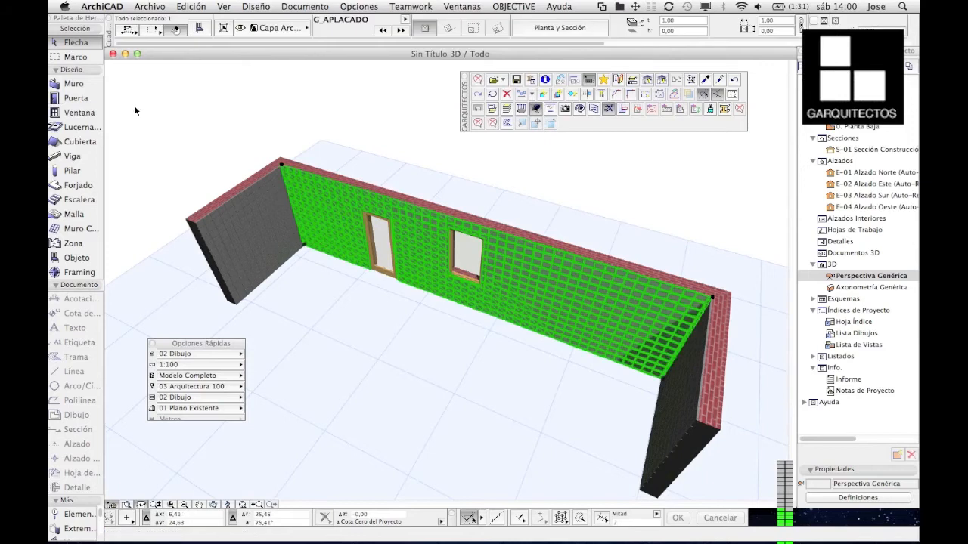
left_click(198, 36)
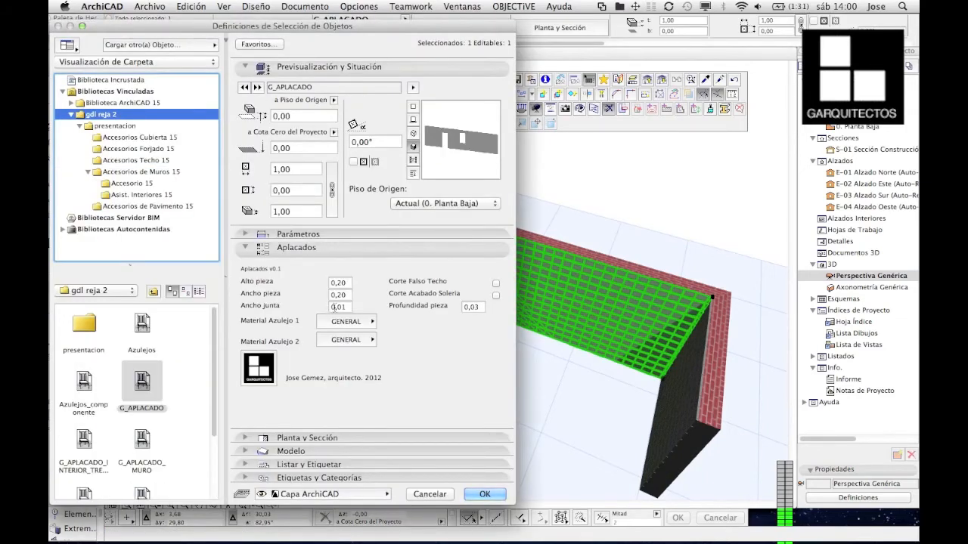
left_click(334, 284)
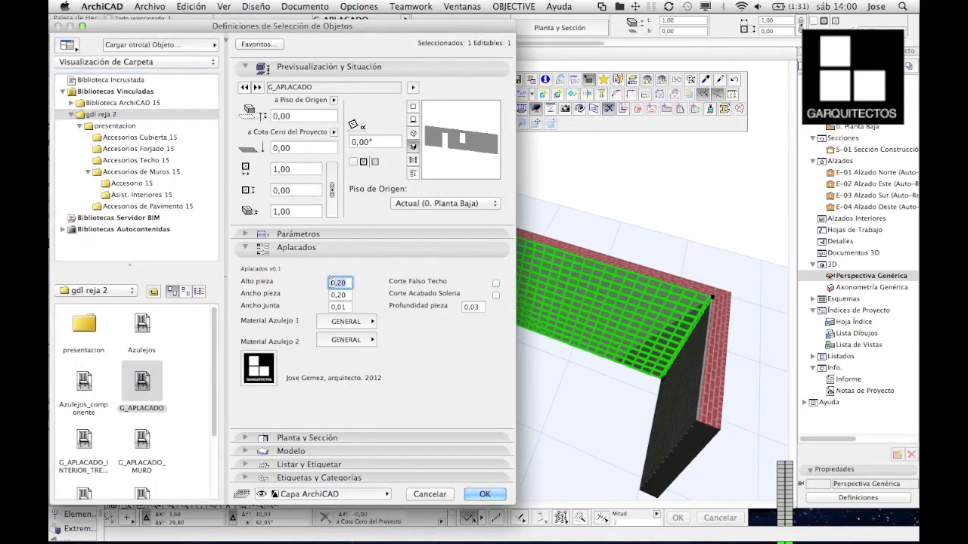
type("3")
left_click(346, 295)
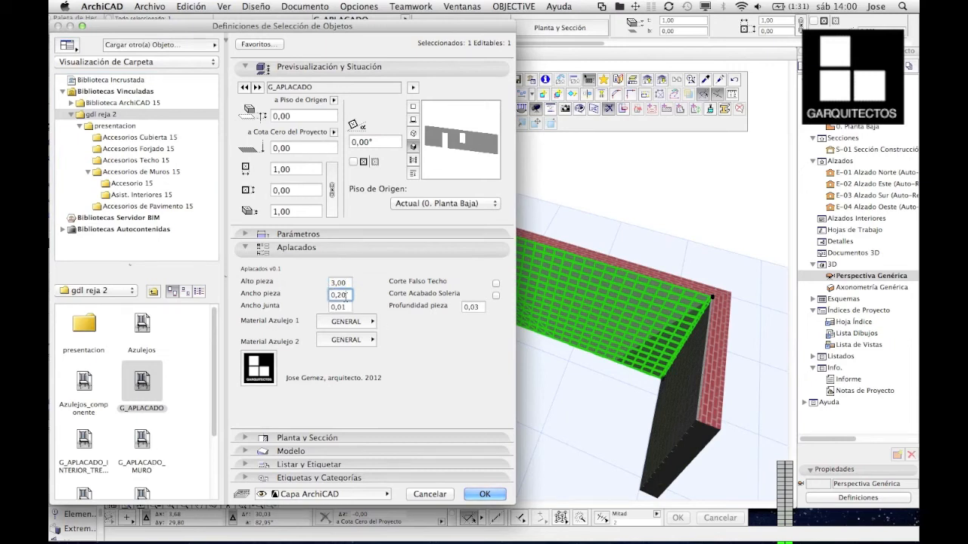
left_click(484, 493)
left_click(469, 334)
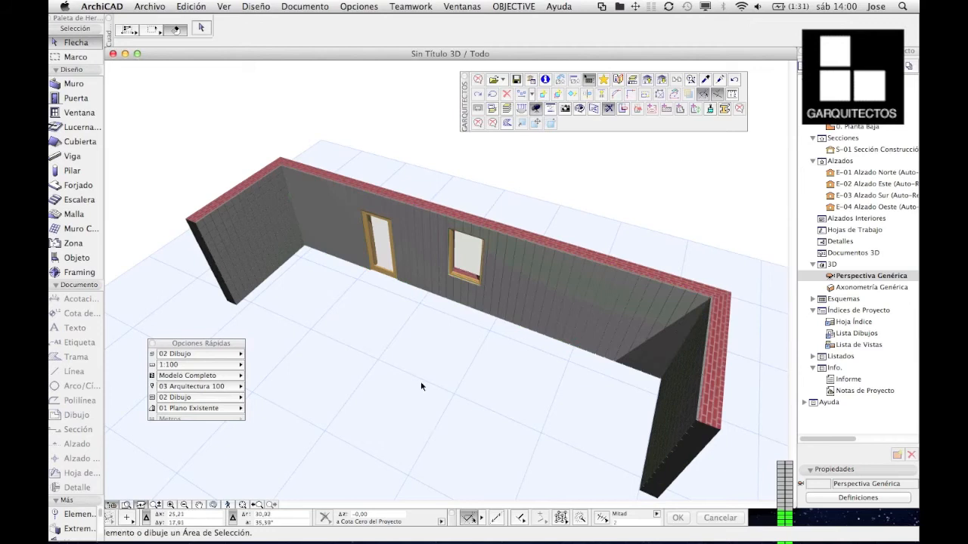
- Examine how the full-height pieces on the back wall fit around the door and window
middle_click_drag(425, 385, 431, 377, "shift")
left_click(213, 505)
left_click_drag(351, 384, 464, 360)
scroll(419, 279, "up", 5)
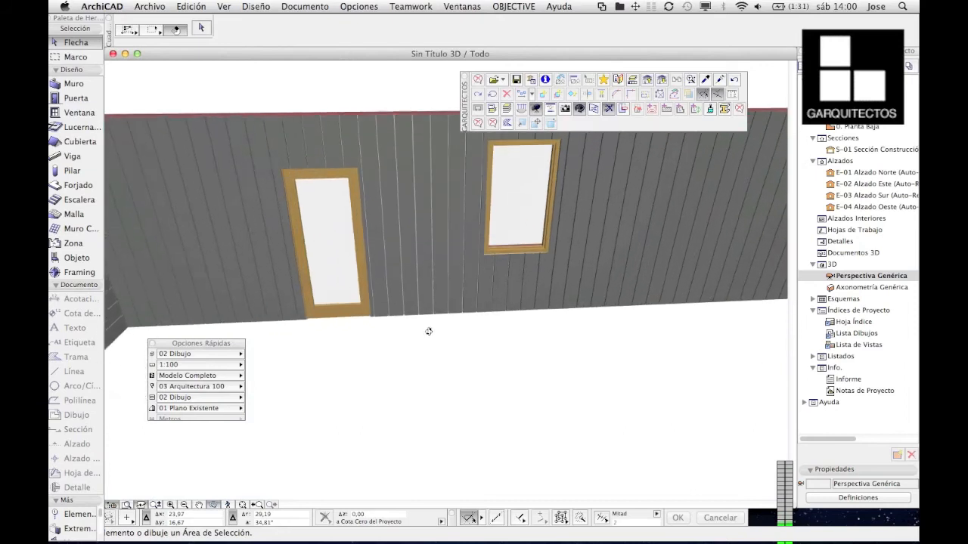
left_click_drag(410, 231, 447, 280)
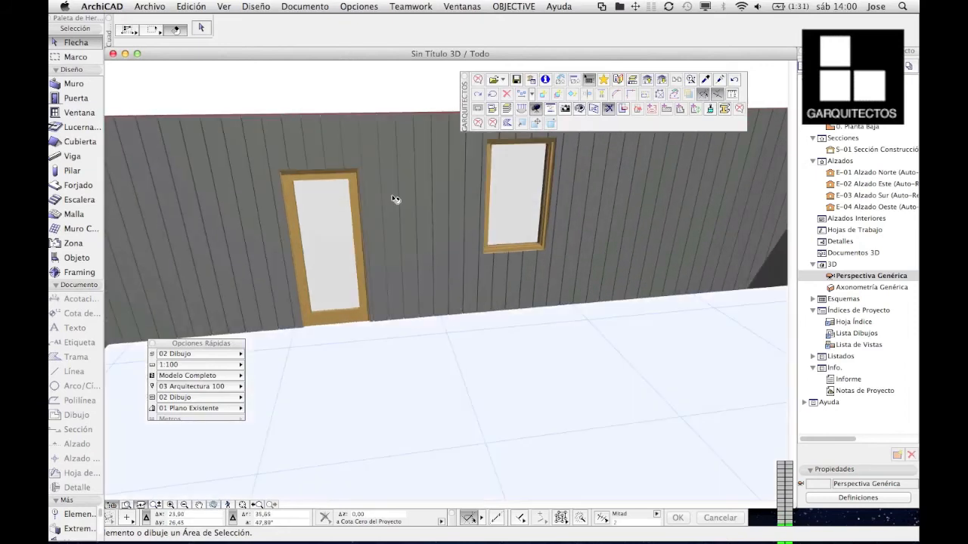
left_click(412, 223)
left_click(212, 503)
left_click_drag(522, 355, 423, 308)
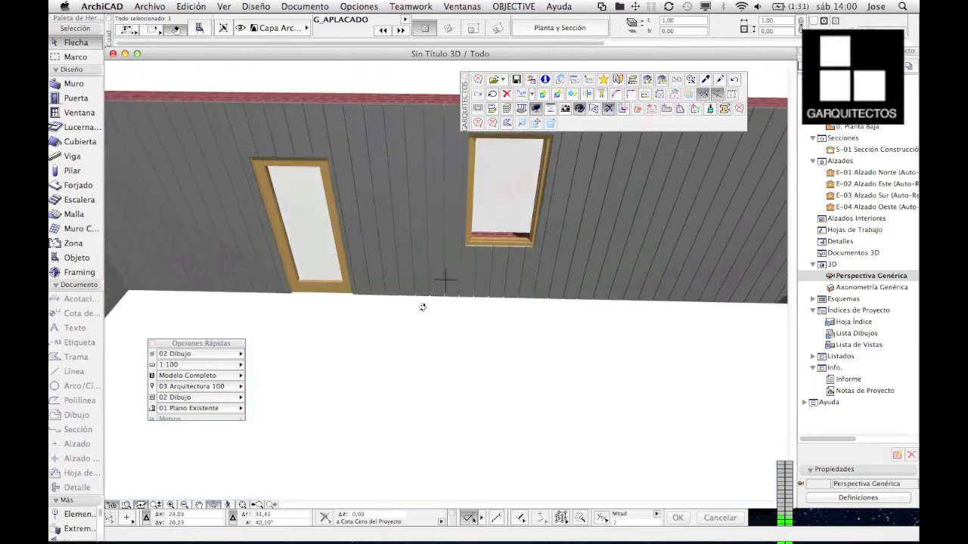
scroll(386, 339, "down", 3)
key("Escape")
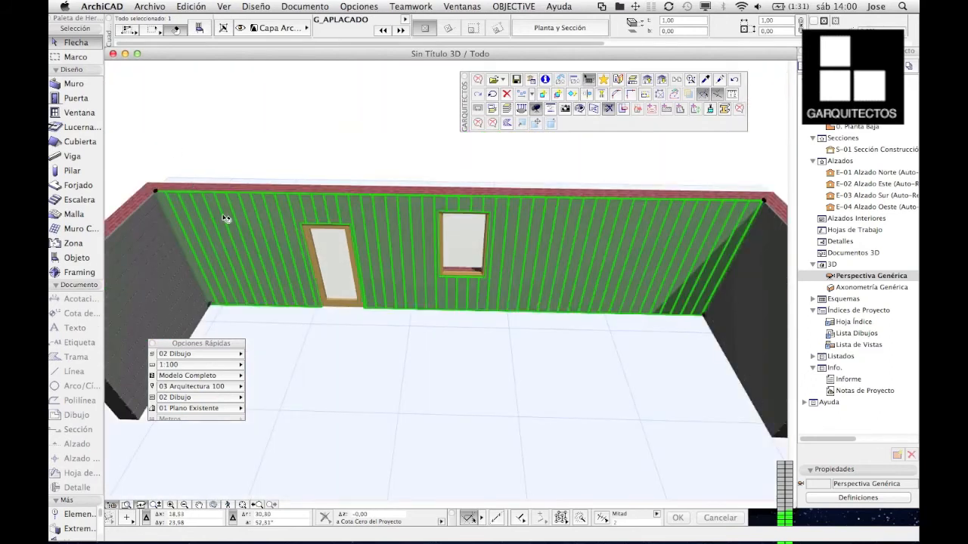
key("Escape")
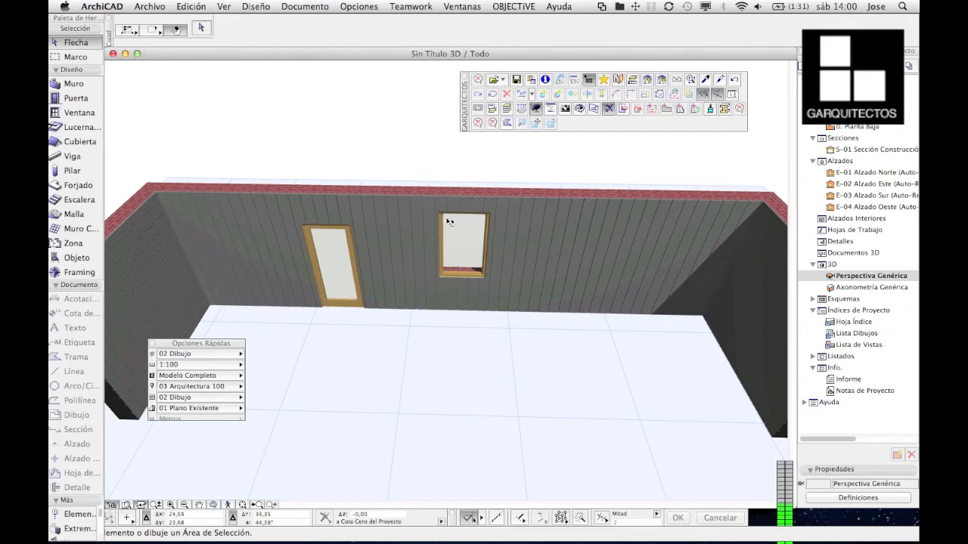
- Hide the layer of the room's walls in 3D and inspect the back wall cladding's door and window openings
key("super+a")
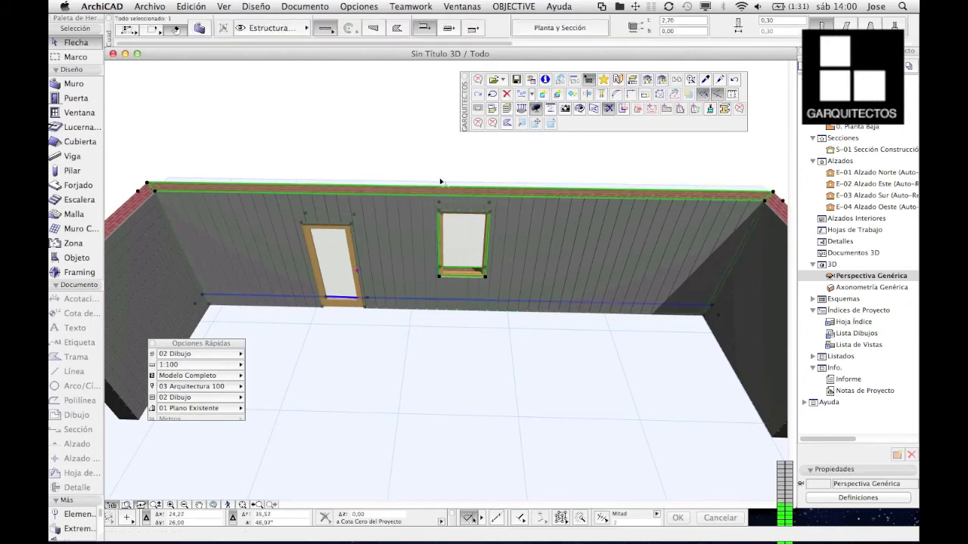
left_click(521, 109)
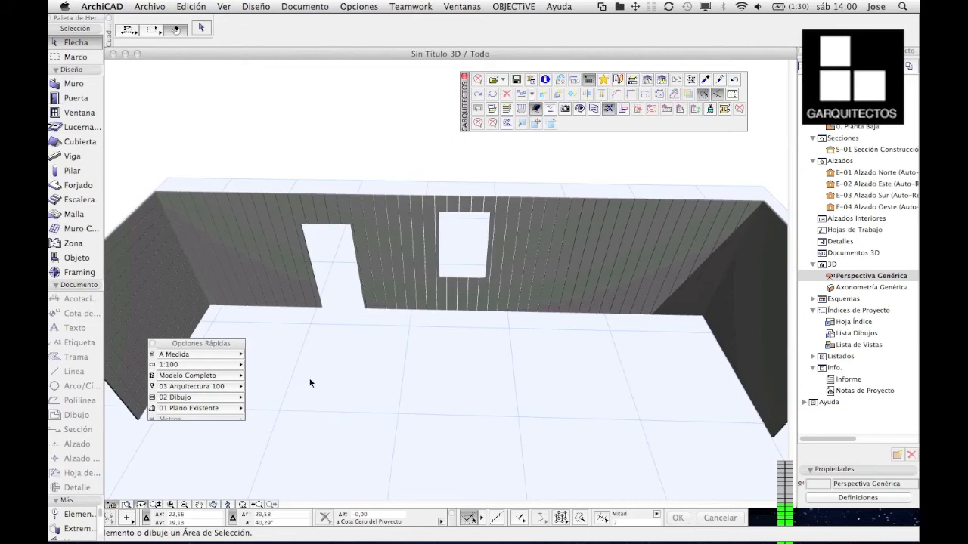
left_click(287, 250)
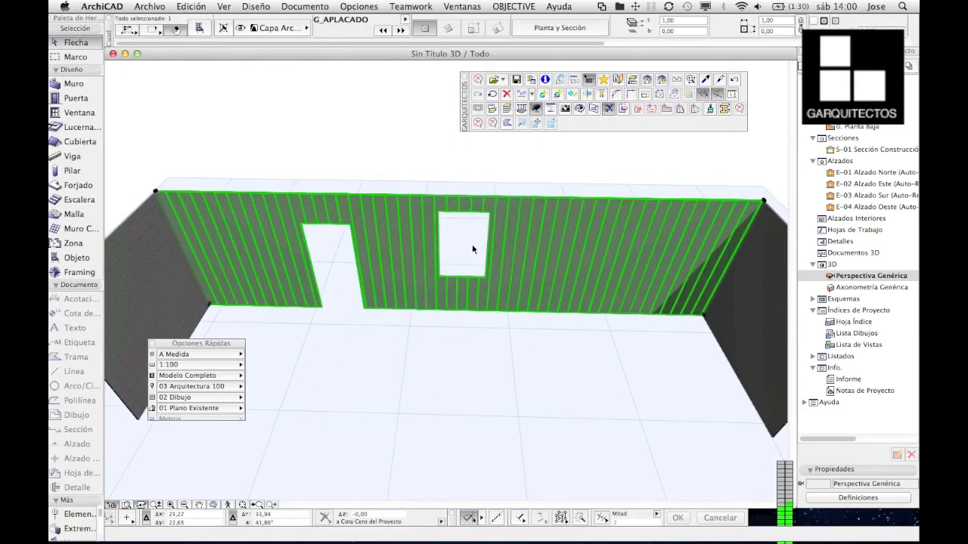
left_click(214, 504)
left_click_drag(363, 424, 471, 279)
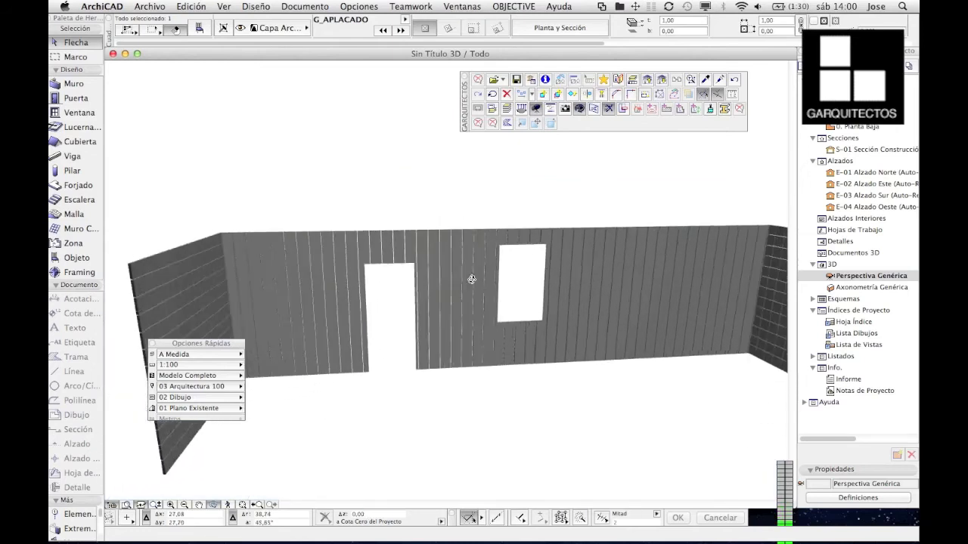
scroll(471, 280, "up", 3)
key("super+d")
left_click(449, 230)
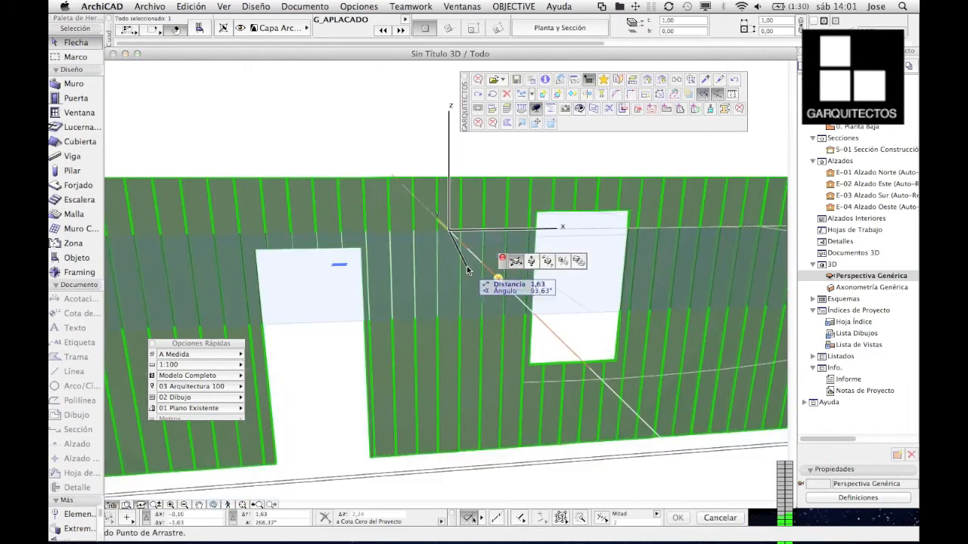
key("Escape")
key("Escape")
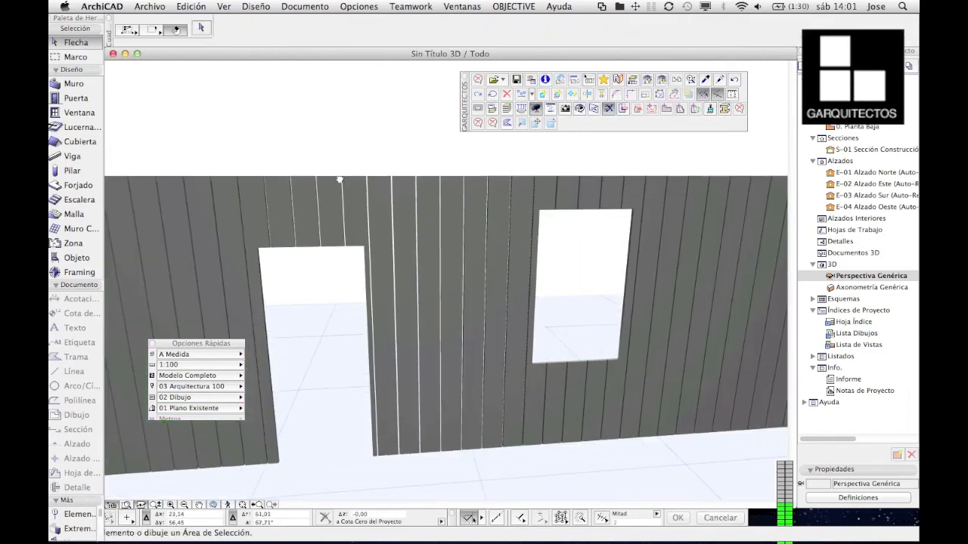
key("super+a")
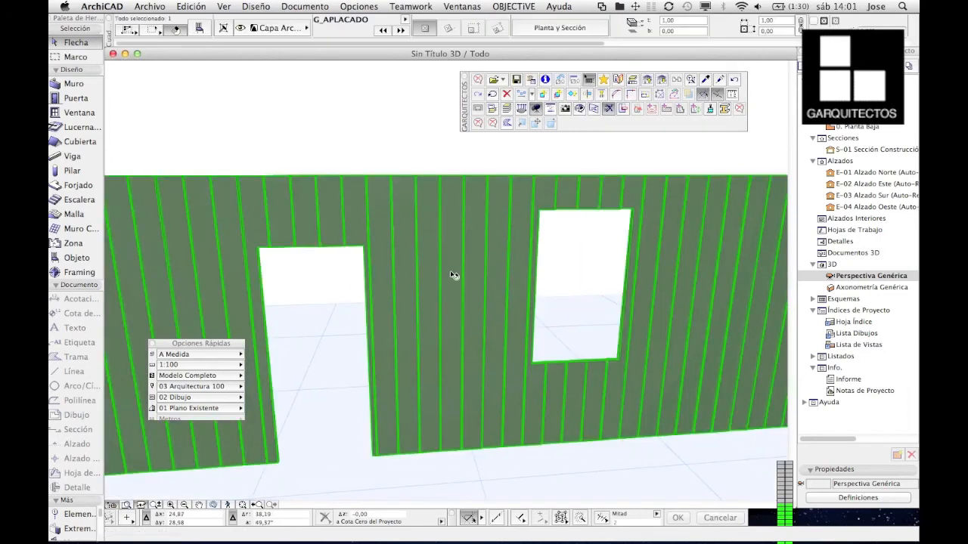
left_click(586, 233)
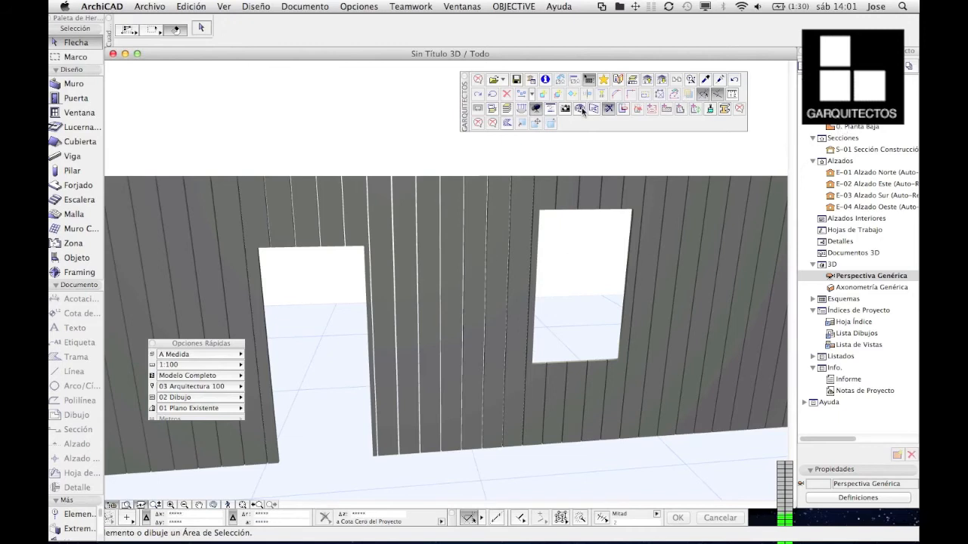
- Show the hidden layer of the room's walls again in the 3D view
left_click(512, 111)
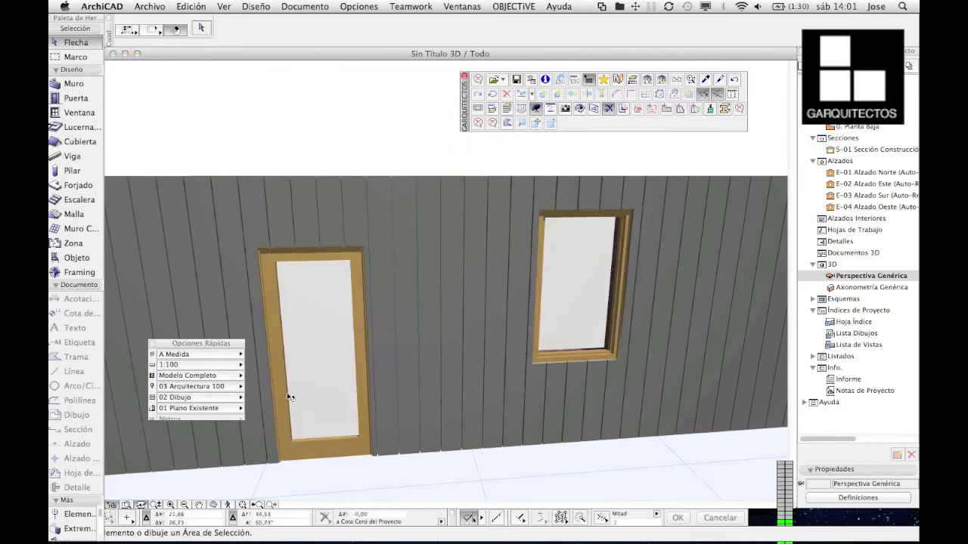
left_click(213, 505)
left_click_drag(530, 189, 561, 318)
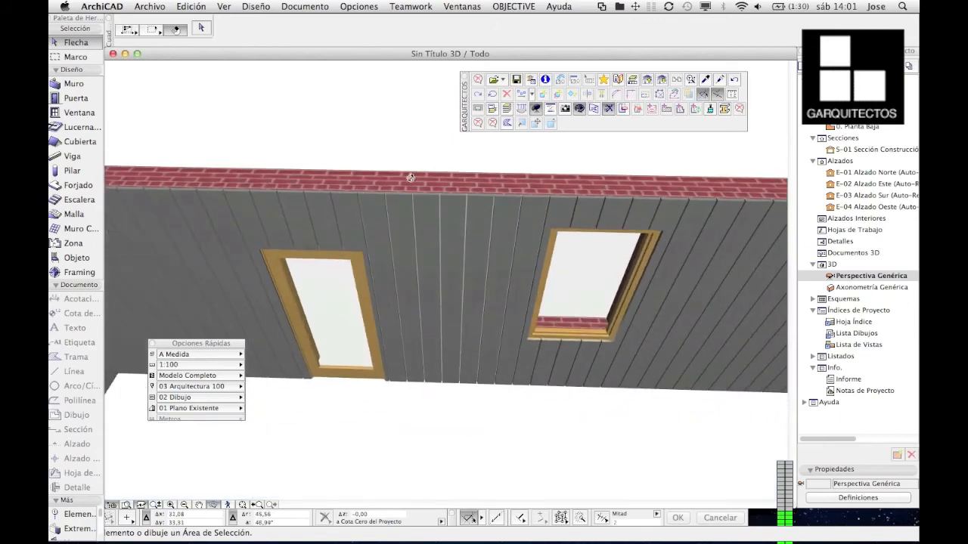
- Assign only the back wall to the "- Oculto" layer and hide that layer in 3D
left_click(471, 181)
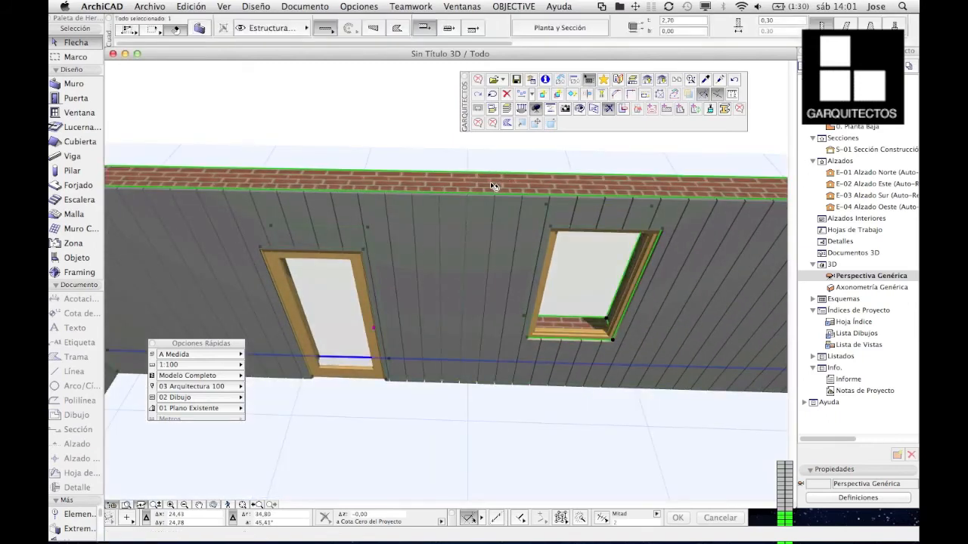
left_click(199, 28)
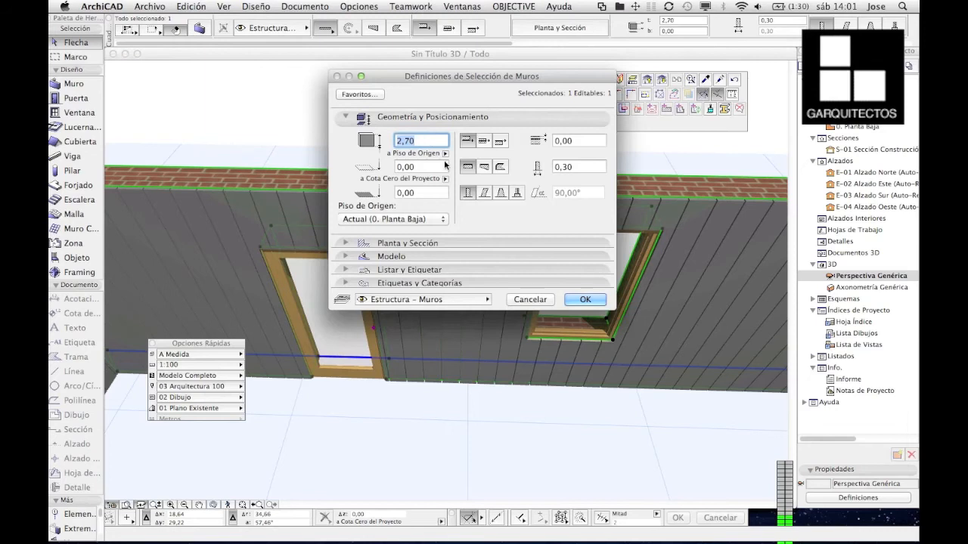
left_click(404, 300)
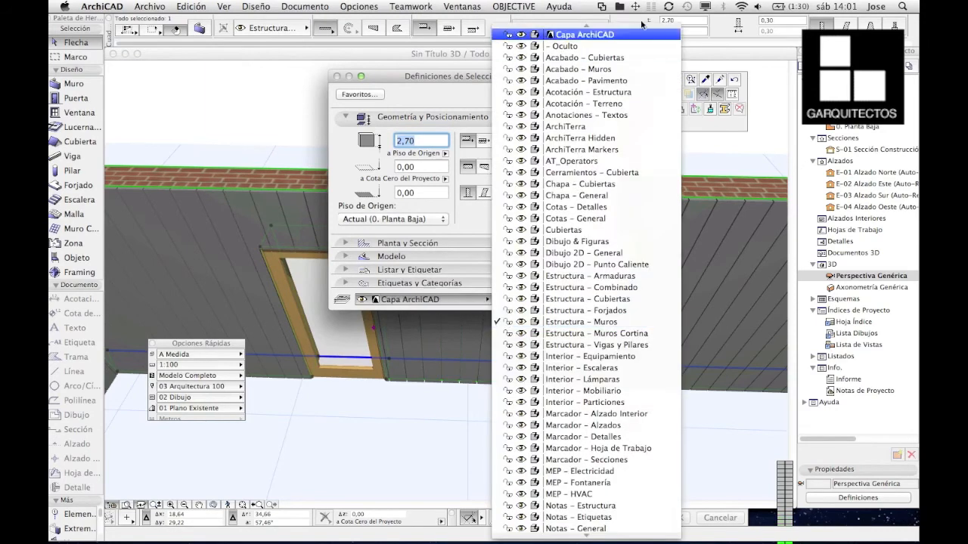
left_click(641, 46)
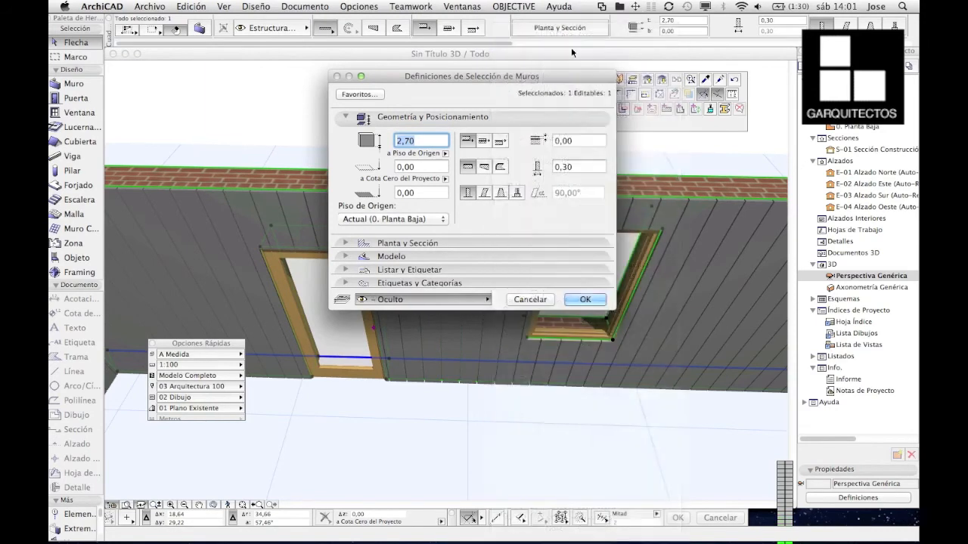
left_click(598, 305)
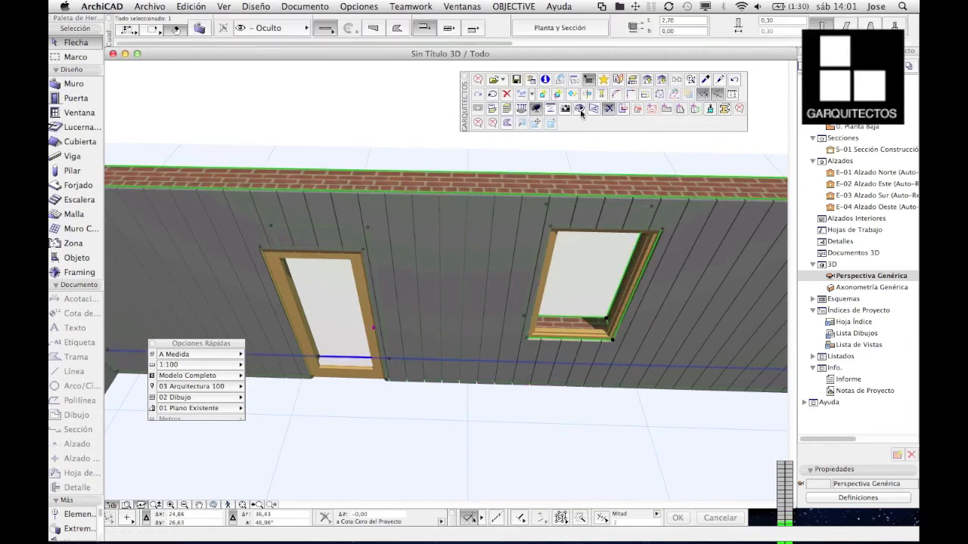
left_click(505, 112)
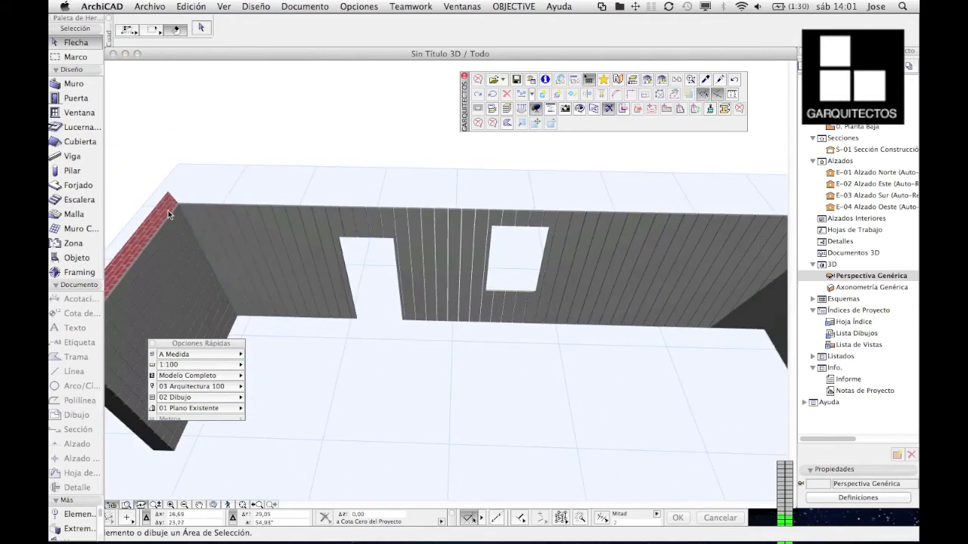
- Inspect the claddings with the back wall hidden and review the object settings of the back wall's G_APLACADO cladding
left_click(168, 211)
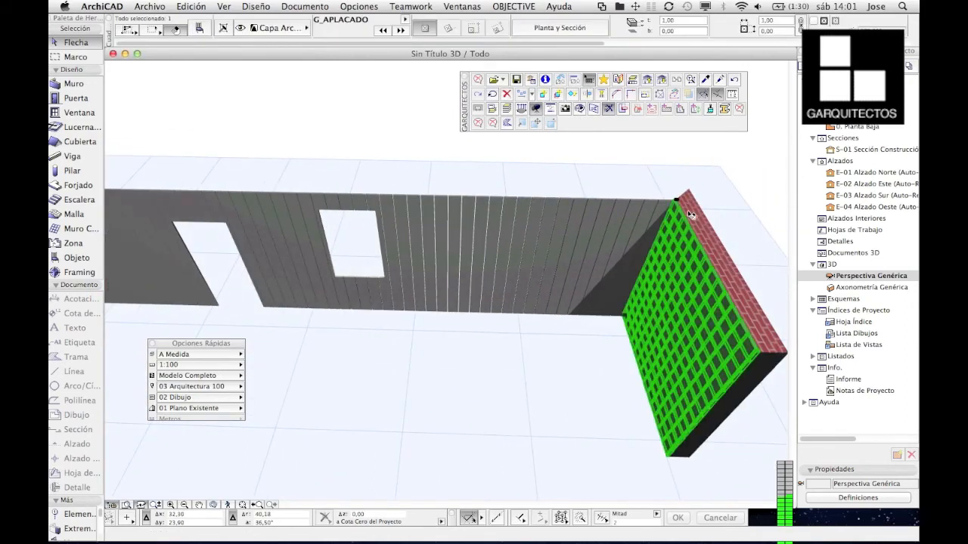
left_click(680, 215)
key("Escape")
middle_click_drag(387, 354, 409, 331)
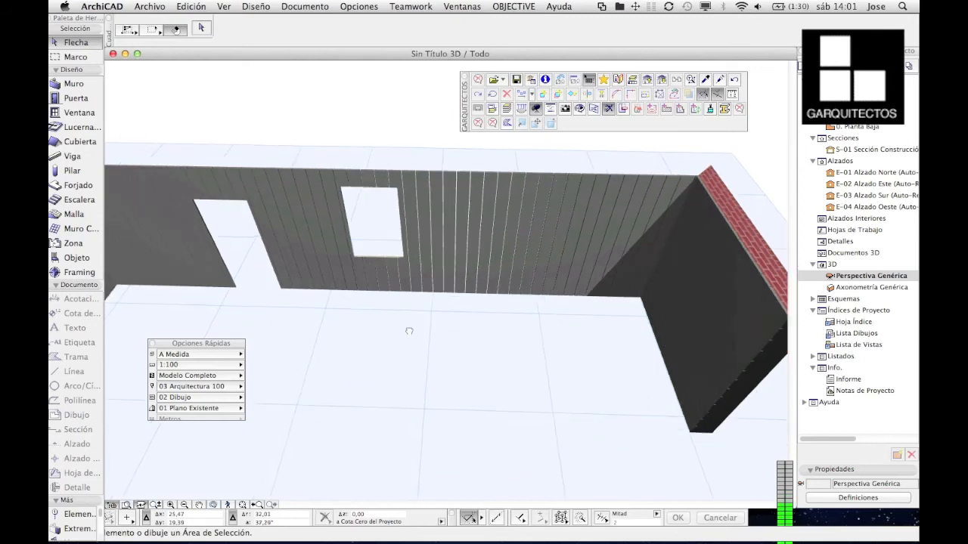
middle_click_drag(385, 369, 509, 219, "shift")
left_click(524, 238)
left_click(199, 30)
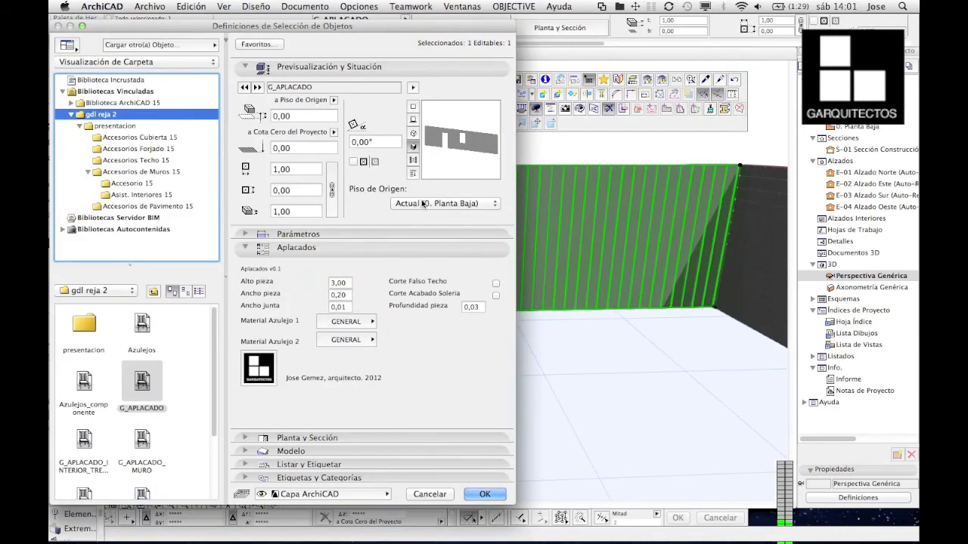
key("Return")
left_click(474, 202)
- Draw a rectangular floor slab extending beyond the room's walls on all sides in the Planta Baja floor plan
double_click(850, 127)
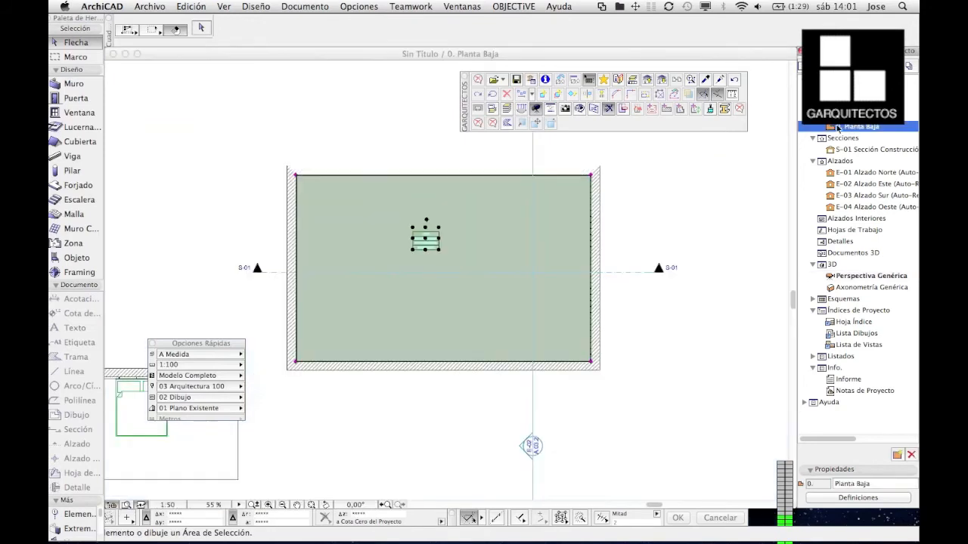
left_click(150, 146)
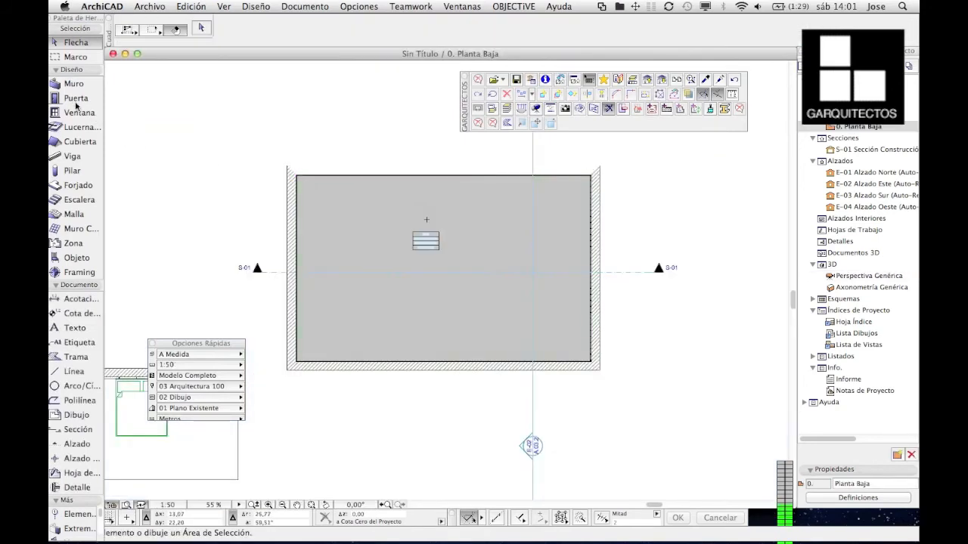
left_click(79, 185)
left_click(248, 143)
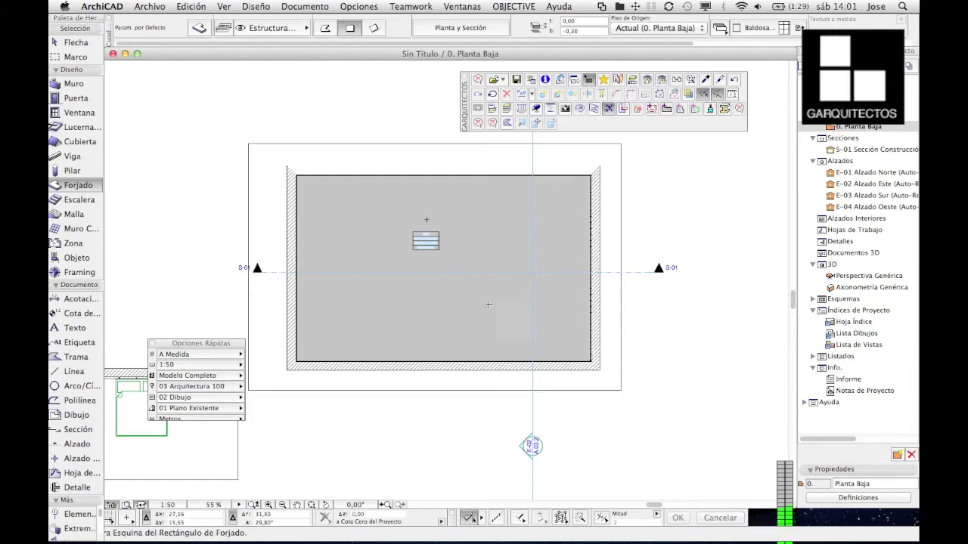
key("Escape")
- Shorten section line S-01 to cover the room's left half and move it up close to the back wall
left_click(661, 273)
left_click(660, 272)
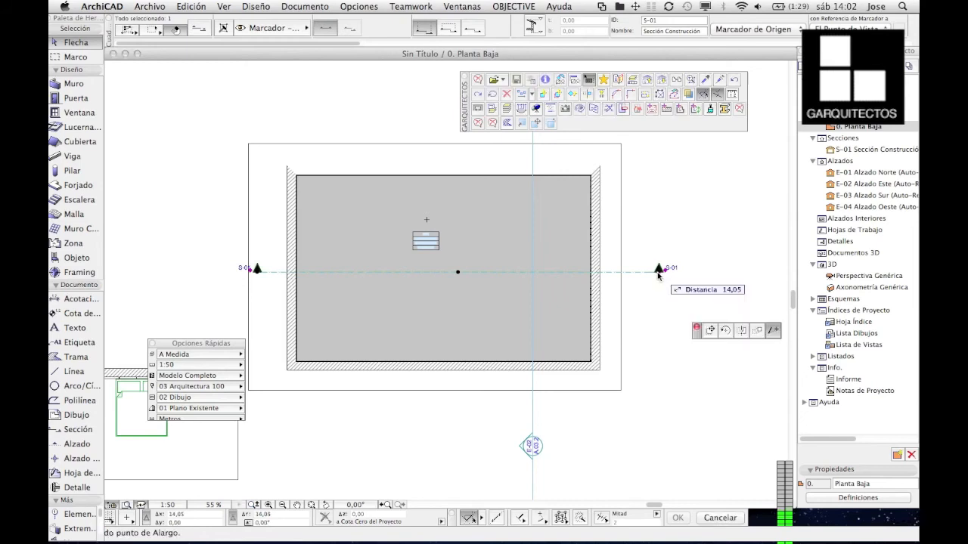
left_click(399, 272)
left_click_drag(344, 276, 361, 202)
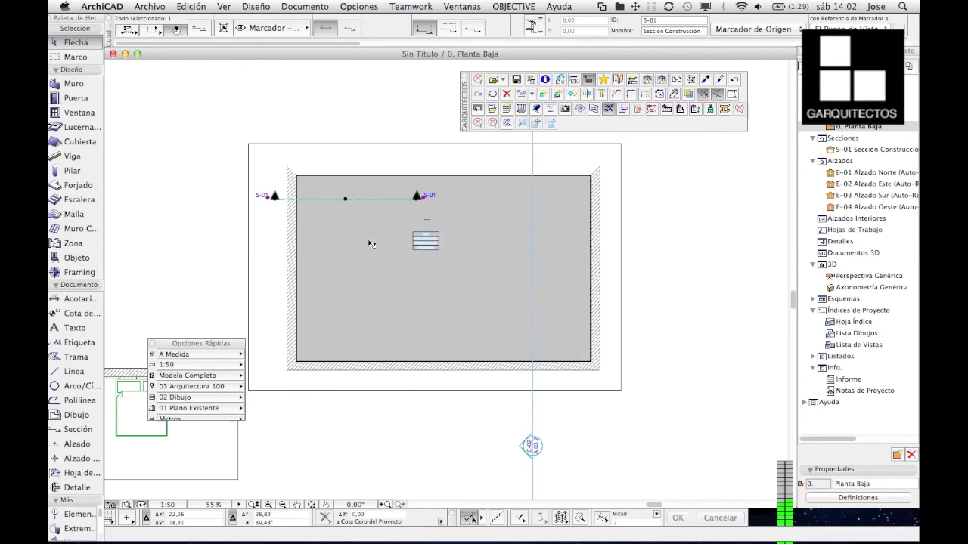
- Check the new floor slab in the generic perspective and open section S-01
left_click(293, 144)
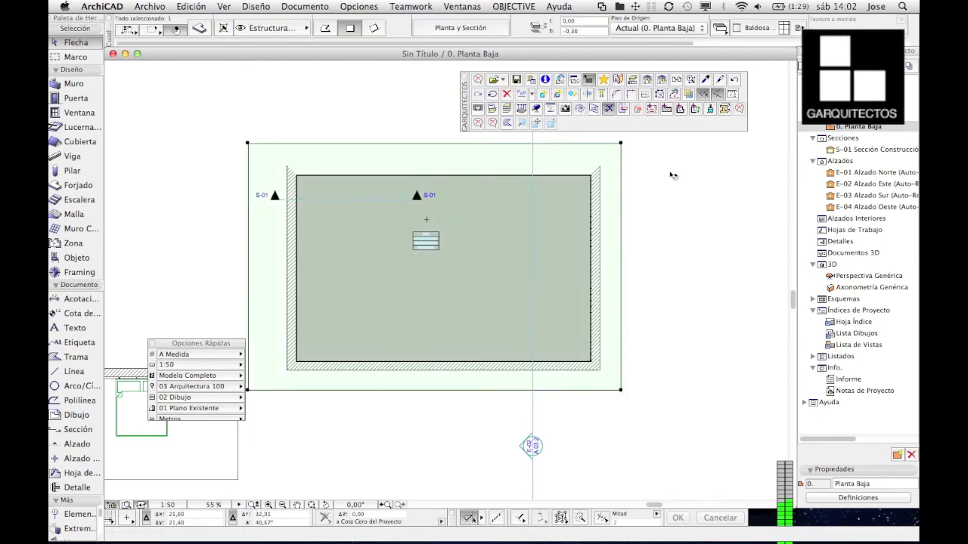
double_click(854, 277)
middle_click_drag(403, 320, 455, 316)
double_click(850, 149)
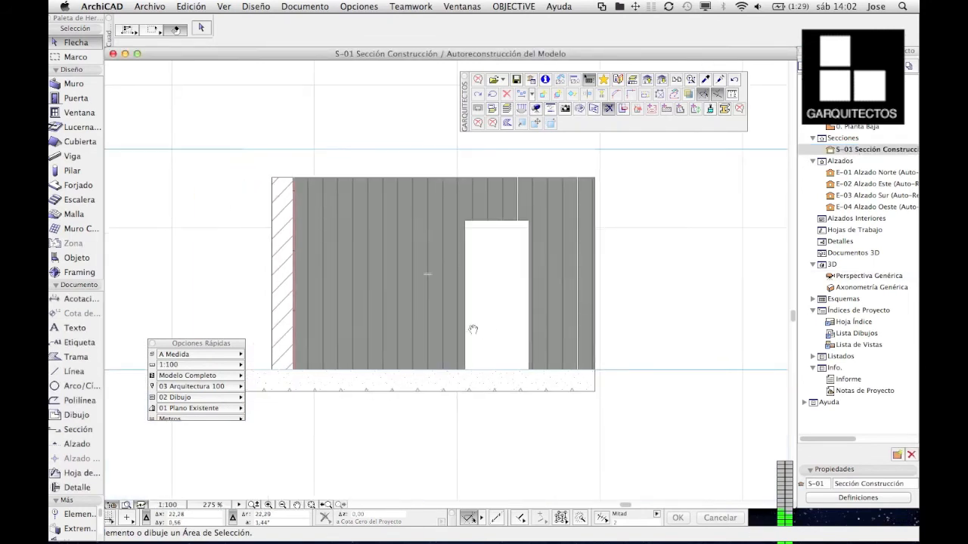
- Examine in section S-01 how the back wall cladding meets the floor slab around the door opening
left_click(402, 336)
scroll(409, 344, "up", 3)
scroll(409, 342, "down", 2)
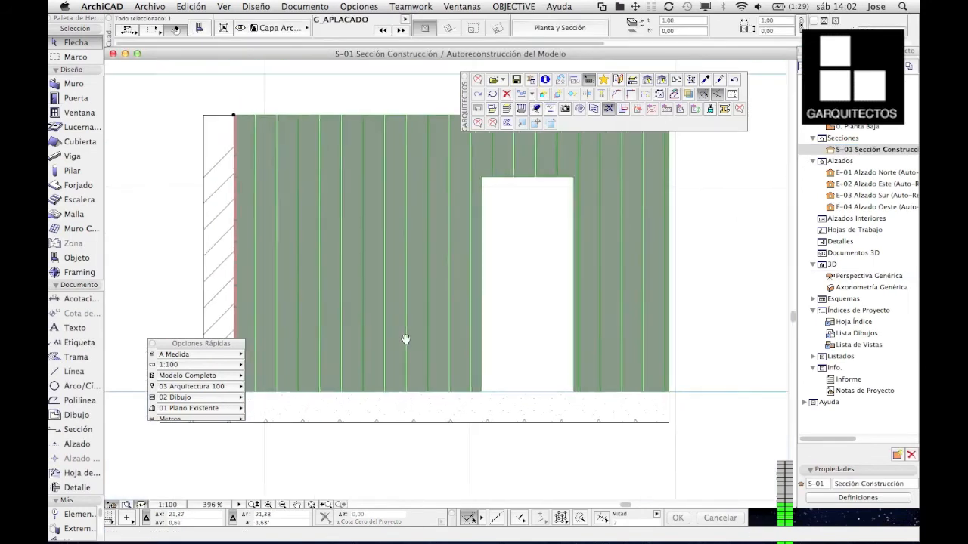
key("Escape")
middle_click_drag(351, 231, 326, 238)
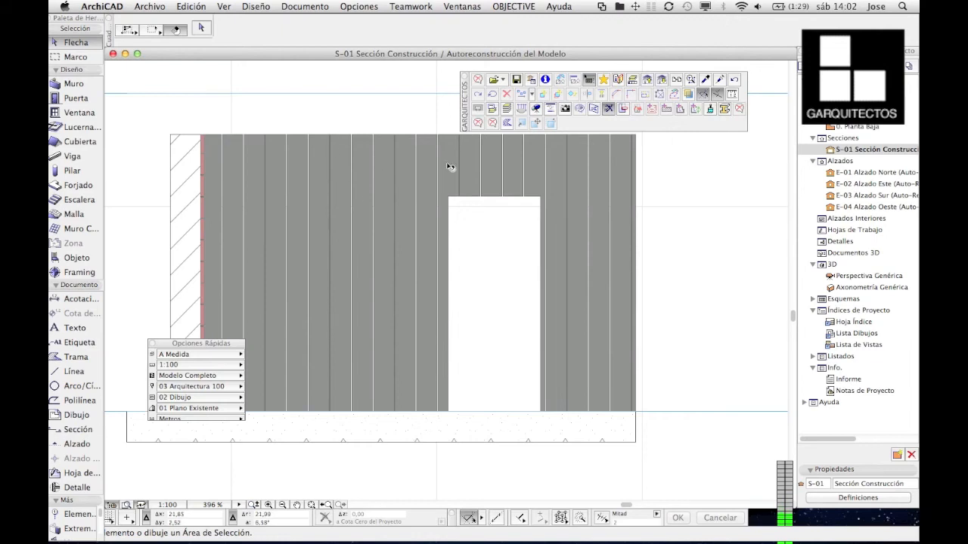
middle_click_drag(495, 308, 517, 286)
left_click(432, 295)
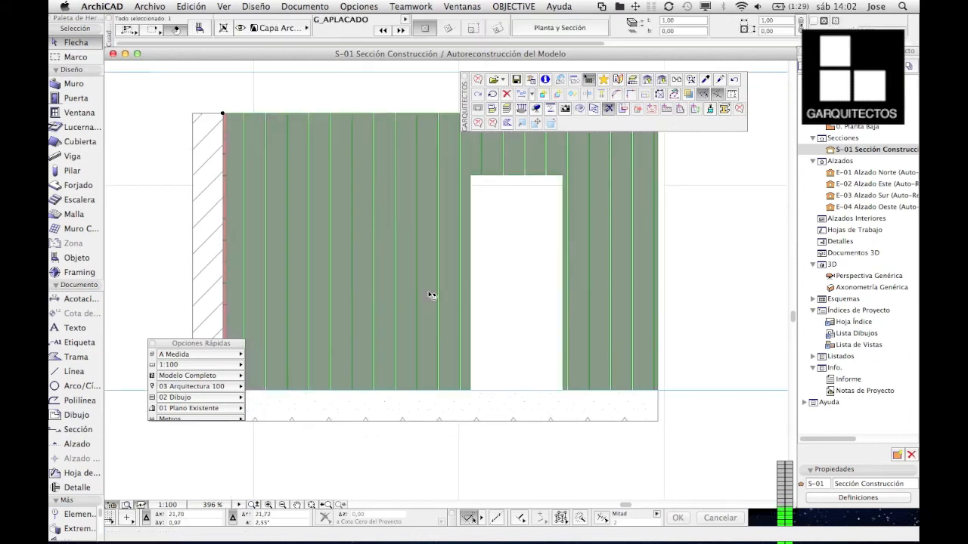
left_click(498, 408)
middle_click_drag(500, 412, 537, 412)
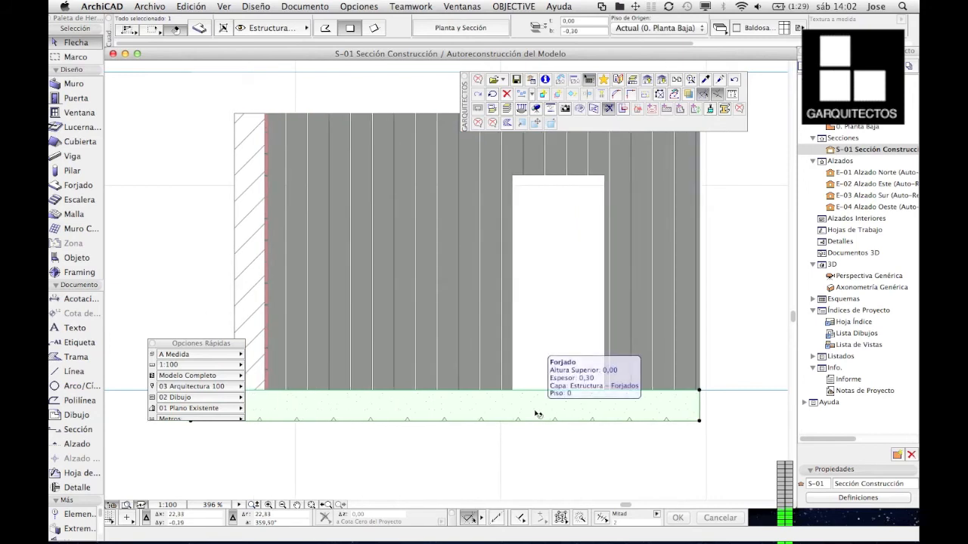
left_click(550, 384)
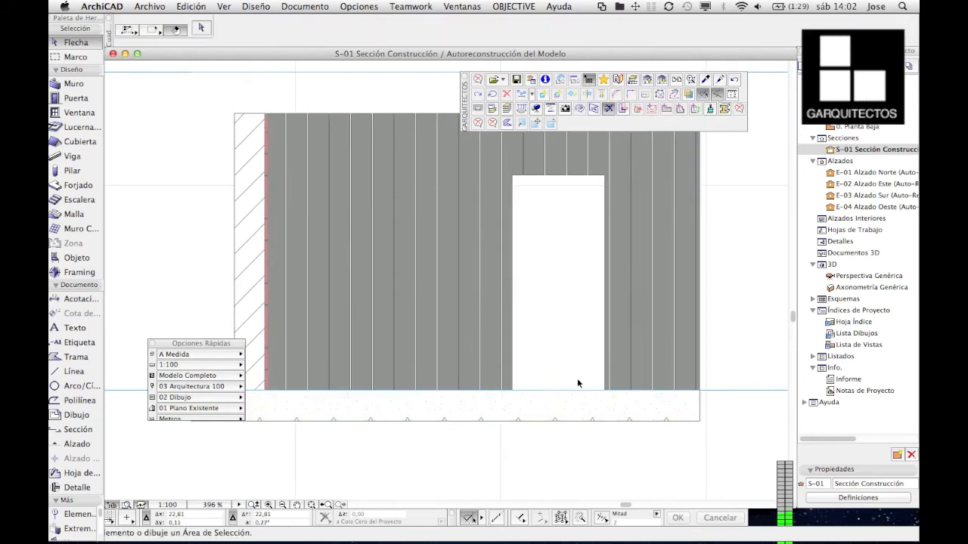
- Enable Corte Acabado Soleria on the back wall's G_APLACADO cladding with a height of 0,10 and check its lower edge against the slab
left_click(423, 173)
left_click(208, 29)
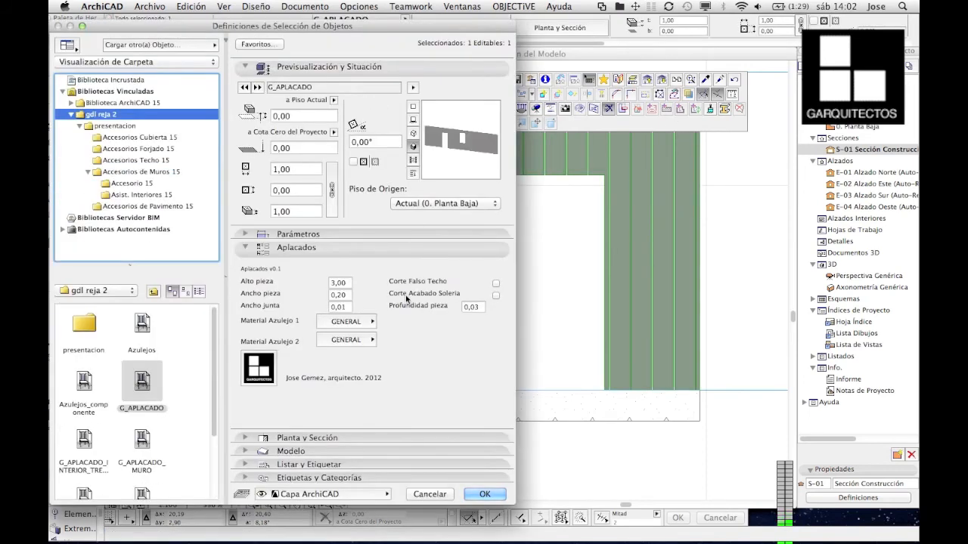
left_click(495, 295)
left_click(470, 295)
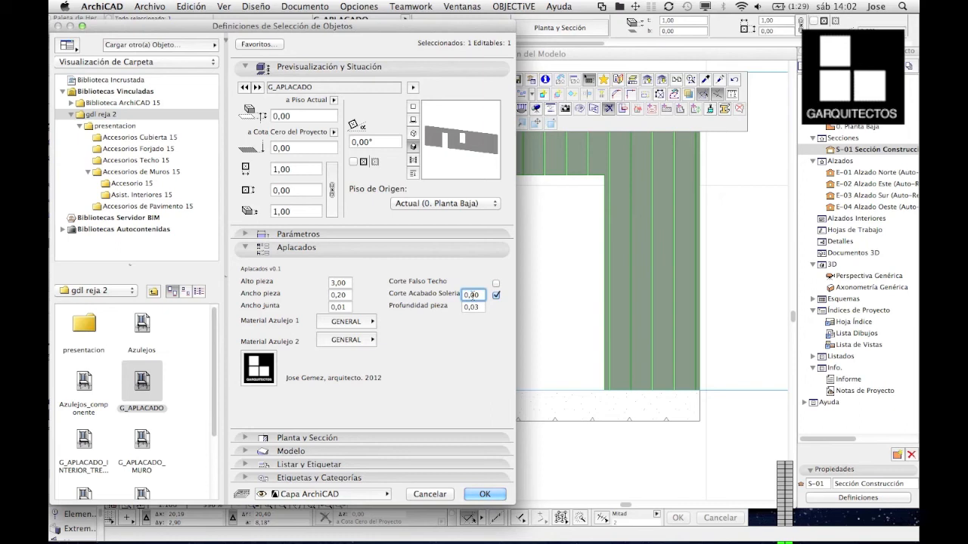
left_click_drag(470, 294, 483, 295)
type("10")
left_click(486, 495)
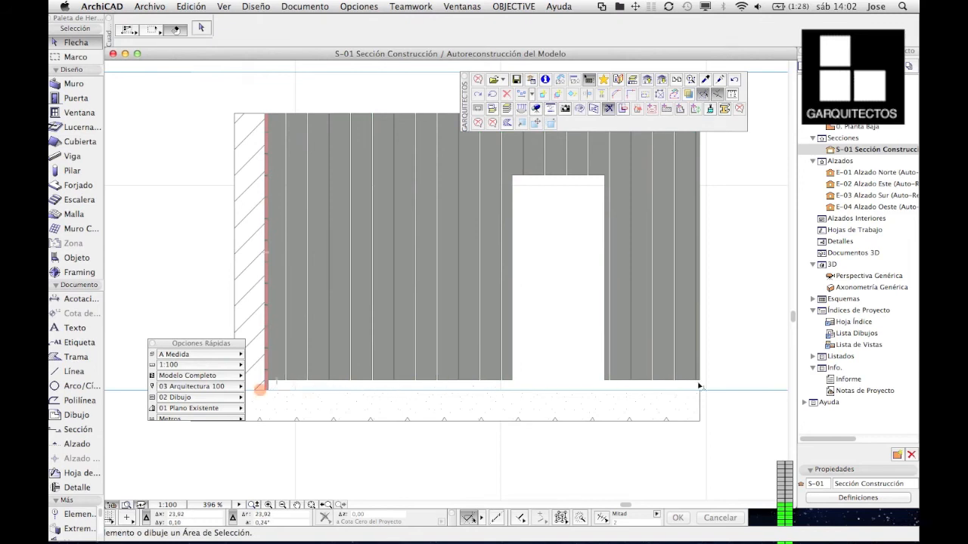
left_click(552, 409)
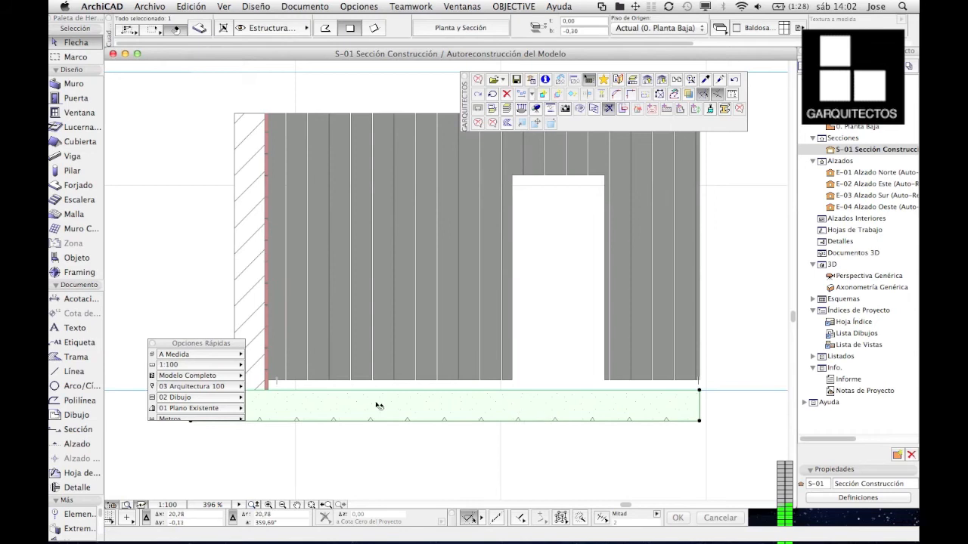
middle_click_drag(378, 406, 436, 400)
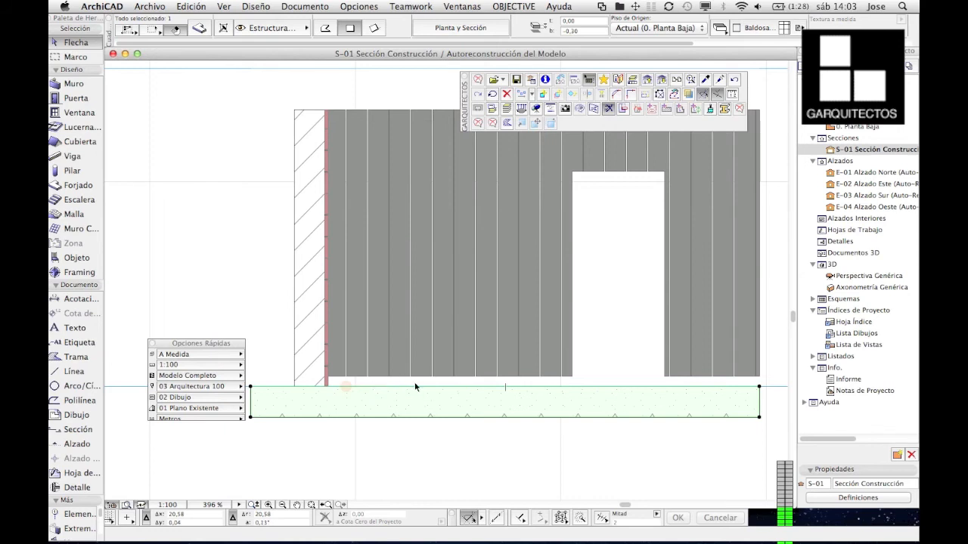
scroll(414, 381, "right", 2)
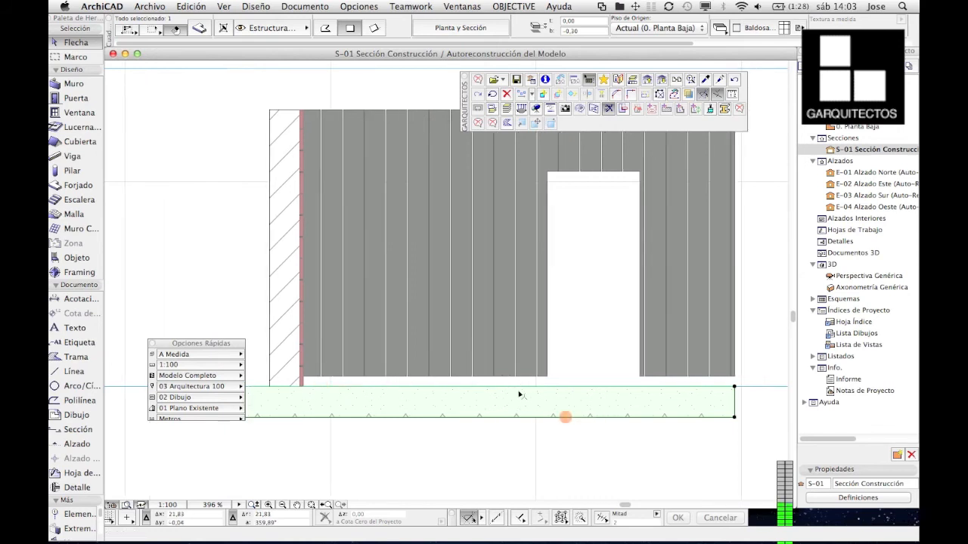
- Try the false ceiling cut (Corte Falso Techo) on the back wall's G_APLACADO cladding and undo it
left_click(407, 369)
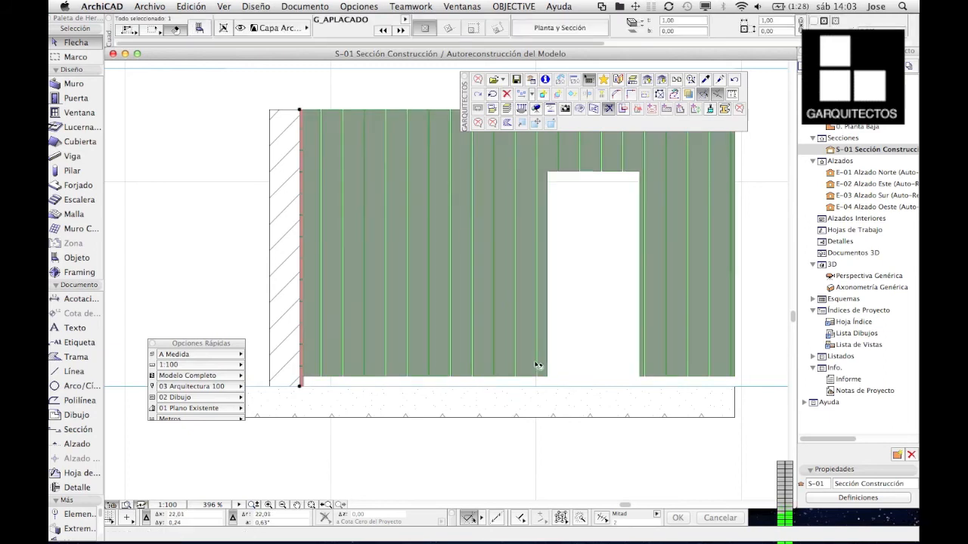
left_click(196, 27)
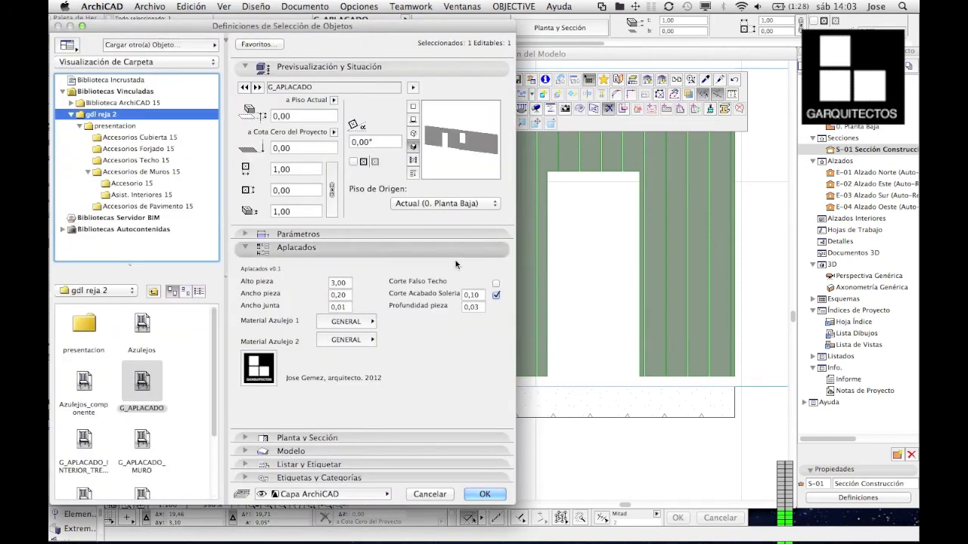
left_click(496, 283)
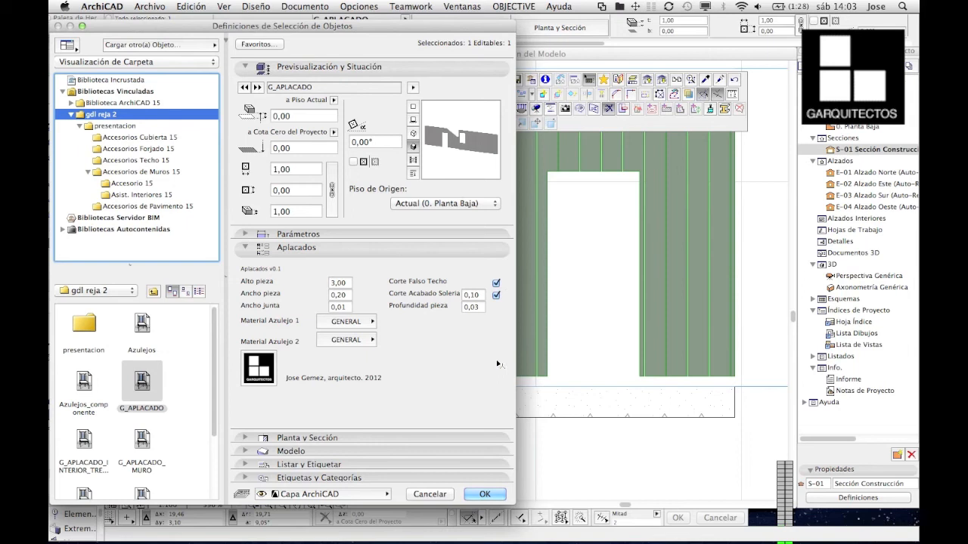
left_click(496, 284)
left_click(496, 283)
left_click(485, 494)
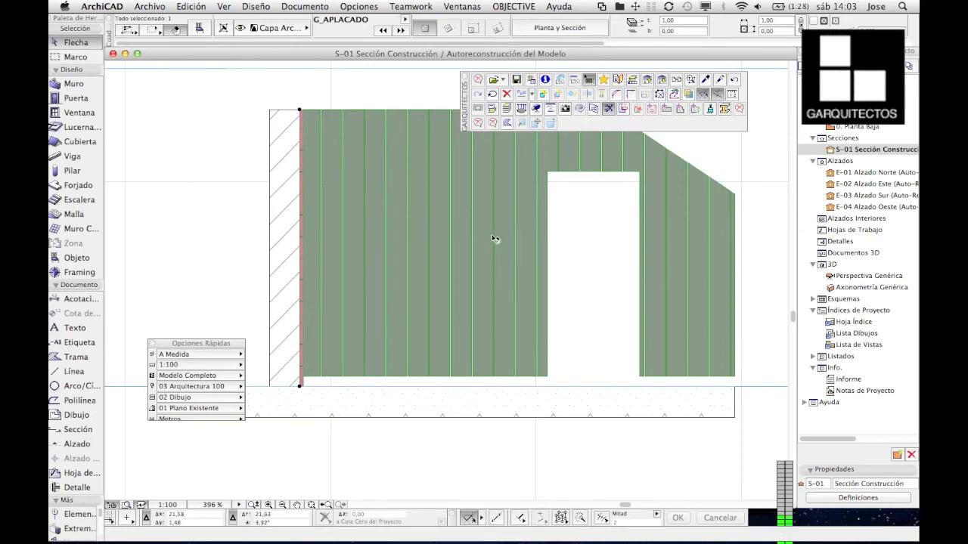
scroll(466, 263, "down", 2)
key("super+z")
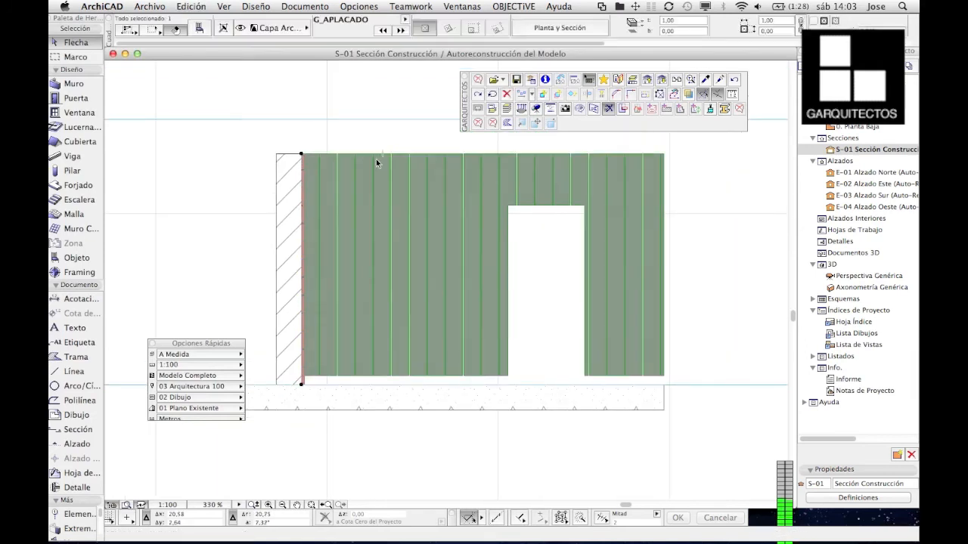
- Disable Corte Acabado Soleria on the back wall's G_APLACADO cladding
left_click(198, 31)
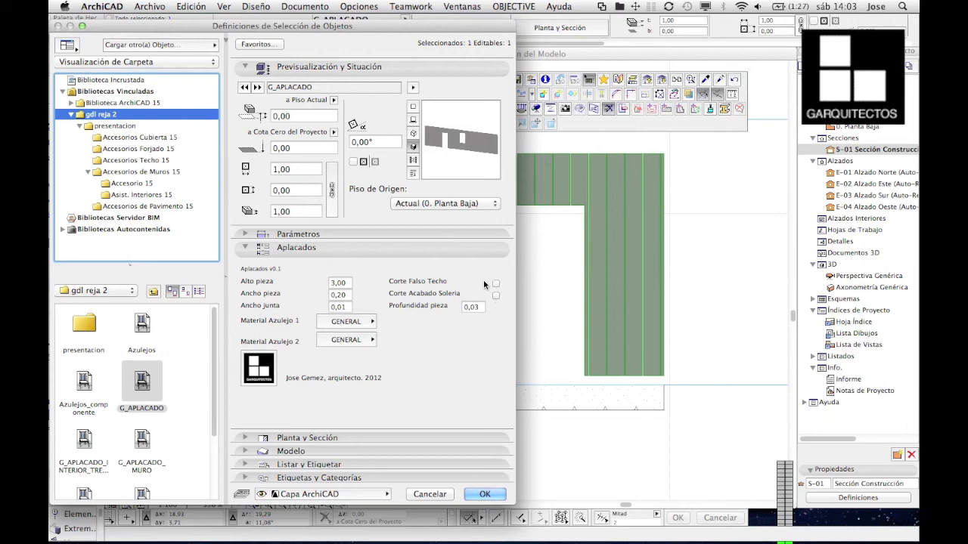
left_click_drag(330, 34, 444, 31)
left_click(599, 491)
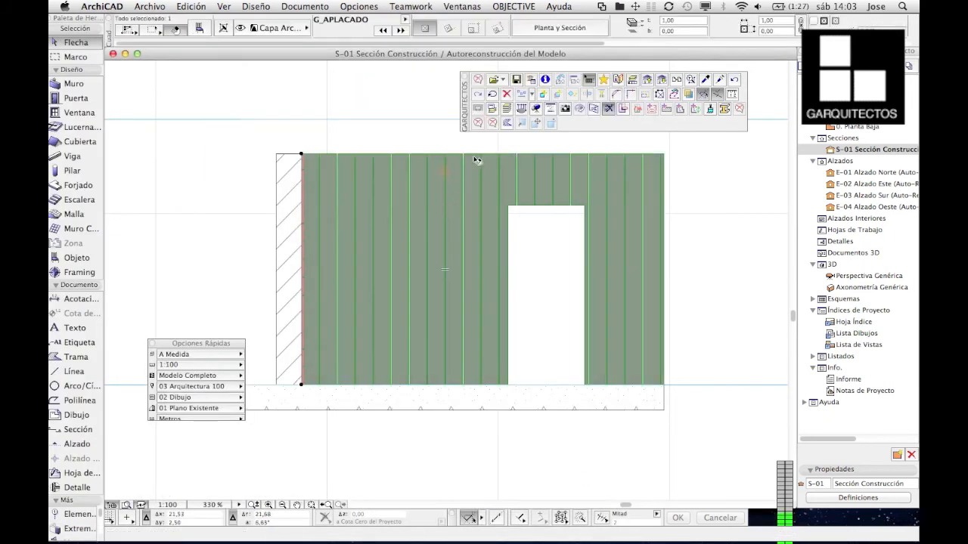
- Set the back wall cladding's Alto pieza and Ancho pieza to 0,05 and its Ancho junta to 0,15
left_click(199, 29)
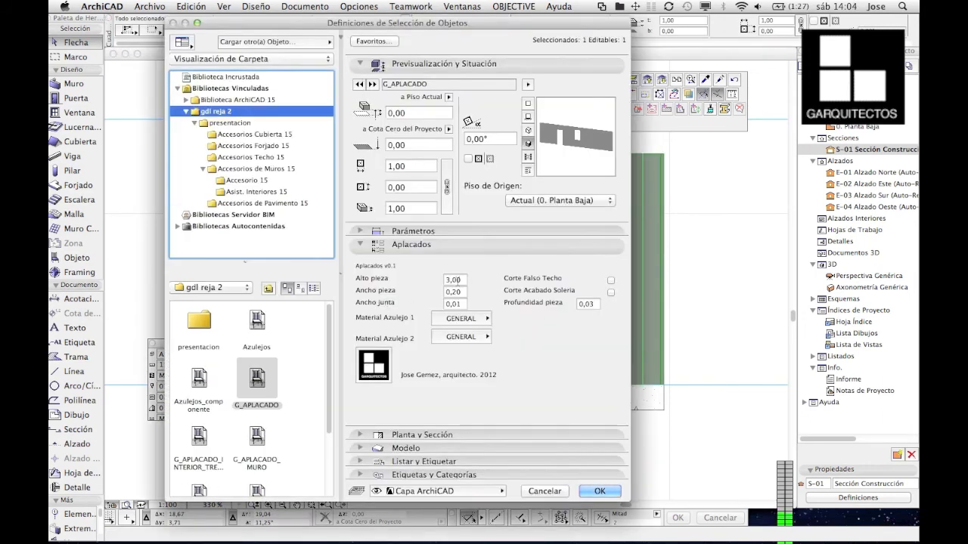
left_click(455, 279)
type("0,05")
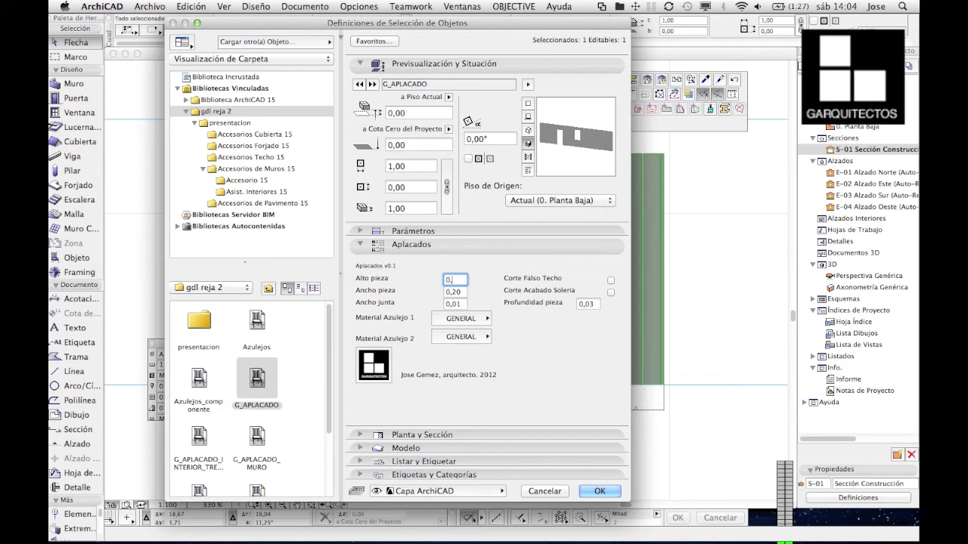
left_click(454, 292)
type("0,05")
left_click(456, 304)
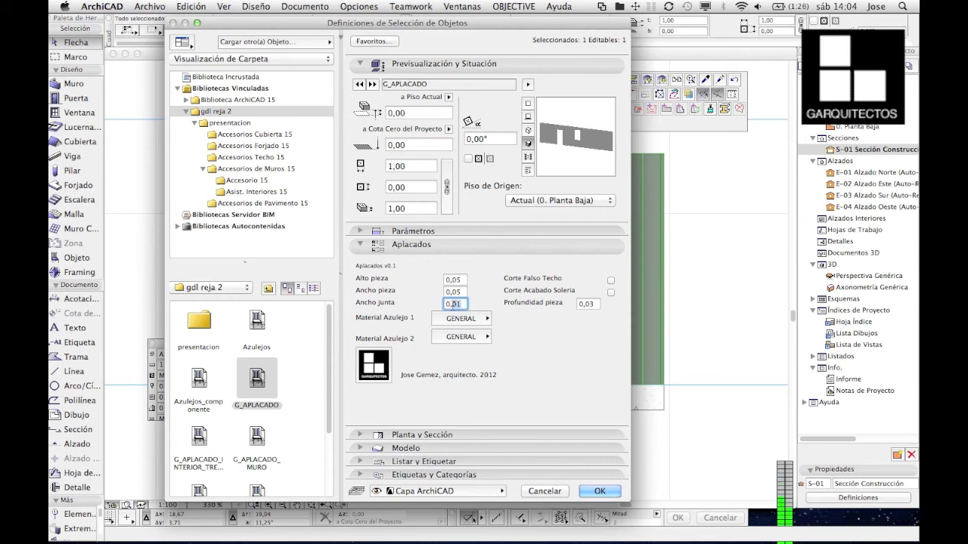
key("BackSpace")
key("BackSpace")
type("15")
left_click(597, 490)
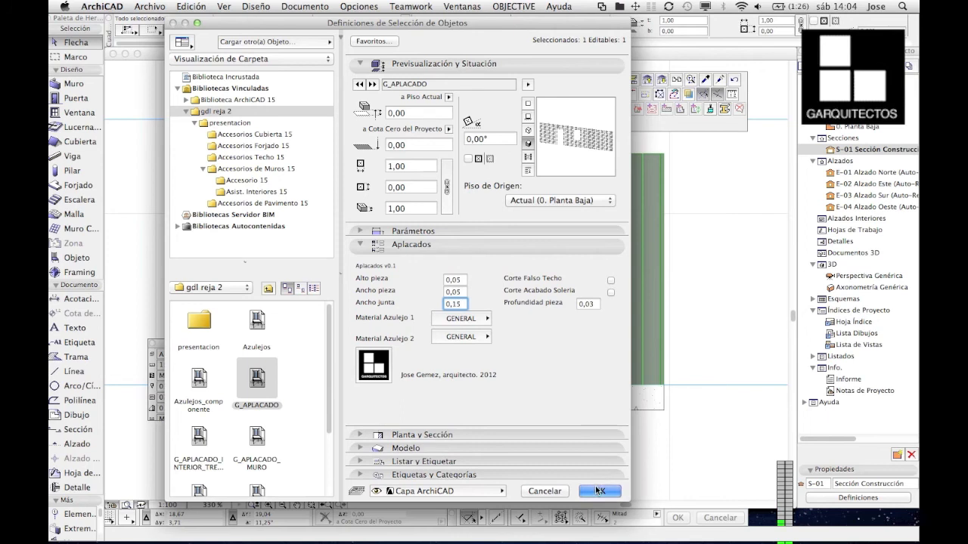
key("Escape")
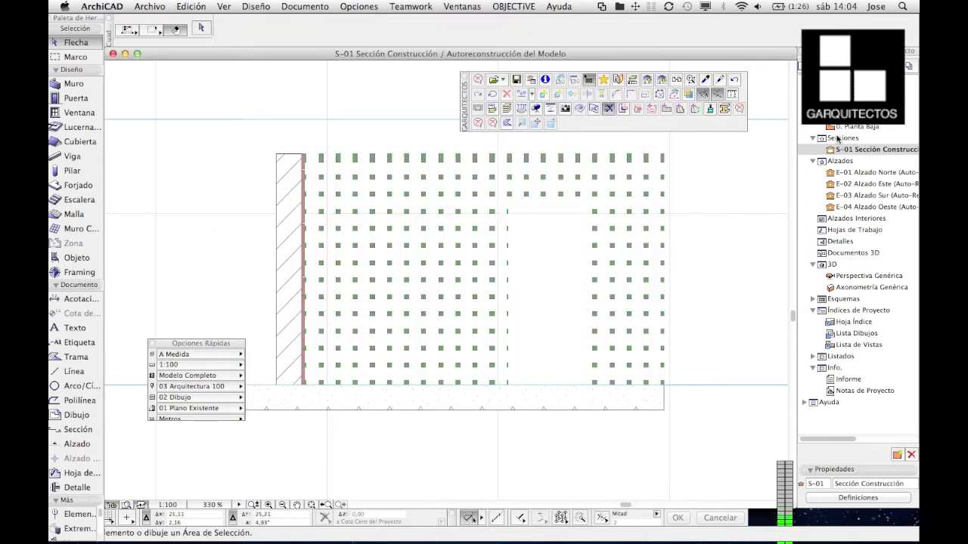
- Display section S-01 with shaded surfaces and shadows, and inspect the small cladding pieces around the door
left_click(506, 111)
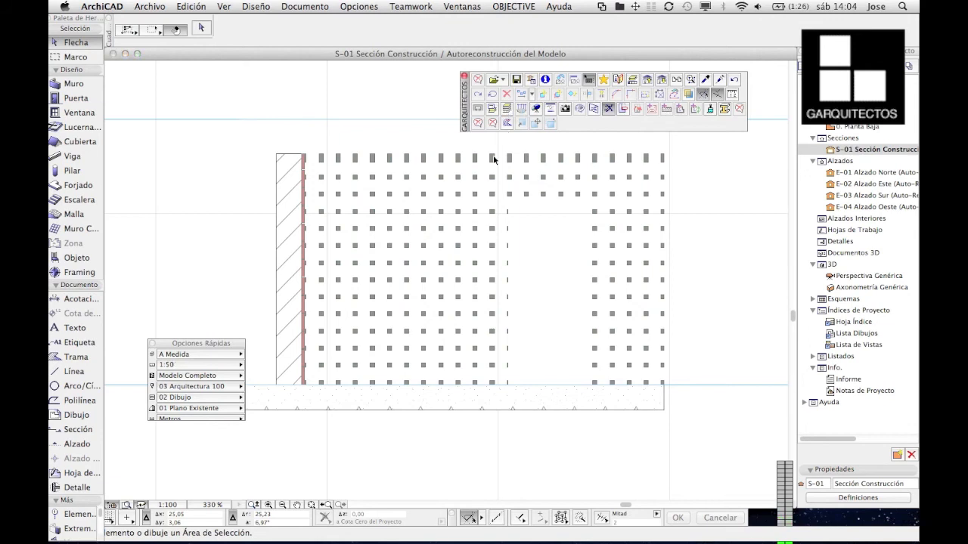
scroll(458, 254, "up", 2)
scroll(458, 254, "up", 3)
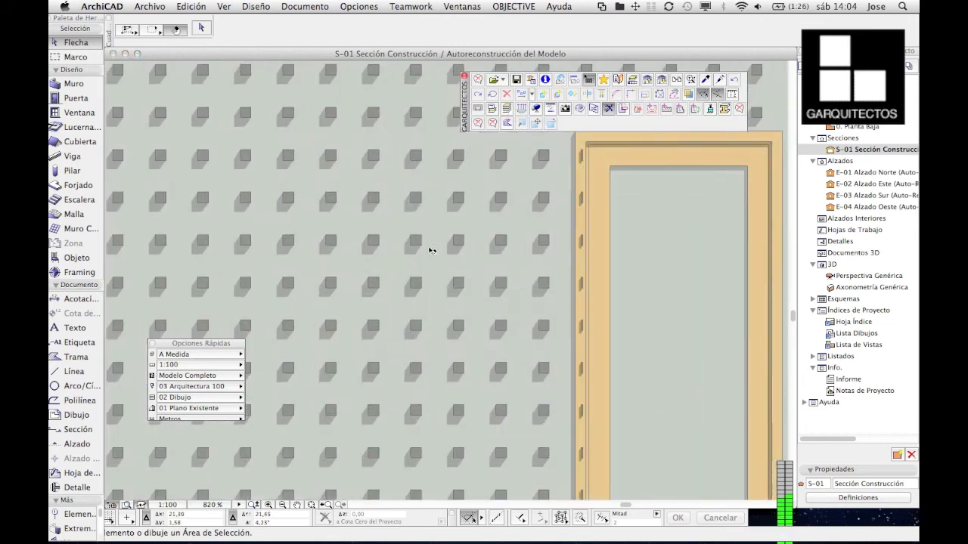
scroll(431, 250, "down", 3)
middle_click_drag(672, 212, 513, 226)
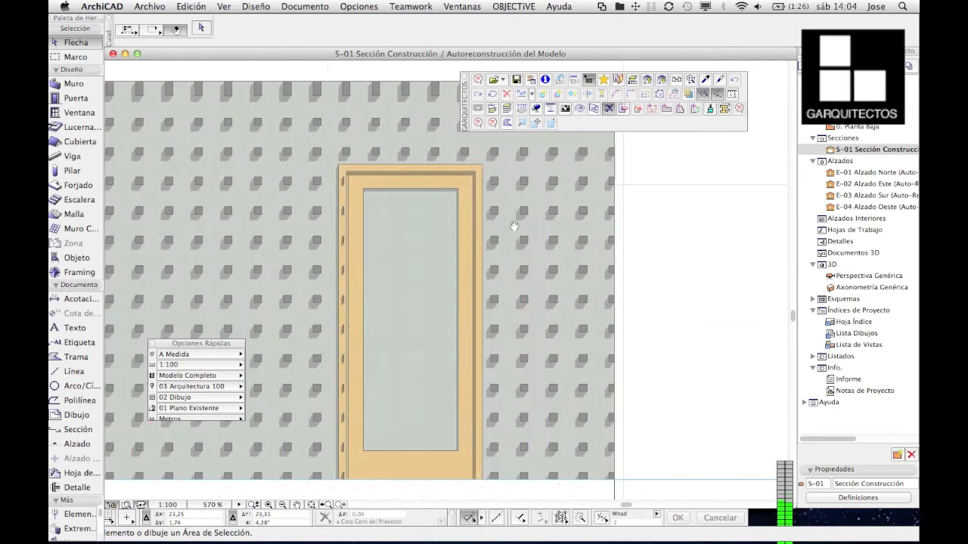
- Assign a red Ladrillo material to Azulejo 1 and a white Ladrillo material to Azulejo 2 of the back wall's cladding
left_click(581, 216)
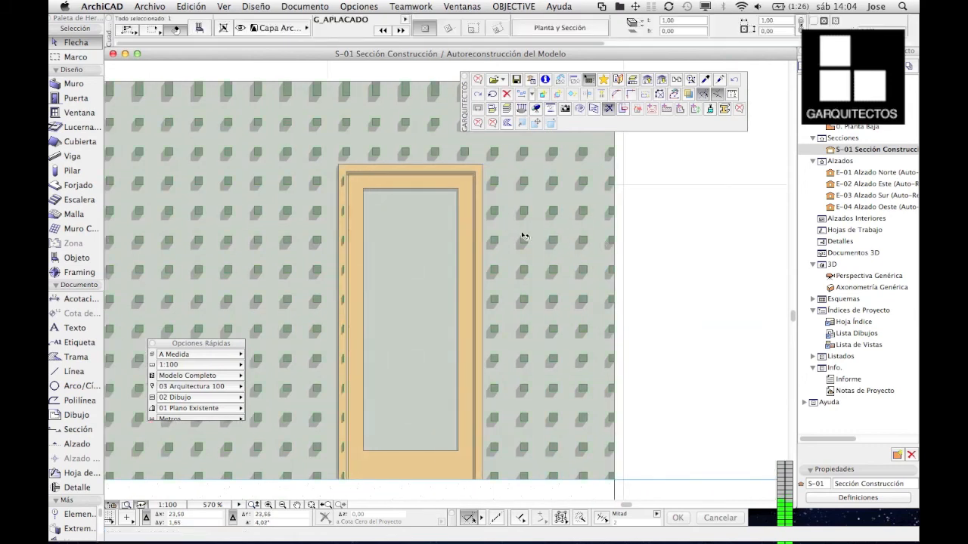
left_click(198, 28)
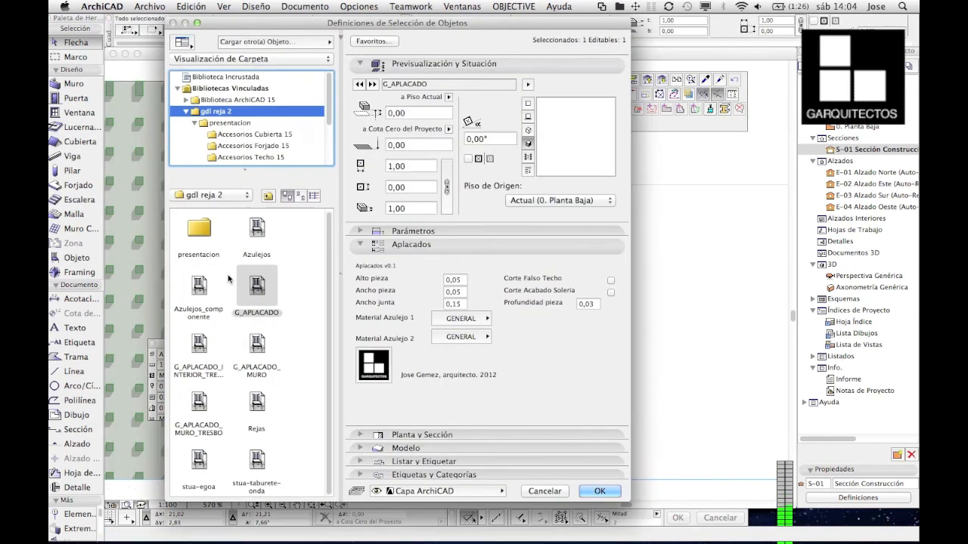
left_click(475, 319)
left_click(529, 301)
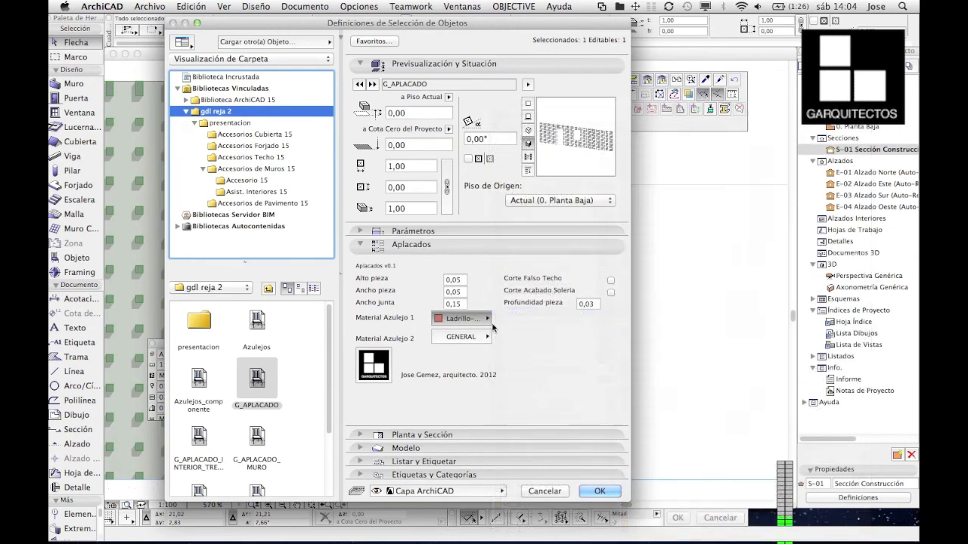
left_click(461, 337)
left_click(513, 340)
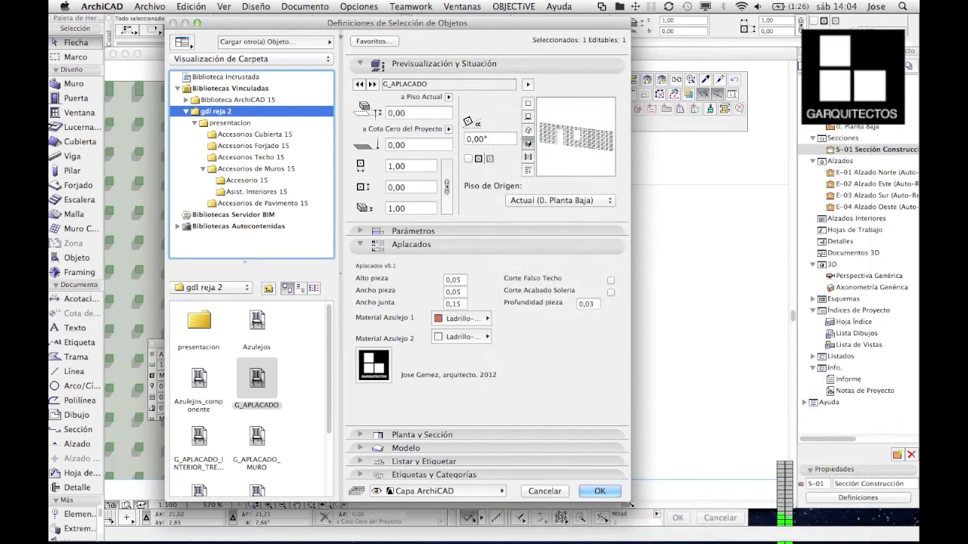
left_click(601, 492)
scroll(468, 306, "down", 1)
middle_click_drag(330, 264, 427, 256)
key("Escape")
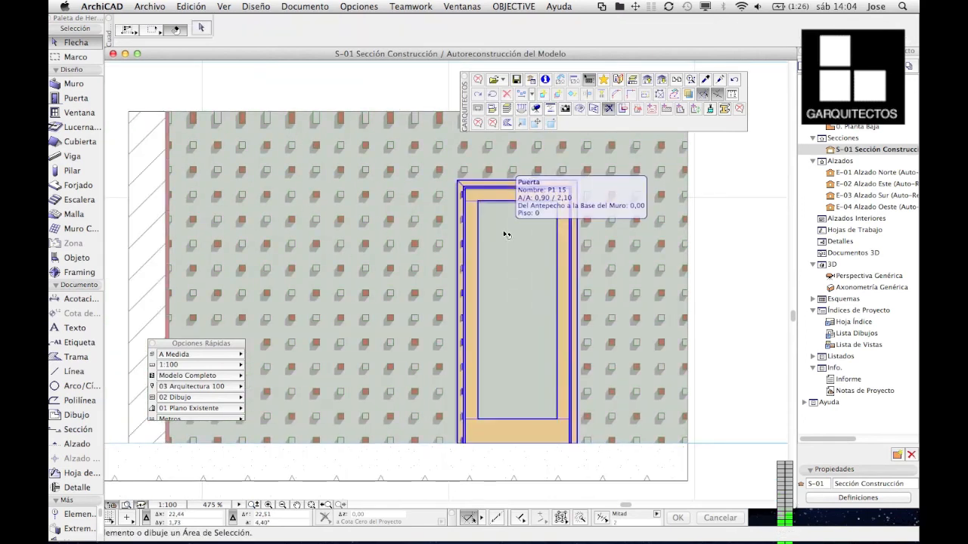
- Examine in the Planta Baja floor plan how the cladding pieces meet at the room's inner corner
double_click(848, 129)
scroll(306, 198, "up", 6)
key("Escape")
scroll(282, 142, "up", 4)
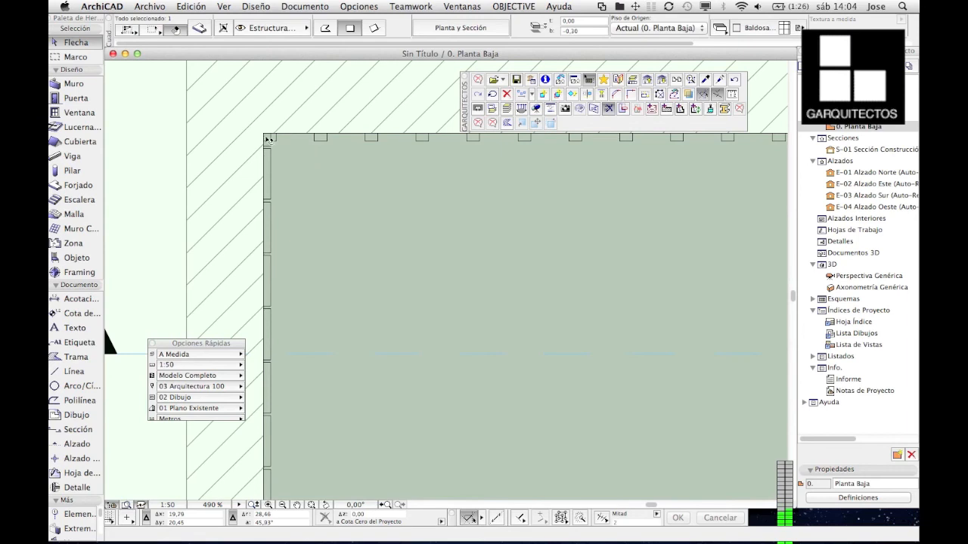
left_click(267, 143)
key("Escape")
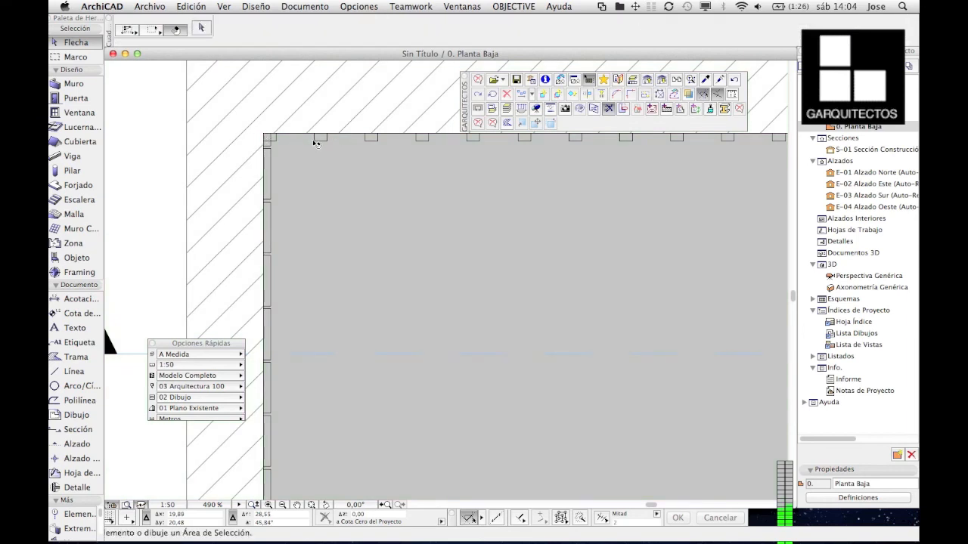
scroll(316, 185, "down", 3)
scroll(316, 190, "down", 2)
- Try deleting the floor slab in the Planta Baja plan and undo the deletion
left_click(402, 255)
scroll(326, 238, "down", 3)
scroll(302, 219, "down", 1)
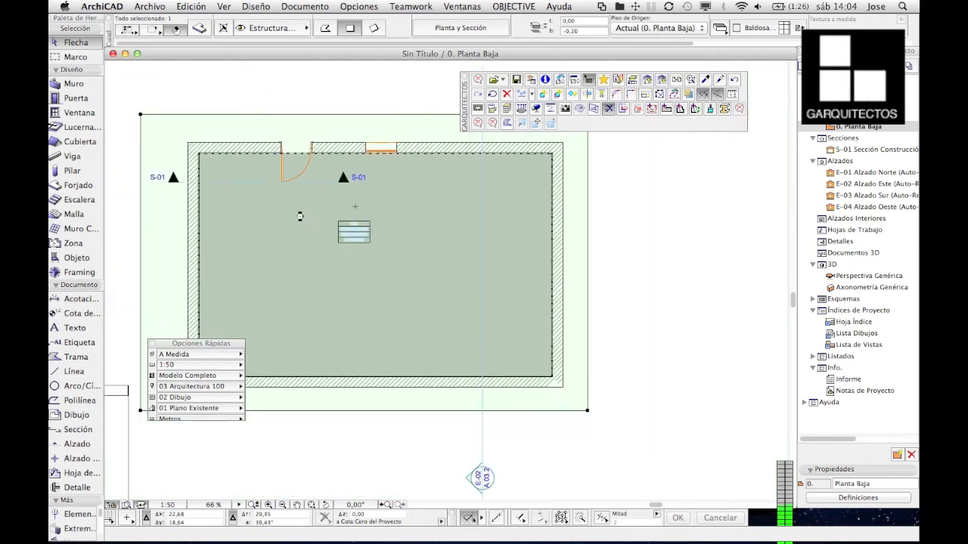
key("Escape")
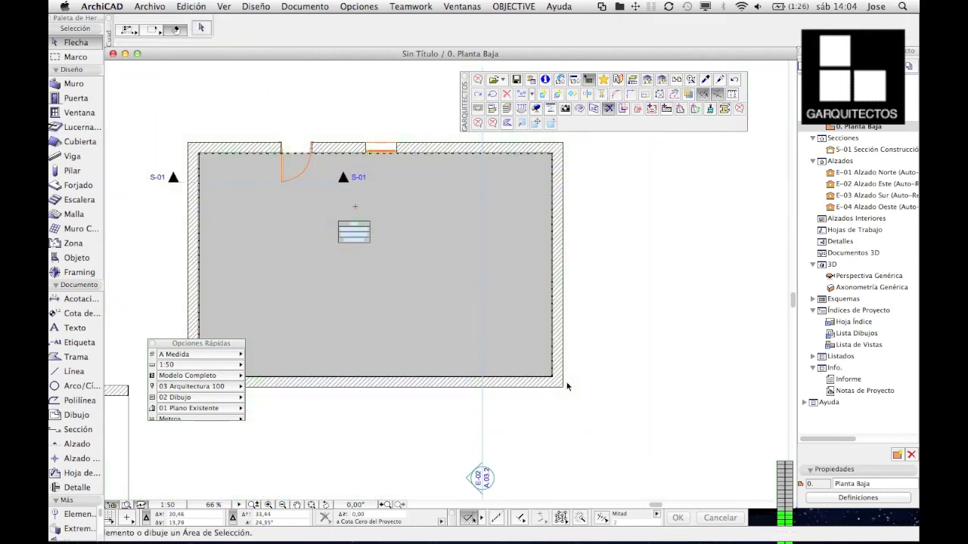
key("super+z")
key("Escape")
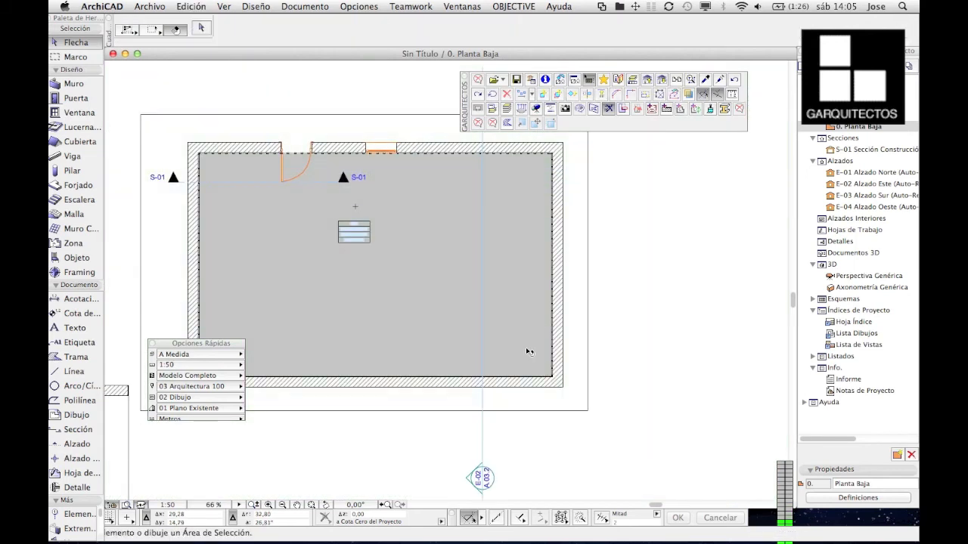
- Apply G_APLACADO_INTERIOR_TRESBOLILLO as the interior wall accessory of Zona 1
left_click(527, 348)
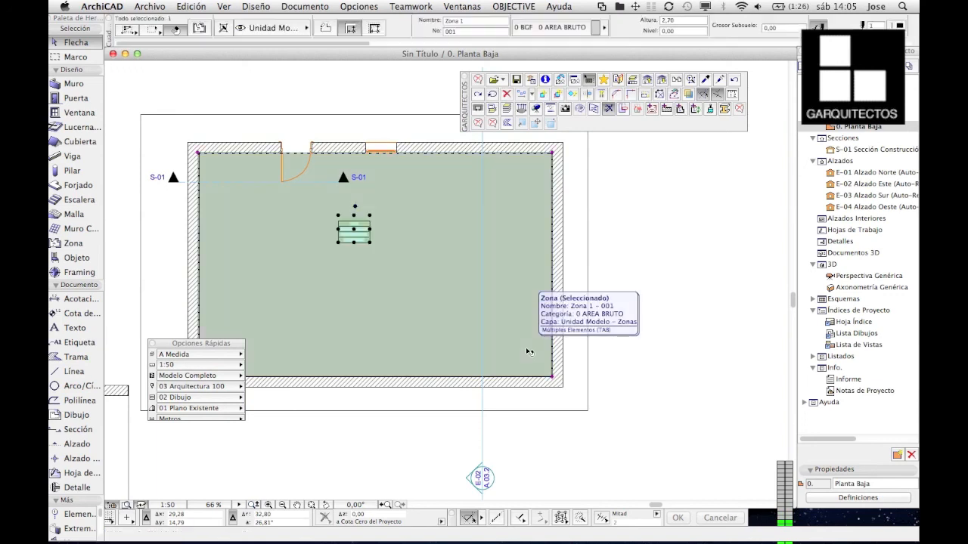
left_click(679, 109)
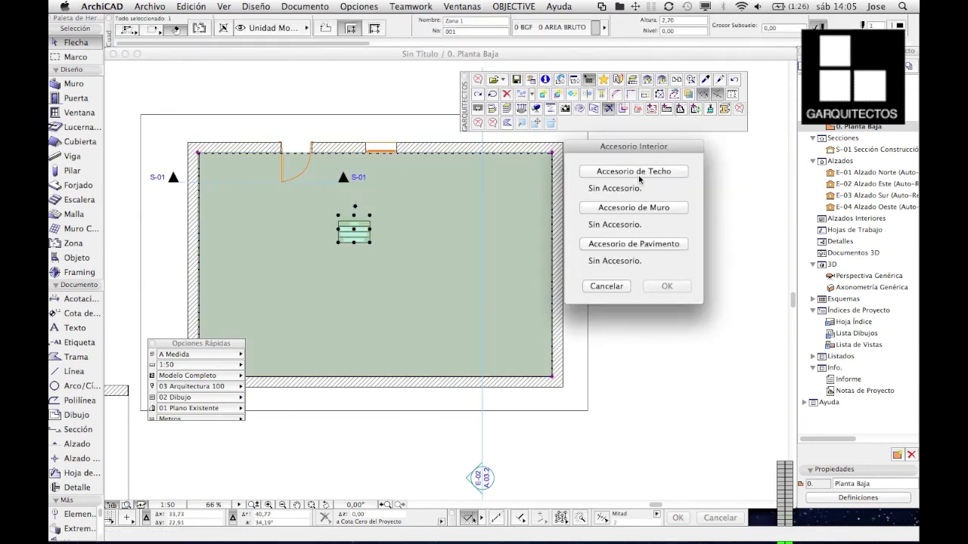
left_click(634, 207)
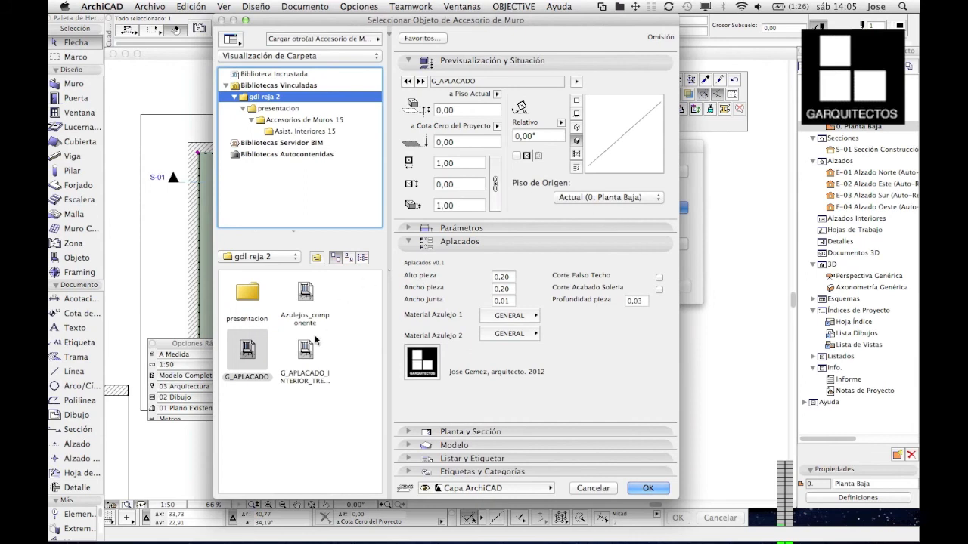
left_click(306, 360)
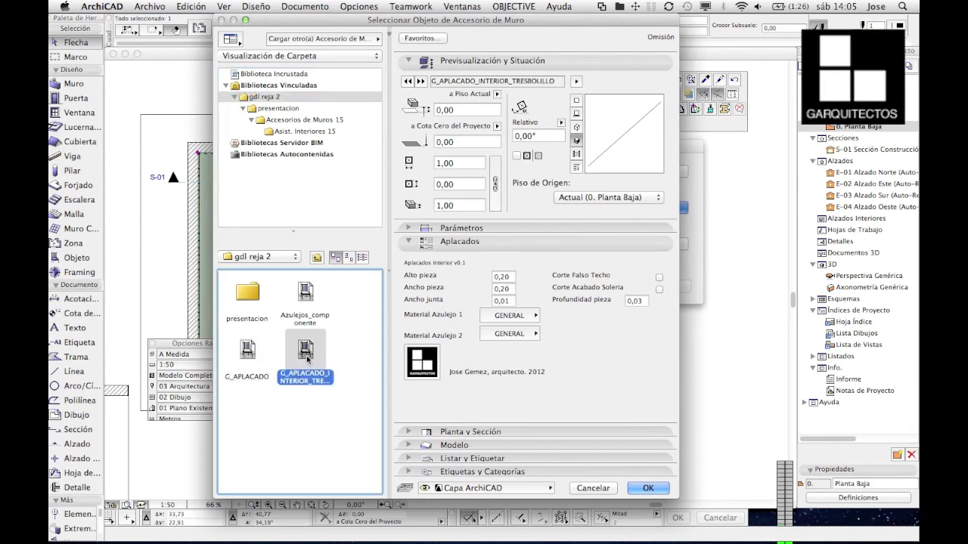
left_click(648, 488)
left_click(682, 286)
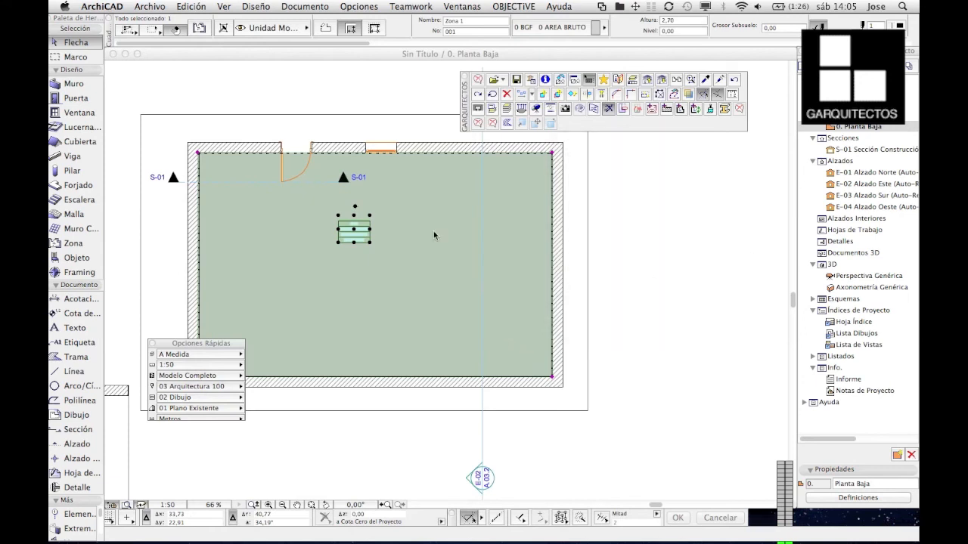
- Inspect the room's staggered cladding in the generic perspective and check its far corner in the Planta Baja plan
double_click(856, 277)
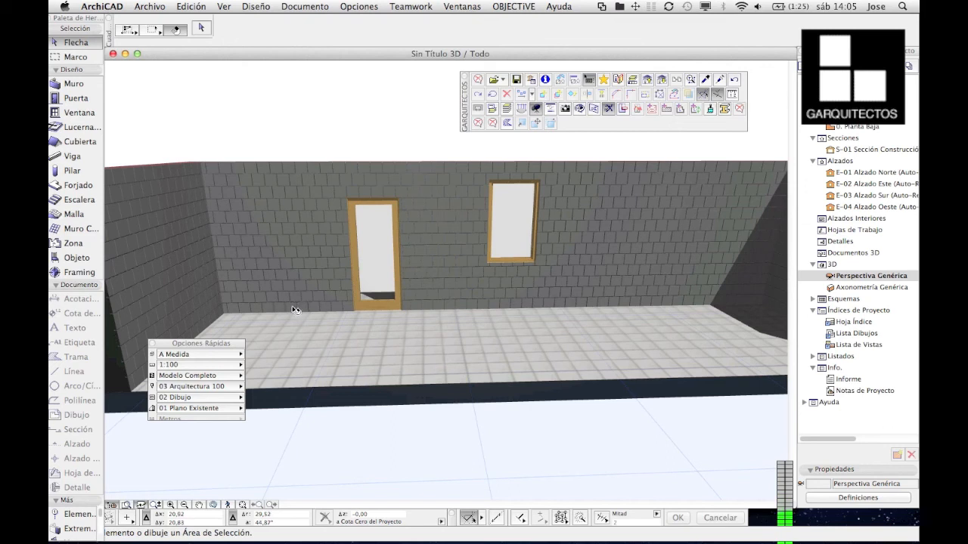
middle_click_drag(439, 279, 375, 277)
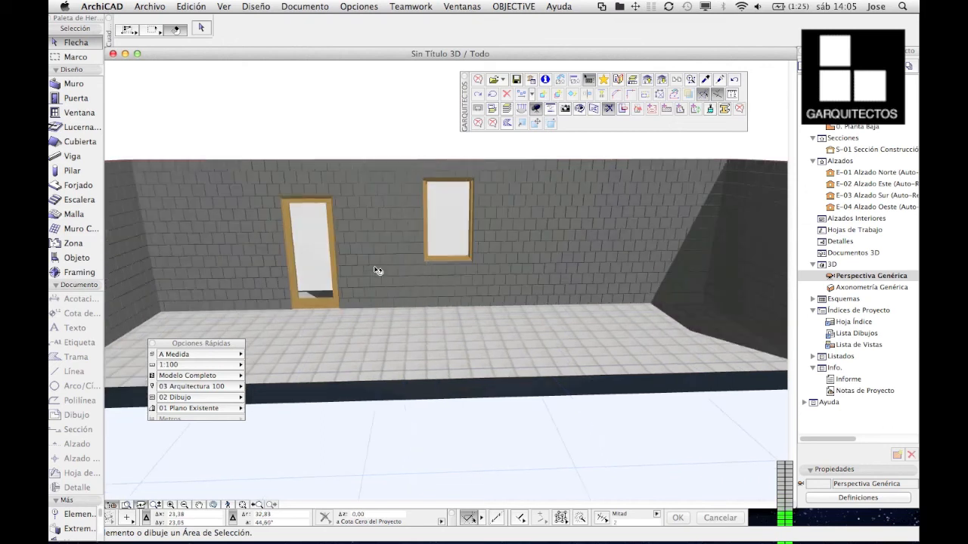
scroll(733, 174, "up", 5)
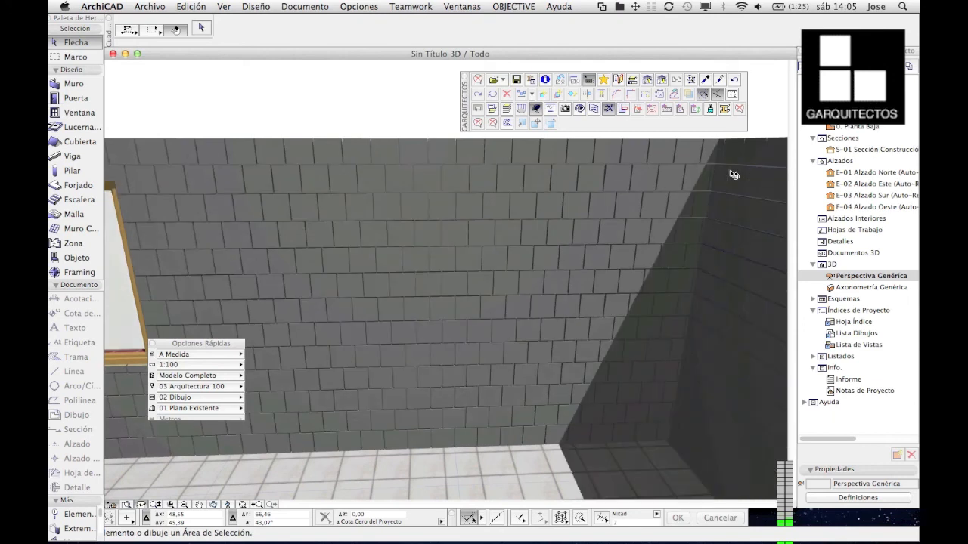
scroll(726, 180, "down", 5)
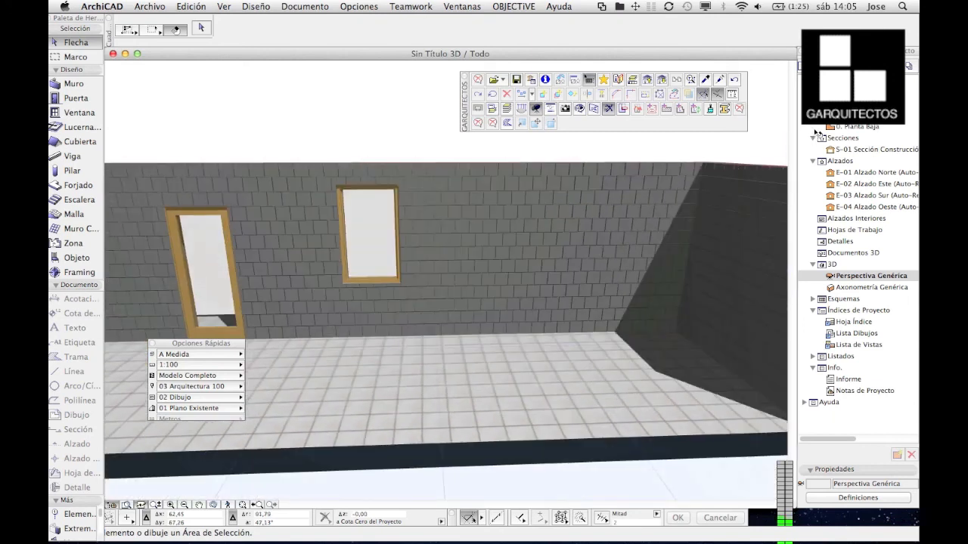
double_click(858, 129)
scroll(582, 159, "up", 5)
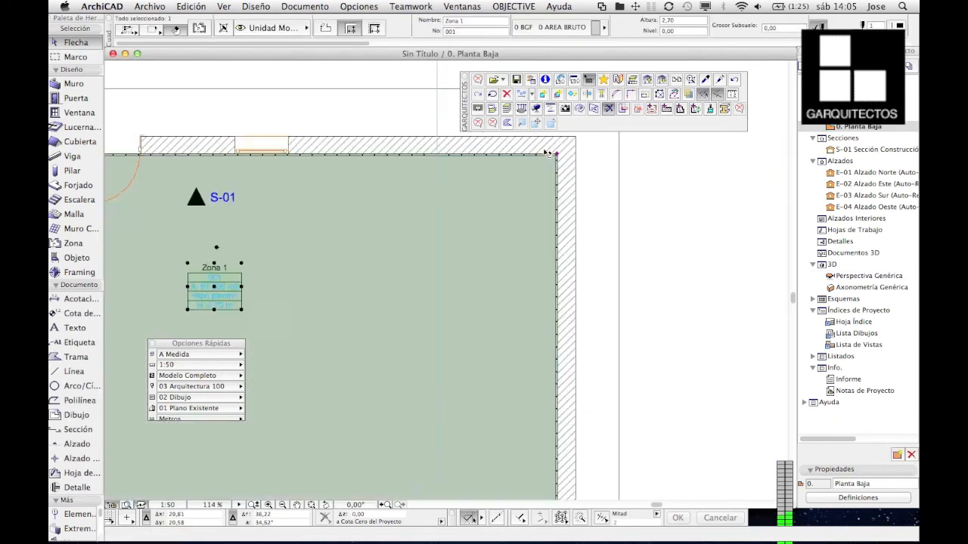
scroll(577, 168, "down", 5)
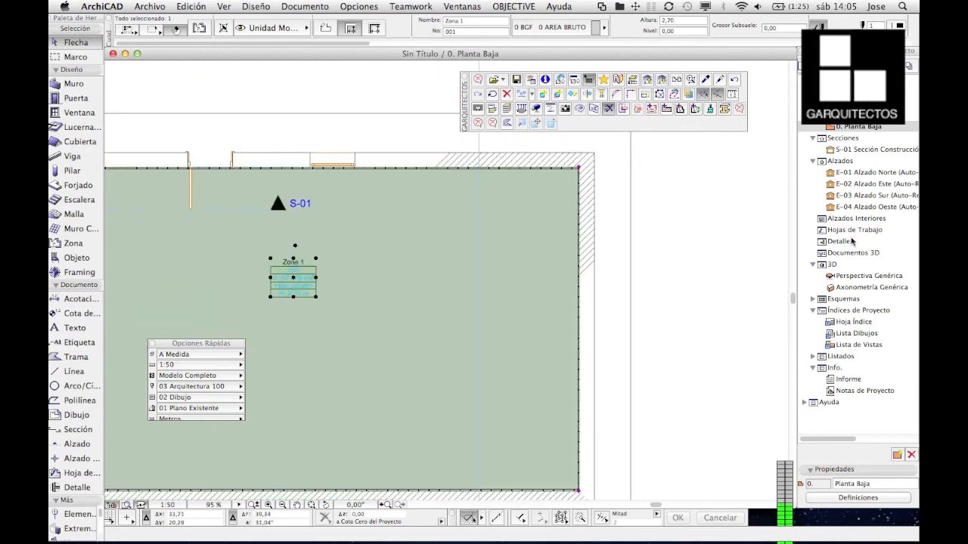
- Examine in the generic perspective how the staggered cladding fits around the back wall's door and window
double_click(855, 277)
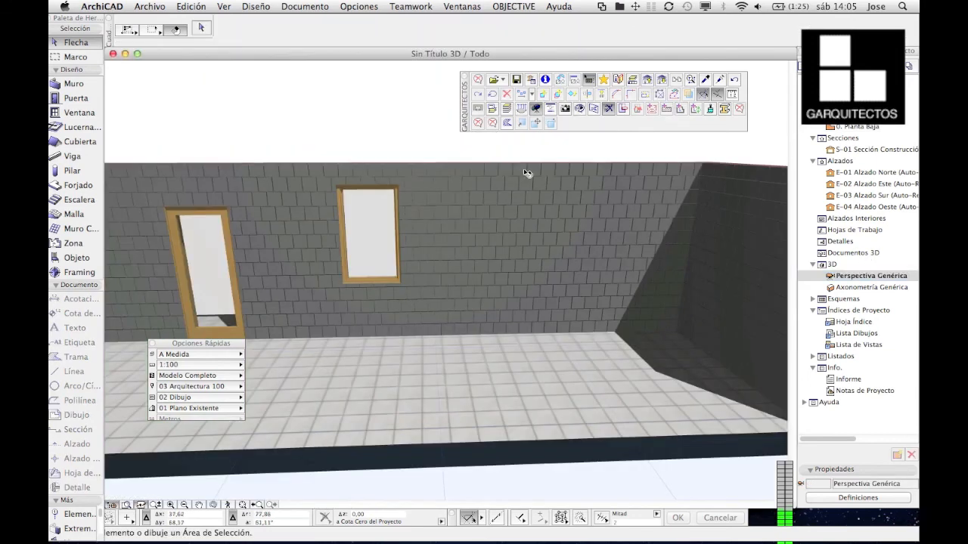
middle_click_drag(461, 238, 458, 230)
scroll(429, 228, "down", 1)
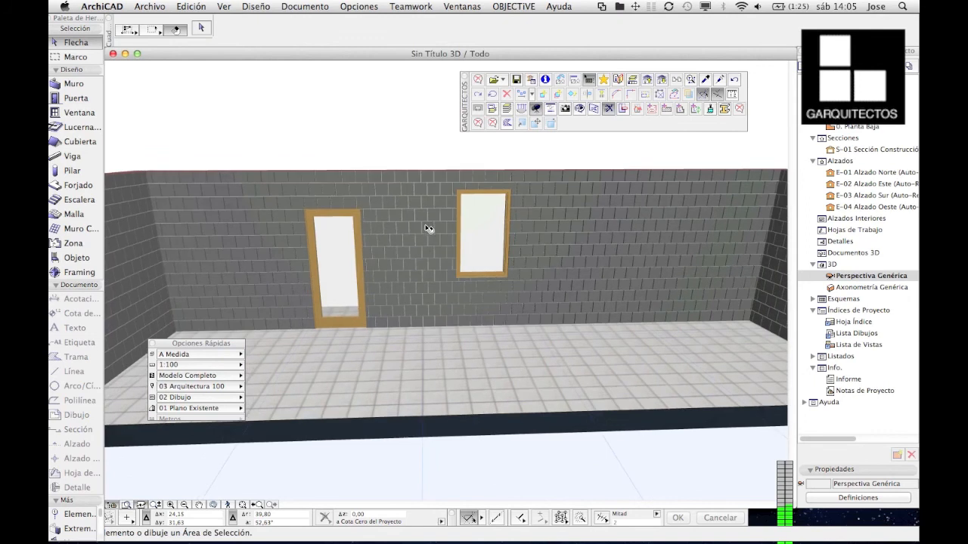
left_click(215, 504)
left_click_drag(353, 384, 384, 380)
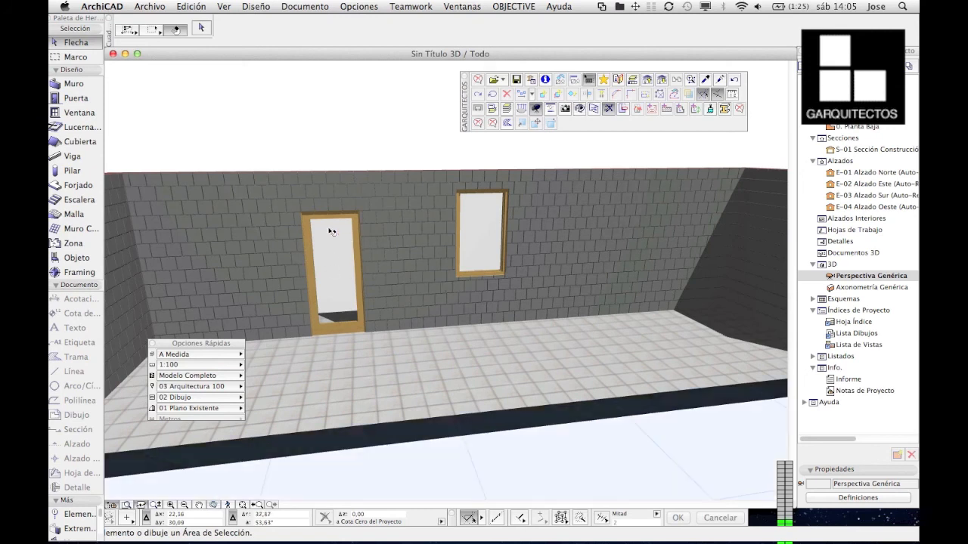
left_click(334, 279)
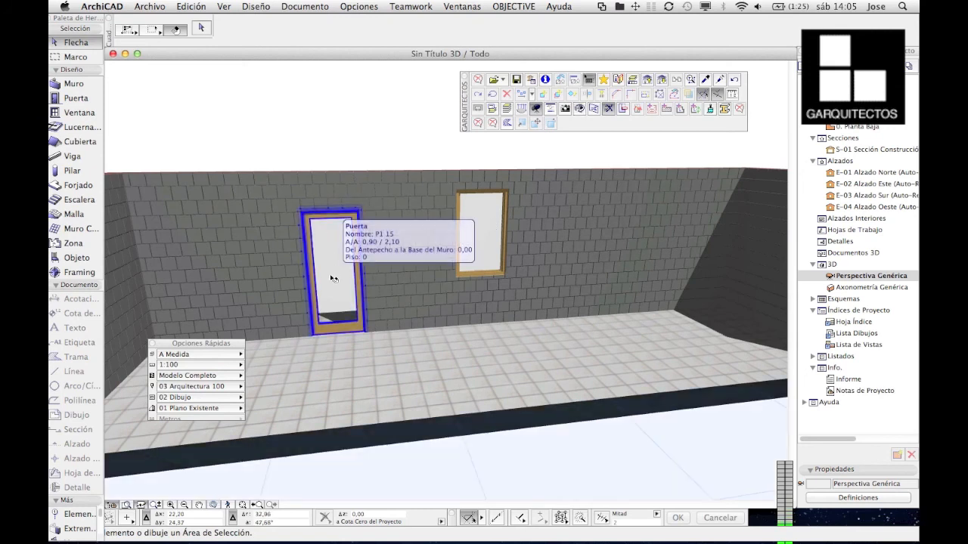
- Examine the back wall's staggered cladding in the generic perspective, from the door and window to the far corner and the whole room
left_click(292, 245)
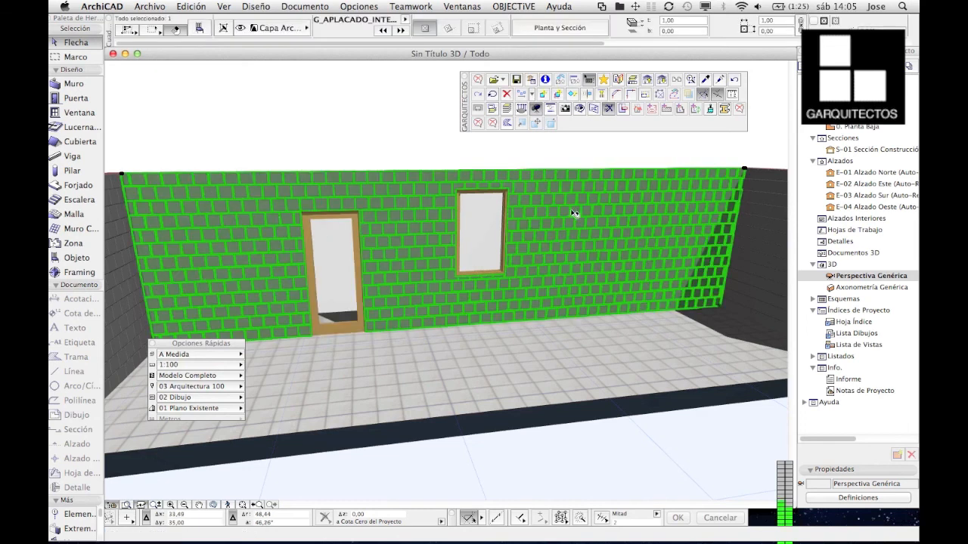
key("Escape")
left_click(715, 211)
scroll(747, 176, "up", 5)
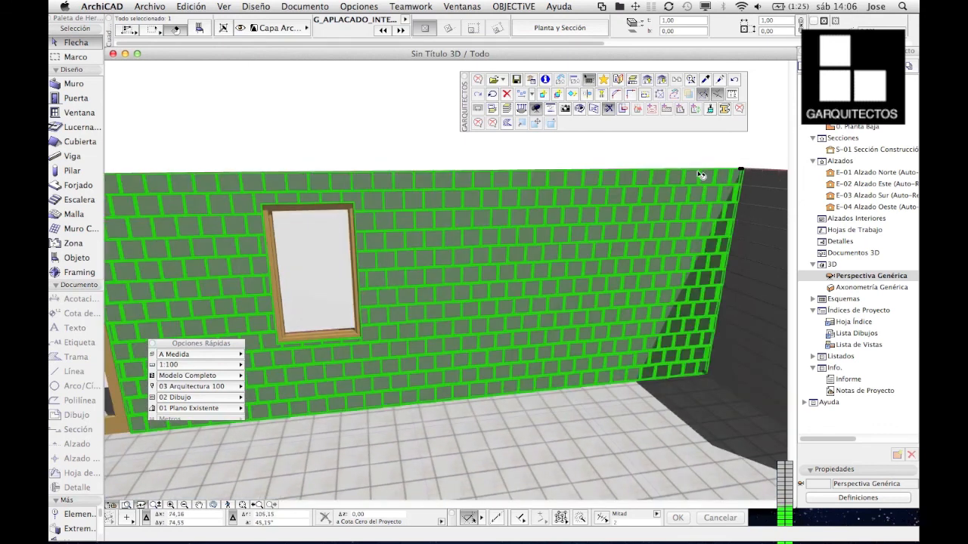
scroll(567, 230, "down", 3)
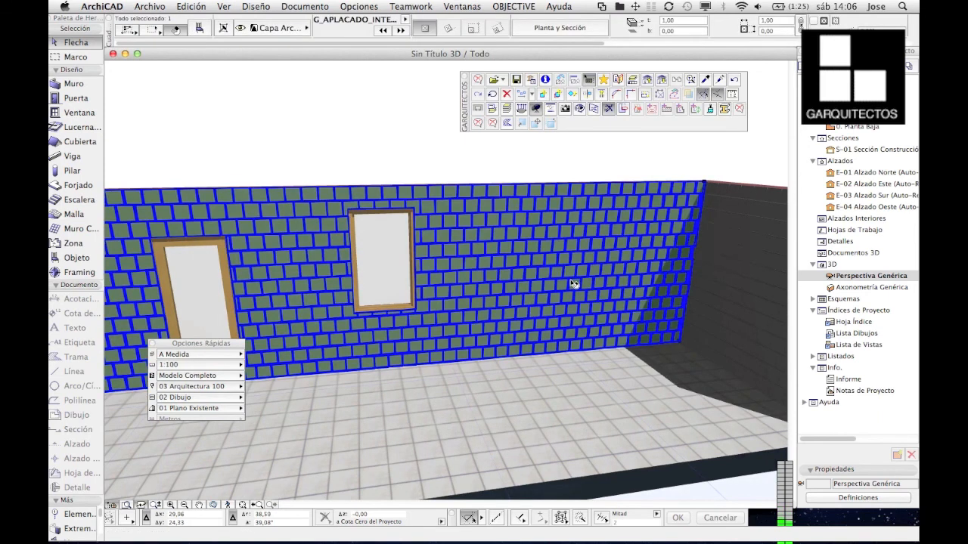
scroll(663, 287, "down", 3)
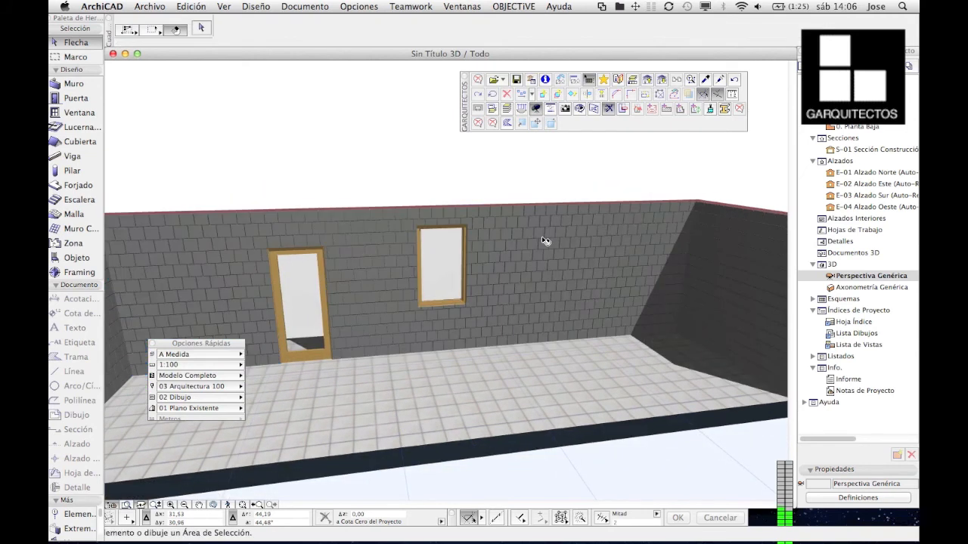
scroll(506, 235, "down", 3)
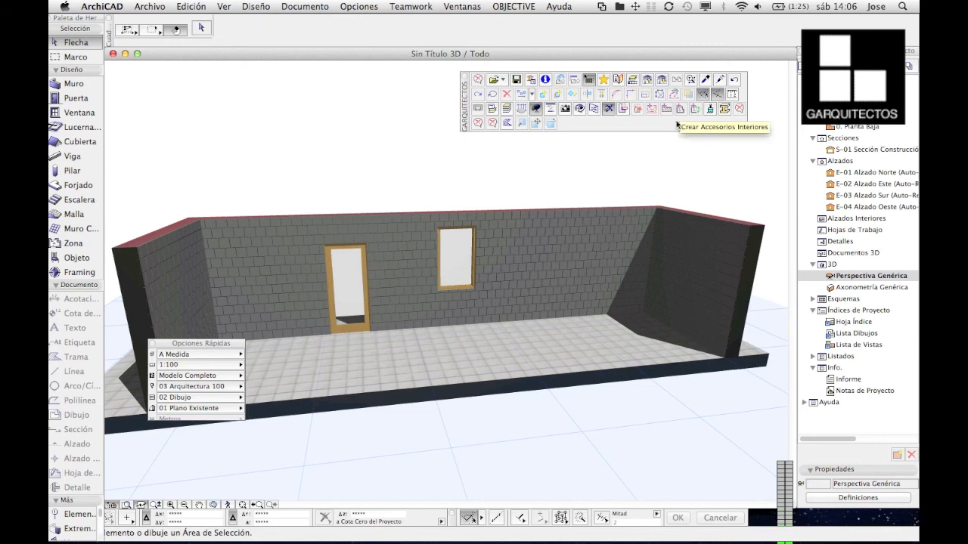
left_click(583, 255)
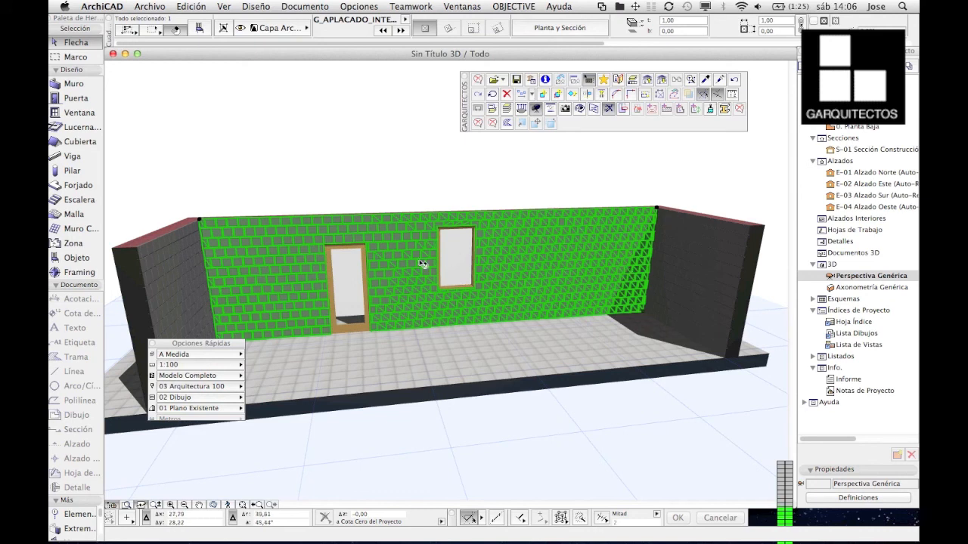
left_click(294, 214)
- Check the interior cladding along the walls near the door in the Planta Baja plan
double_click(875, 129)
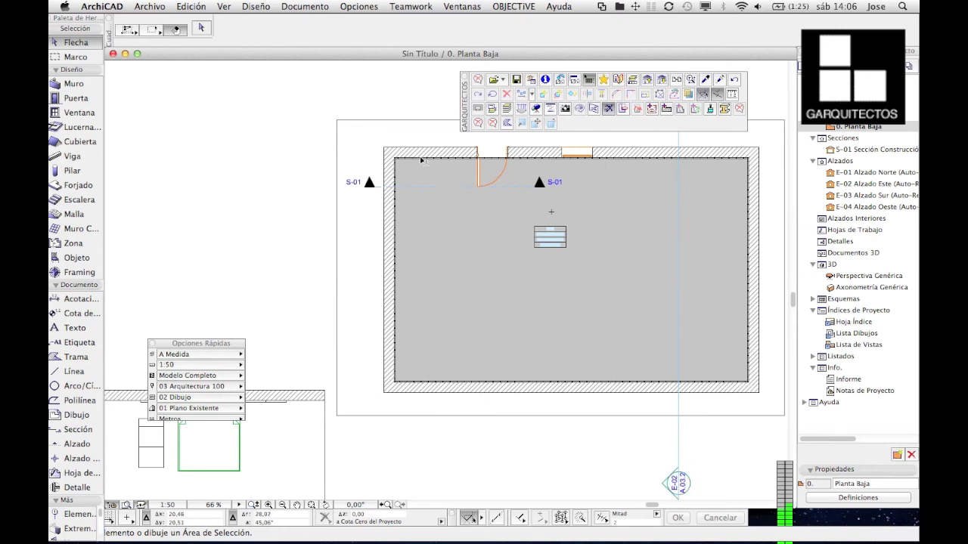
scroll(423, 162, "up", 6)
scroll(319, 189, "down", 6)
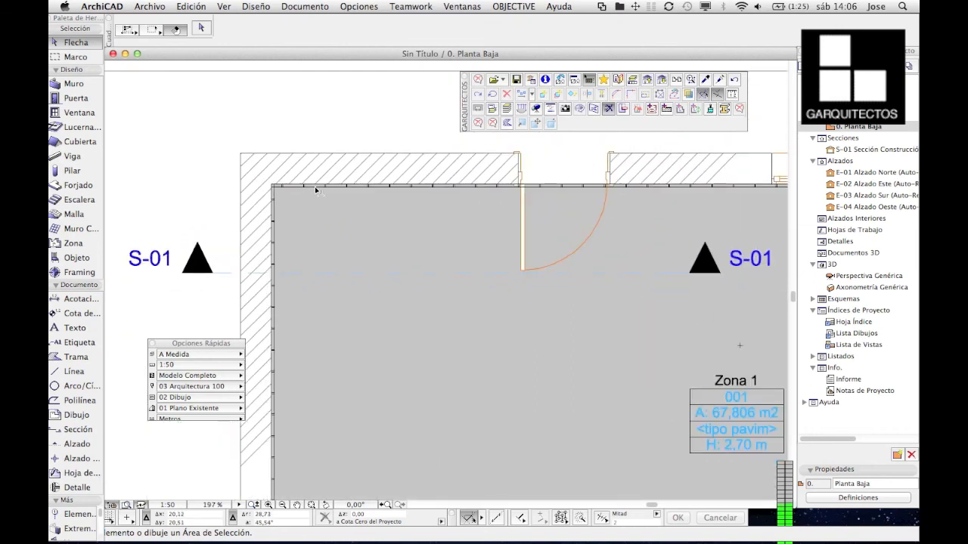
- Select the back wall's cladding and the adjoining side wall's cladding one after the other in the generic perspective
double_click(869, 276)
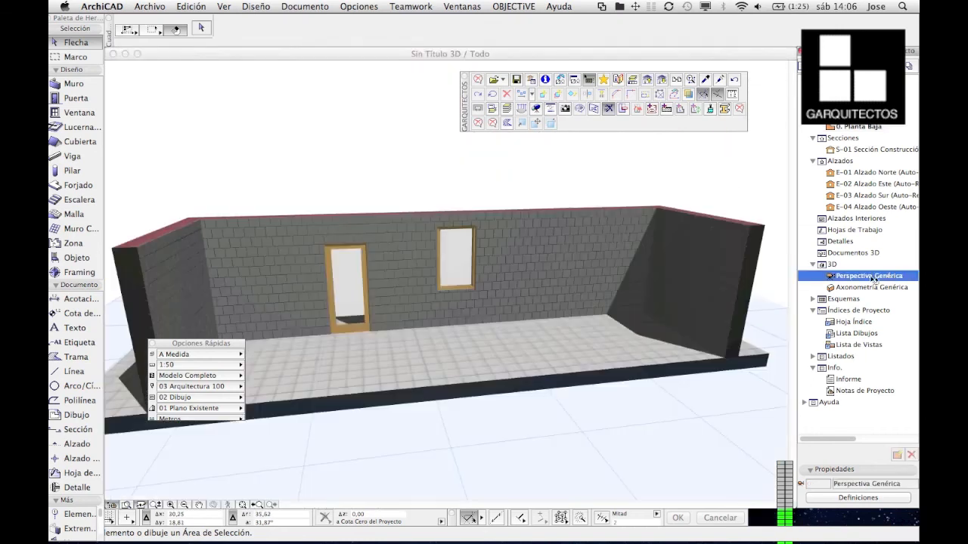
left_click(569, 248)
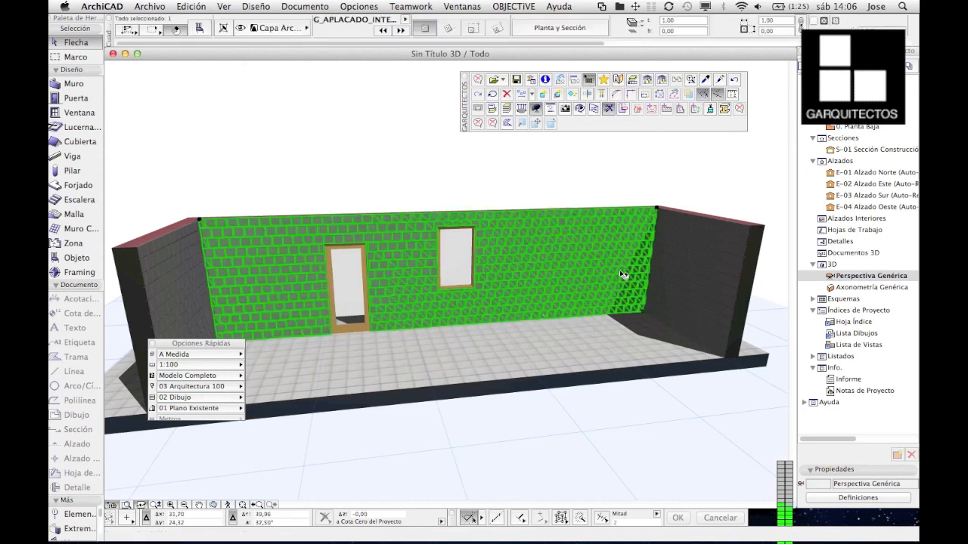
left_click(708, 292)
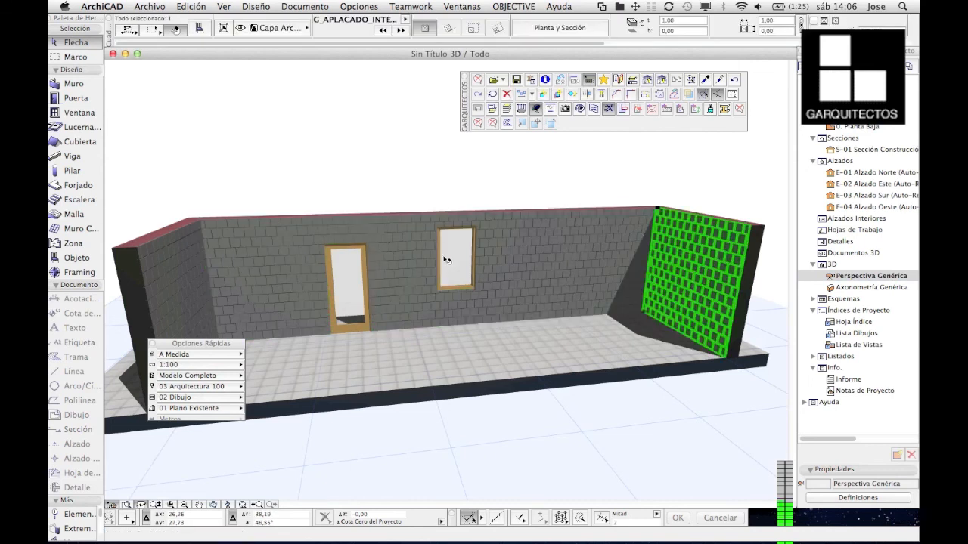
- Open the S-01 Sección Construcción section and select the staggered cladding around the door
double_click(867, 150)
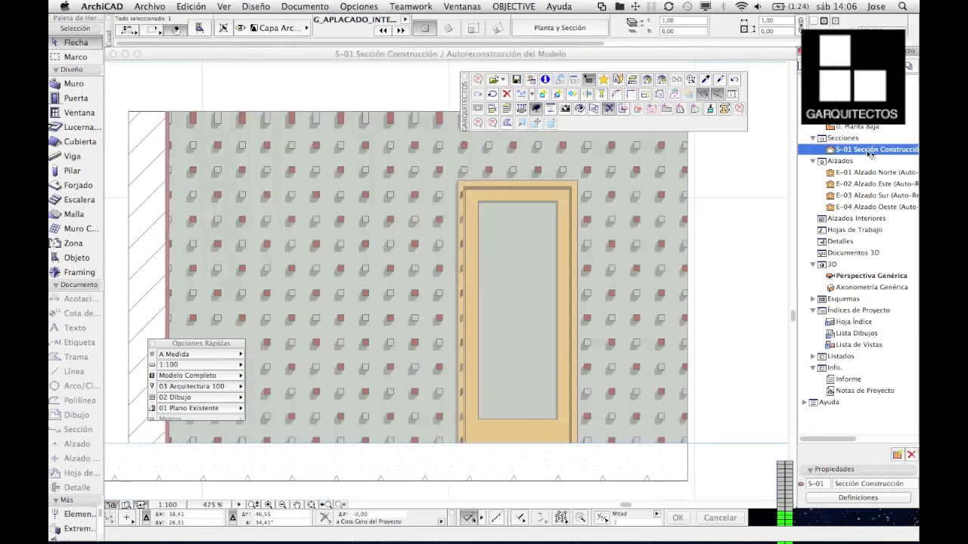
scroll(416, 218, "down", 1)
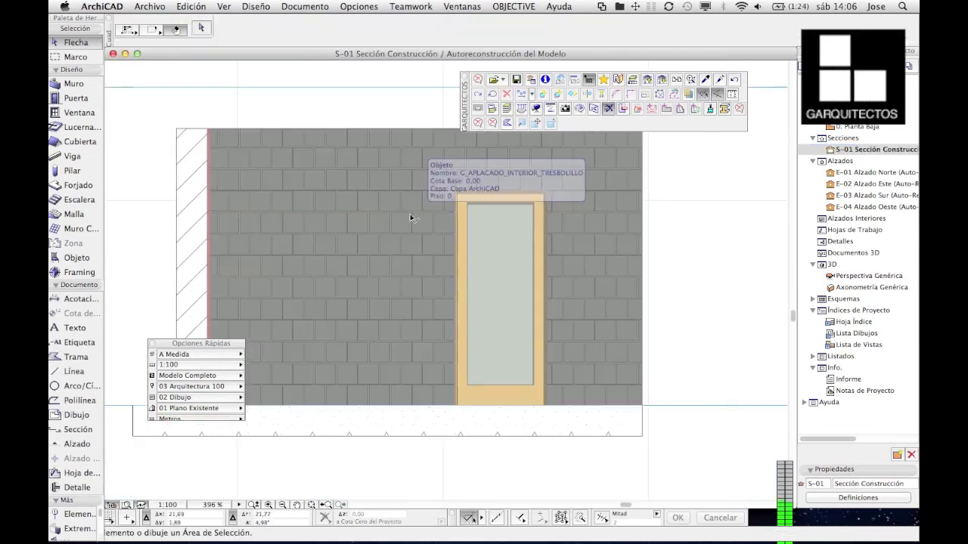
left_click(357, 174)
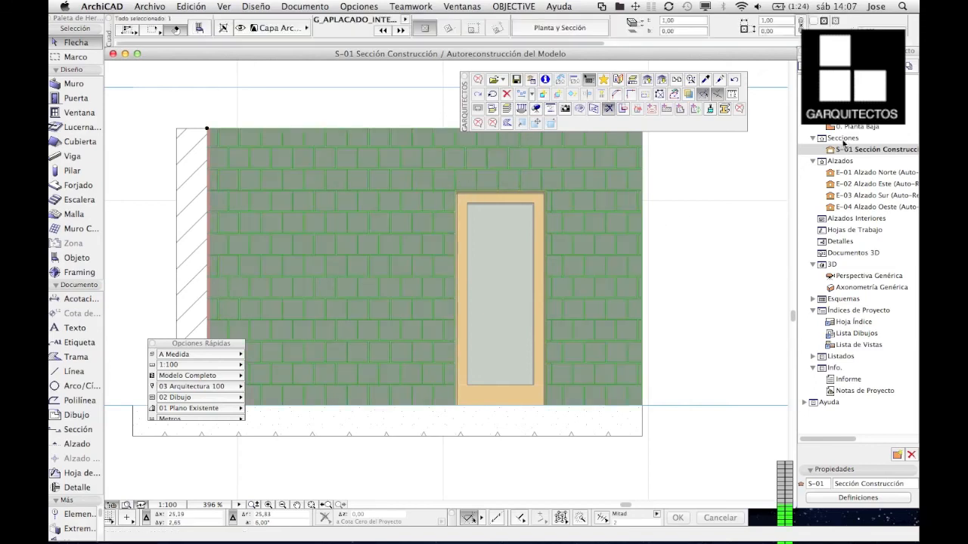
left_click_drag(465, 149, 319, 159)
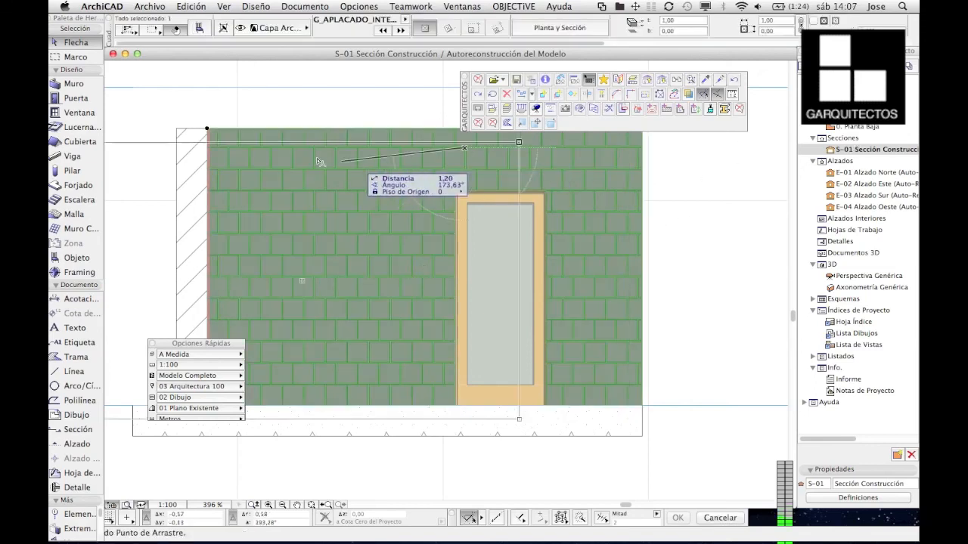
key("Escape")
key("Escape")
- Inspect the cladding's staggered courses from the cut wall to the door in the S-01 section
middle_click_drag(667, 168, 644, 222)
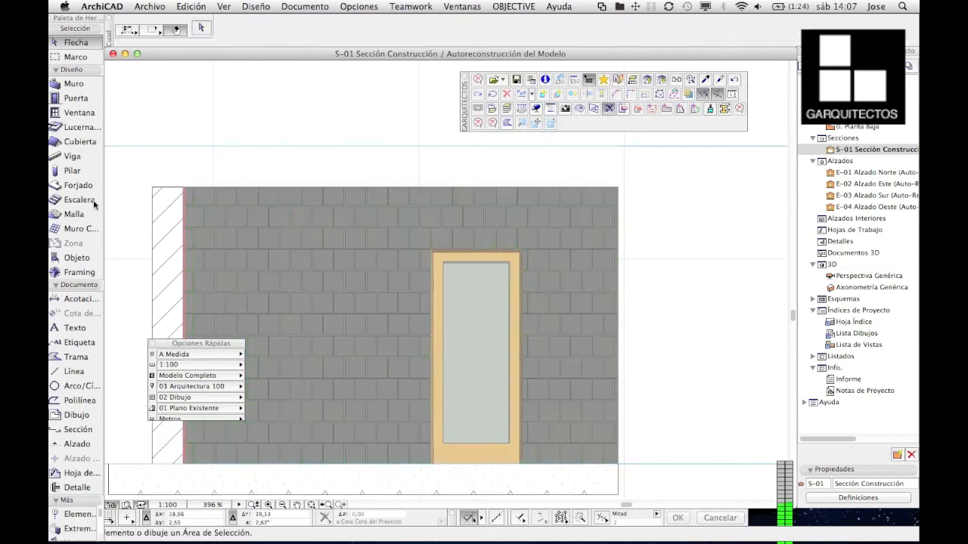
left_click(201, 199)
middle_click_drag(327, 268, 346, 253)
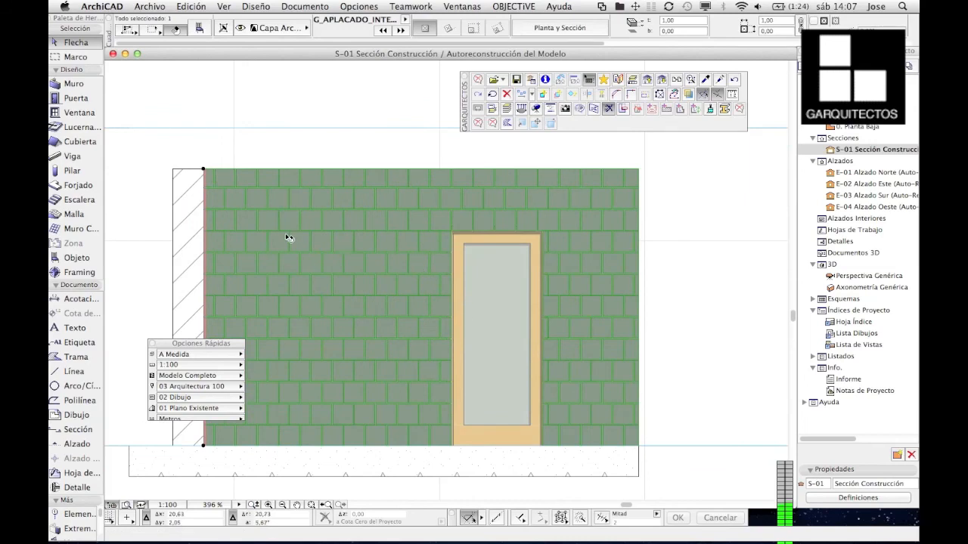
middle_click_drag(285, 236, 295, 222)
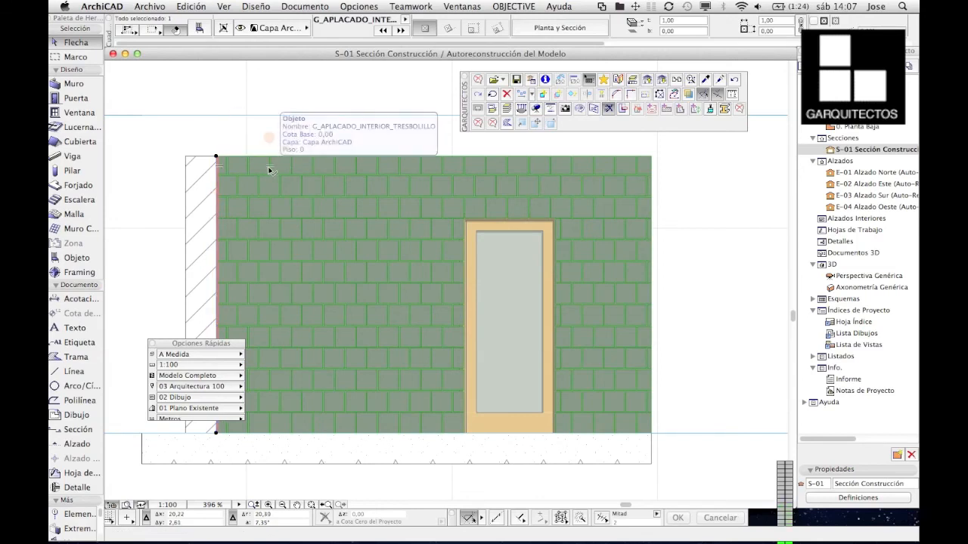
middle_click_drag(341, 232, 400, 216)
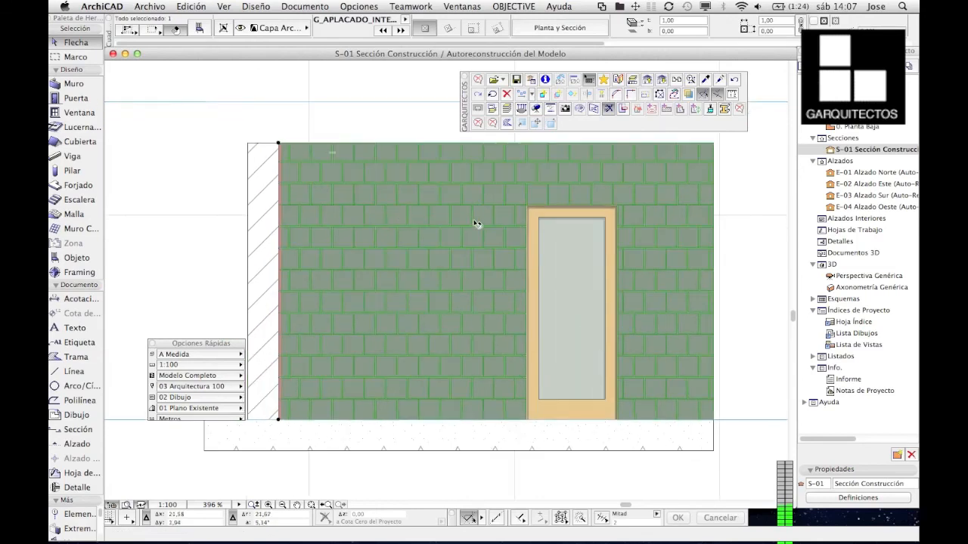
key("Escape")
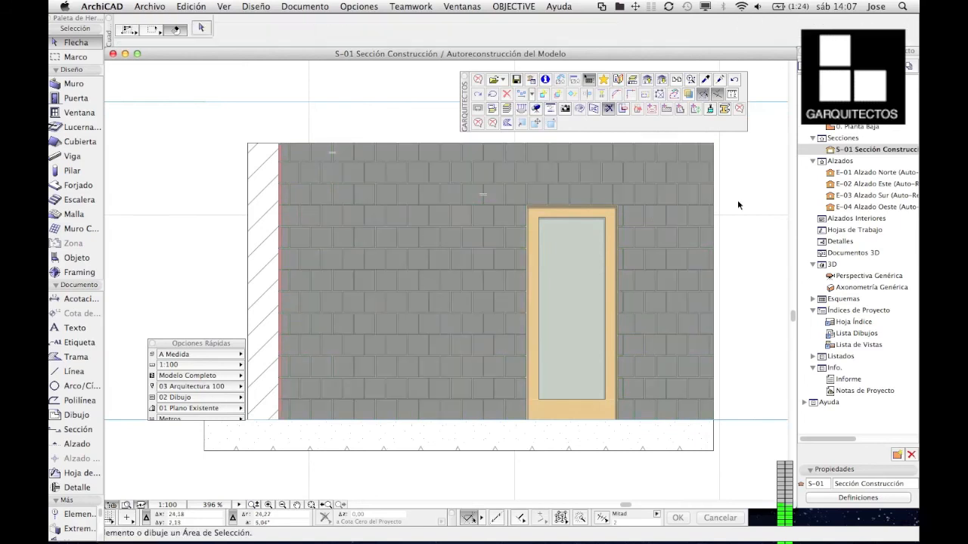
- Return to the generic perspective, select the back wall's cladding to review it and clear the selection
left_click(879, 279)
double_click(879, 281)
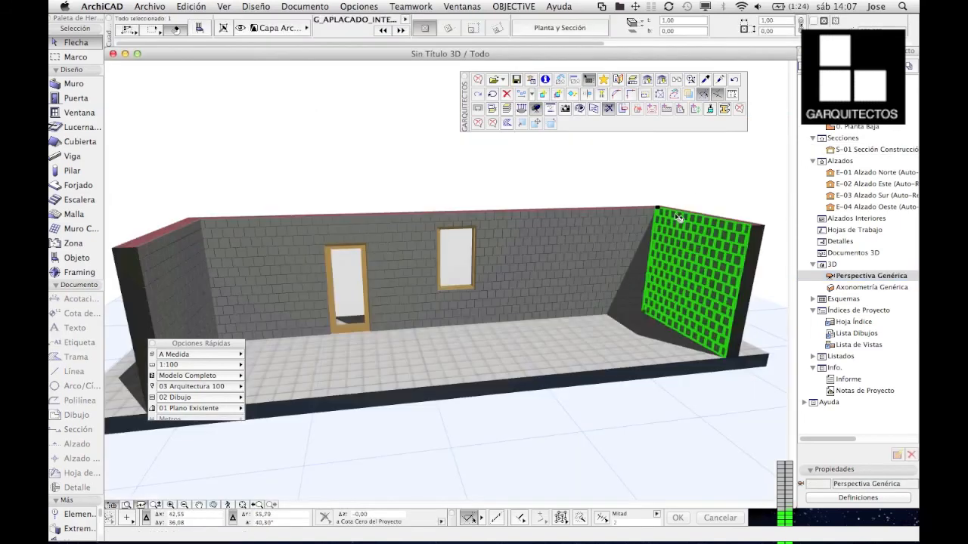
left_click_drag(690, 182, 588, 230)
left_click(590, 284)
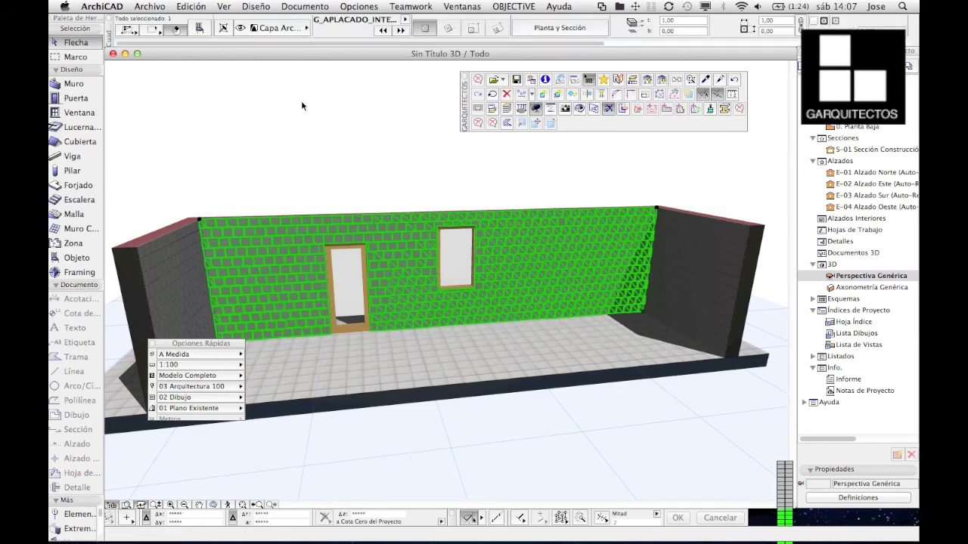
left_click(293, 123)
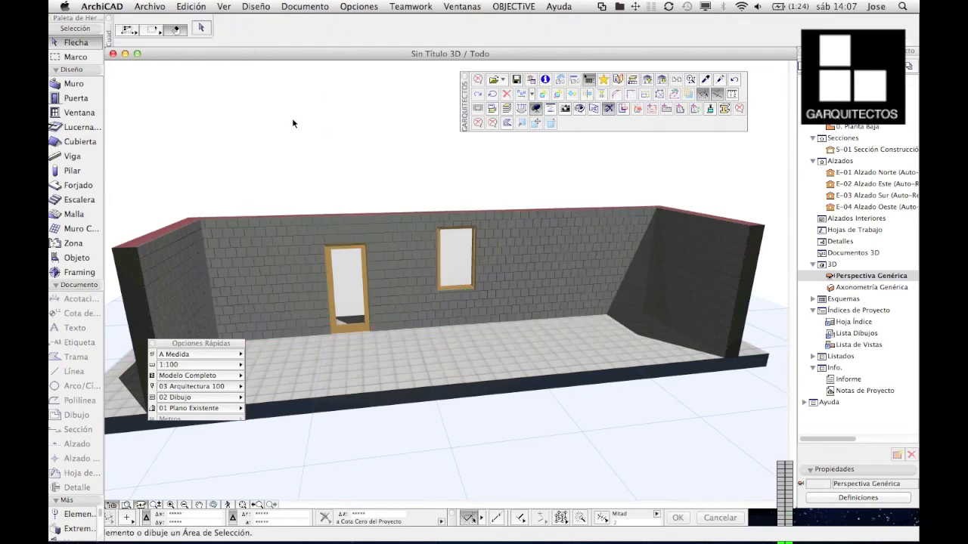